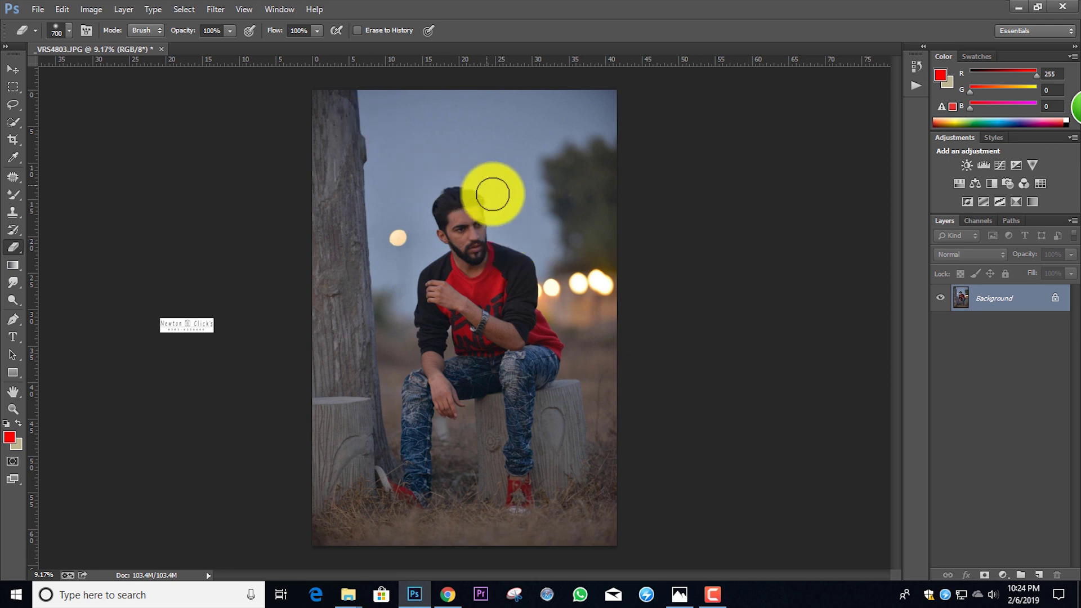
{"action": "scroll", "coordinate": [665, 289], "scroll_direction": "up", "scroll_amount": 4}
{"action": "scroll", "coordinate": [433, 244], "scroll_direction": "down", "scroll_amount": 5}
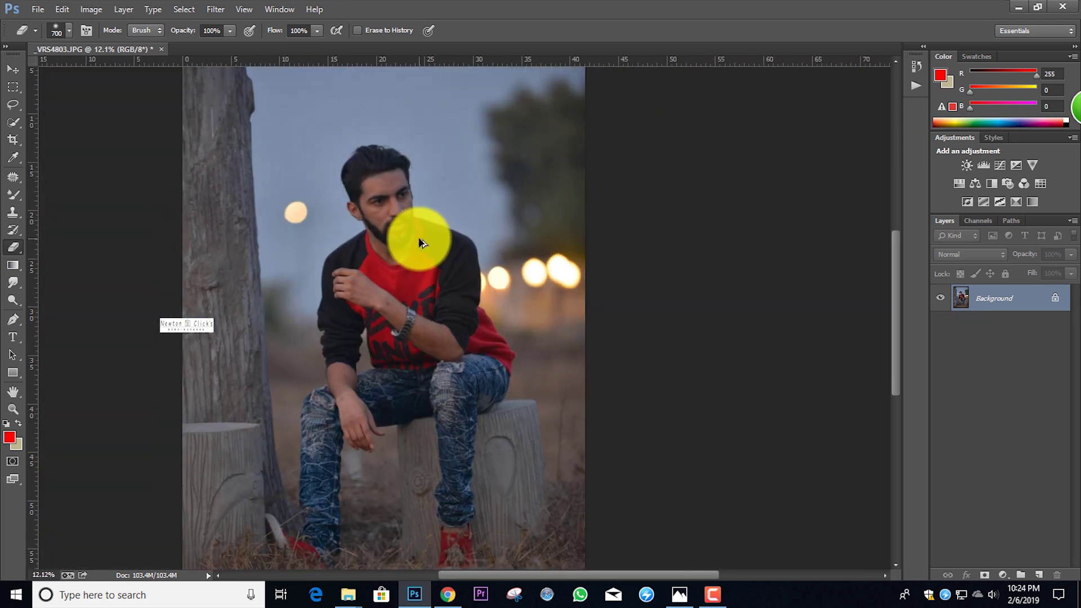
{"action": "scroll", "coordinate": [465, 239], "scroll_direction": "up", "scroll_amount": 14}
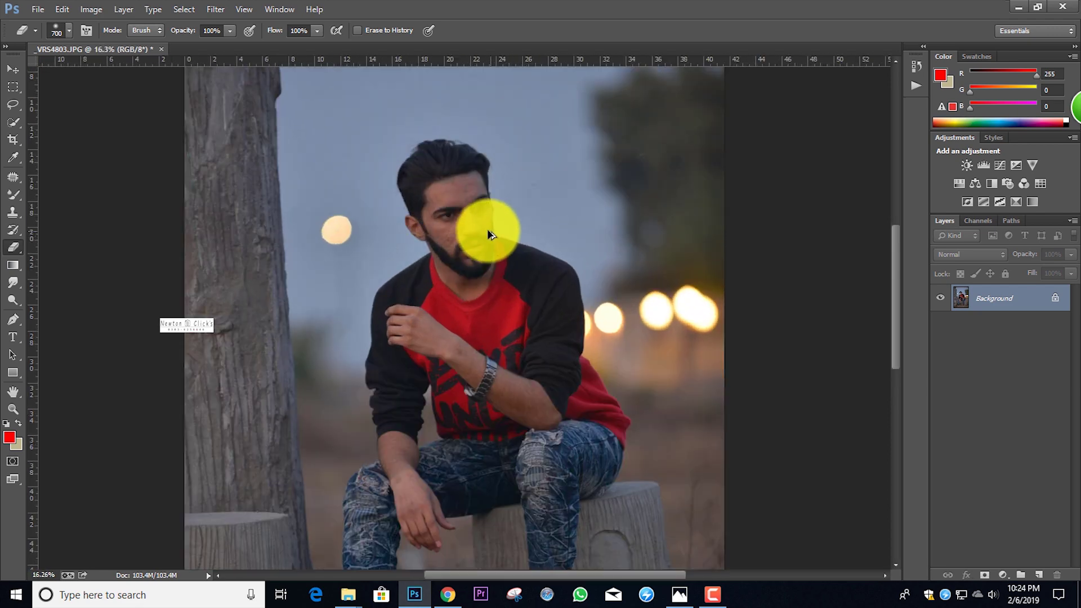
{"action": "scroll", "coordinate": [468, 214], "scroll_direction": "down", "scroll_amount": 12}
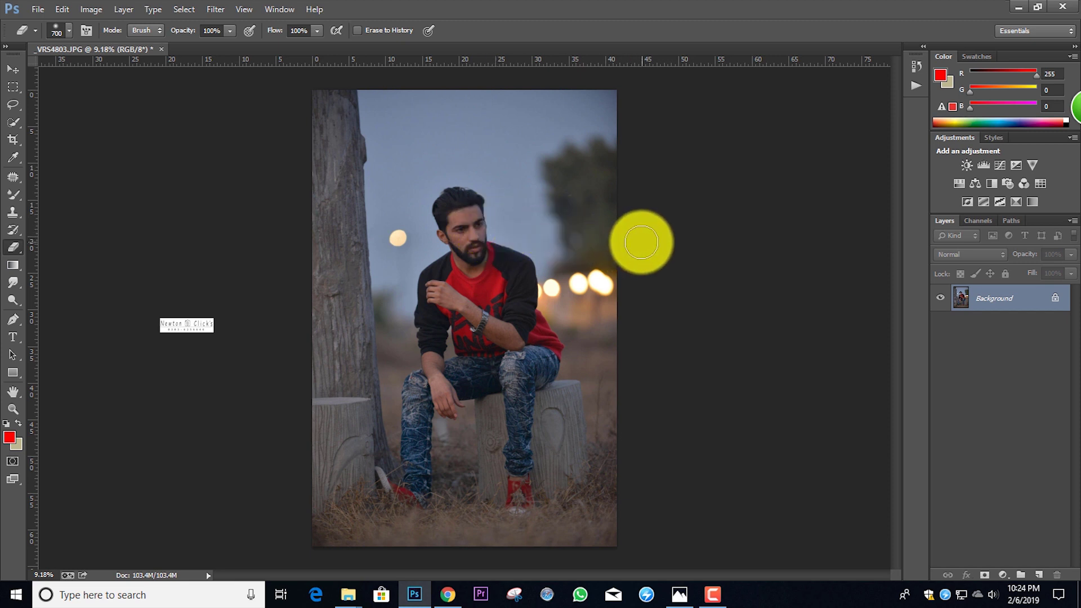
{"action": "scroll", "coordinate": [493, 205], "scroll_direction": "up", "scroll_amount": 4}
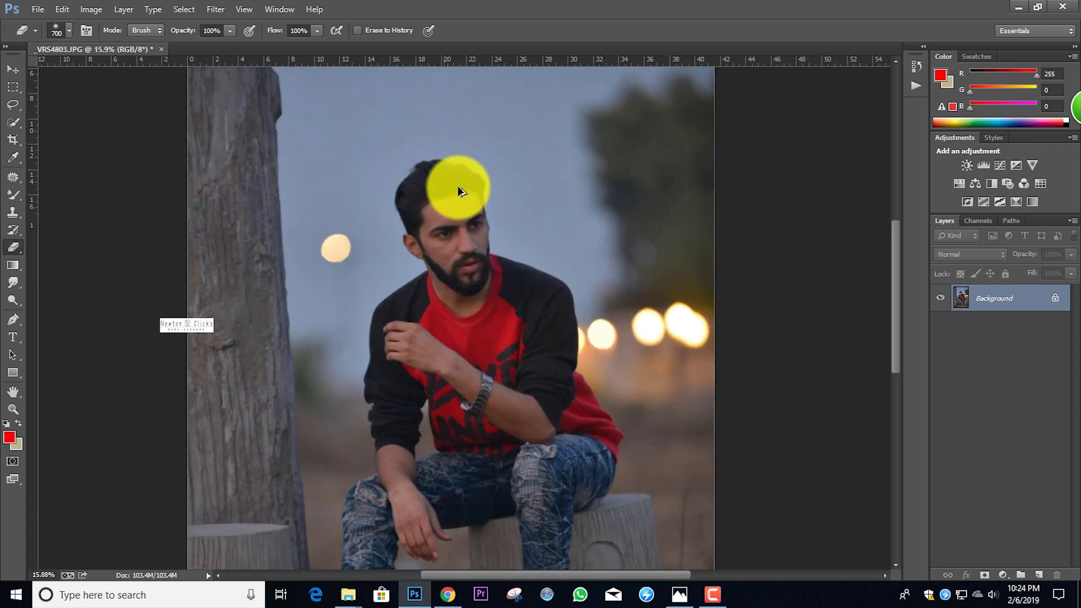
{"action": "scroll", "coordinate": [453, 198], "scroll_direction": "down", "scroll_amount": 3}
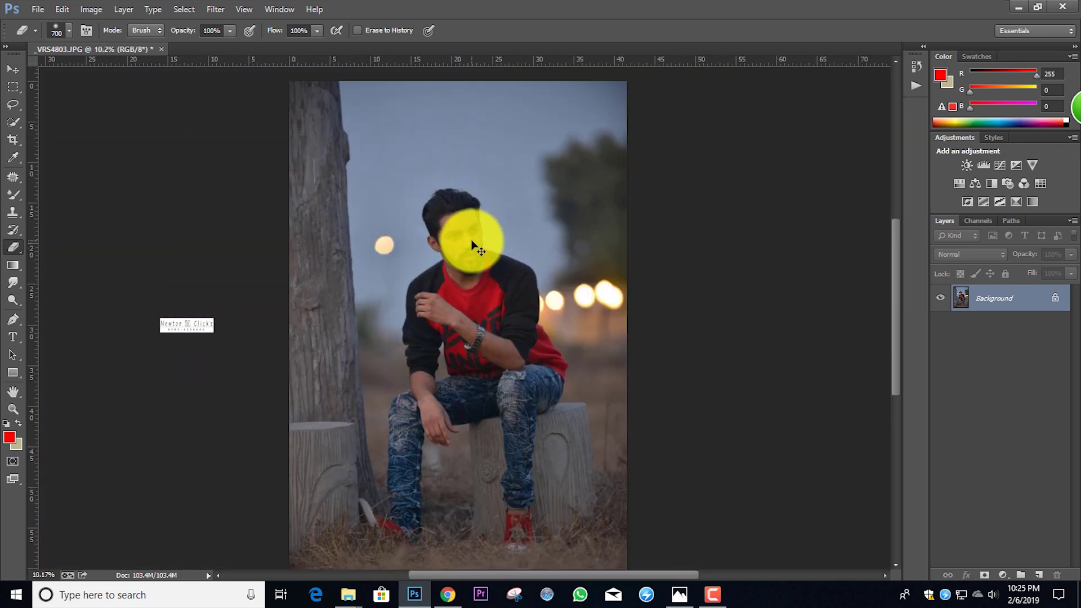
Open the portrait in the Liquify filter and activate the Forward Warp tool with the man's head in close view.
{"action": "key", "text": "ctrl+shift+x"}
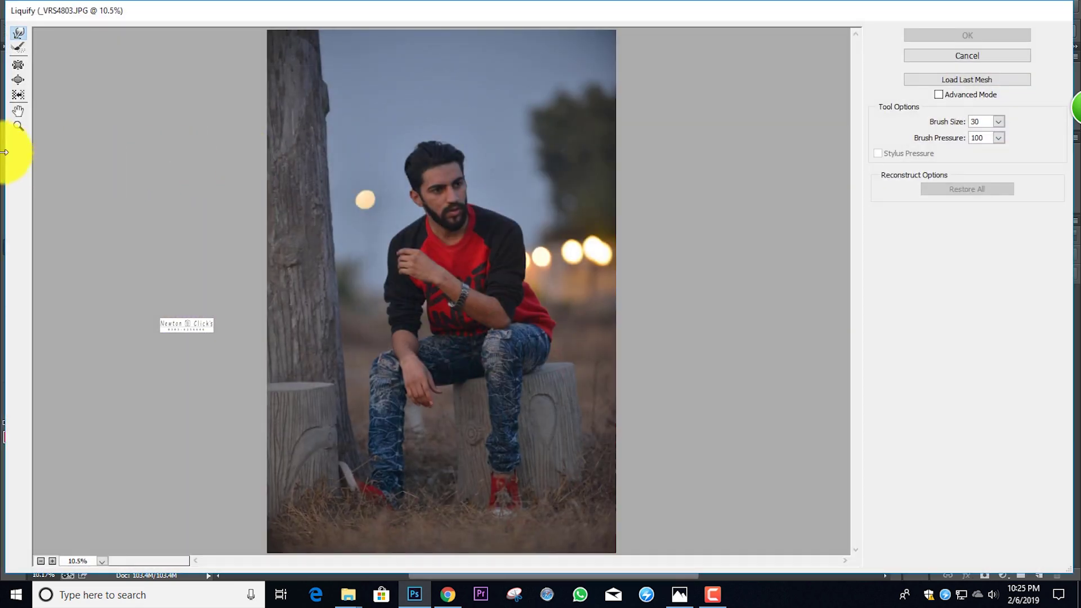
{"action": "left_click", "coordinate": [18, 128]}
{"action": "left_click_drag", "start_coordinate": [370, 131], "coordinate": [563, 272]}
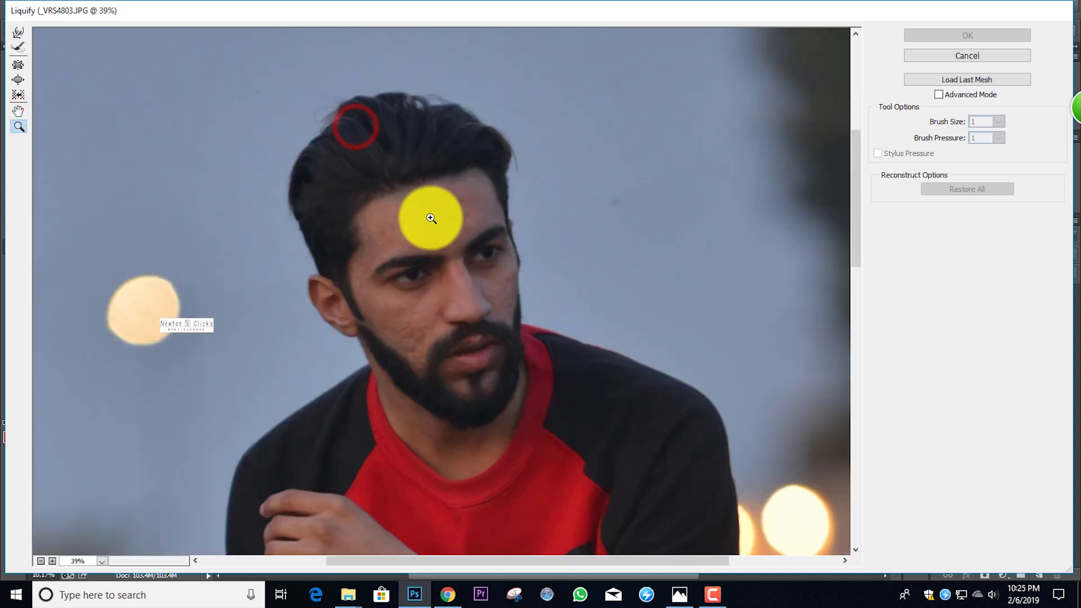
{"action": "left_click", "coordinate": [12, 33]}
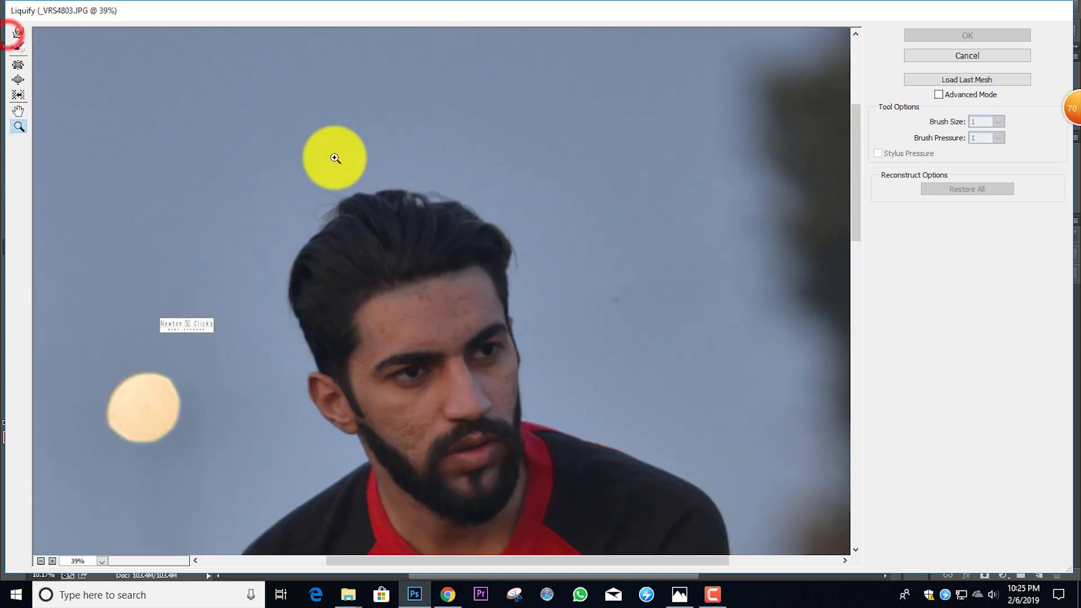
Enlarge the Forward Warp brush well beyond 35 and nudge the hair at the crown.
{"action": "key", "text": "bracketright"}
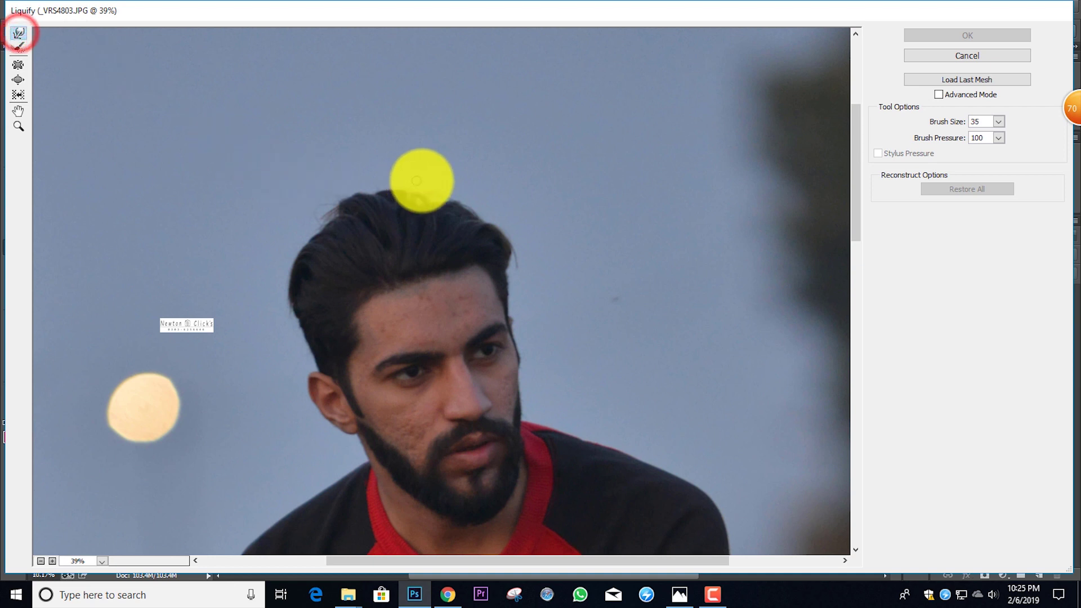
{"action": "key", "text": "bracketright"}
{"action": "key", "text": "bracketright"}
{"action": "key", "text": "bracketright"}
{"action": "key", "text": "bracketright"}
{"action": "key", "text": "bracketright"}
{"action": "key", "text": "bracketright"}
{"action": "left_click", "coordinate": [431, 177]}
Use a smaller warp brush to push the hair outward on the image-left side of the head for a fuller outline.
{"action": "key", "text": "bracketleft"}
{"action": "left_click_drag", "start_coordinate": [333, 191], "coordinate": [304, 210]}
{"action": "key", "text": "bracketleft"}
{"action": "key", "text": "bracketleft"}
{"action": "key", "text": "bracketleft"}
{"action": "mouse_move", "coordinate": [314, 164]}
{"action": "left_mouse_down"}
{"action": "mouse_move", "coordinate": [318, 186]}
{"action": "mouse_move", "coordinate": [311, 177]}
{"action": "mouse_move", "coordinate": [285, 267]}
{"action": "left_mouse_up"}
Raise the hair along the top of the head with Forward Warp strokes, varying the brush size between 175 and 500.
{"action": "key", "text": "bracketleft"}
{"action": "key", "text": "bracketright"}
{"action": "key", "text": "bracketright"}
{"action": "key", "text": "bracketright"}
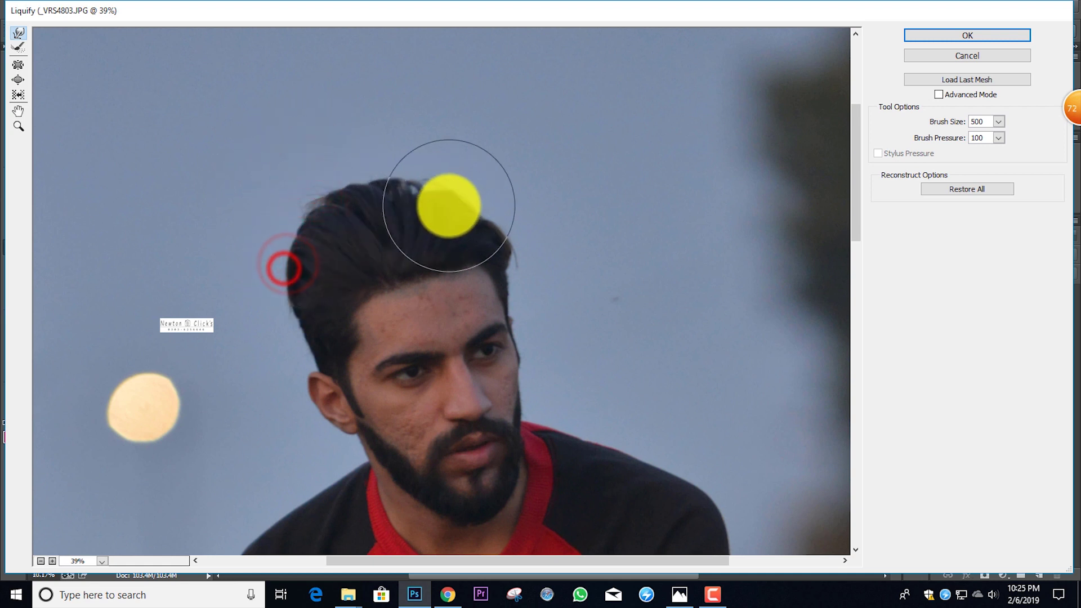
{"action": "left_click_drag", "start_coordinate": [441, 191], "coordinate": [456, 178]}
{"action": "left_click_drag", "start_coordinate": [395, 194], "coordinate": [372, 158]}
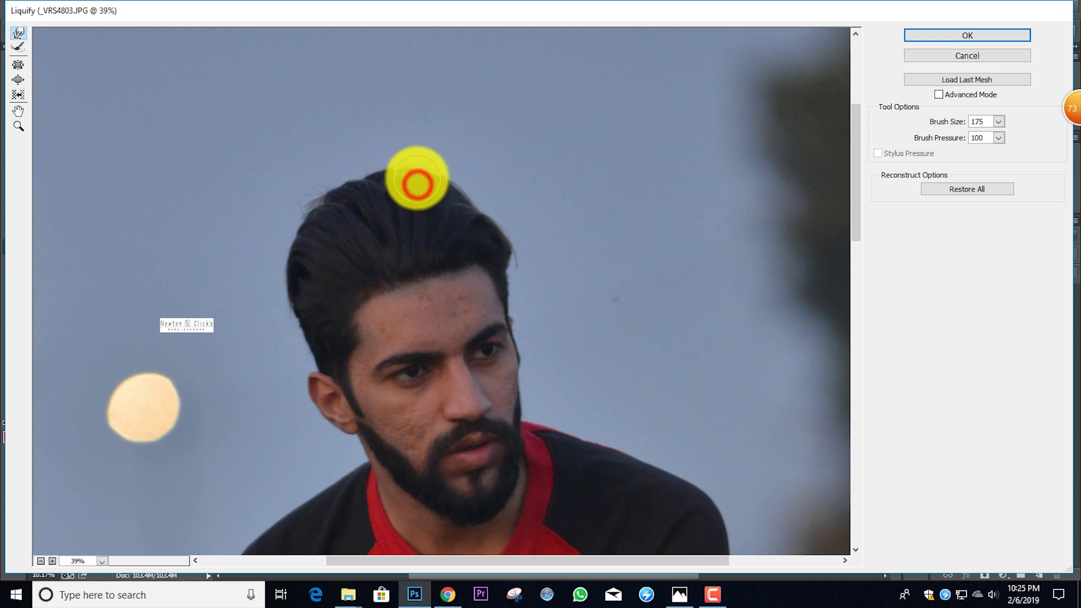
{"action": "key", "text": "bracketright"}
{"action": "left_click_drag", "start_coordinate": [466, 196], "coordinate": [469, 197]}
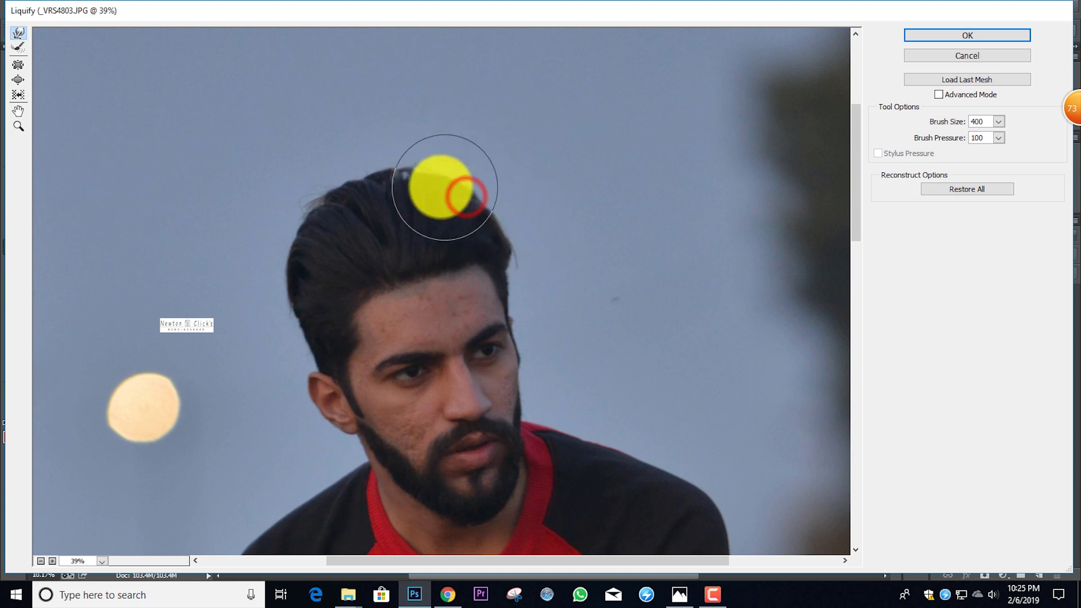
{"action": "left_click", "coordinate": [441, 176]}
Reduce the warp brush and push the stray hair beside the image-right temple in toward the head.
{"action": "key", "text": "bracketleft"}
{"action": "key", "text": "bracketleft"}
{"action": "key", "text": "bracketleft"}
{"action": "key", "text": "bracketleft"}
{"action": "mouse_move", "coordinate": [536, 246]}
{"action": "left_mouse_down"}
{"action": "mouse_move", "coordinate": [512, 268]}
{"action": "mouse_move", "coordinate": [512, 256]}
{"action": "left_mouse_up"}
Even out the hair outline across the top and image-left side of the head with a larger Forward Warp brush.
{"action": "key", "text": "bracketleft"}
{"action": "key", "text": "bracketright"}
{"action": "key", "text": "bracketright"}
{"action": "key", "text": "bracketright"}
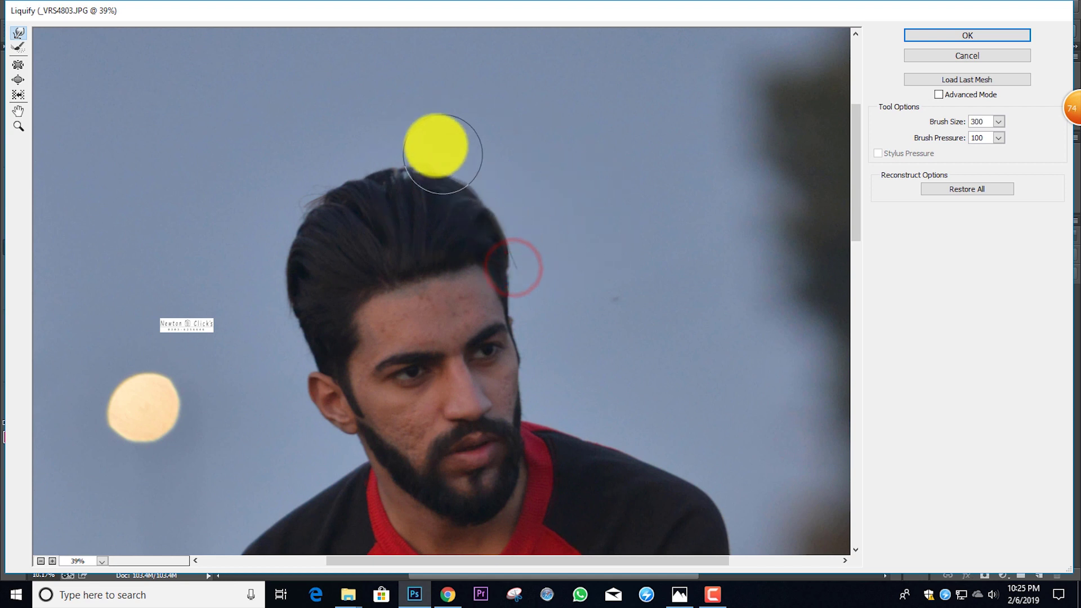
{"action": "left_click_drag", "start_coordinate": [409, 124], "coordinate": [407, 139]}
{"action": "left_click_drag", "start_coordinate": [308, 170], "coordinate": [314, 183]}
{"action": "mouse_move", "coordinate": [289, 177]}
{"action": "left_mouse_down"}
{"action": "mouse_move", "coordinate": [286, 187]}
{"action": "mouse_move", "coordinate": [299, 188]}
{"action": "left_mouse_up"}
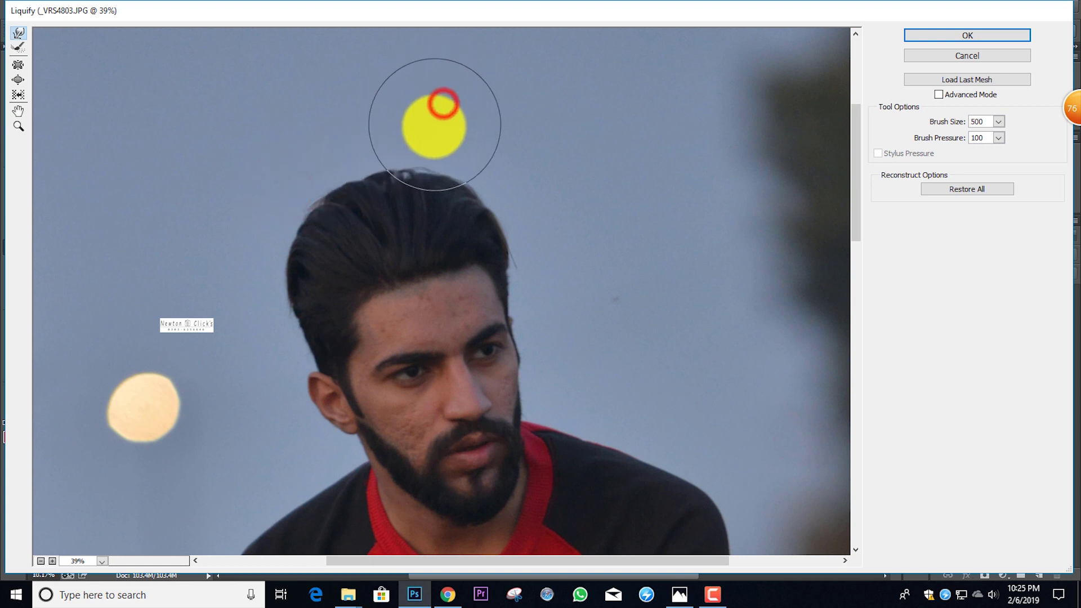
Smooth the hair outline from the crown down the image-right side using a warp brush size of 500.
{"action": "left_click", "coordinate": [402, 119]}
{"action": "left_click", "coordinate": [490, 124]}
{"action": "left_click", "coordinate": [514, 150]}
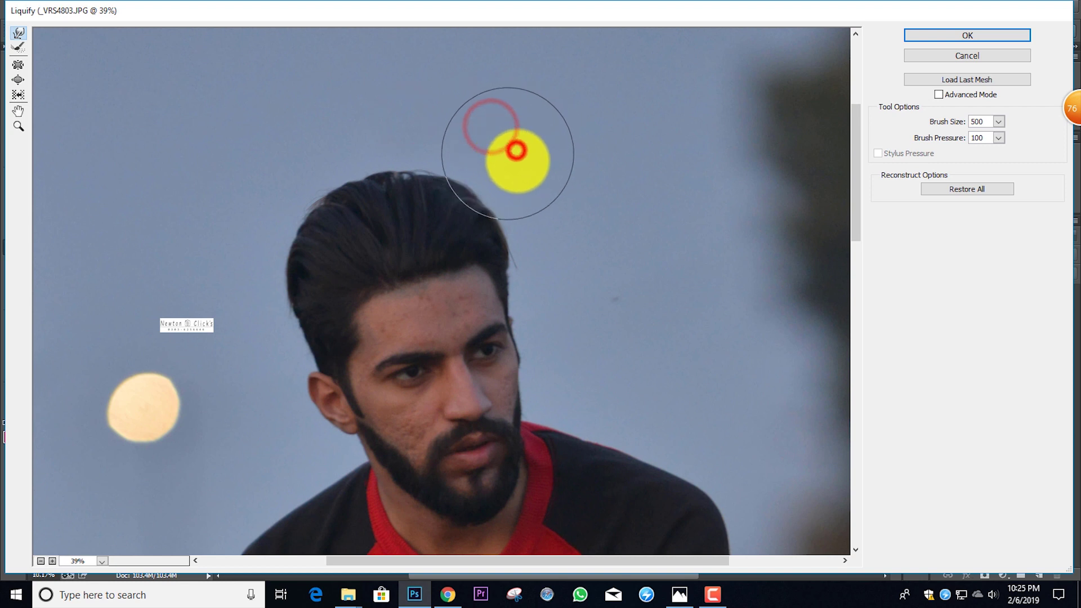
{"action": "left_click", "coordinate": [573, 237]}
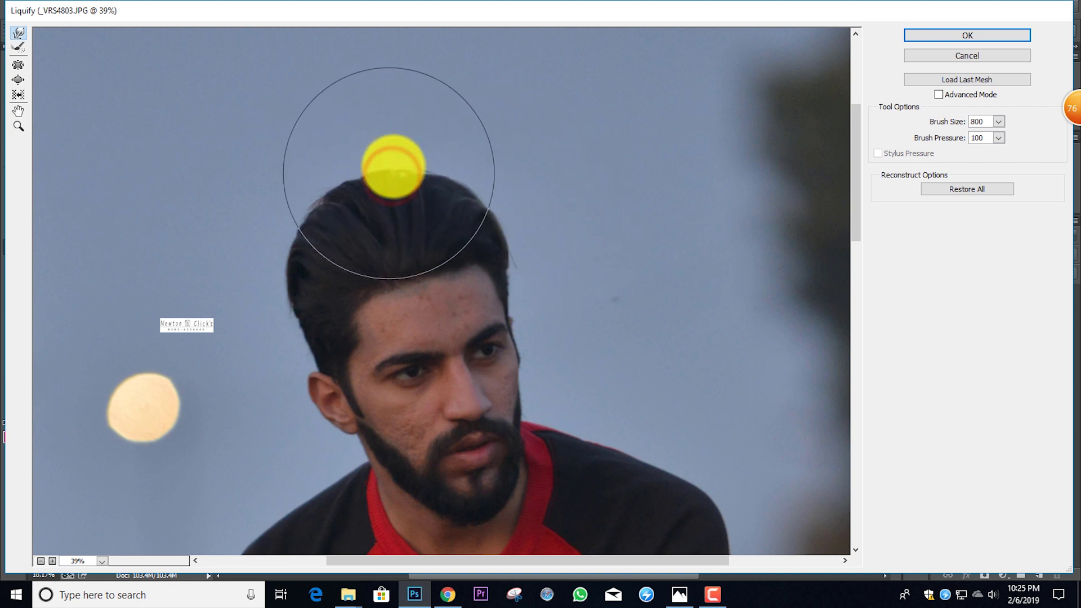
Refine the hair outline from the crown down the image-left side, starting with a warp brush size of 400.
{"action": "key", "text": "bracketleft"}
{"action": "key", "text": "bracketleft"}
{"action": "left_click_drag", "start_coordinate": [411, 119], "coordinate": [411, 130]}
{"action": "left_click", "coordinate": [377, 126]}
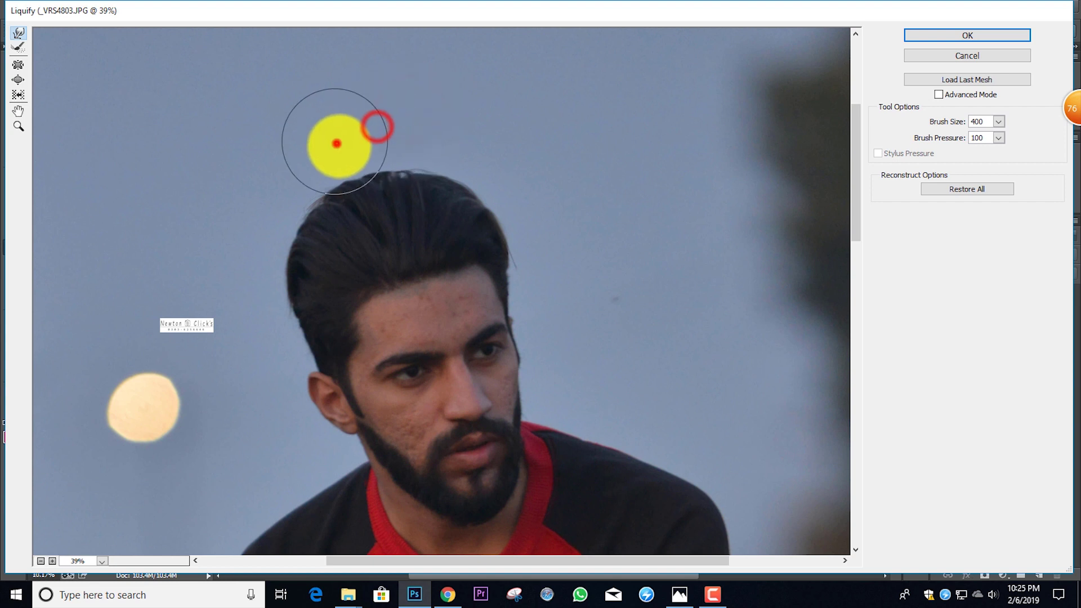
{"action": "left_click", "coordinate": [282, 179]}
{"action": "left_click", "coordinate": [265, 188]}
{"action": "key", "text": "bracketright"}
{"action": "left_click_drag", "start_coordinate": [229, 272], "coordinate": [236, 274]}
Increase the warp brush size to 900 and round out the volume of hair across the crown.
{"action": "key", "text": "bracketright"}
{"action": "key", "text": "bracketright"}
{"action": "key", "text": "bracketright"}
{"action": "left_click", "coordinate": [418, 169]}
{"action": "left_click", "coordinate": [349, 186]}
{"action": "left_click", "coordinate": [401, 169]}
{"action": "left_click", "coordinate": [446, 162]}
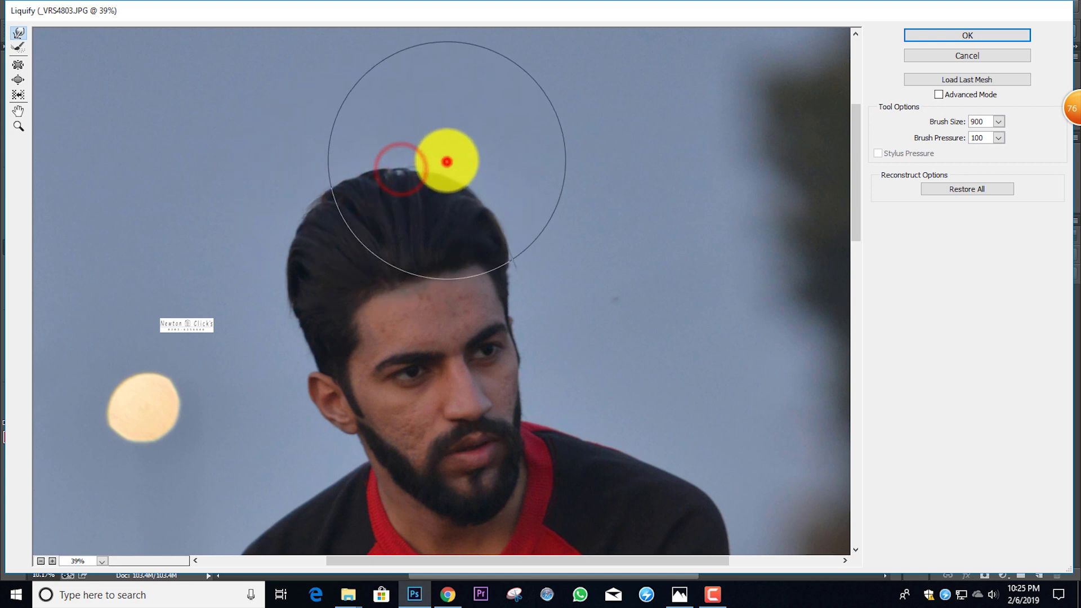
{"action": "left_click", "coordinate": [377, 172]}
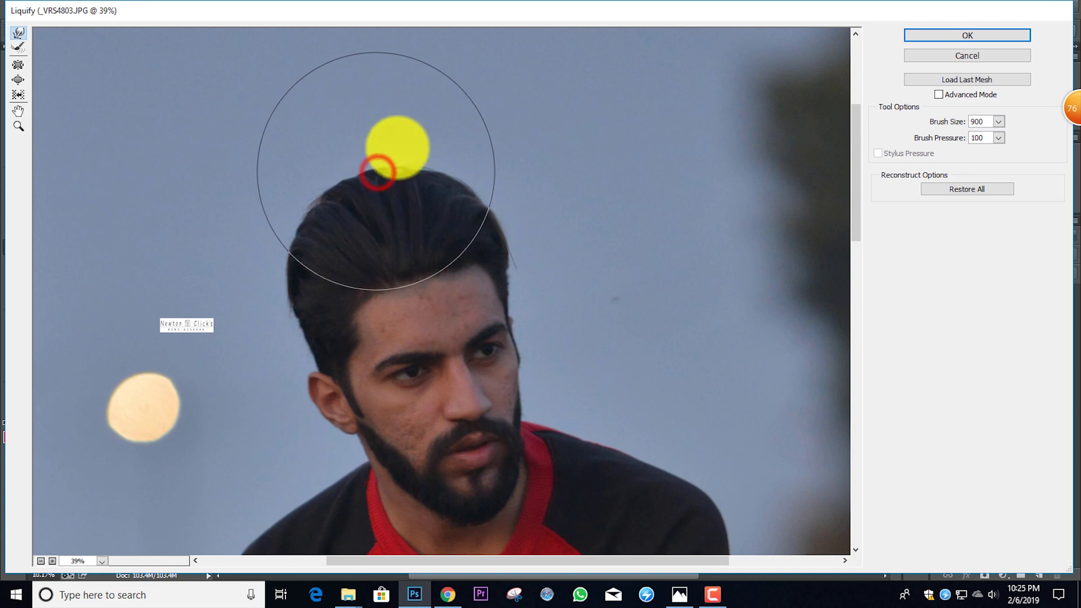
Touch up the image-right hair outline with a warp brush size of 500 and apply the Liquify changes.
{"action": "key", "text": "bracketleft"}
{"action": "key", "text": "bracketleft"}
{"action": "key", "text": "bracketleft"}
{"action": "left_click", "coordinate": [455, 104]}
{"action": "key", "text": "bracketright"}
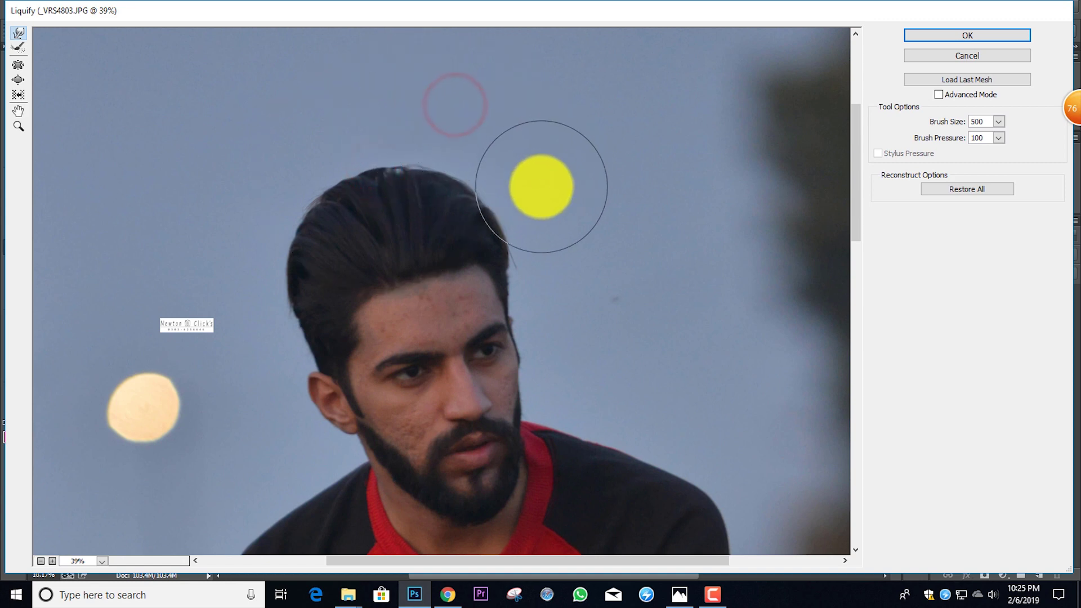
{"action": "left_click", "coordinate": [540, 184]}
{"action": "left_click", "coordinate": [570, 230]}
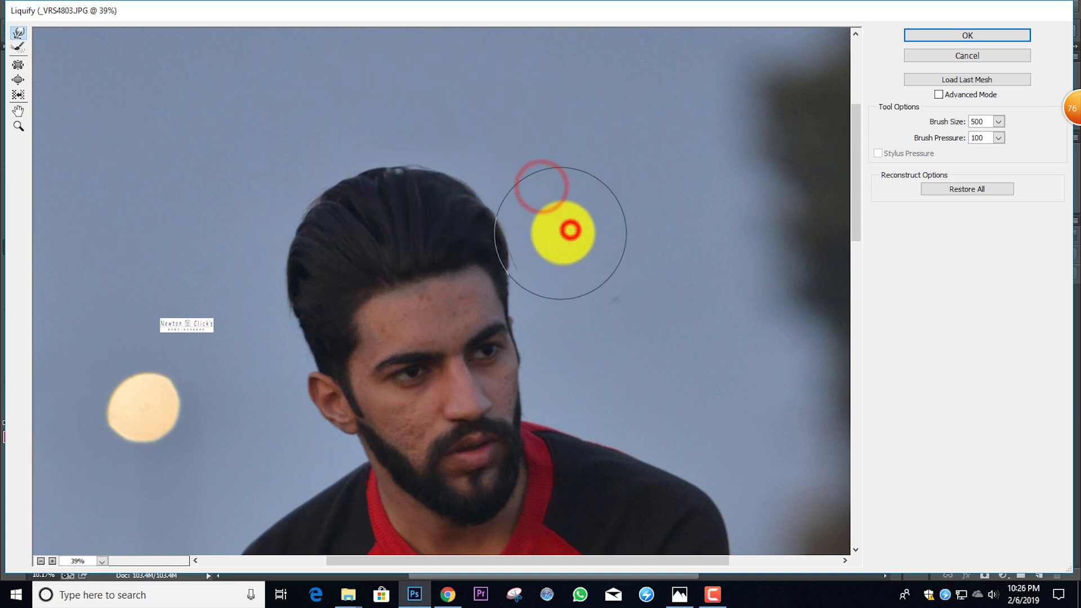
{"action": "left_click", "coordinate": [958, 35]}
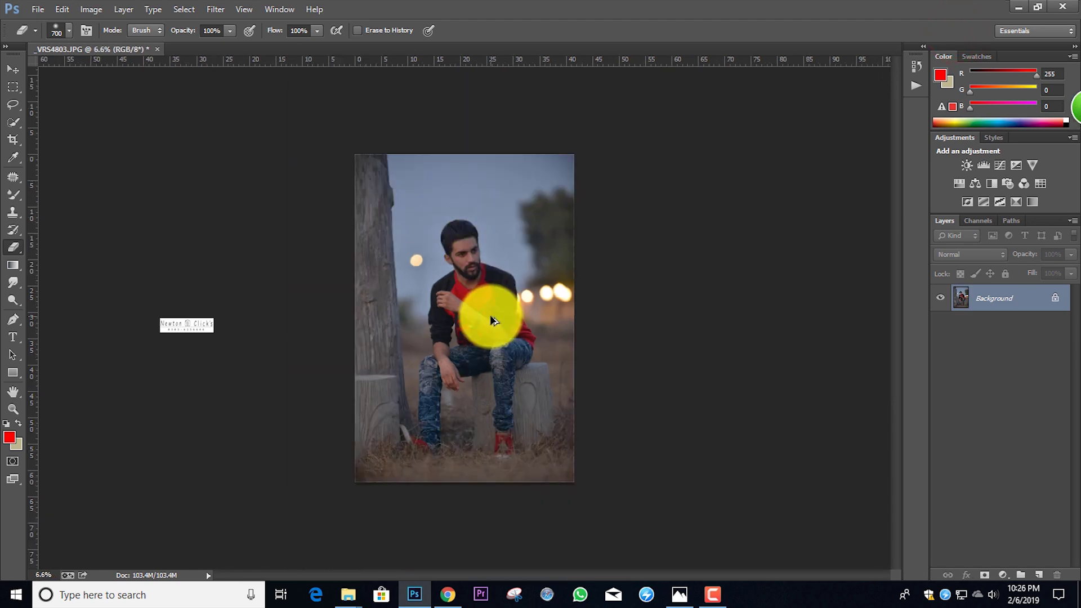
Inspect the reshaped hair, then reopen Liquify with the Forward Warp tool on a close view of the hair.
{"action": "scroll", "coordinate": [482, 243], "scroll_direction": "up", "scroll_amount": 5}
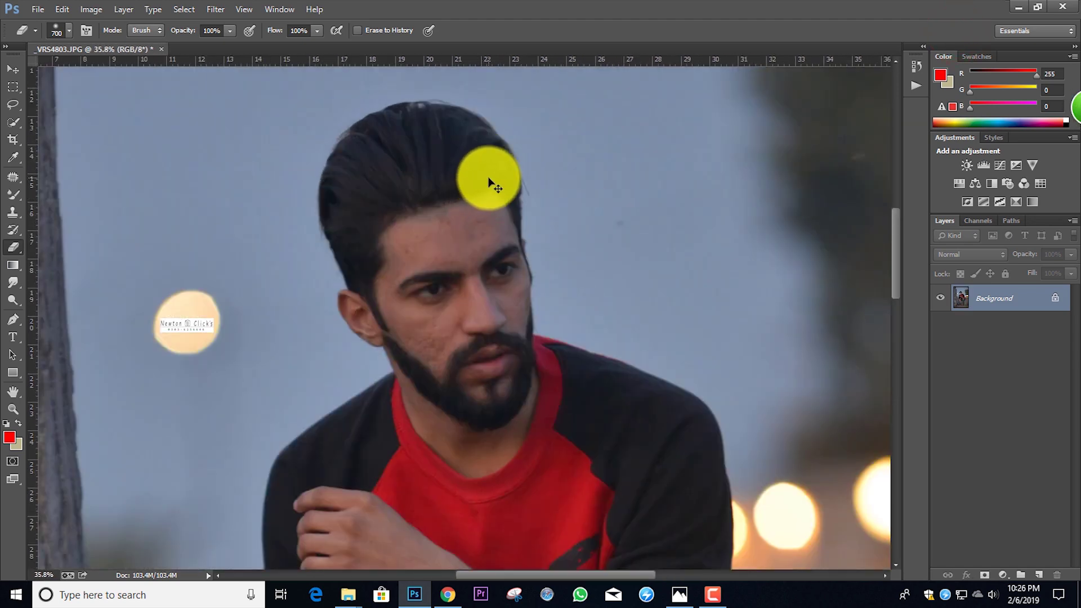
{"action": "scroll", "coordinate": [488, 180], "scroll_direction": "down", "scroll_amount": 4}
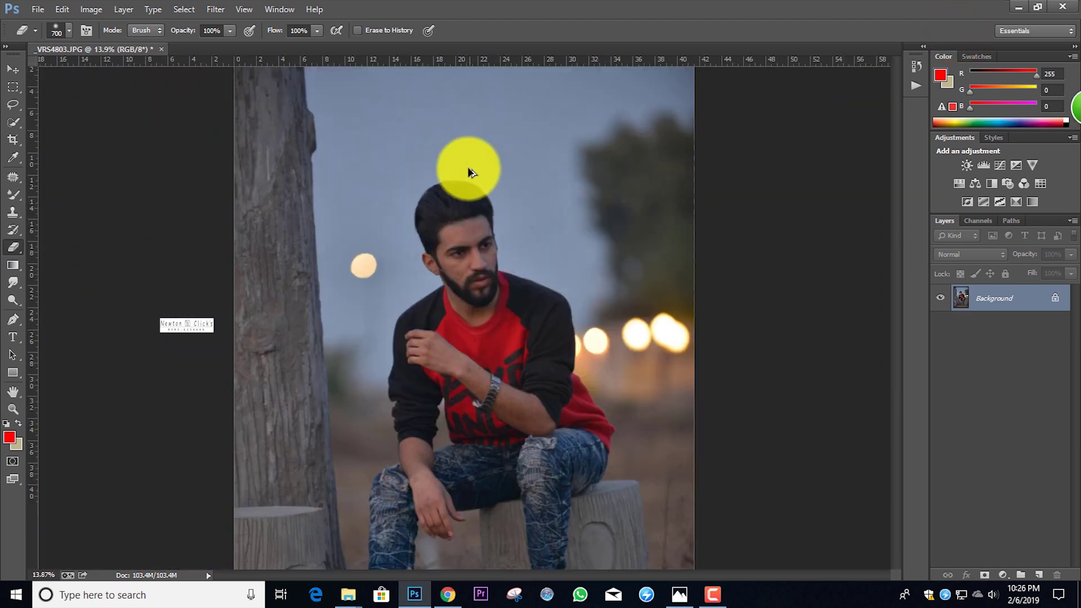
{"action": "scroll", "coordinate": [450, 191], "scroll_direction": "up", "scroll_amount": 6}
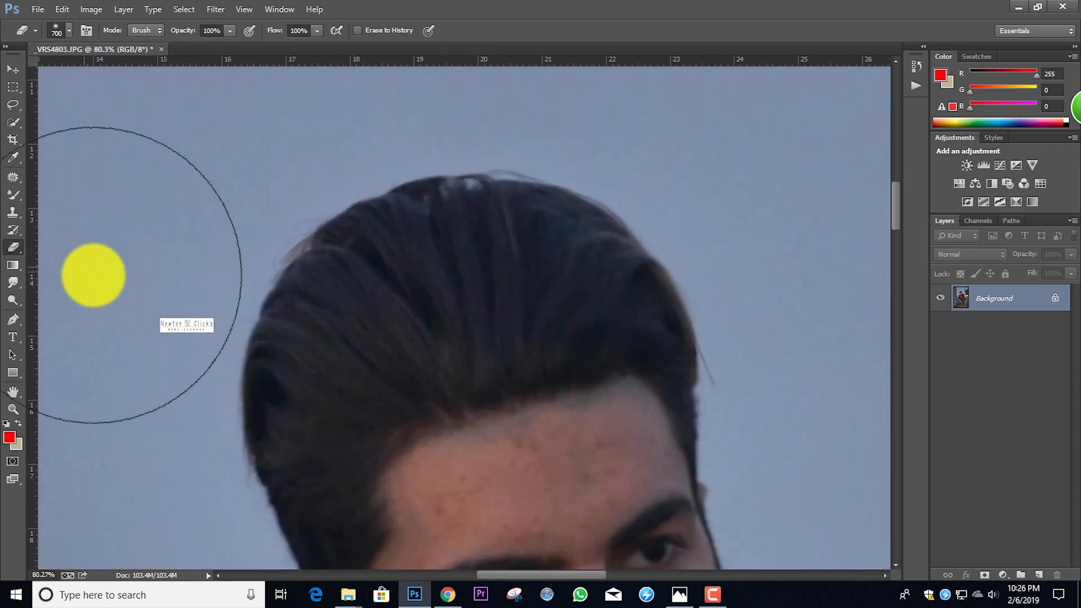
{"action": "key", "text": "shift+ctrl+x"}
{"action": "left_click", "coordinate": [18, 127]}
{"action": "left_click_drag", "start_coordinate": [439, 161], "coordinate": [484, 214]}
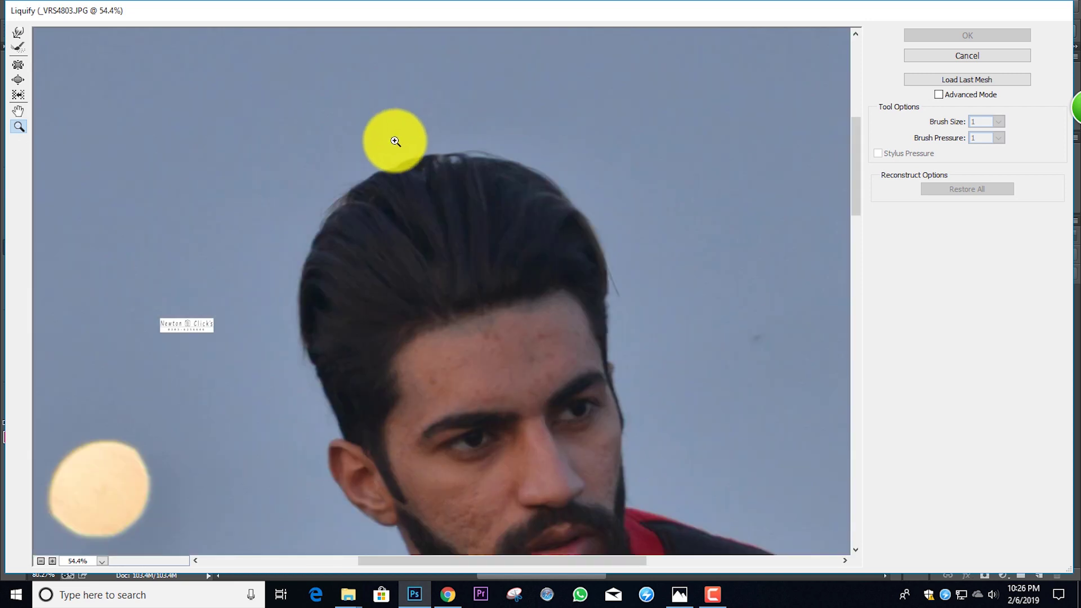
{"action": "scroll", "coordinate": [392, 145], "scroll_direction": "up", "scroll_amount": 1}
{"action": "left_click", "coordinate": [18, 32]}
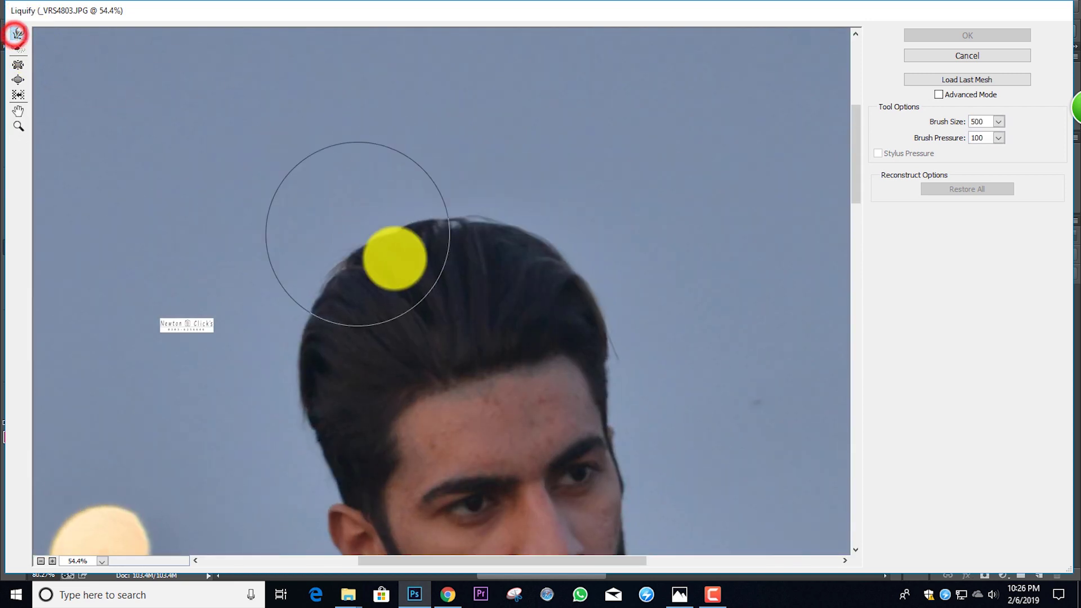
Reshape the uneven hair at the top of the head with Forward Warp strokes, starting at brush size 200.
{"action": "key", "text": "bracketleft"}
{"action": "key", "text": "bracketleft"}
{"action": "key", "text": "bracketleft"}
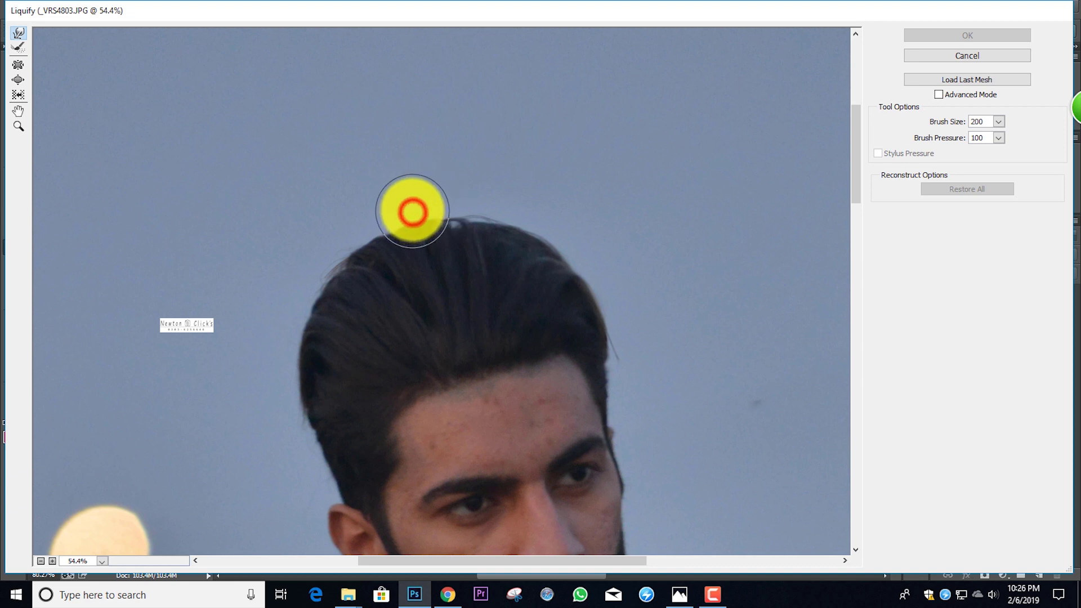
{"action": "left_click_drag", "start_coordinate": [412, 212], "coordinate": [436, 202]}
{"action": "key", "text": "bracketleft"}
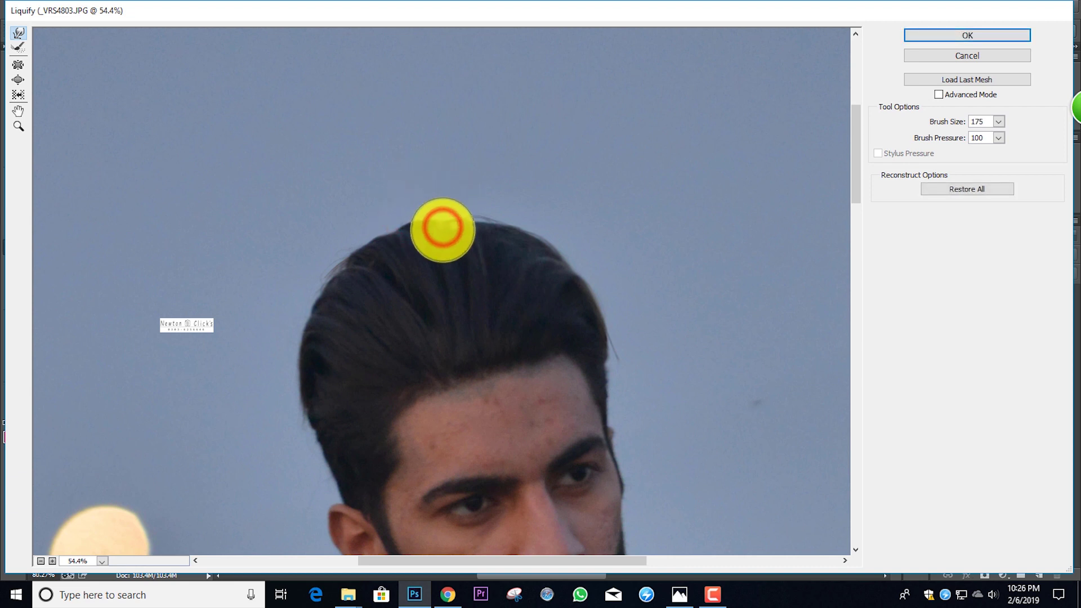
{"action": "key", "text": "bracketright"}
{"action": "key", "text": "bracketright"}
{"action": "left_click", "coordinate": [439, 213]}
{"action": "left_click", "coordinate": [396, 191]}
{"action": "mouse_move", "coordinate": [406, 190]}
{"action": "left_mouse_down"}
{"action": "mouse_move", "coordinate": [454, 183]}
{"action": "mouse_move", "coordinate": [487, 201]}
{"action": "left_mouse_up"}
Smooth the crown outline on both sides with warp brush sizes of 500 and 400, and apply the Liquify changes.
{"action": "key", "text": "bracketright"}
{"action": "key", "text": "bracketright"}
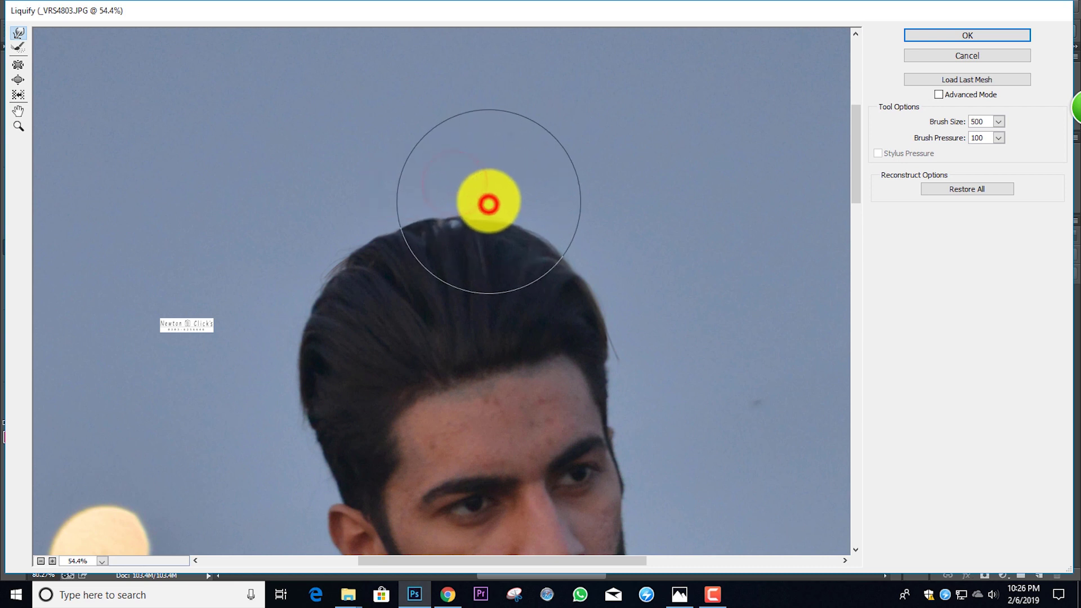
{"action": "key", "text": "bracketleft"}
{"action": "key", "text": "bracketleft"}
{"action": "left_click_drag", "start_coordinate": [453, 166], "coordinate": [413, 184]}
{"action": "key", "text": "bracketright"}
{"action": "left_click_drag", "start_coordinate": [509, 167], "coordinate": [525, 175]}
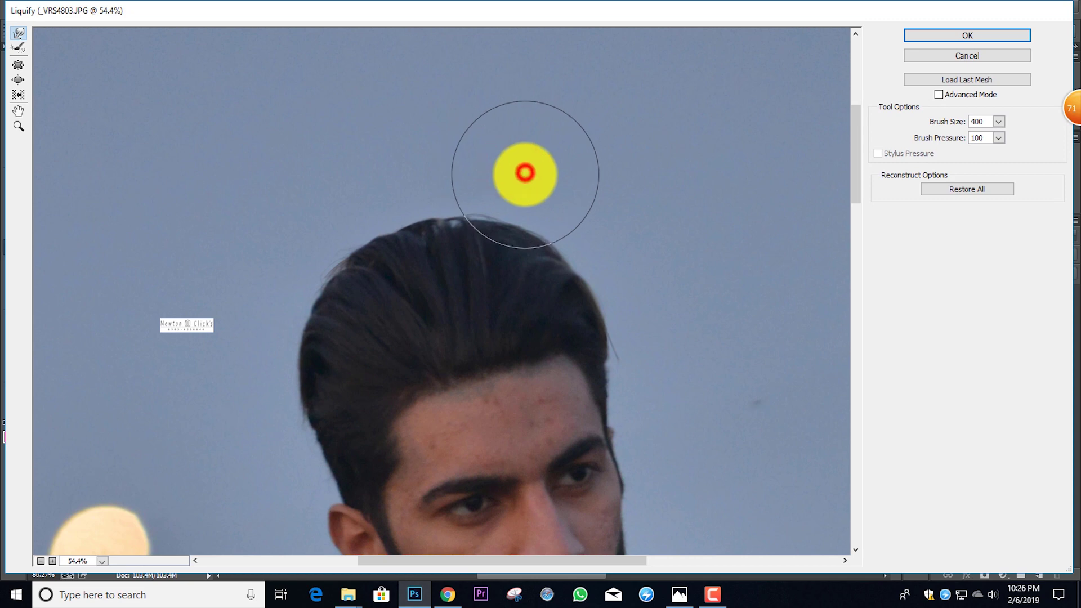
{"action": "left_click", "coordinate": [446, 165]}
{"action": "left_click", "coordinate": [418, 172]}
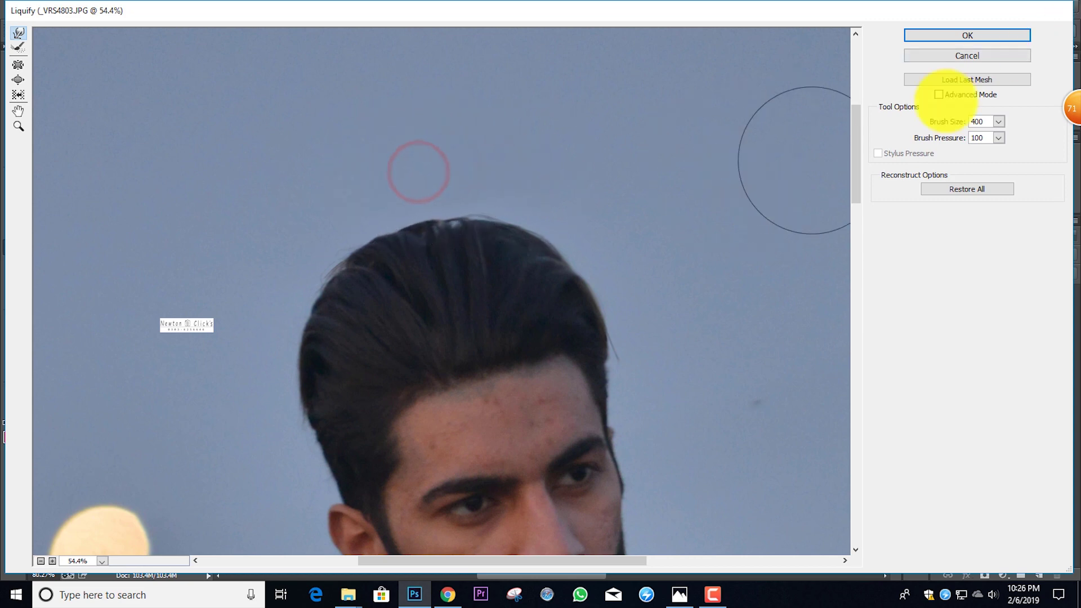
{"action": "left_click", "coordinate": [1013, 33]}
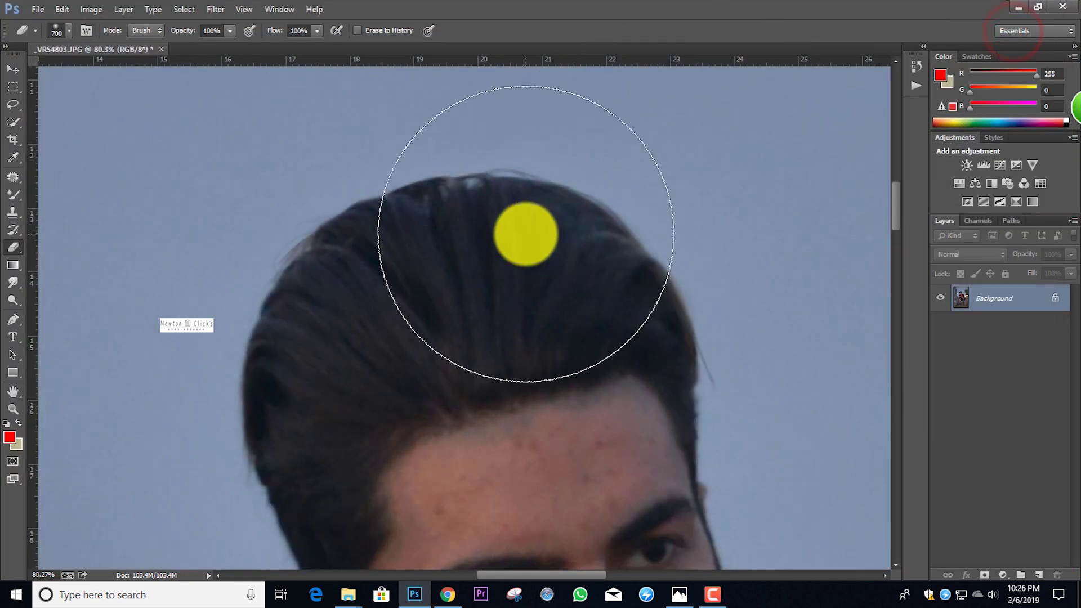
Open the whole photo in the Camera Raw filter.
{"action": "scroll", "coordinate": [525, 234], "scroll_direction": "down", "scroll_amount": 10}
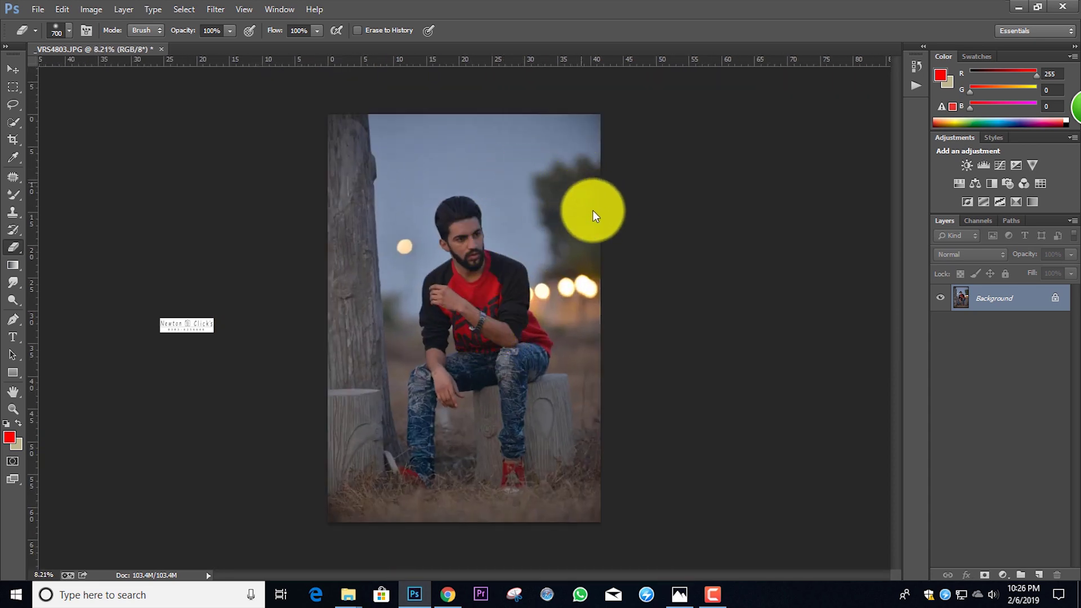
{"action": "key", "text": "ctrl+shift+a"}
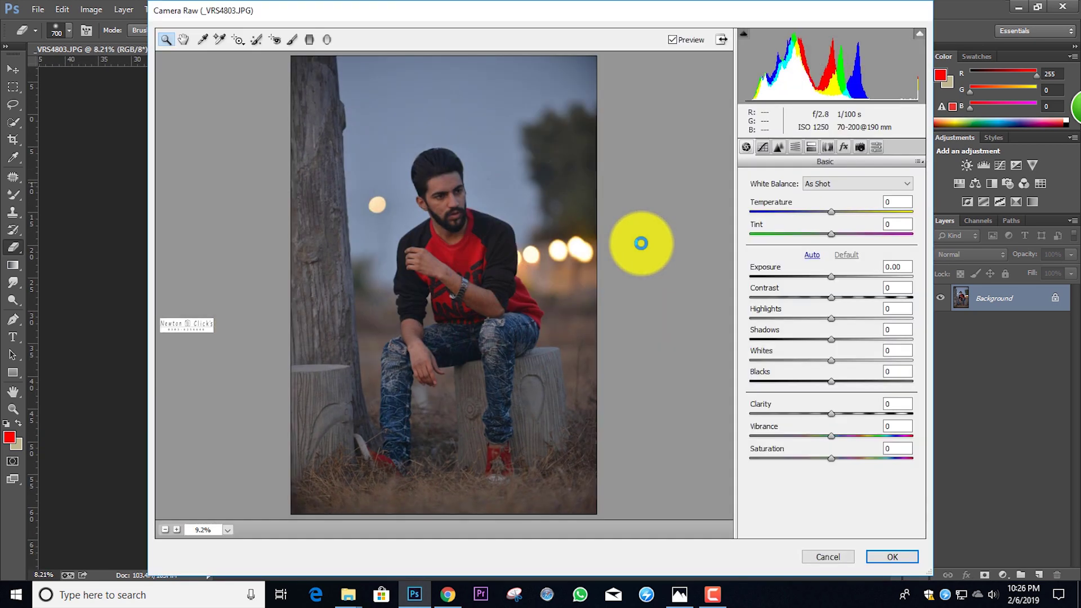
Set Exposure to +0.25, Highlights +38, Shadows +31, Whites +23 and Blacks +2 for the photo.
{"action": "left_click", "coordinate": [834, 276]}
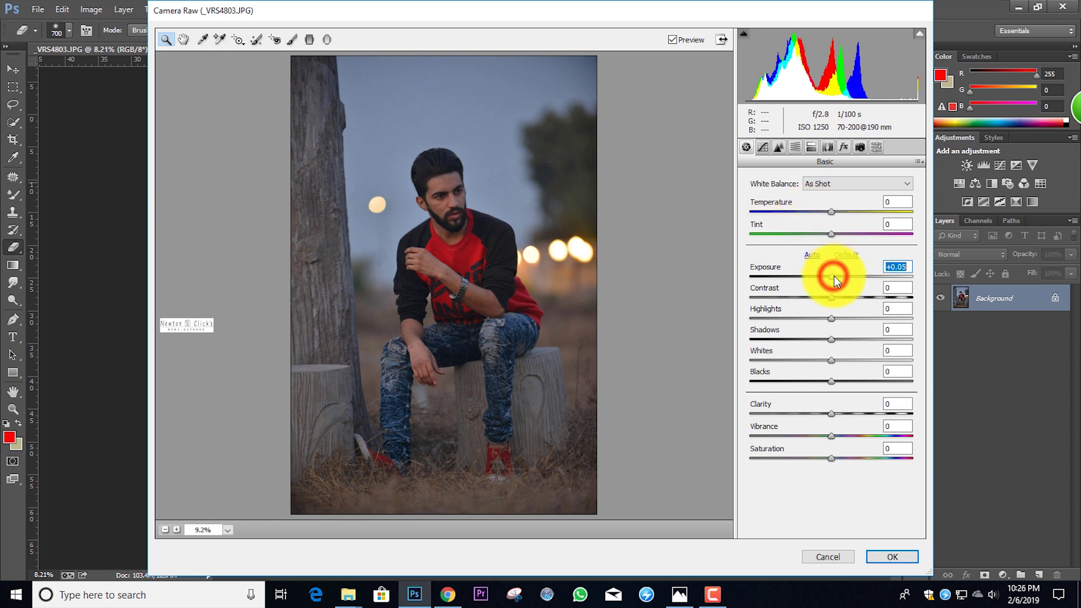
{"action": "left_click_drag", "start_coordinate": [830, 315], "coordinate": [836, 370]}
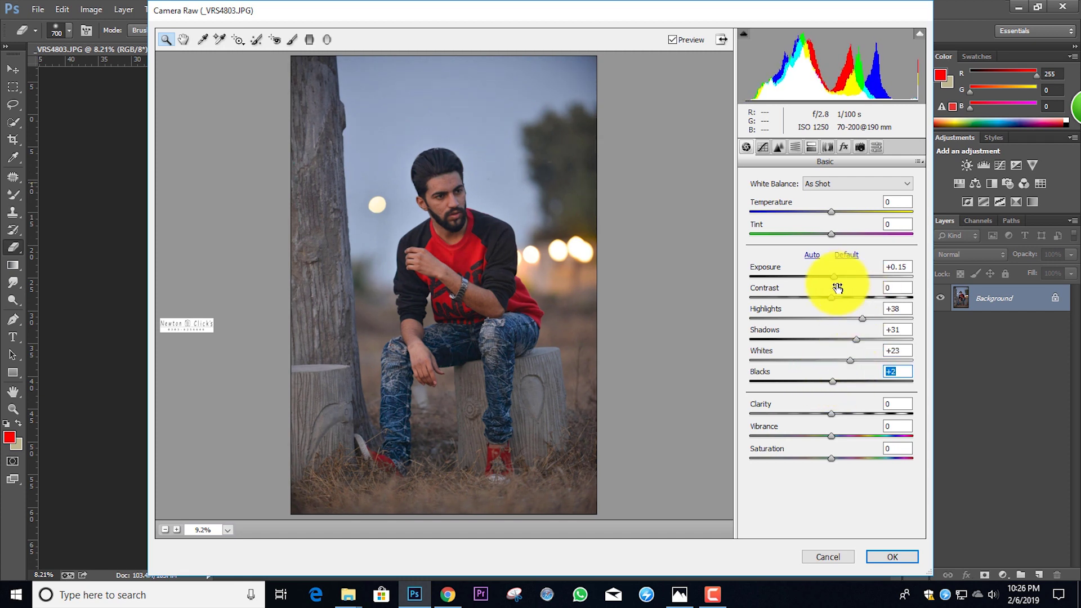
{"action": "left_click_drag", "start_coordinate": [837, 278], "coordinate": [841, 283]}
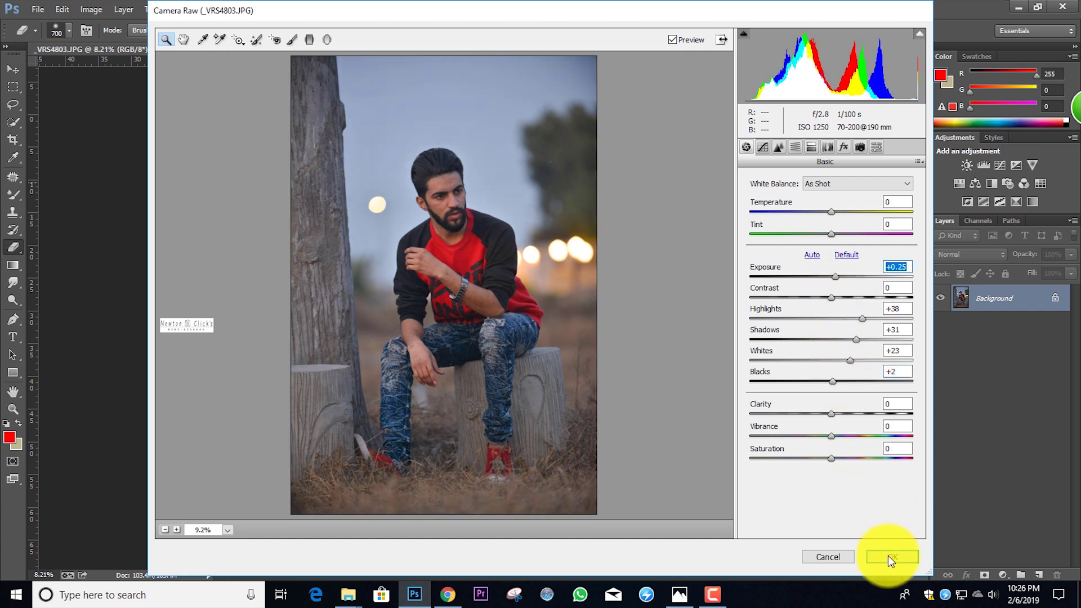
Raise Clarity slightly, add a small amount of sharpening, and apply the Camera Raw adjustments.
{"action": "left_click_drag", "start_coordinate": [833, 415], "coordinate": [836, 414]}
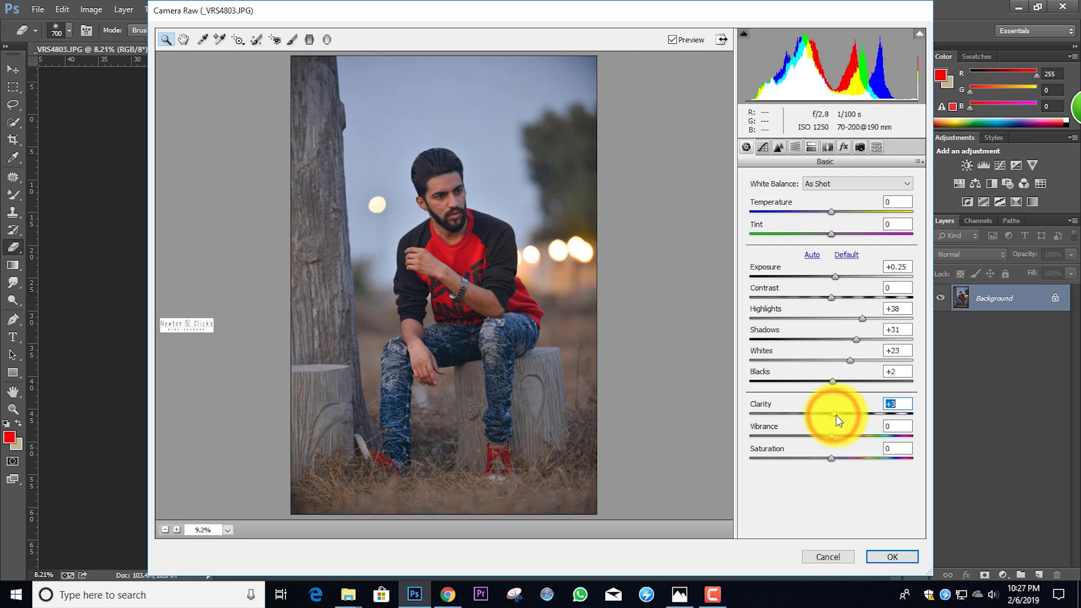
{"action": "left_click", "coordinate": [779, 147]}
{"action": "left_click", "coordinate": [759, 201]}
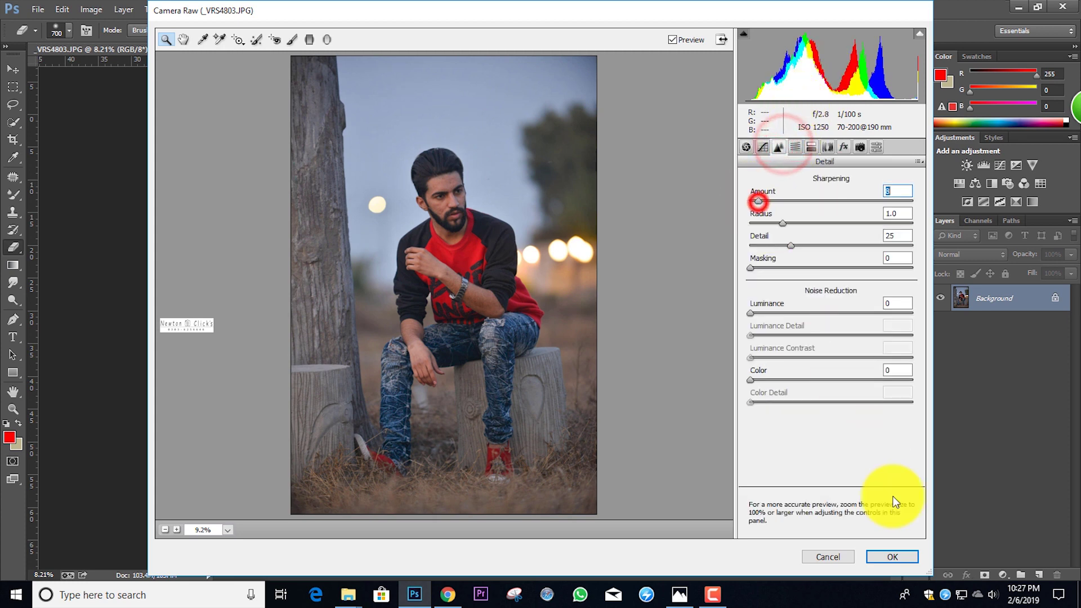
{"action": "left_click", "coordinate": [901, 561]}
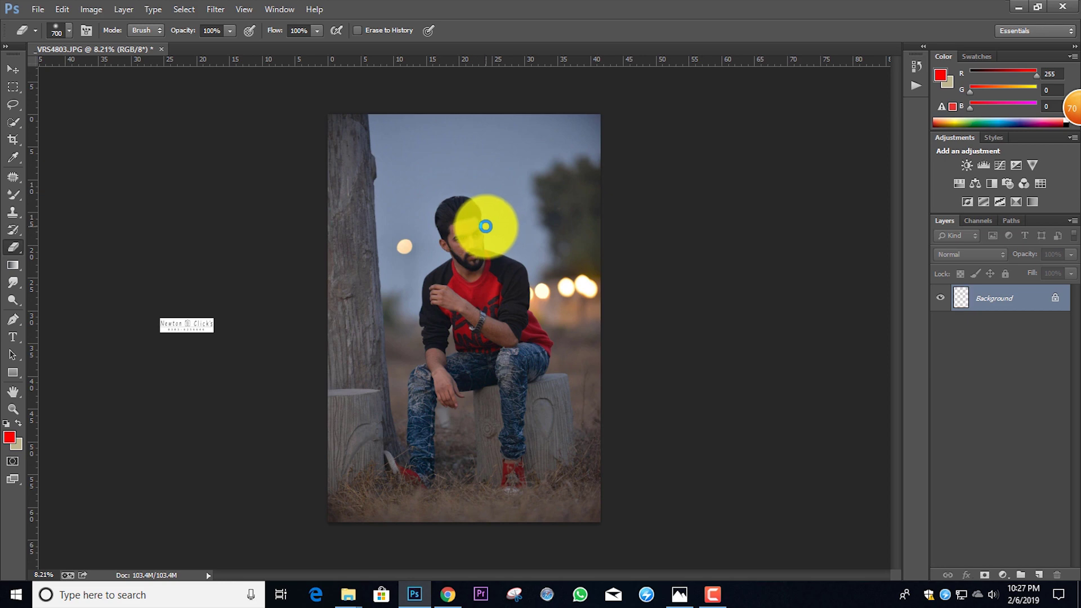
Set up the Mixer Brush for a close view of the face with size 100 and Wet 14%.
{"action": "scroll", "coordinate": [485, 226], "scroll_direction": "up", "scroll_amount": 10}
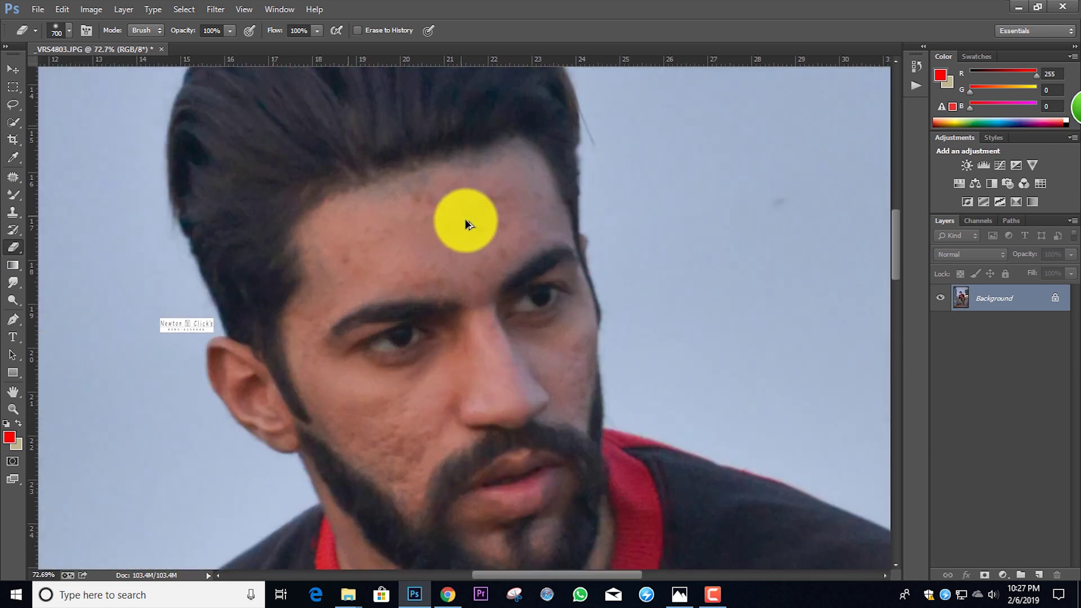
{"action": "scroll", "coordinate": [465, 224], "scroll_direction": "down", "scroll_amount": 2}
{"action": "left_click_drag", "start_coordinate": [13, 194], "coordinate": [59, 229]}
{"action": "left_click", "coordinate": [59, 231]}
{"action": "scroll", "coordinate": [374, 262], "scroll_direction": "up", "scroll_amount": 2}
{"action": "key", "text": "bracketright"}
{"action": "key", "text": "bracketright"}
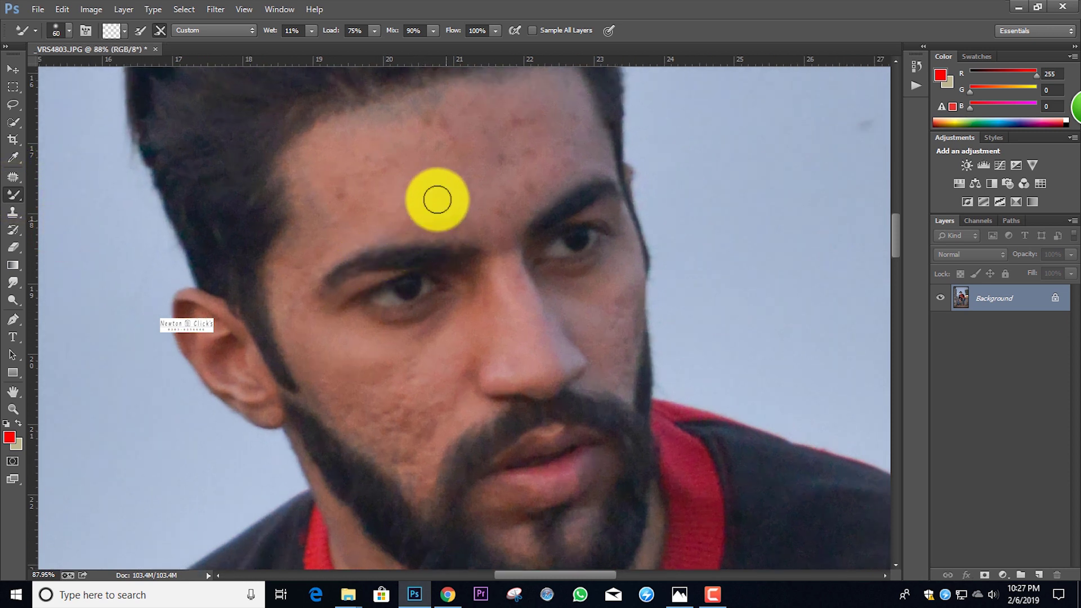
{"action": "key", "text": "bracketright"}
{"action": "key", "text": "bracketright"}
{"action": "left_click", "coordinate": [323, 46]}
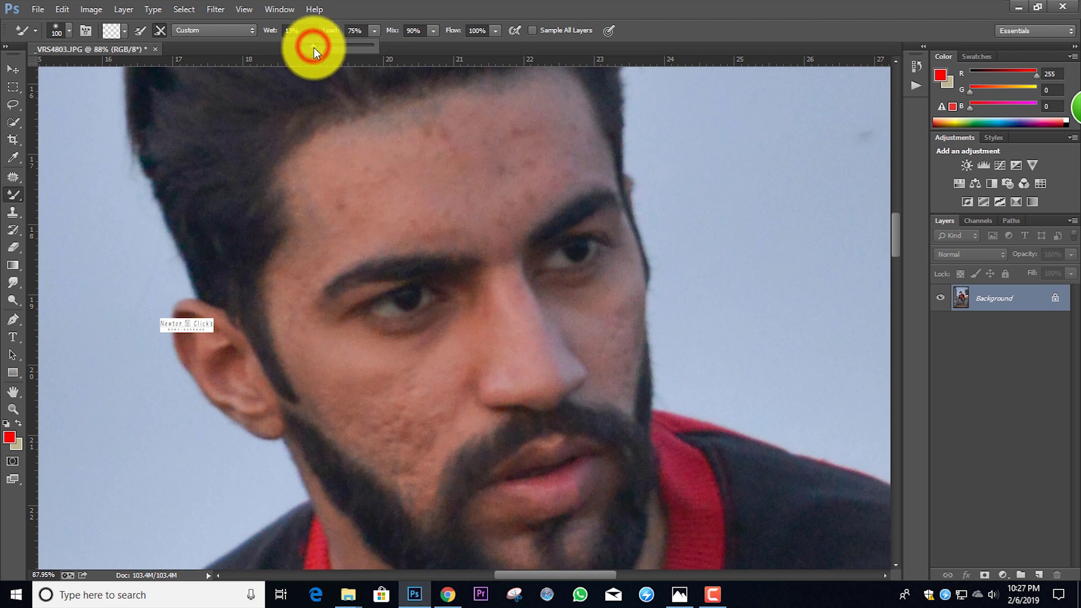
{"action": "scroll", "coordinate": [316, 164], "scroll_direction": "up", "scroll_amount": 2}
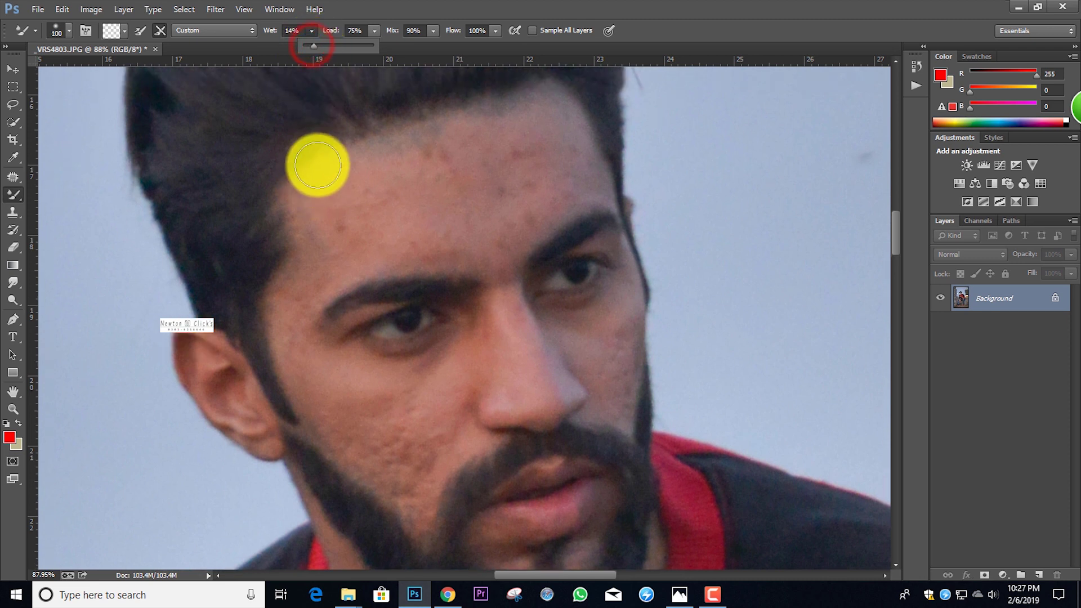
Smooth the blemished forehead skin between the hairline and eyebrows with Mixer Brush strokes.
{"action": "key", "text": "bracketright"}
{"action": "mouse_move", "coordinate": [331, 208]}
{"action": "left_mouse_down"}
{"action": "mouse_move", "coordinate": [328, 234]}
{"action": "mouse_move", "coordinate": [341, 243]}
{"action": "mouse_move", "coordinate": [565, 169]}
{"action": "mouse_move", "coordinate": [570, 191]}
{"action": "mouse_move", "coordinate": [519, 247]}
{"action": "mouse_move", "coordinate": [527, 224]}
{"action": "mouse_move", "coordinate": [567, 203]}
{"action": "mouse_move", "coordinate": [539, 162]}
{"action": "mouse_move", "coordinate": [491, 158]}
{"action": "mouse_move", "coordinate": [428, 179]}
{"action": "mouse_move", "coordinate": [443, 175]}
{"action": "mouse_move", "coordinate": [496, 229]}
{"action": "mouse_move", "coordinate": [374, 243]}
{"action": "mouse_move", "coordinate": [349, 229]}
{"action": "mouse_move", "coordinate": [381, 195]}
{"action": "mouse_move", "coordinate": [361, 231]}
{"action": "mouse_move", "coordinate": [418, 258]}
{"action": "mouse_move", "coordinate": [490, 251]}
{"action": "mouse_move", "coordinate": [438, 252]}
{"action": "mouse_move", "coordinate": [520, 231]}
{"action": "mouse_move", "coordinate": [559, 181]}
{"action": "mouse_move", "coordinate": [544, 150]}
{"action": "mouse_move", "coordinate": [498, 181]}
{"action": "left_mouse_up"}
{"action": "key", "text": "bracketright"}
{"action": "key", "text": "bracketleft"}
{"action": "key", "text": "bracketright"}
{"action": "mouse_move", "coordinate": [498, 181]}
{"action": "left_mouse_down"}
{"action": "mouse_move", "coordinate": [503, 214]}
{"action": "mouse_move", "coordinate": [349, 226]}
{"action": "mouse_move", "coordinate": [316, 216]}
{"action": "mouse_move", "coordinate": [328, 235]}
{"action": "mouse_move", "coordinate": [307, 211]}
{"action": "mouse_move", "coordinate": [342, 212]}
{"action": "mouse_move", "coordinate": [308, 257]}
{"action": "mouse_move", "coordinate": [318, 196]}
{"action": "mouse_move", "coordinate": [308, 159]}
{"action": "mouse_move", "coordinate": [358, 161]}
{"action": "left_mouse_up"}
Blend the skin at the temple and upper cheek beside the visible ear, varying the brush size.
{"action": "scroll", "coordinate": [323, 227], "scroll_direction": "down", "scroll_amount": 3}
{"action": "key", "text": "bracketleft"}
{"action": "key", "text": "bracketleft"}
{"action": "scroll", "coordinate": [338, 169], "scroll_direction": "down", "scroll_amount": 3}
{"action": "key", "text": "bracketleft"}
{"action": "mouse_move", "coordinate": [299, 192]}
{"action": "left_mouse_down"}
{"action": "mouse_move", "coordinate": [294, 258]}
{"action": "mouse_move", "coordinate": [323, 316]}
{"action": "mouse_move", "coordinate": [311, 297]}
{"action": "mouse_move", "coordinate": [309, 177]}
{"action": "mouse_move", "coordinate": [289, 217]}
{"action": "mouse_move", "coordinate": [306, 299]}
{"action": "mouse_move", "coordinate": [353, 349]}
{"action": "mouse_move", "coordinate": [304, 284]}
{"action": "left_mouse_up"}
{"action": "key", "text": "bracketleft"}
{"action": "key", "text": "bracketright"}
{"action": "key", "text": "bracketright"}
{"action": "key", "text": "bracketright"}
{"action": "left_click_drag", "start_coordinate": [349, 333], "coordinate": [363, 363]}
{"action": "mouse_move", "coordinate": [343, 301]}
{"action": "left_mouse_down"}
{"action": "mouse_move", "coordinate": [323, 287]}
{"action": "mouse_move", "coordinate": [433, 319]}
{"action": "mouse_move", "coordinate": [418, 351]}
{"action": "mouse_move", "coordinate": [420, 319]}
{"action": "mouse_move", "coordinate": [409, 336]}
{"action": "mouse_move", "coordinate": [402, 371]}
{"action": "mouse_move", "coordinate": [412, 335]}
{"action": "left_mouse_up"}
Smooth the rough lower cheek along the beard edge up to the moustache, starting at brush size 80.
{"action": "key", "text": "bracketleft"}
{"action": "key", "text": "bracketright"}
{"action": "key", "text": "bracketright"}
{"action": "key", "text": "bracketleft"}
{"action": "key", "text": "bracketleft"}
{"action": "scroll", "coordinate": [391, 334], "scroll_direction": "down", "scroll_amount": 2}
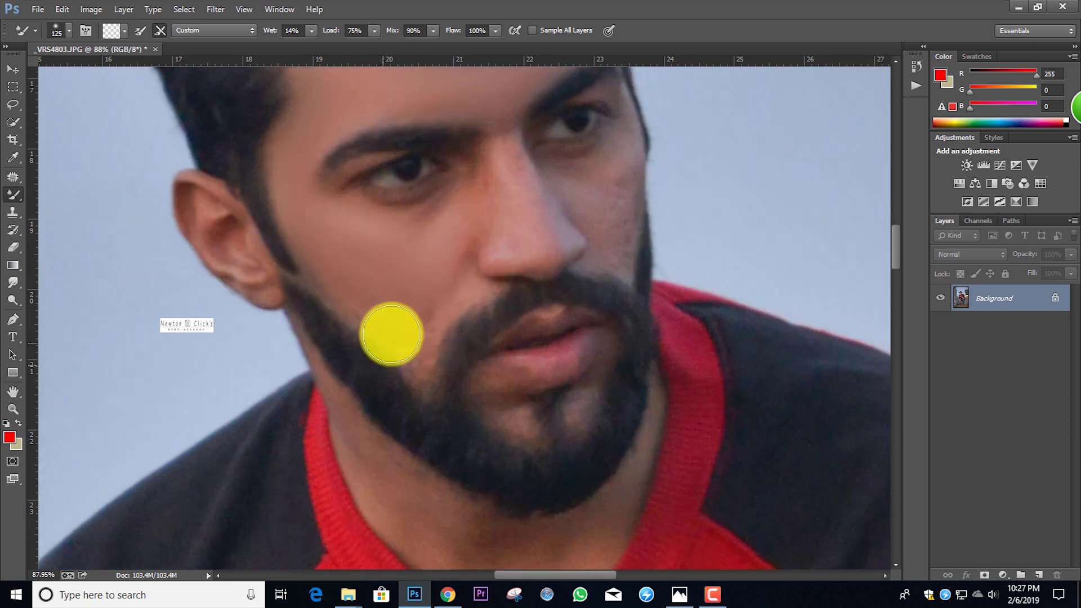
{"action": "scroll", "coordinate": [392, 334], "scroll_direction": "down", "scroll_amount": 2}
{"action": "scroll", "coordinate": [428, 179], "scroll_direction": "up", "scroll_amount": 5}
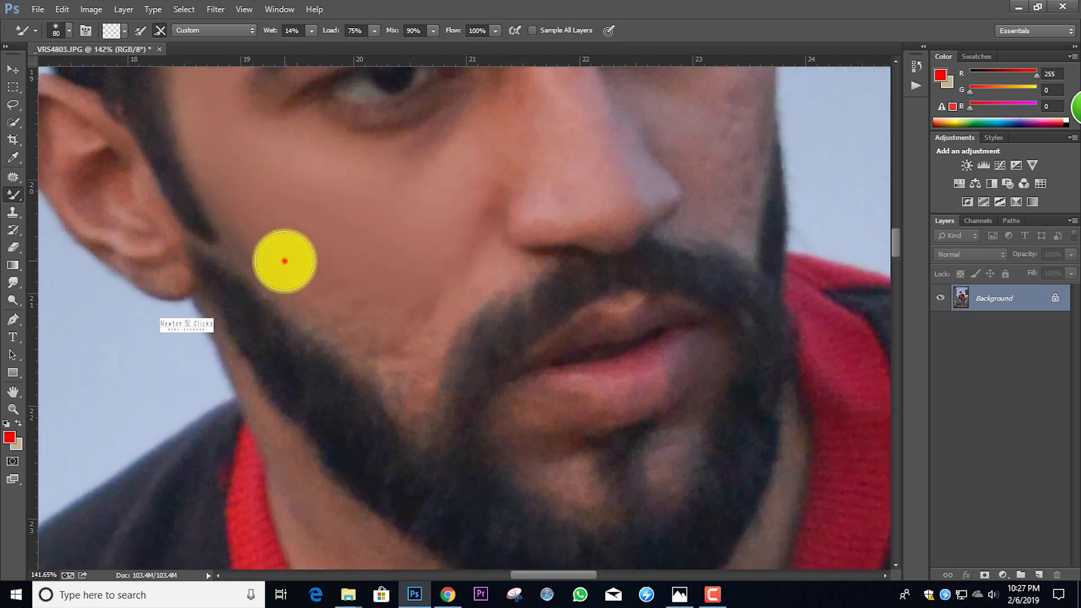
{"action": "mouse_move", "coordinate": [252, 244]}
{"action": "left_mouse_down"}
{"action": "mouse_move", "coordinate": [379, 310]}
{"action": "mouse_move", "coordinate": [412, 374]}
{"action": "mouse_move", "coordinate": [376, 306]}
{"action": "mouse_move", "coordinate": [257, 236]}
{"action": "mouse_move", "coordinate": [405, 297]}
{"action": "mouse_move", "coordinate": [424, 396]}
{"action": "mouse_move", "coordinate": [408, 343]}
{"action": "left_mouse_up"}
{"action": "key", "text": "]"}
{"action": "key", "text": "["}
{"action": "key", "text": "["}
{"action": "key", "text": "["}
{"action": "mouse_move", "coordinate": [412, 359]}
{"action": "left_mouse_down"}
{"action": "mouse_move", "coordinate": [417, 401]}
{"action": "mouse_move", "coordinate": [396, 313]}
{"action": "mouse_move", "coordinate": [418, 333]}
{"action": "mouse_move", "coordinate": [459, 311]}
{"action": "left_mouse_up"}
{"action": "key", "text": "]"}
{"action": "key", "text": "]"}
{"action": "key", "text": "]"}
{"action": "scroll", "coordinate": [374, 304], "scroll_direction": "up", "scroll_amount": 2}
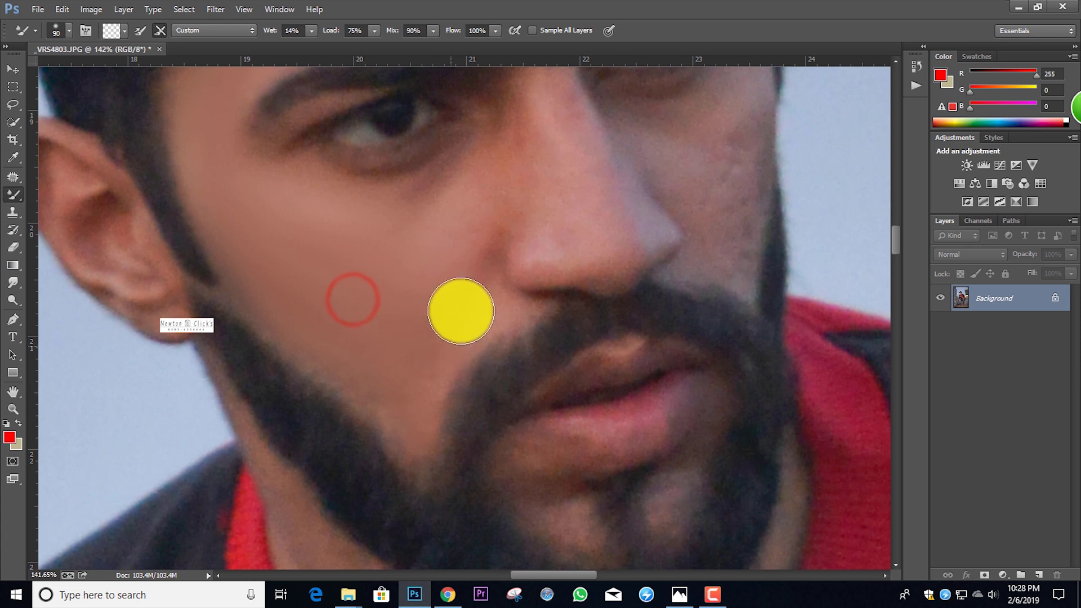
Even out the skin beside the nose, under the near eye and across the near cheek with brush sizes 80 and 90.
{"action": "scroll", "coordinate": [467, 281], "scroll_direction": "up", "scroll_amount": 4}
{"action": "key", "text": "["}
{"action": "left_click", "coordinate": [478, 226]}
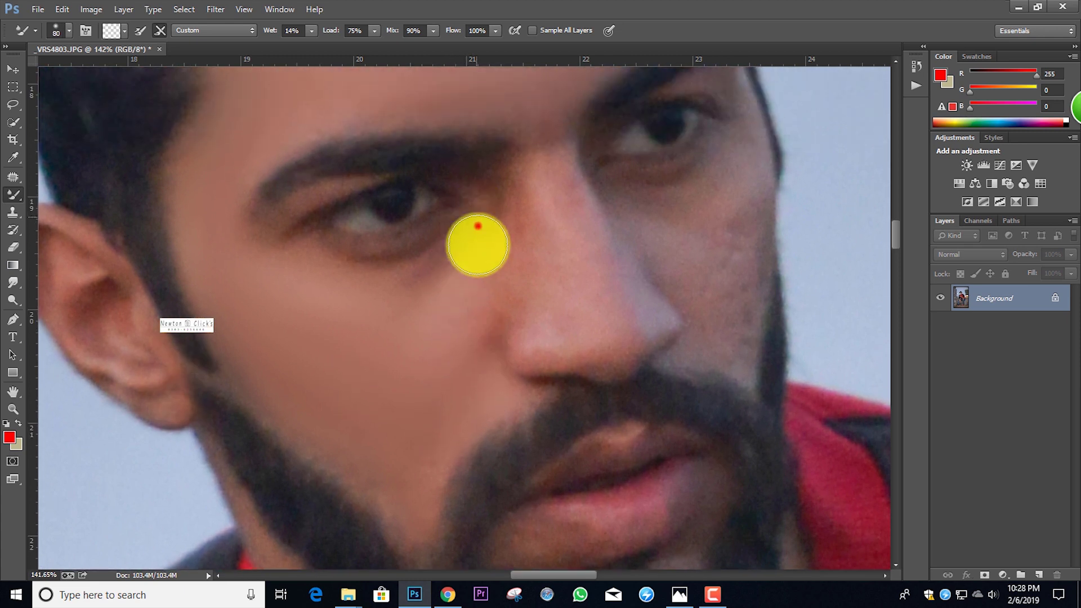
{"action": "left_click_drag", "start_coordinate": [481, 288], "coordinate": [480, 348]}
{"action": "key", "text": "]"}
{"action": "mouse_move", "coordinate": [456, 259]}
{"action": "left_mouse_down"}
{"action": "mouse_move", "coordinate": [447, 299]}
{"action": "mouse_move", "coordinate": [415, 288]}
{"action": "mouse_move", "coordinate": [438, 282]}
{"action": "mouse_move", "coordinate": [357, 290]}
{"action": "mouse_move", "coordinate": [307, 259]}
{"action": "mouse_move", "coordinate": [287, 318]}
{"action": "left_mouse_up"}
{"action": "mouse_move", "coordinate": [290, 328]}
{"action": "left_mouse_down"}
{"action": "mouse_move", "coordinate": [314, 285]}
{"action": "mouse_move", "coordinate": [417, 338]}
{"action": "mouse_move", "coordinate": [428, 372]}
{"action": "left_mouse_up"}
{"action": "mouse_move", "coordinate": [426, 384]}
{"action": "left_mouse_down"}
{"action": "mouse_move", "coordinate": [444, 322]}
{"action": "mouse_move", "coordinate": [381, 399]}
{"action": "mouse_move", "coordinate": [386, 458]}
{"action": "mouse_move", "coordinate": [340, 417]}
{"action": "mouse_move", "coordinate": [410, 476]}
{"action": "left_mouse_up"}
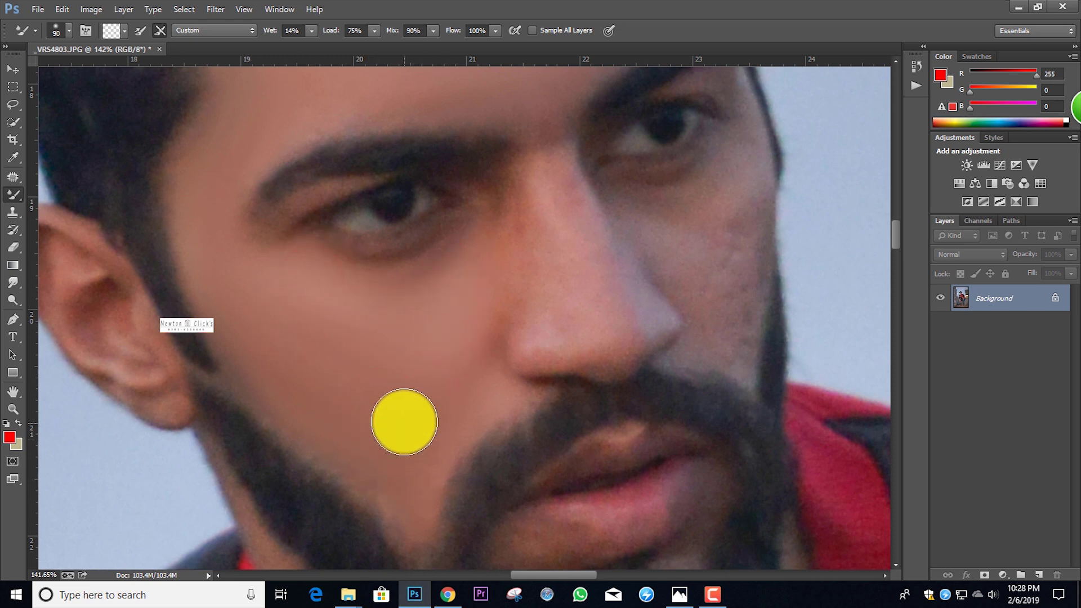
Smooth the forehead skin just above the near eyebrow with brush size 100.
{"action": "scroll", "coordinate": [404, 422], "scroll_direction": "up", "scroll_amount": 3}
{"action": "key", "text": "bracketleft"}
{"action": "key", "text": "bracketleft"}
{"action": "key", "text": "bracketright"}
{"action": "key", "text": "bracketright"}
{"action": "mouse_move", "coordinate": [497, 197]}
{"action": "left_mouse_down"}
{"action": "mouse_move", "coordinate": [335, 211]}
{"action": "mouse_move", "coordinate": [279, 231]}
{"action": "mouse_move", "coordinate": [407, 202]}
{"action": "left_mouse_up"}
{"action": "scroll", "coordinate": [413, 217], "scroll_direction": "down", "scroll_amount": 2}
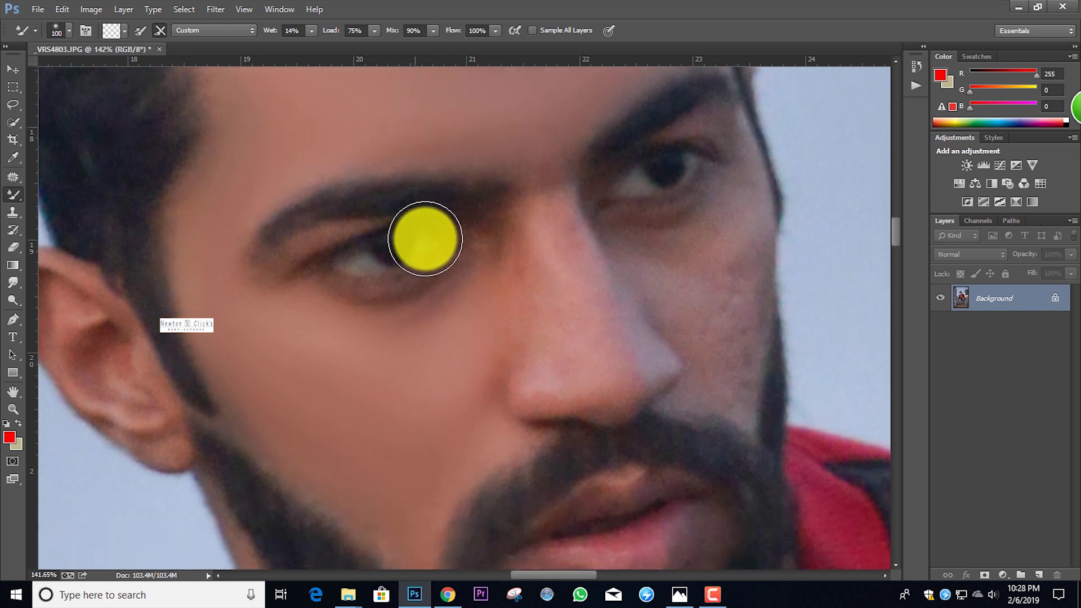
Blend the skin around the near eye's inner corner and upper lid with a brush reduced to size 45.
{"action": "key", "text": "bracketleft"}
{"action": "key", "text": "bracketleft"}
{"action": "key", "text": "bracketleft"}
{"action": "left_click_drag", "start_coordinate": [507, 248], "coordinate": [459, 215]}
{"action": "key", "text": "bracketleft"}
{"action": "key", "text": "bracketleft"}
{"action": "left_click_drag", "start_coordinate": [334, 221], "coordinate": [283, 249]}
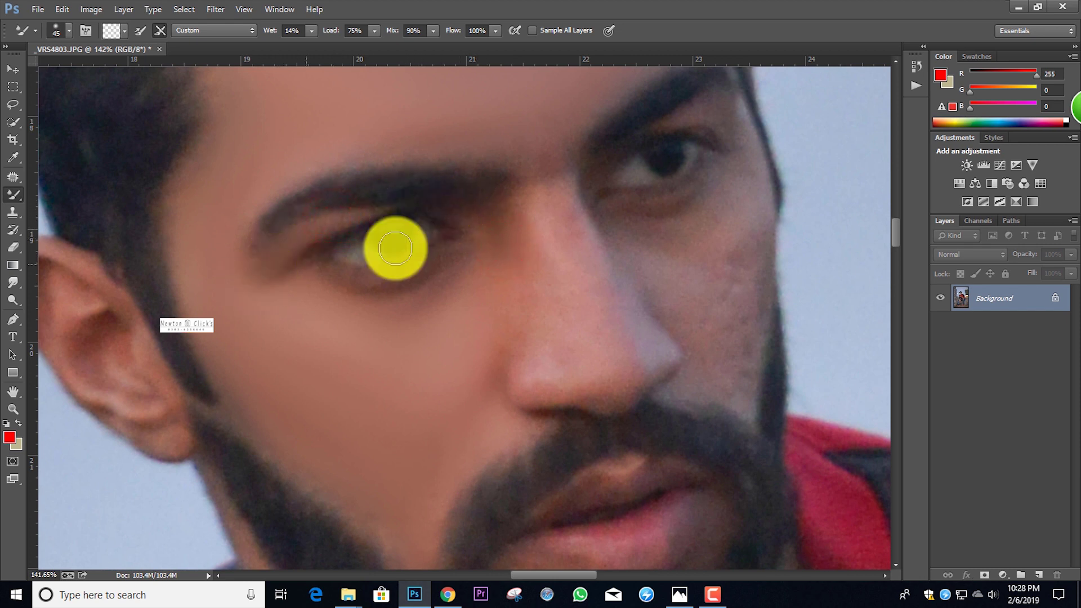
Smooth the nose bridge, the skin between the eyebrows and the near side of the nose with brush sizes up to 80.
{"action": "scroll", "coordinate": [531, 210], "scroll_direction": "down", "scroll_amount": 1}
{"action": "key", "text": "bracketright"}
{"action": "key", "text": "bracketright"}
{"action": "mouse_move", "coordinate": [591, 304]}
{"action": "left_mouse_down"}
{"action": "mouse_move", "coordinate": [569, 253]}
{"action": "mouse_move", "coordinate": [564, 195]}
{"action": "left_mouse_up"}
{"action": "key", "text": "bracketright"}
{"action": "scroll", "coordinate": [606, 315], "scroll_direction": "up", "scroll_amount": 3}
{"action": "key", "text": "bracketright"}
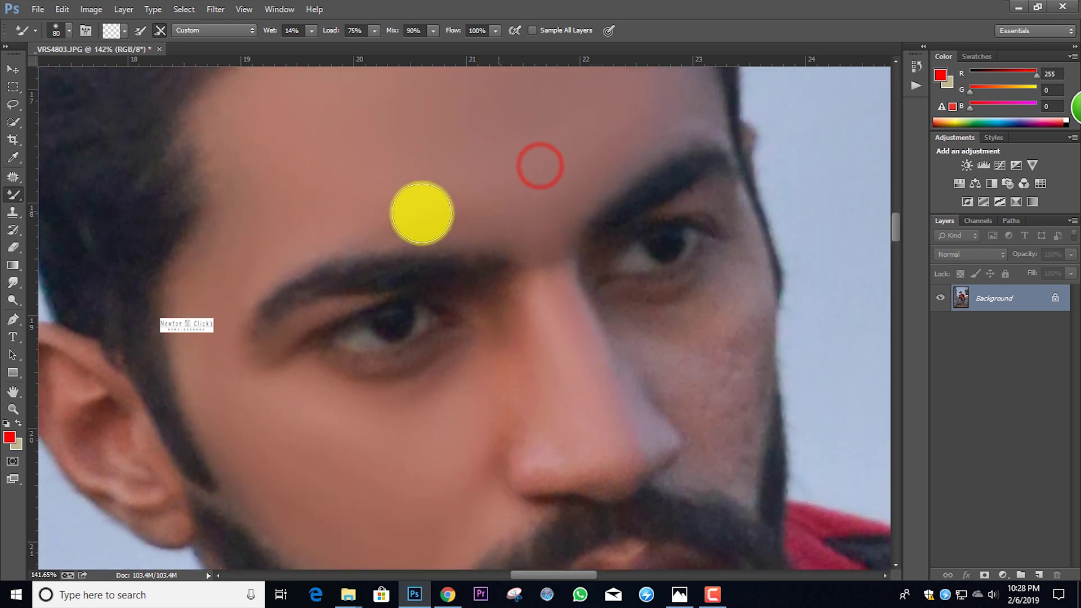
{"action": "scroll", "coordinate": [532, 299], "scroll_direction": "down", "scroll_amount": 2}
{"action": "left_click_drag", "start_coordinate": [516, 304], "coordinate": [526, 309]}
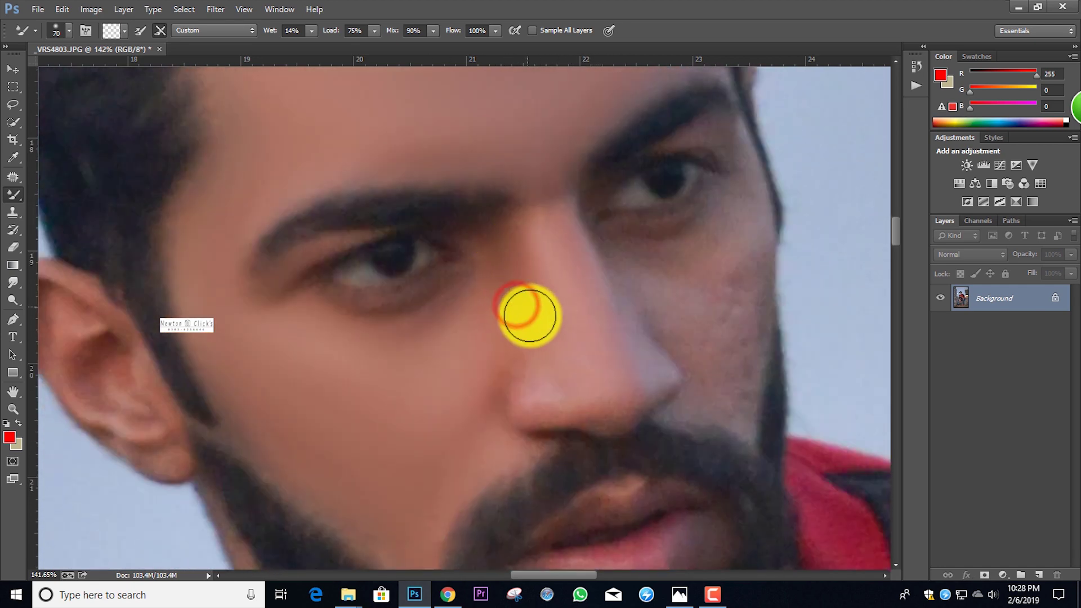
Blend the remaining tonal patches on the near cheek with short strokes at brush size 90.
{"action": "scroll", "coordinate": [526, 309], "scroll_direction": "down", "scroll_amount": 2}
{"action": "key", "text": "bracketright"}
{"action": "key", "text": "bracketright"}
{"action": "left_click", "coordinate": [381, 392]}
{"action": "left_click", "coordinate": [374, 403]}
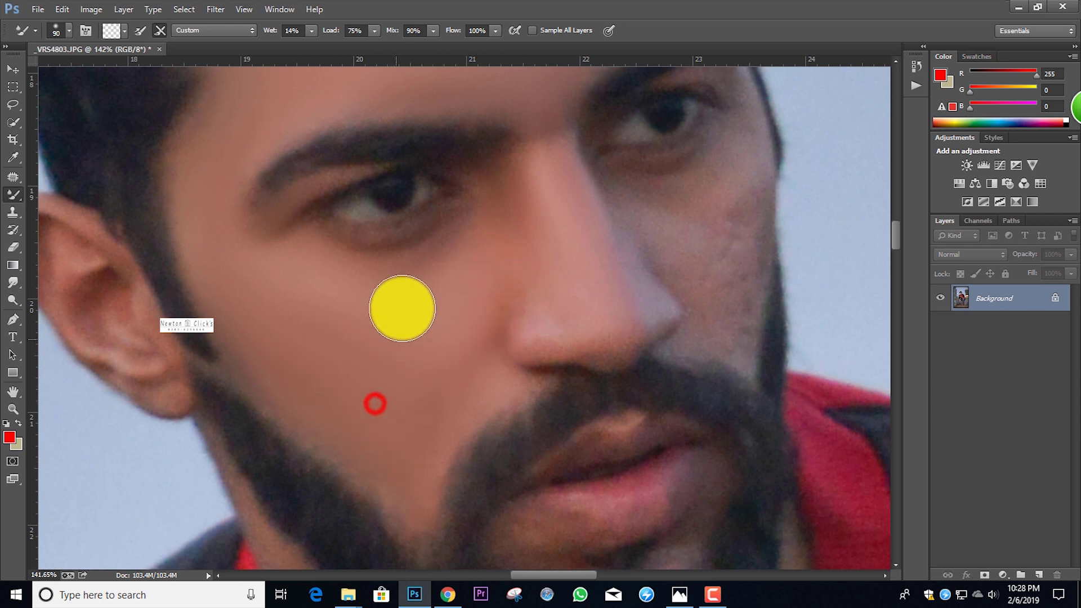
{"action": "left_click", "coordinate": [387, 386]}
{"action": "left_click", "coordinate": [425, 386]}
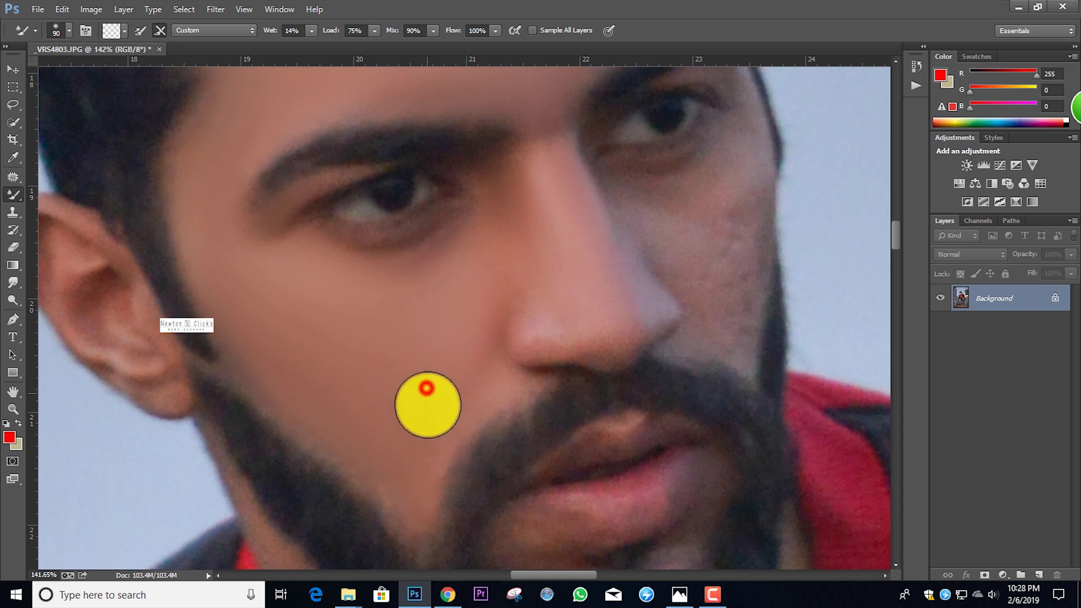
{"action": "left_click", "coordinate": [422, 343]}
{"action": "left_click", "coordinate": [438, 352]}
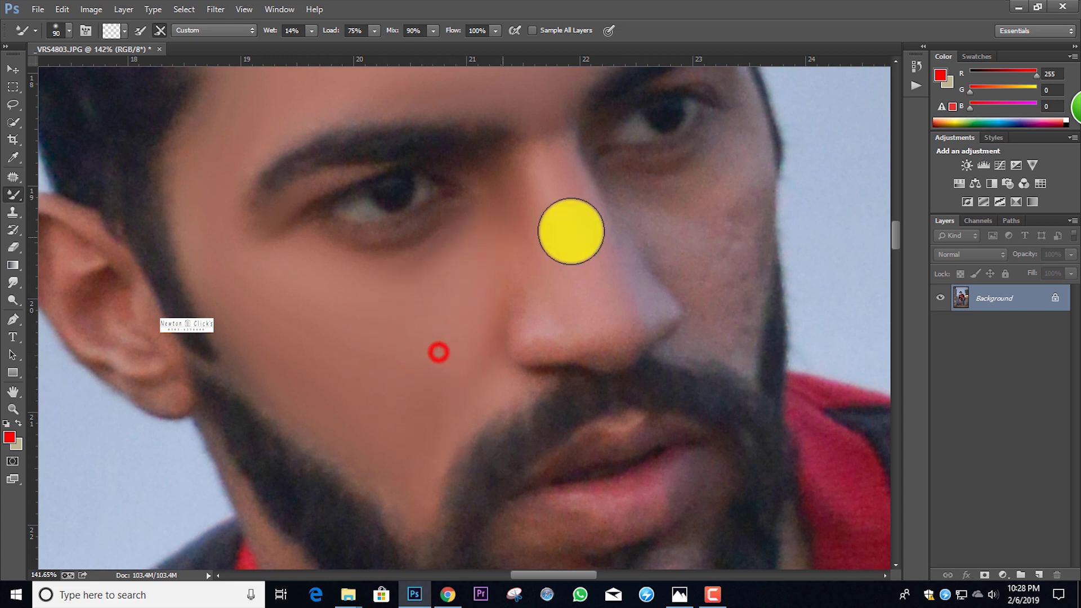
Smooth the forehead skin along the top of the far eyebrow with brush size 60.
{"action": "scroll", "coordinate": [698, 240], "scroll_direction": "up", "scroll_amount": 1}
{"action": "key", "text": "["}
{"action": "key", "text": "["}
{"action": "scroll", "coordinate": [735, 225], "scroll_direction": "up", "scroll_amount": 4}
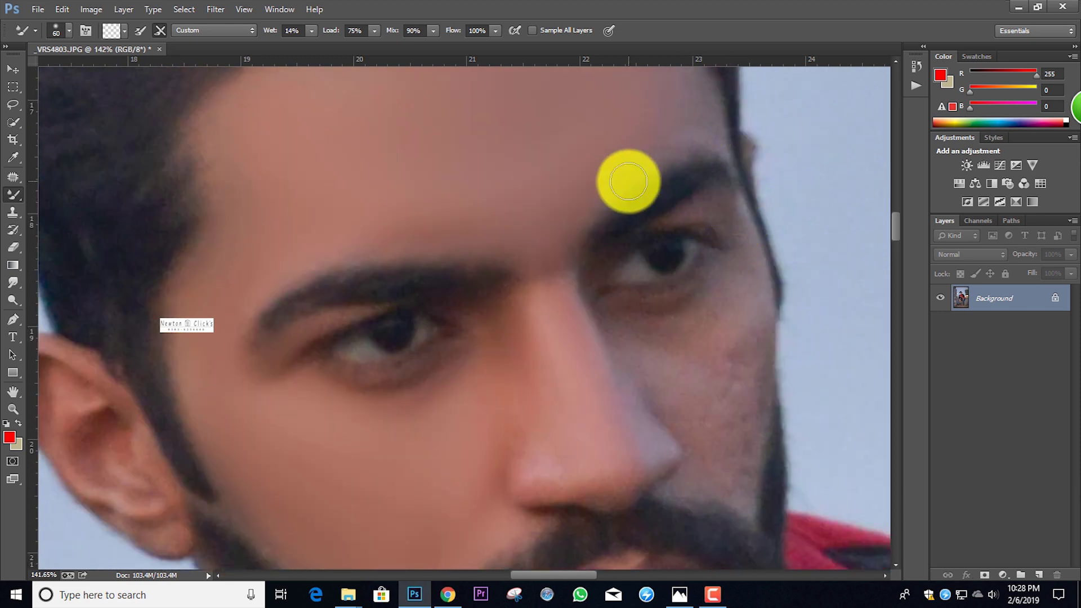
{"action": "key", "text": "["}
{"action": "scroll", "coordinate": [640, 185], "scroll_direction": "up", "scroll_amount": 2}
{"action": "left_click", "coordinate": [669, 167]}
{"action": "scroll", "coordinate": [702, 248], "scroll_direction": "down", "scroll_amount": 2}
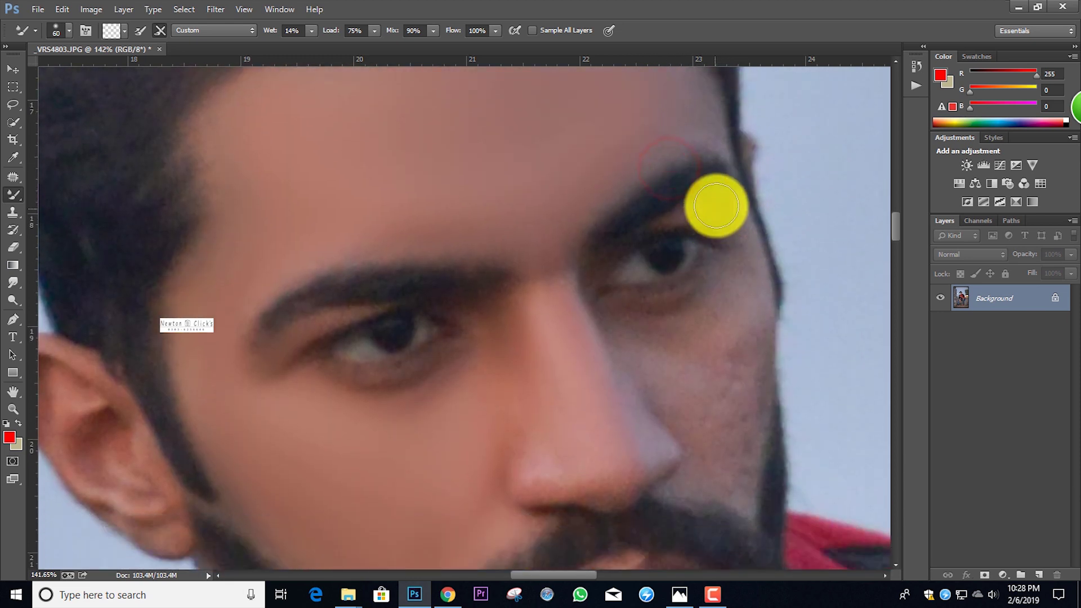
Smooth the blemishes on the far cheek, below the far eye and beside the nose with brush sizes 80 to 60.
{"action": "key", "text": "]"}
{"action": "scroll", "coordinate": [728, 272], "scroll_direction": "down", "scroll_amount": 2}
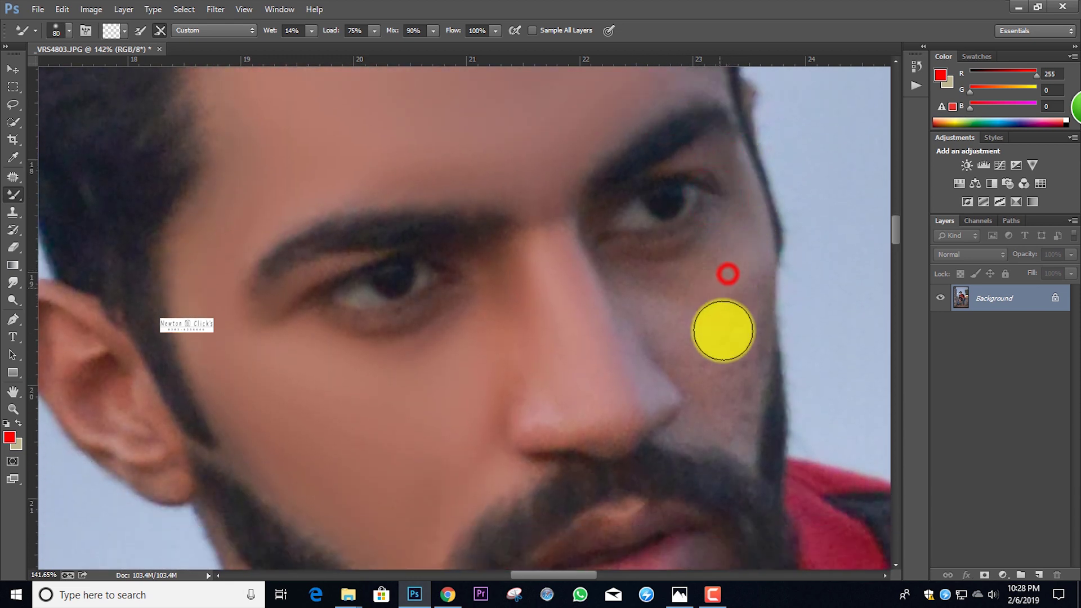
{"action": "left_click", "coordinate": [720, 299]}
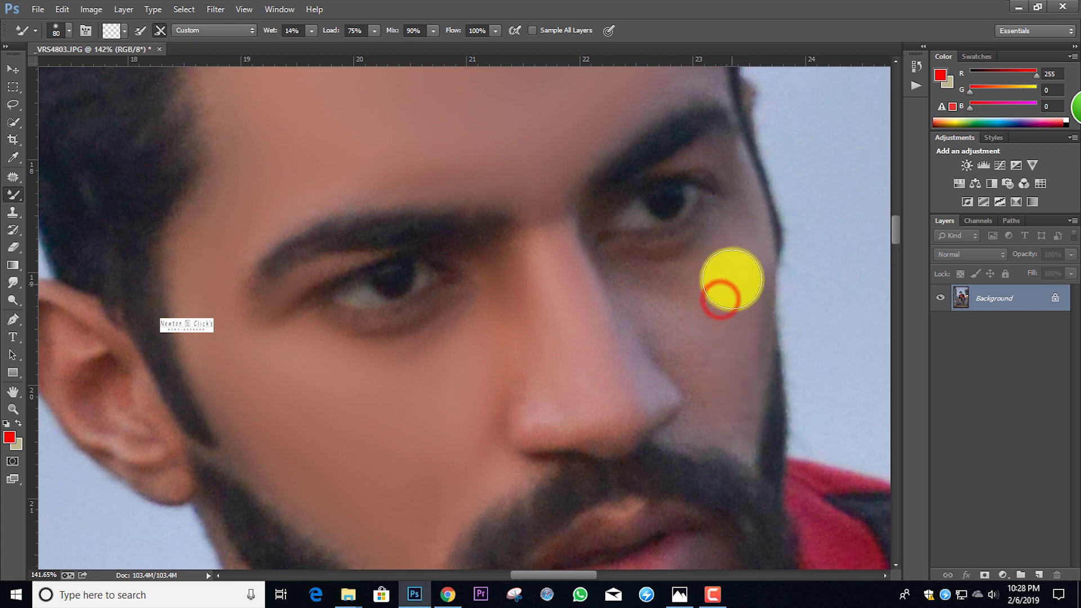
{"action": "left_click", "coordinate": [739, 261]}
{"action": "left_click", "coordinate": [719, 364]}
{"action": "left_click", "coordinate": [703, 268]}
{"action": "left_click", "coordinate": [643, 290]}
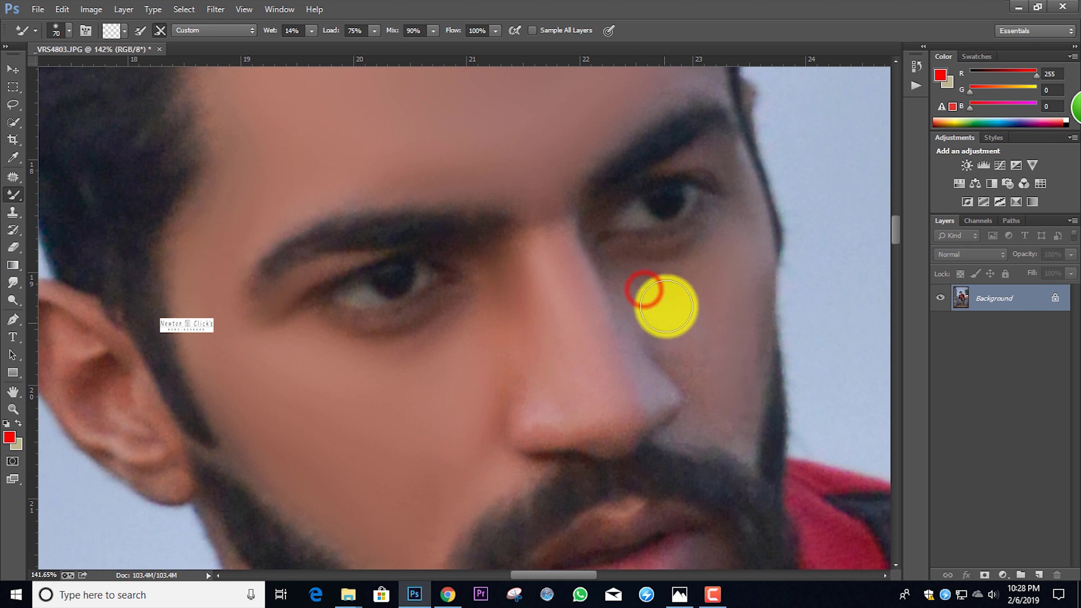
{"action": "left_click", "coordinate": [699, 372]}
{"action": "key", "text": "bracketright"}
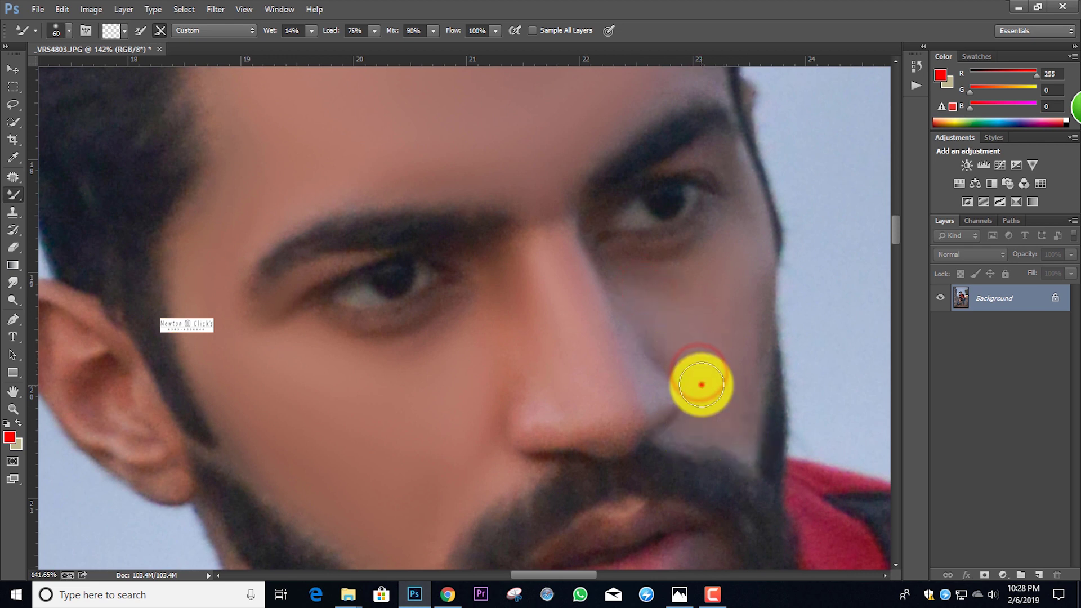
{"action": "left_click", "coordinate": [632, 291]}
Blend the skin below the far eyebrow, then smooth the nose's bridge, tip and sides with brush sizes 50 to 70.
{"action": "scroll", "coordinate": [696, 192], "scroll_direction": "up", "scroll_amount": 1}
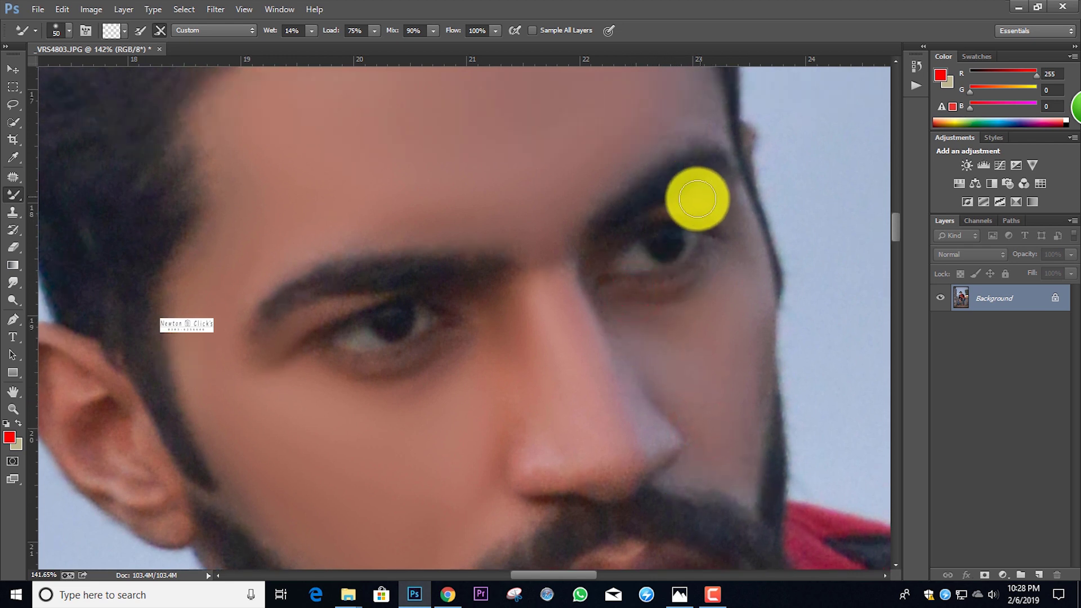
{"action": "left_click_drag", "start_coordinate": [698, 197], "coordinate": [713, 192]}
{"action": "key", "text": "bracketright"}
{"action": "left_click_drag", "start_coordinate": [636, 318], "coordinate": [560, 269]}
{"action": "mouse_move", "coordinate": [630, 377]}
{"action": "left_mouse_down"}
{"action": "mouse_move", "coordinate": [650, 446]}
{"action": "mouse_move", "coordinate": [648, 428]}
{"action": "left_mouse_up"}
{"action": "mouse_move", "coordinate": [616, 470]}
{"action": "left_mouse_down"}
{"action": "mouse_move", "coordinate": [586, 478]}
{"action": "mouse_move", "coordinate": [528, 446]}
{"action": "left_mouse_up"}
{"action": "key", "text": "bracketright"}
{"action": "left_click_drag", "start_coordinate": [478, 374], "coordinate": [502, 420]}
Check the whole face, then refine the far brow area and forehead with brush sizes from 50 to 100.
{"action": "scroll", "coordinate": [560, 321], "scroll_direction": "down", "scroll_amount": 5}
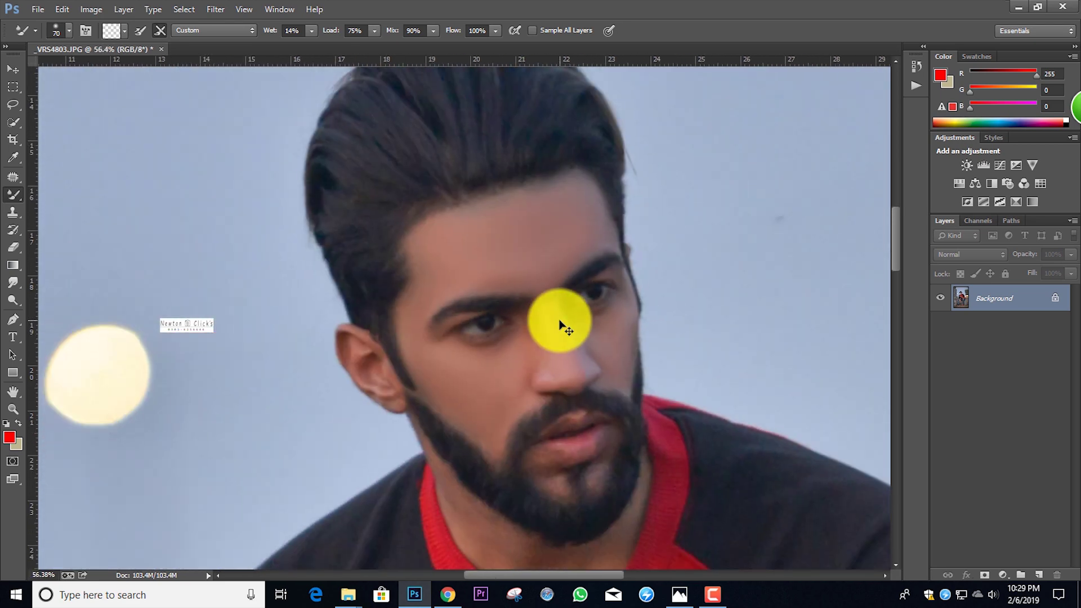
{"action": "scroll", "coordinate": [558, 320], "scroll_direction": "down", "scroll_amount": 3}
{"action": "scroll", "coordinate": [577, 355], "scroll_direction": "up", "scroll_amount": 5}
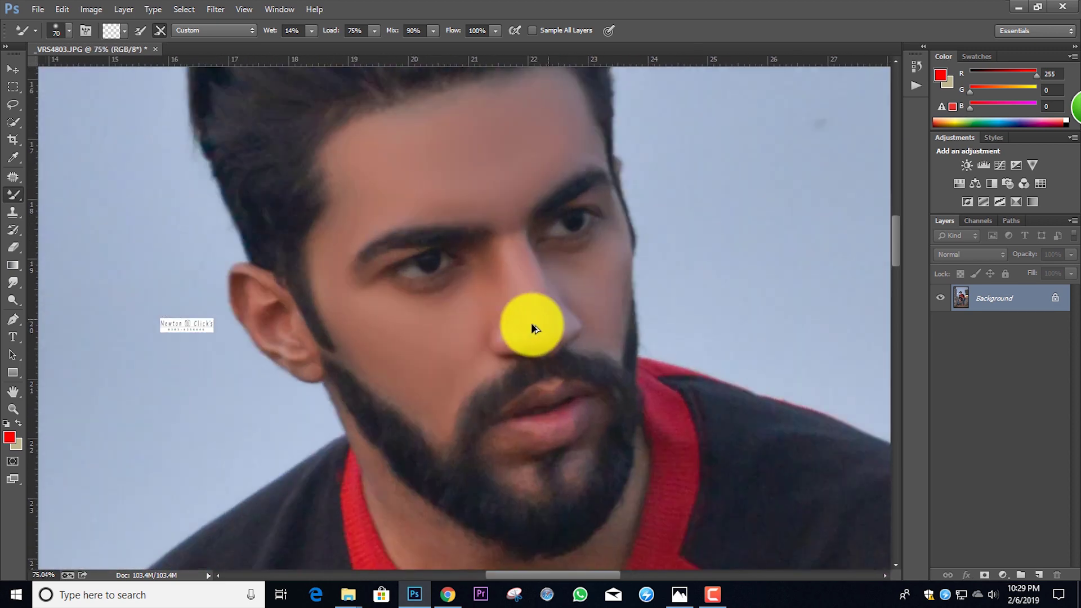
{"action": "scroll", "coordinate": [512, 329], "scroll_direction": "up", "scroll_amount": 4}
{"action": "scroll", "coordinate": [516, 327], "scroll_direction": "up", "scroll_amount": 3}
{"action": "key", "text": "bracketright"}
{"action": "scroll", "coordinate": [593, 311], "scroll_direction": "up", "scroll_amount": 2}
{"action": "key", "text": "bracketleft"}
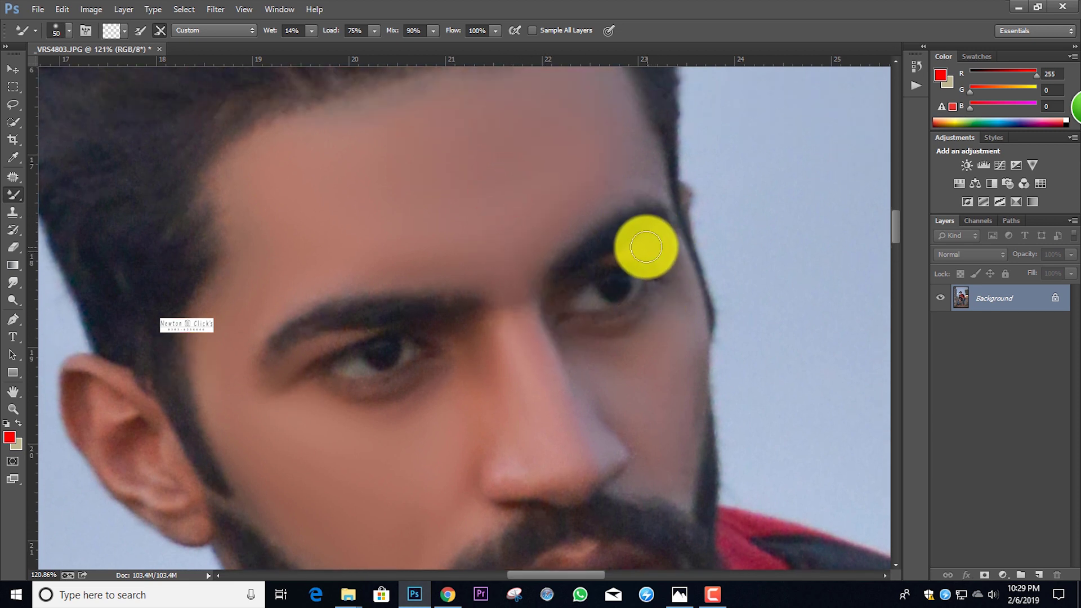
{"action": "key", "text": "bracketright"}
{"action": "scroll", "coordinate": [645, 246], "scroll_direction": "up", "scroll_amount": 2}
{"action": "scroll", "coordinate": [501, 174], "scroll_direction": "down", "scroll_amount": 1}
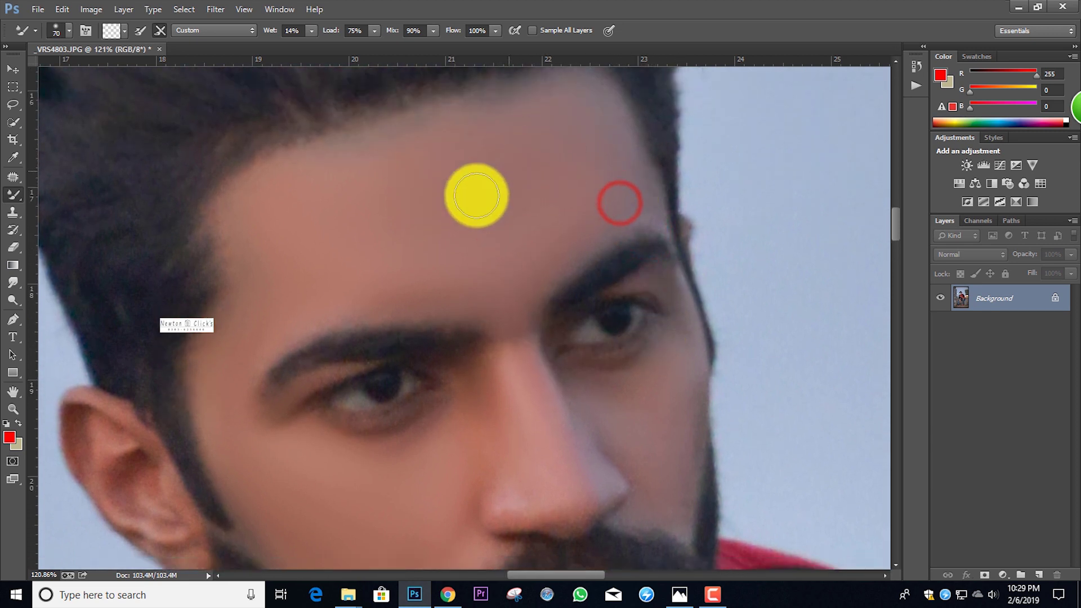
{"action": "left_click", "coordinate": [431, 211]}
{"action": "key", "text": "bracketright"}
{"action": "key", "text": "bracketright"}
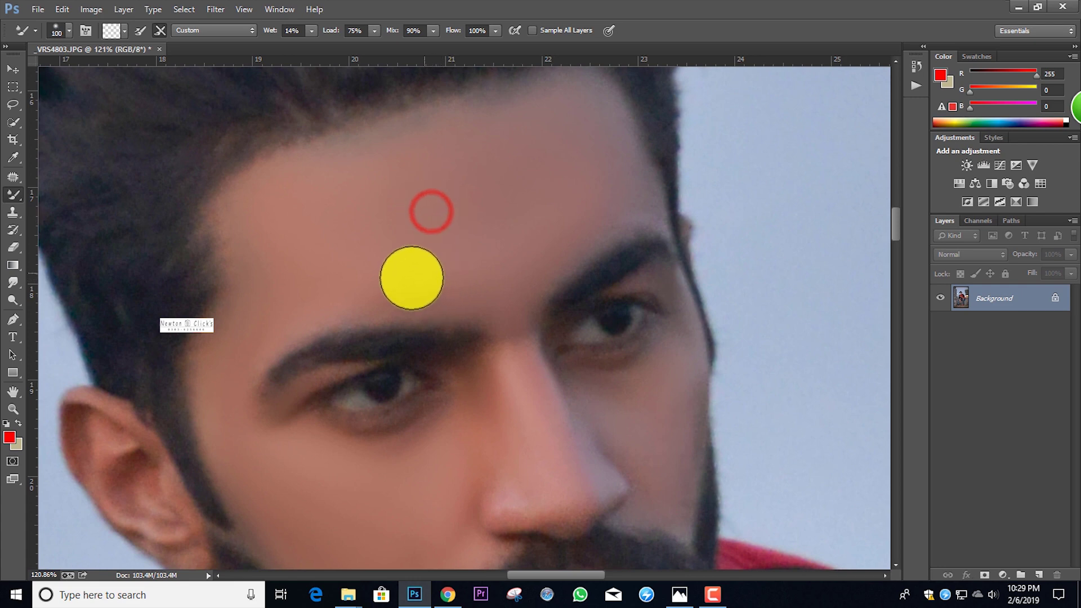
Refine the near cheek down to the beard edge with brush sizes 100 and 90.
{"action": "scroll", "coordinate": [422, 268], "scroll_direction": "down", "scroll_amount": 5}
{"action": "left_click", "coordinate": [370, 368]}
{"action": "key", "text": "bracketleft"}
{"action": "left_click", "coordinate": [263, 372]}
{"action": "left_click", "coordinate": [374, 439]}
{"action": "scroll", "coordinate": [513, 389], "scroll_direction": "down", "scroll_amount": 5}
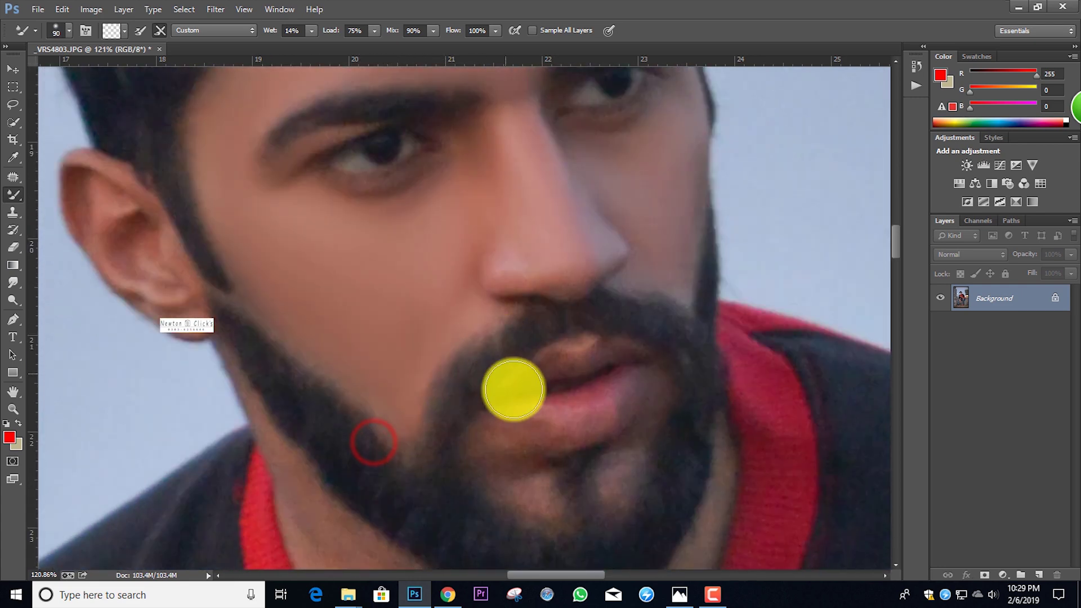
Smooth the bare skin patches between the lower lip and the chin beard with a Mixer Brush of about size 70.
{"action": "scroll", "coordinate": [513, 389], "scroll_direction": "down", "scroll_amount": 4}
{"action": "left_click", "coordinate": [484, 358]}
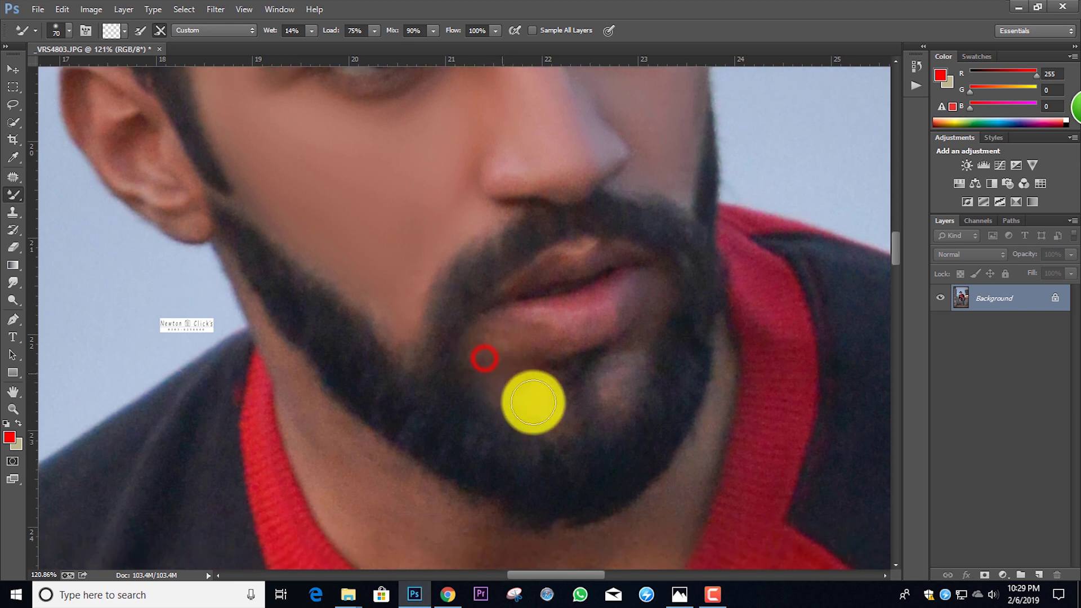
{"action": "key", "text": "bracketleft"}
{"action": "left_click", "coordinate": [626, 356]}
{"action": "mouse_move", "coordinate": [613, 401]}
{"action": "left_mouse_down"}
{"action": "mouse_move", "coordinate": [651, 311]}
{"action": "mouse_move", "coordinate": [615, 412]}
{"action": "left_mouse_up"}
{"action": "mouse_move", "coordinate": [609, 387]}
{"action": "left_mouse_down"}
{"action": "mouse_move", "coordinate": [550, 404]}
{"action": "mouse_move", "coordinate": [506, 372]}
{"action": "left_mouse_up"}
Smooth the near side of the neck between the beard and the collar with brush sizes from 80 to 150.
{"action": "scroll", "coordinate": [496, 373], "scroll_direction": "down", "scroll_amount": 5}
{"action": "key", "text": "bracketright"}
{"action": "key", "text": "bracketright"}
{"action": "key", "text": "bracketright"}
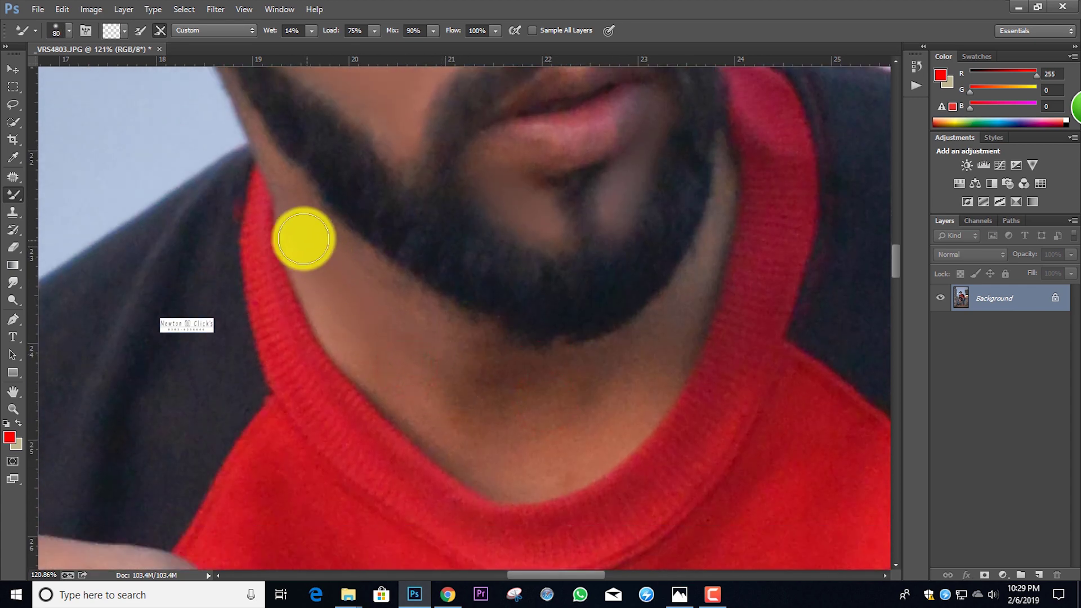
{"action": "left_click_drag", "start_coordinate": [297, 221], "coordinate": [290, 195]}
{"action": "key", "text": "bracketright"}
{"action": "key", "text": "bracketright"}
{"action": "key", "text": "bracketright"}
{"action": "key", "text": "bracketright"}
{"action": "left_click_drag", "start_coordinate": [353, 318], "coordinate": [373, 359]}
{"action": "key", "text": "bracketright"}
{"action": "left_click", "coordinate": [389, 349]}
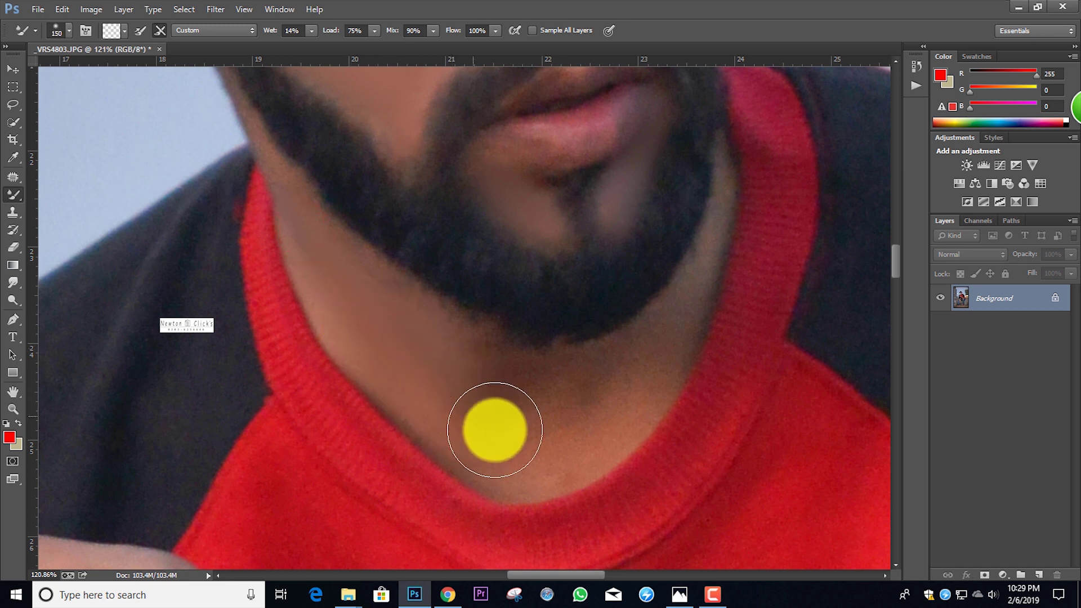
Smooth the far side of the neck along the red collar with brush size 70.
{"action": "key", "text": "bracketleft"}
{"action": "key", "text": "bracketleft"}
{"action": "scroll", "coordinate": [630, 382], "scroll_direction": "down", "scroll_amount": 2}
{"action": "key", "text": "bracketleft"}
{"action": "key", "text": "bracketleft"}
{"action": "key", "text": "bracketleft"}
{"action": "scroll", "coordinate": [640, 360], "scroll_direction": "up", "scroll_amount": 2}
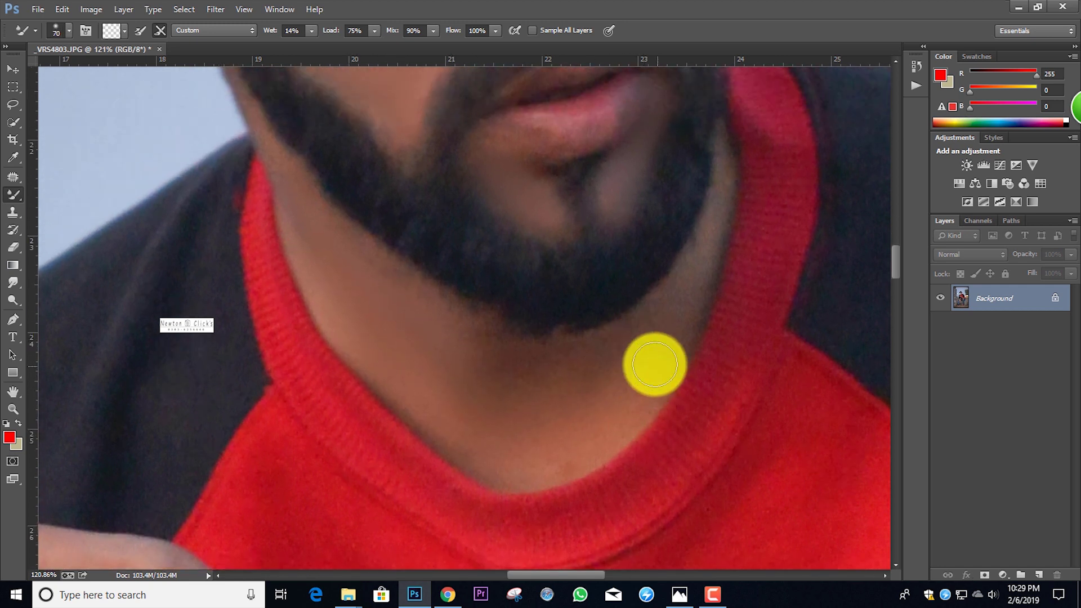
{"action": "left_click_drag", "start_coordinate": [654, 362], "coordinate": [680, 301]}
Blend the front of the neck below the chin beard from side to side with brush sizes 90 and 100.
{"action": "key", "text": "bracketright"}
{"action": "key", "text": "bracketright"}
{"action": "key", "text": "bracketright"}
{"action": "key", "text": "bracketright"}
{"action": "scroll", "coordinate": [672, 248], "scroll_direction": "down", "scroll_amount": 2}
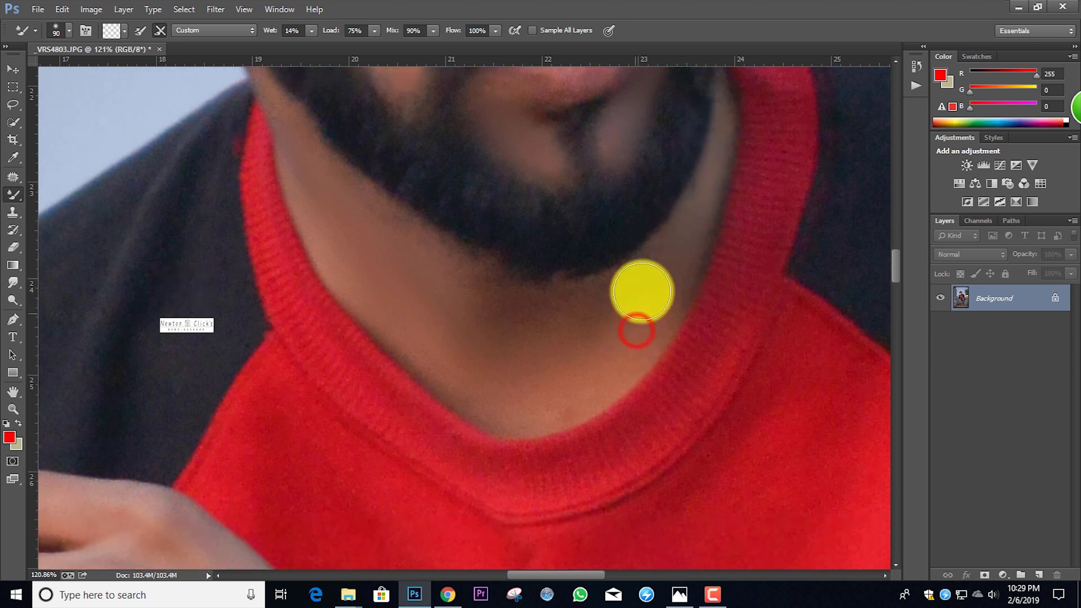
{"action": "key", "text": "bracketright"}
{"action": "left_click", "coordinate": [406, 289]}
{"action": "left_click_drag", "start_coordinate": [553, 325], "coordinate": [616, 321]}
{"action": "mouse_move", "coordinate": [589, 369]}
{"action": "left_mouse_down"}
{"action": "mouse_move", "coordinate": [575, 381]}
{"action": "mouse_move", "coordinate": [461, 367]}
{"action": "mouse_move", "coordinate": [399, 299]}
{"action": "left_mouse_up"}
{"action": "left_click_drag", "start_coordinate": [460, 285], "coordinate": [434, 269]}
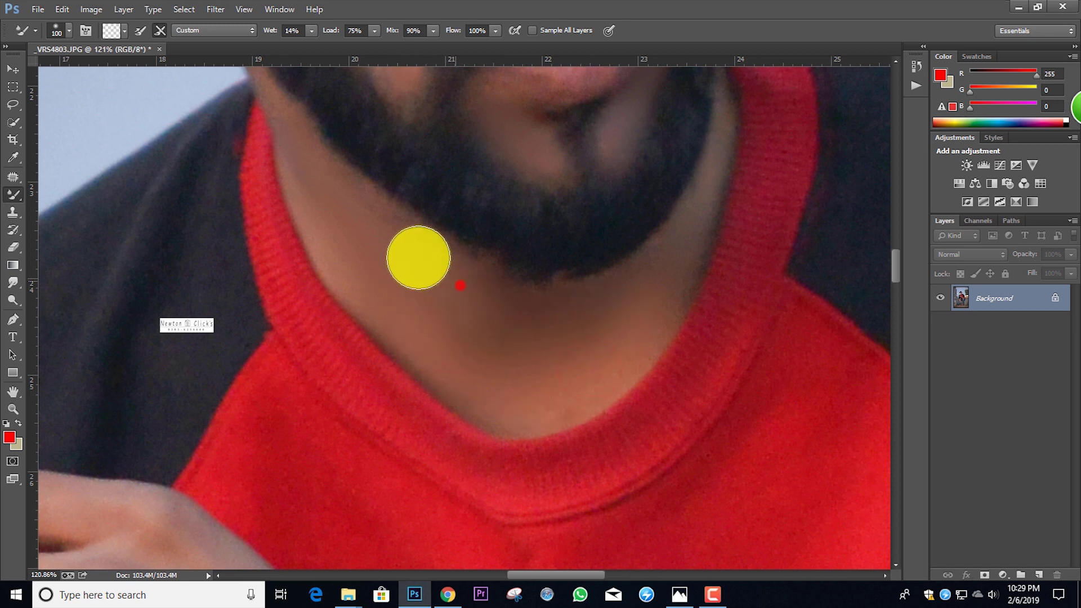
Soften the far end and lower edge of the lower lip with brush size 50.
{"action": "scroll", "coordinate": [333, 260], "scroll_direction": "up", "scroll_amount": 10}
{"action": "key", "text": "bracketleft"}
{"action": "key", "text": "bracketleft"}
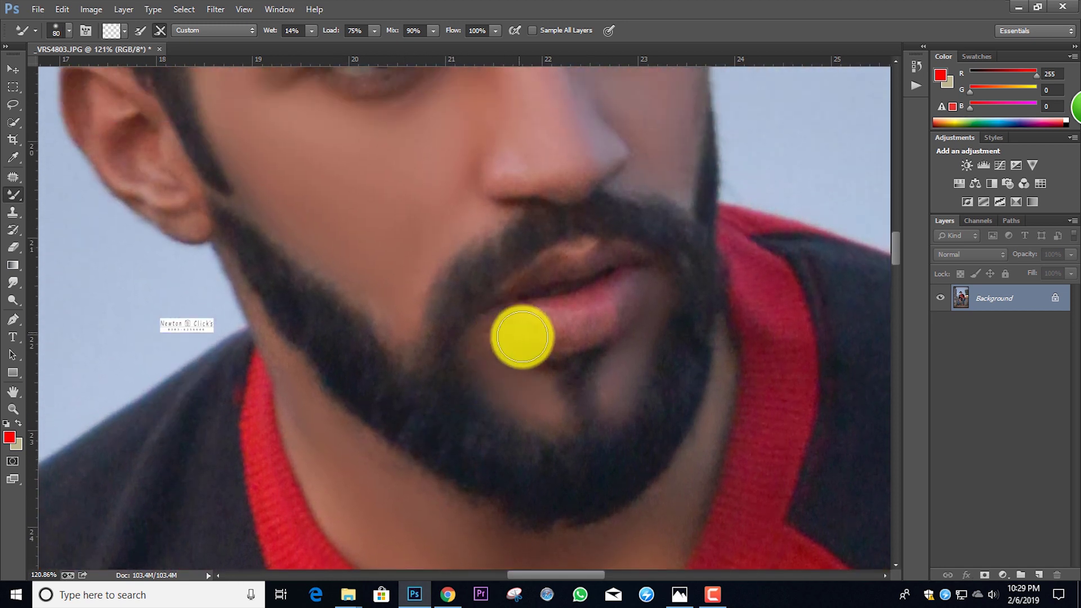
{"action": "scroll", "coordinate": [520, 335], "scroll_direction": "up", "scroll_amount": 3}
{"action": "key", "text": "bracketleft"}
{"action": "key", "text": "bracketleft"}
{"action": "key", "text": "bracketleft"}
{"action": "left_click_drag", "start_coordinate": [622, 381], "coordinate": [570, 408]}
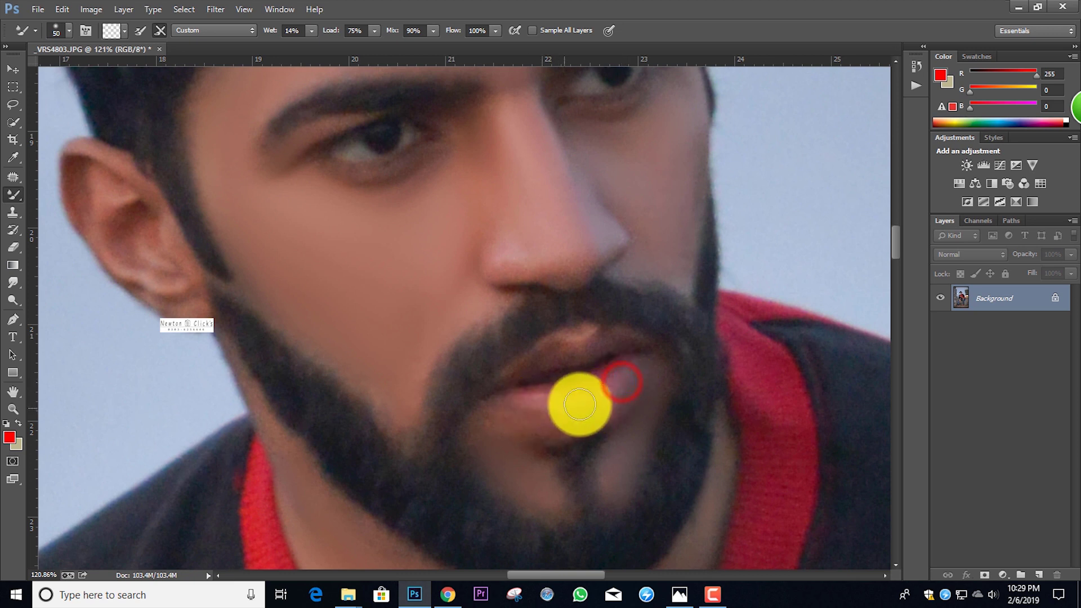
Refine the tip and side of the nose, plus the far cheek below the eye, with brush size 60.
{"action": "scroll", "coordinate": [569, 408], "scroll_direction": "up", "scroll_amount": 3}
{"action": "key", "text": "bracketright"}
{"action": "left_click", "coordinate": [579, 353]}
{"action": "left_click_drag", "start_coordinate": [584, 328], "coordinate": [567, 276]}
{"action": "scroll", "coordinate": [622, 290], "scroll_direction": "up", "scroll_amount": 2}
{"action": "key", "text": "bracketright"}
{"action": "left_click_drag", "start_coordinate": [672, 261], "coordinate": [672, 262]}
{"action": "left_click", "coordinate": [674, 346]}
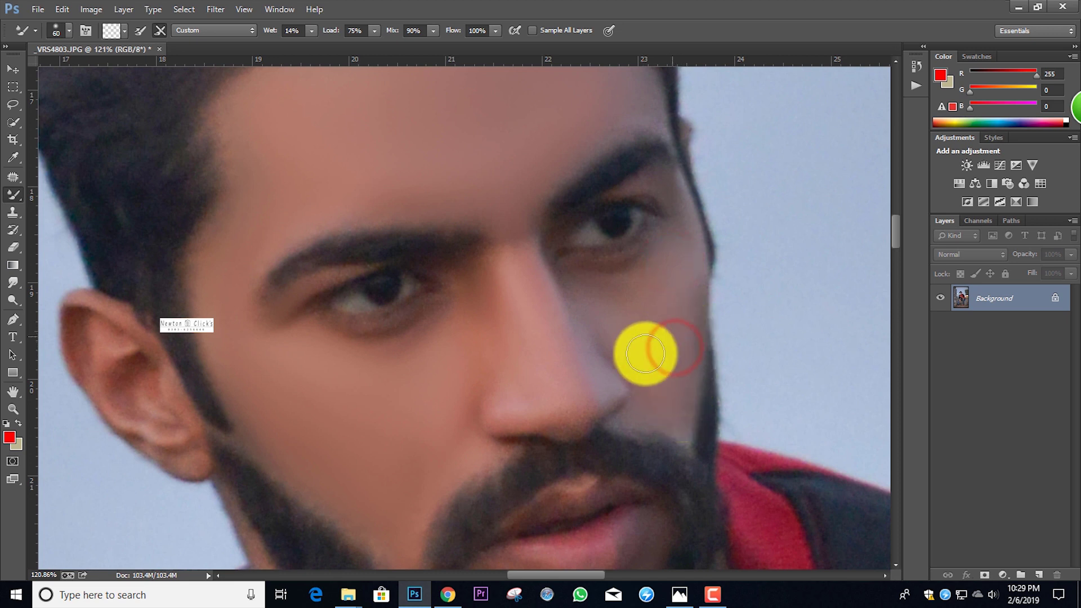
Blend the near cheek between the ear and the nose with brush sizes 125 and 100.
{"action": "scroll", "coordinate": [556, 325], "scroll_direction": "down", "scroll_amount": 2}
{"action": "key", "text": "bracketright"}
{"action": "key", "text": "bracketright"}
{"action": "key", "text": "bracketright"}
{"action": "key", "text": "bracketright"}
{"action": "key", "text": "bracketright"}
{"action": "left_click", "coordinate": [327, 373]}
{"action": "key", "text": "bracketleft"}
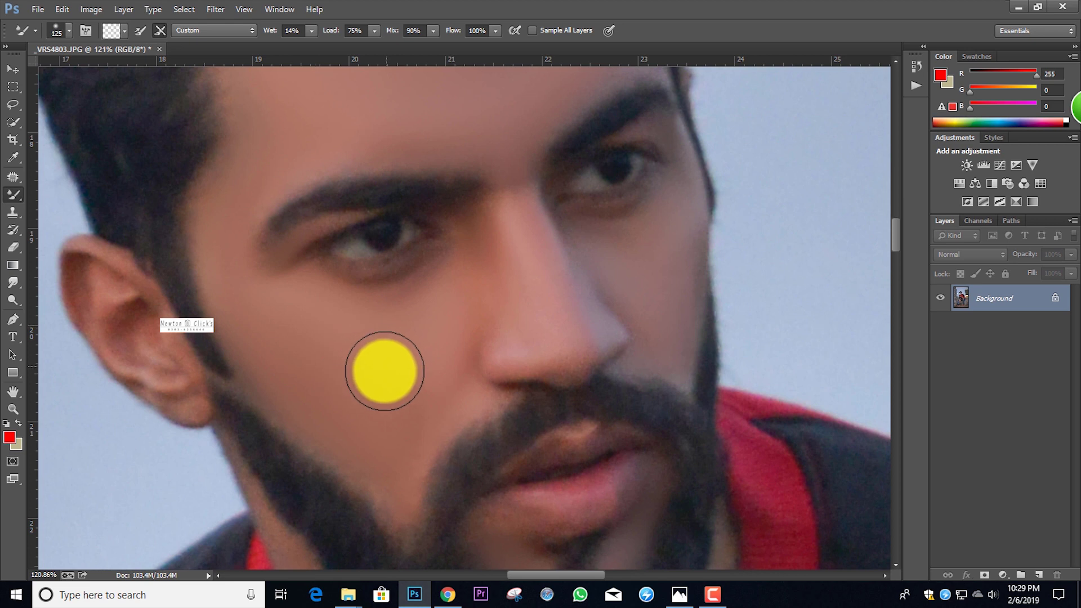
{"action": "left_click_drag", "start_coordinate": [405, 380], "coordinate": [406, 380]}
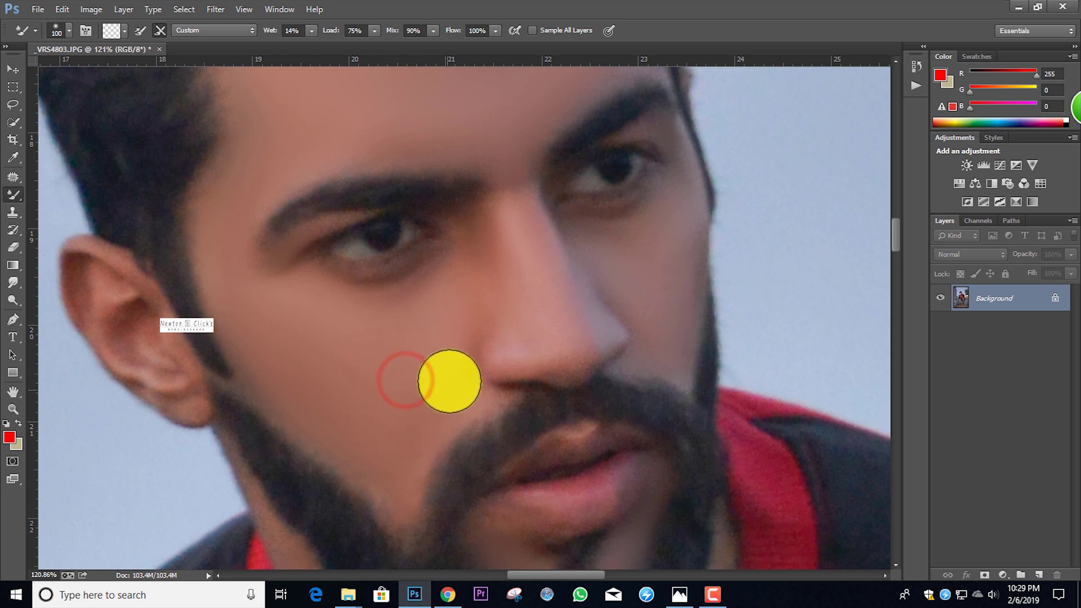
{"action": "key", "text": "bracketleft"}
Smooth the lower forehead above both eyebrows with brush sizes 90 and 100.
{"action": "scroll", "coordinate": [501, 269], "scroll_direction": "up", "scroll_amount": 3}
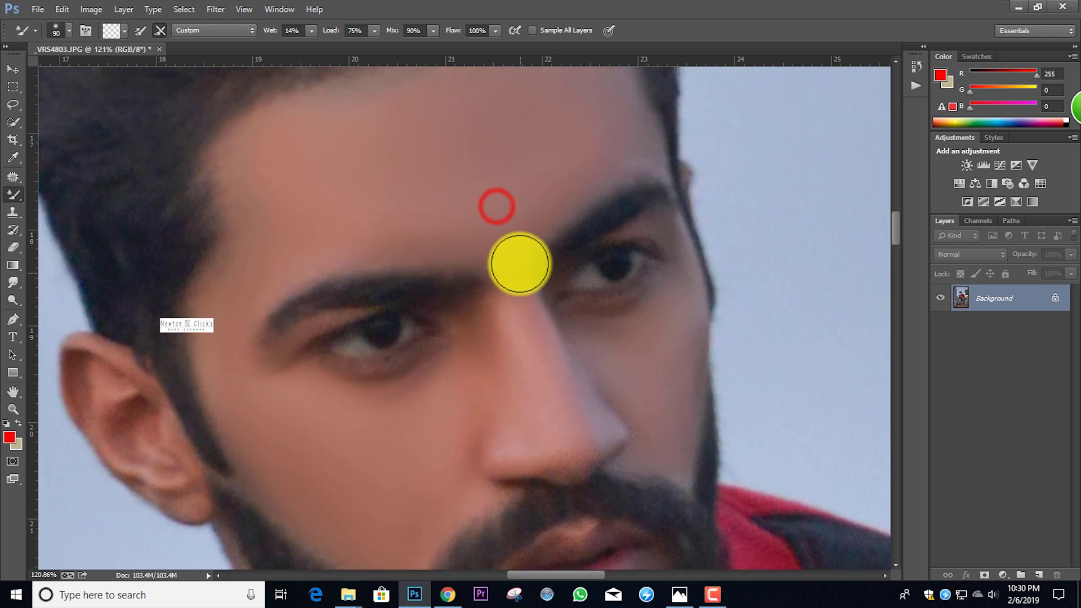
{"action": "scroll", "coordinate": [517, 245], "scroll_direction": "up", "scroll_amount": 3}
{"action": "key", "text": "bracketright"}
{"action": "mouse_move", "coordinate": [496, 273]}
{"action": "left_mouse_down"}
{"action": "mouse_move", "coordinate": [394, 316]}
{"action": "mouse_move", "coordinate": [358, 318]}
{"action": "left_mouse_up"}
{"action": "left_click_drag", "start_coordinate": [554, 263], "coordinate": [613, 216]}
Smooth the back of the raised hand and its wrist up to the watch with brush size 250.
{"action": "scroll", "coordinate": [603, 214], "scroll_direction": "down", "scroll_amount": 10}
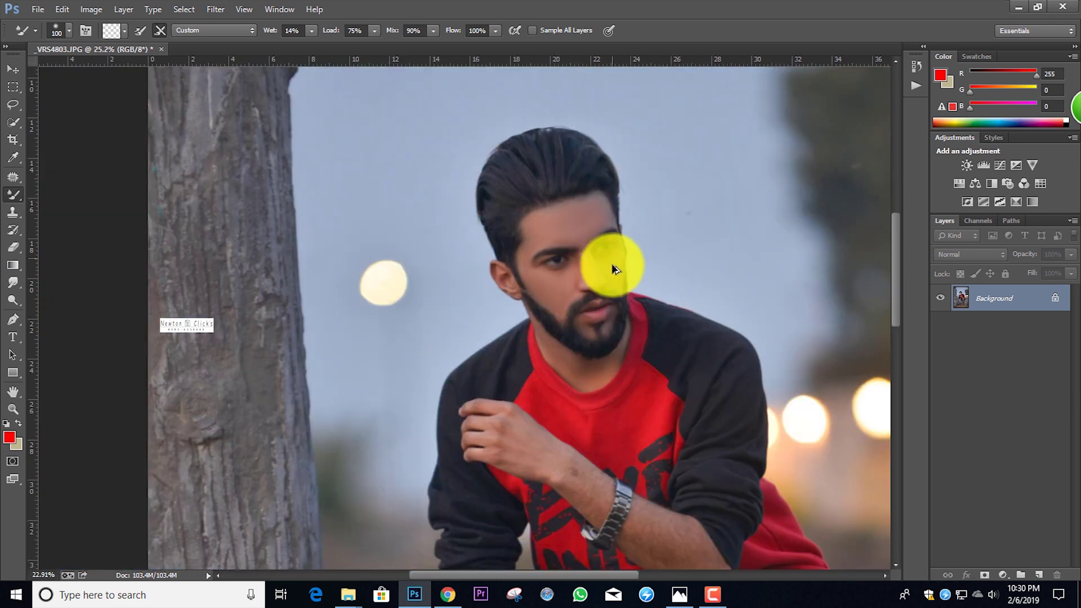
{"action": "scroll", "coordinate": [485, 367], "scroll_direction": "up", "scroll_amount": 4}
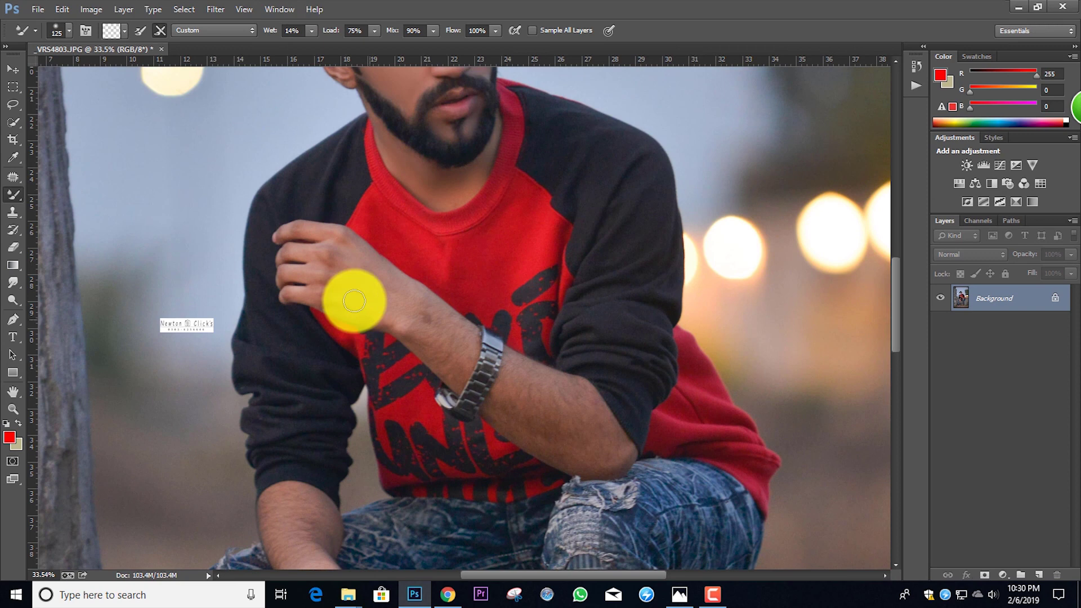
{"action": "key", "text": "bracketright"}
{"action": "key", "text": "bracketright"}
{"action": "key", "text": "bracketright"}
{"action": "key", "text": "bracketright"}
{"action": "left_click", "coordinate": [341, 271]}
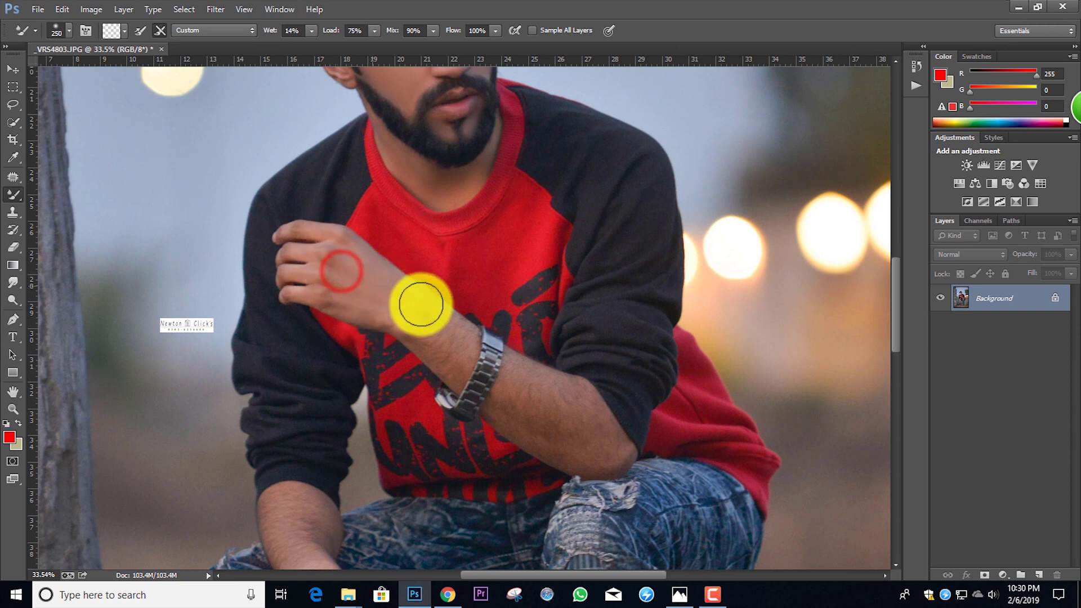
{"action": "left_click_drag", "start_coordinate": [438, 331], "coordinate": [331, 268]}
{"action": "left_click_drag", "start_coordinate": [326, 265], "coordinate": [318, 269]}
Smooth the raised forearm between the watch and the elbow with brush size 200.
{"action": "key", "text": "bracketleft"}
{"action": "mouse_move", "coordinate": [517, 380]}
{"action": "left_mouse_down"}
{"action": "mouse_move", "coordinate": [538, 413]}
{"action": "mouse_move", "coordinate": [608, 445]}
{"action": "left_mouse_up"}
{"action": "left_click_drag", "start_coordinate": [589, 445], "coordinate": [508, 404]}
Smooth the wrist and back of the hand resting over the knee with brush sizes 175 and 150.
{"action": "scroll", "coordinate": [535, 383], "scroll_direction": "down", "scroll_amount": 3}
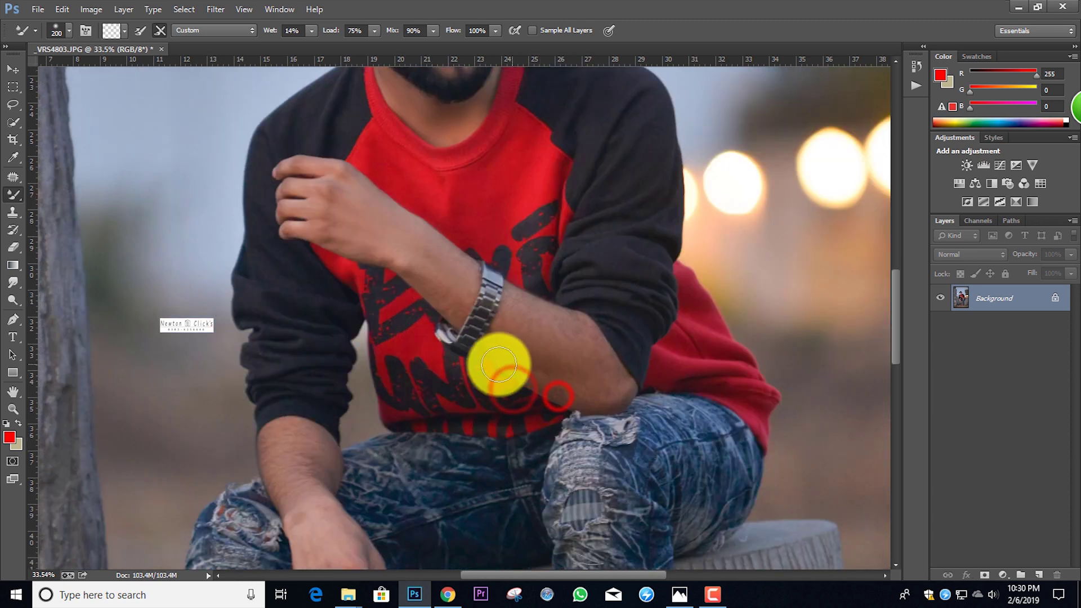
{"action": "key", "text": "bracketright"}
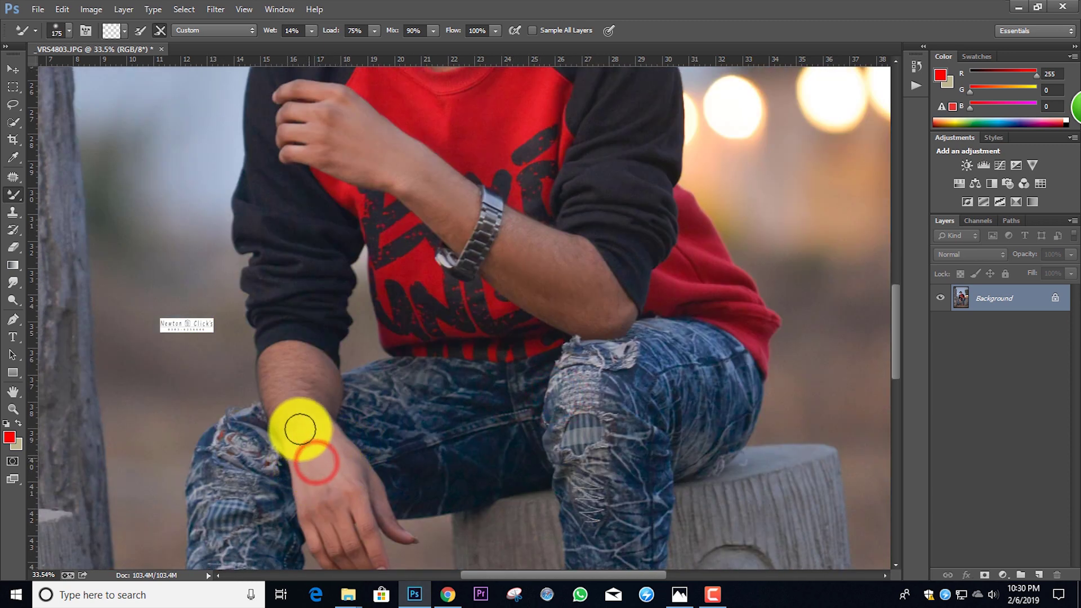
{"action": "mouse_move", "coordinate": [294, 431]}
{"action": "left_mouse_down"}
{"action": "mouse_move", "coordinate": [282, 362]}
{"action": "mouse_move", "coordinate": [309, 454]}
{"action": "left_mouse_up"}
{"action": "scroll", "coordinate": [335, 436], "scroll_direction": "down", "scroll_amount": 2}
{"action": "key", "text": "bracketleft"}
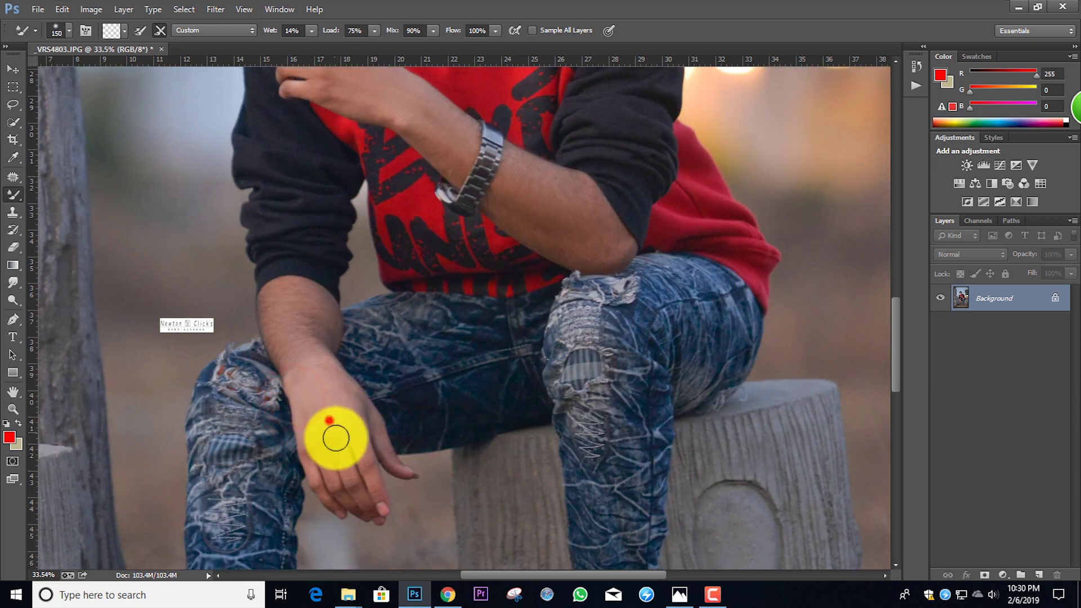
{"action": "left_click_drag", "start_coordinate": [339, 419], "coordinate": [365, 421]}
{"action": "scroll", "coordinate": [394, 414], "scroll_direction": "down", "scroll_amount": 2}
Blend the raised forearm again from the watch toward the elbow with brush size 200.
{"action": "scroll", "coordinate": [479, 280], "scroll_direction": "up", "scroll_amount": 3}
{"action": "key", "text": "bracketright"}
{"action": "key", "text": "bracketright"}
{"action": "left_click_drag", "start_coordinate": [504, 217], "coordinate": [567, 267]}
Touch up the bridge of the nose, reduce the brush to size 80, and check the face against the whole photo.
{"action": "scroll", "coordinate": [495, 236], "scroll_direction": "up", "scroll_amount": 5}
{"action": "scroll", "coordinate": [507, 205], "scroll_direction": "up", "scroll_amount": 3}
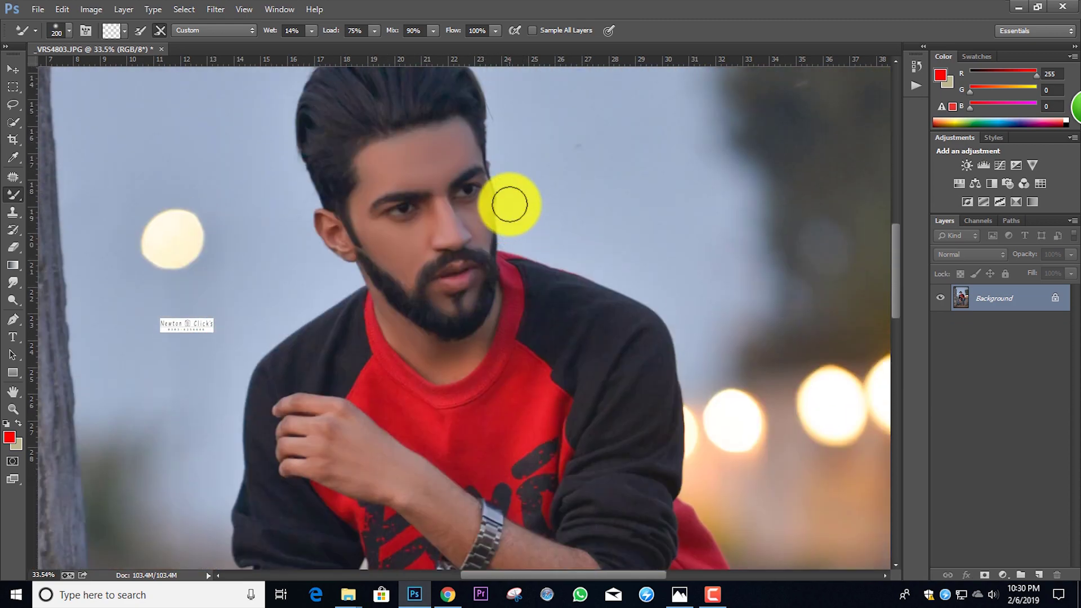
{"action": "scroll", "coordinate": [507, 207], "scroll_direction": "up", "scroll_amount": 4}
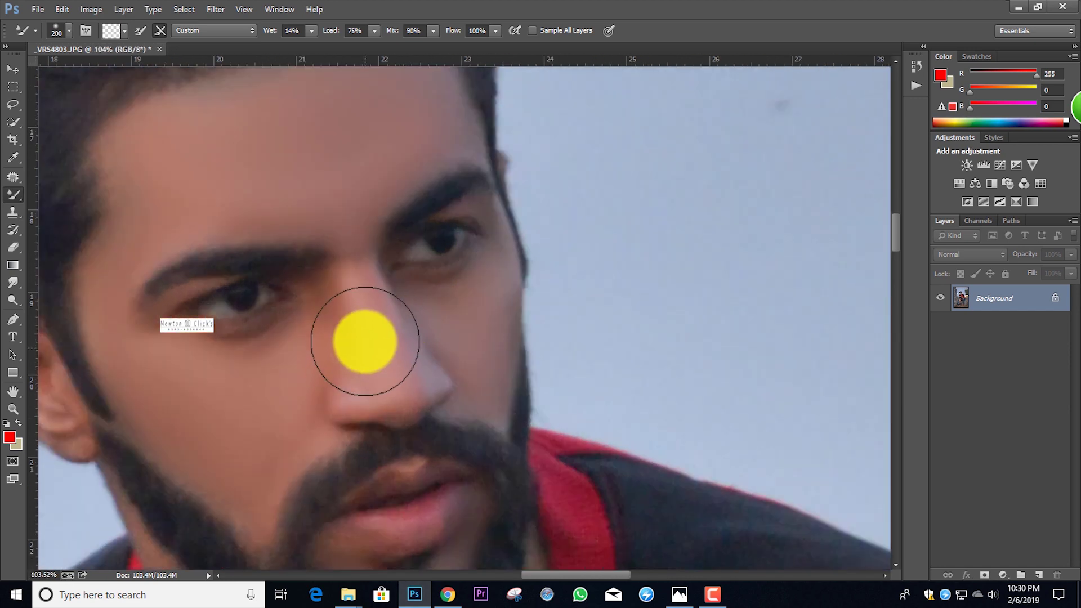
{"action": "mouse_move", "coordinate": [352, 331]}
{"action": "left_mouse_down"}
{"action": "mouse_move", "coordinate": [359, 380]}
{"action": "mouse_move", "coordinate": [350, 335]}
{"action": "left_mouse_up"}
{"action": "key", "text": "bracketleft"}
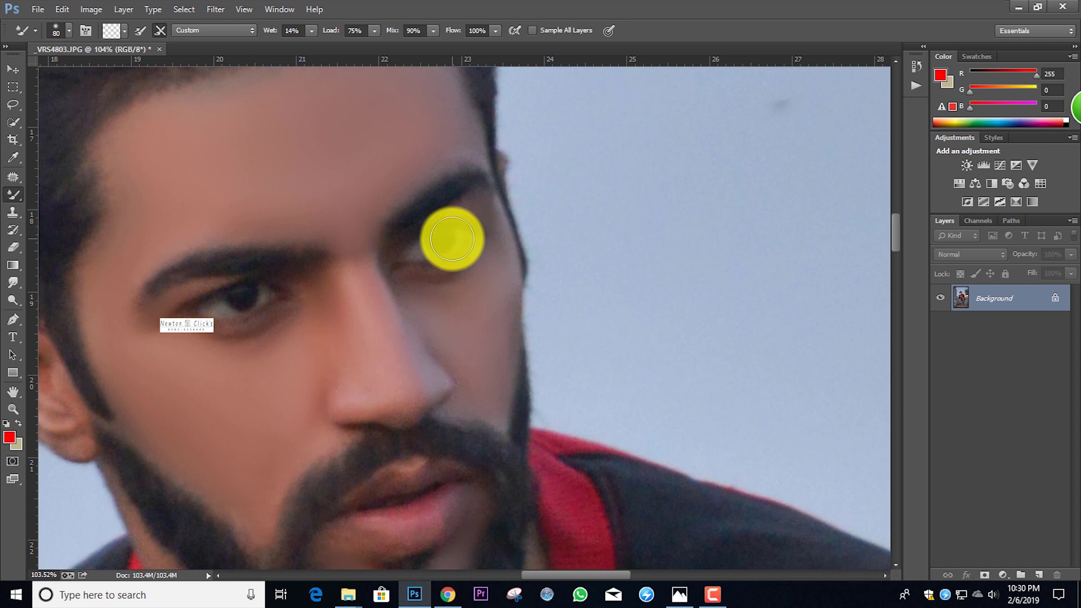
{"action": "scroll", "coordinate": [359, 355], "scroll_direction": "up", "scroll_amount": 1}
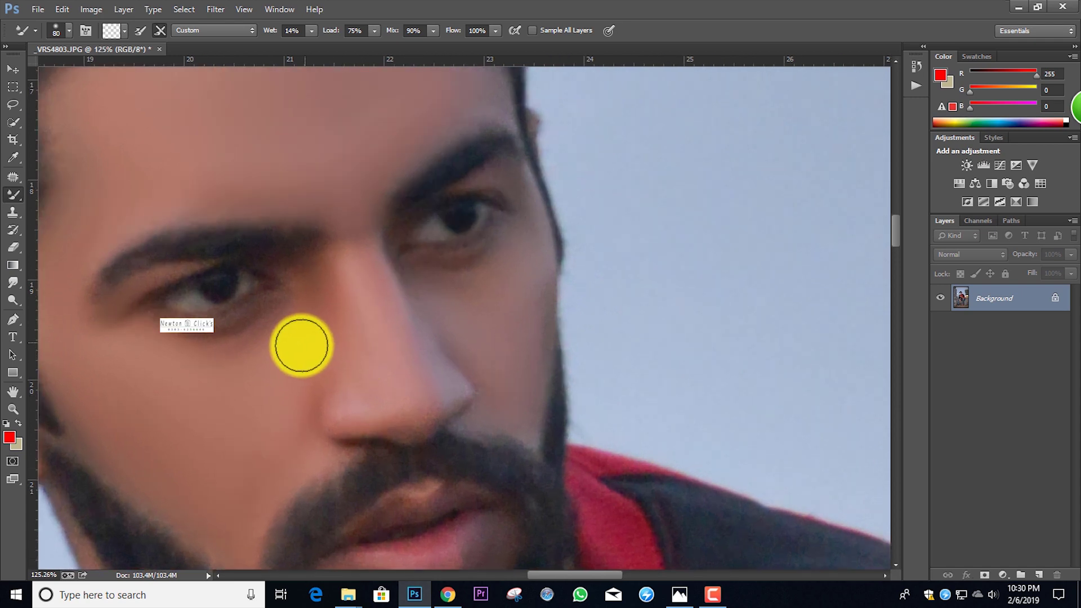
{"action": "scroll", "coordinate": [315, 316], "scroll_direction": "down", "scroll_amount": 10}
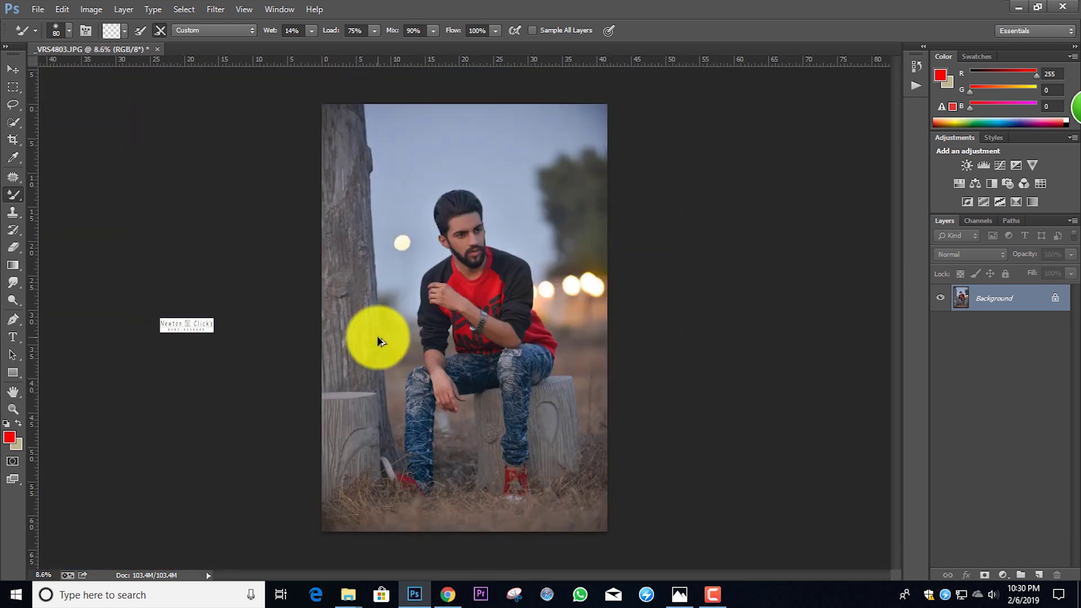
{"action": "scroll", "coordinate": [450, 208], "scroll_direction": "up", "scroll_amount": 9}
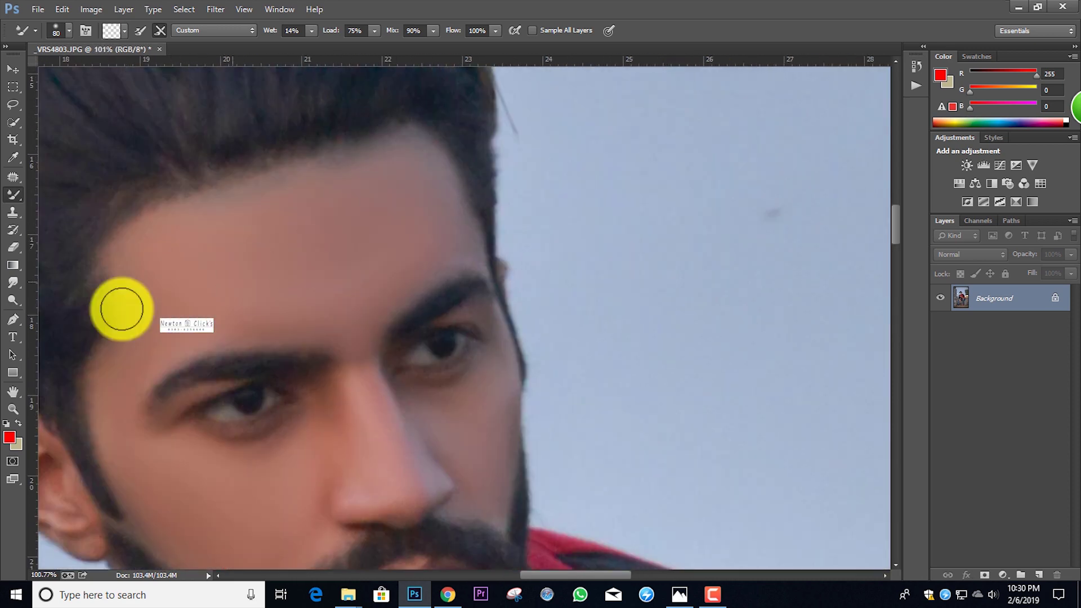
Lighten both eyes with the Dodge tool on Midtones, using brush size 175 and setting the exposure to 5%.
{"action": "left_click", "coordinate": [17, 300]}
{"action": "scroll", "coordinate": [315, 315], "scroll_direction": "down", "scroll_amount": 2}
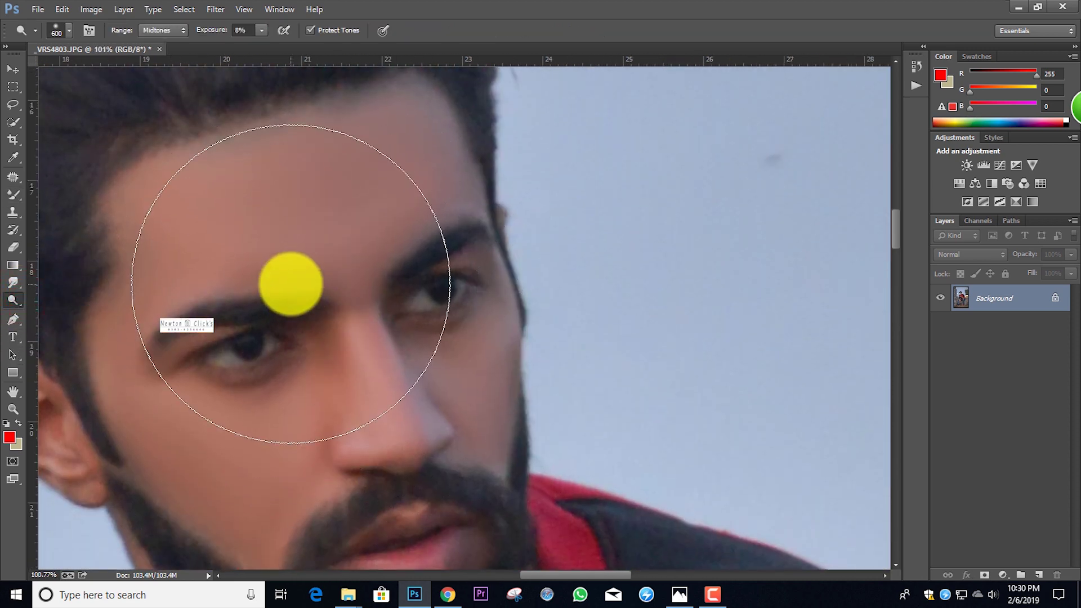
{"action": "left_click_drag", "start_coordinate": [272, 355], "coordinate": [195, 369]}
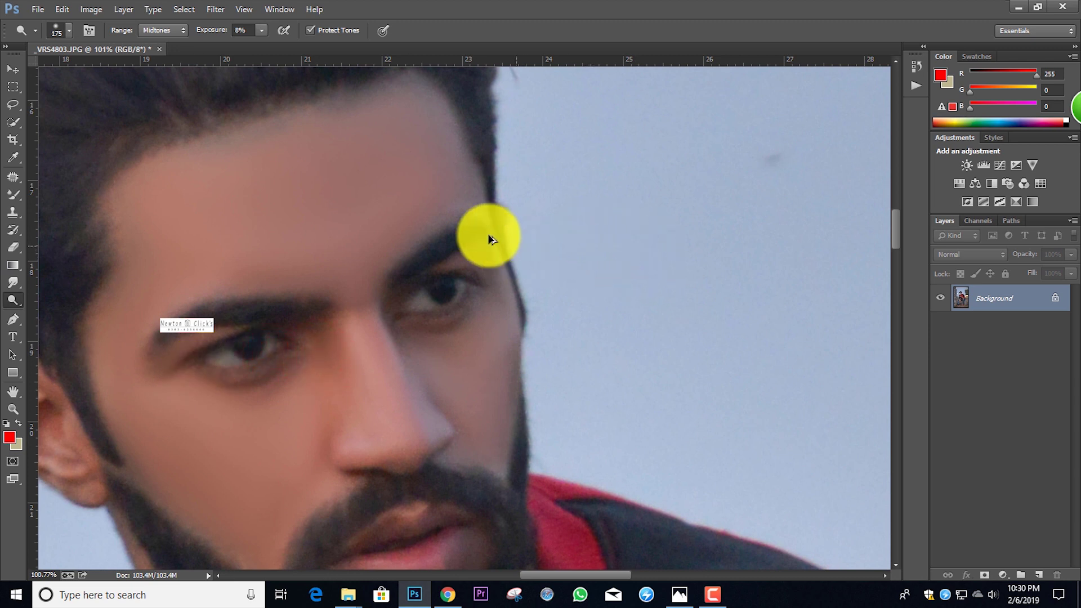
{"action": "left_click_drag", "start_coordinate": [261, 45], "coordinate": [259, 45]}
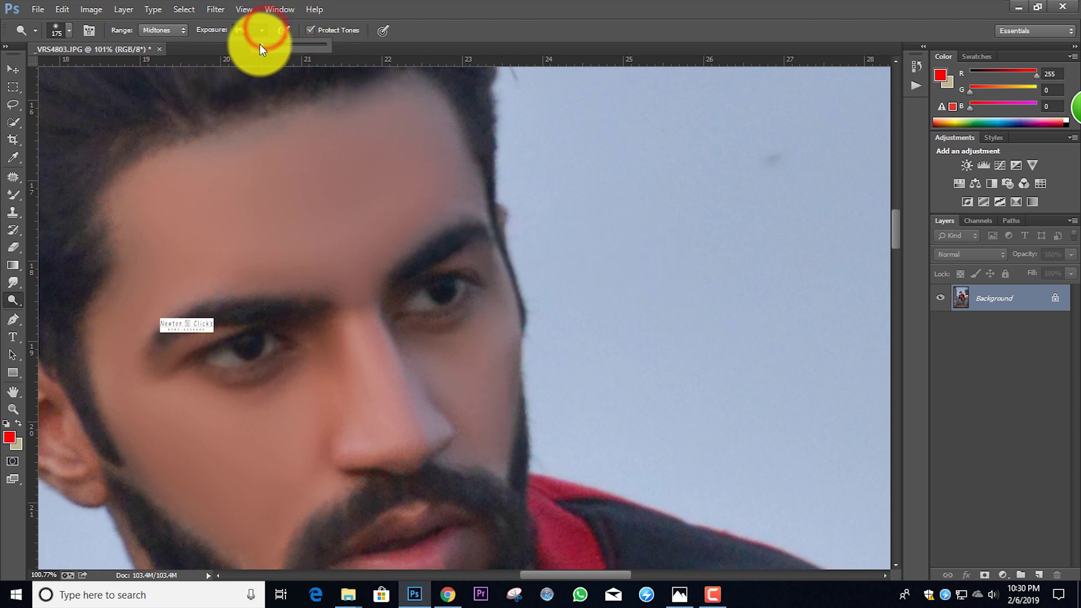
{"action": "left_click_drag", "start_coordinate": [268, 337], "coordinate": [201, 340]}
{"action": "left_click", "coordinate": [427, 294]}
Dodge the near eye's inner corner and the far eye with a brush reduced to size 70, then inspect the face.
{"action": "key", "text": "bracketleft"}
{"action": "key", "text": "bracketleft"}
{"action": "key", "text": "bracketleft"}
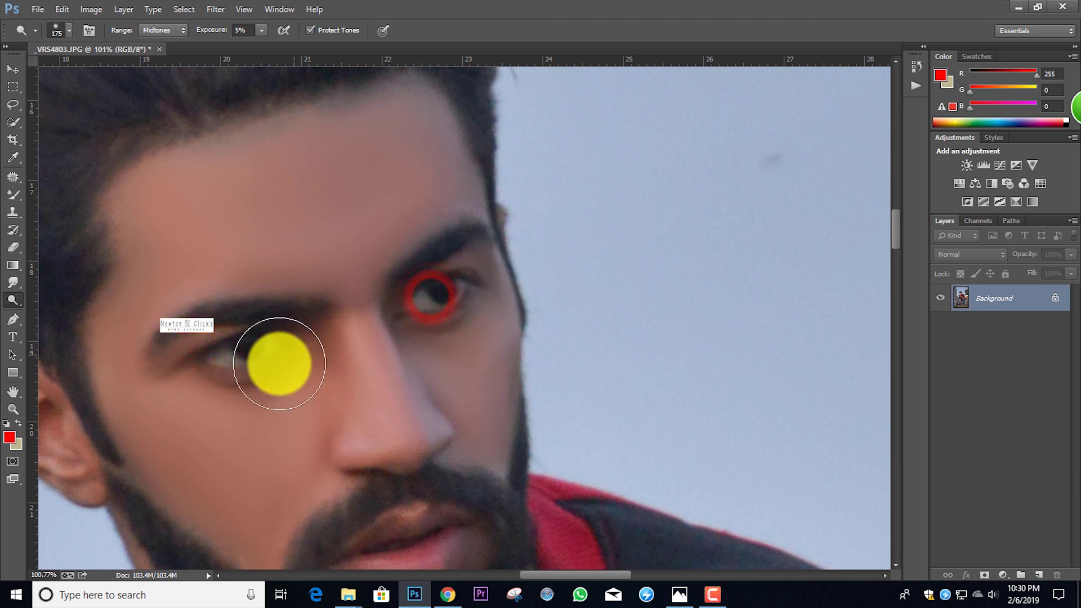
{"action": "key", "text": "bracketright"}
{"action": "key", "text": "bracketright"}
{"action": "left_click_drag", "start_coordinate": [305, 332], "coordinate": [269, 323]}
{"action": "left_click_drag", "start_coordinate": [421, 301], "coordinate": [460, 286]}
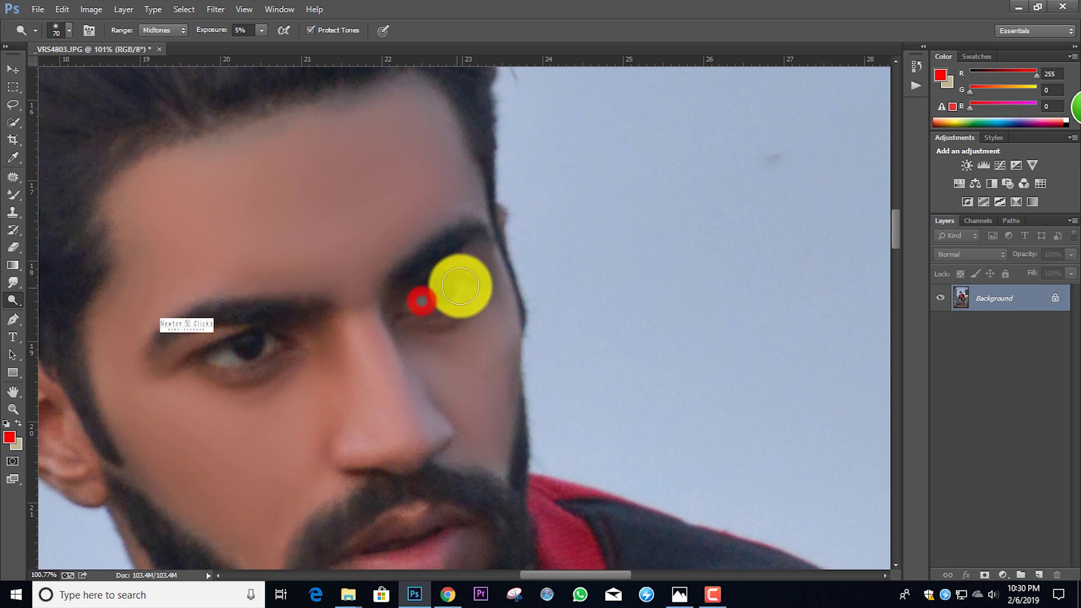
{"action": "key", "text": "ctrl+0"}
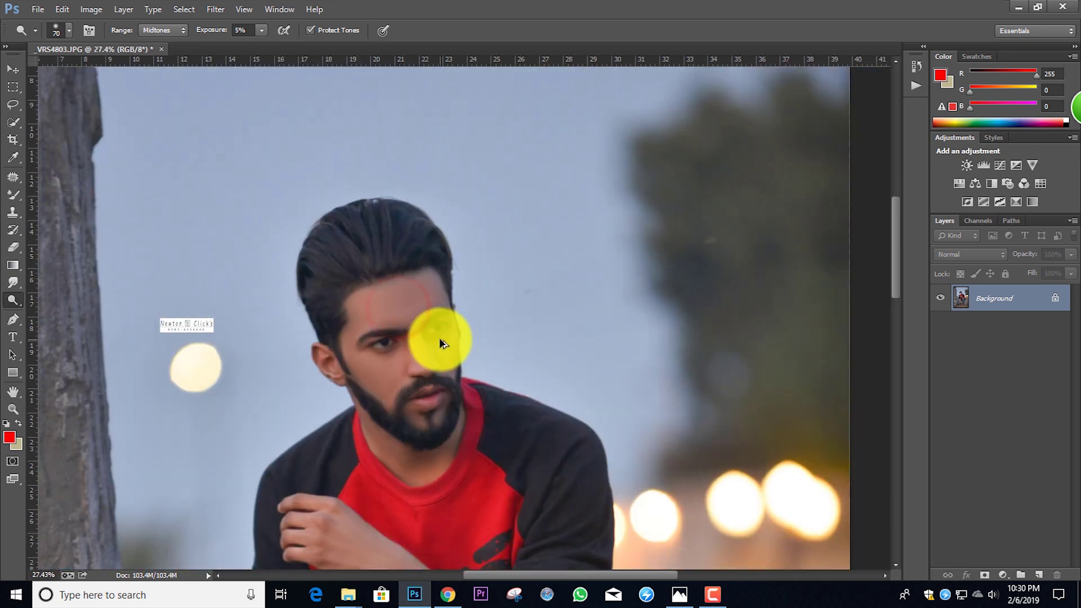
{"action": "scroll", "coordinate": [456, 242], "scroll_direction": "up", "scroll_amount": 14}
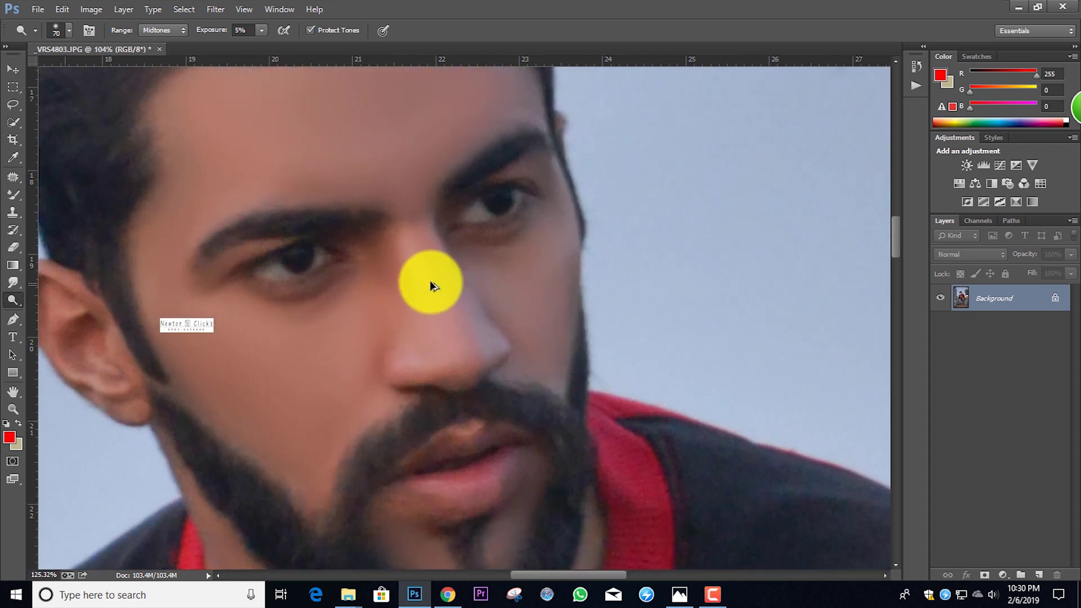
Return to the Mixer Brush and smooth the nose bridge, the side of the nose and the inner near cheek, up to size 80.
{"action": "scroll", "coordinate": [430, 286], "scroll_direction": "up", "scroll_amount": 1}
{"action": "left_click_drag", "start_coordinate": [5, 197], "coordinate": [54, 234]}
{"action": "key", "text": "]"}
{"action": "left_click_drag", "start_coordinate": [394, 149], "coordinate": [428, 303]}
{"action": "mouse_move", "coordinate": [427, 303]}
{"action": "left_mouse_down"}
{"action": "mouse_move", "coordinate": [413, 258]}
{"action": "mouse_move", "coordinate": [400, 265]}
{"action": "mouse_move", "coordinate": [428, 362]}
{"action": "mouse_move", "coordinate": [453, 329]}
{"action": "mouse_move", "coordinate": [428, 253]}
{"action": "mouse_move", "coordinate": [367, 239]}
{"action": "mouse_move", "coordinate": [363, 219]}
{"action": "mouse_move", "coordinate": [370, 273]}
{"action": "left_mouse_up"}
{"action": "left_click_drag", "start_coordinate": [352, 327], "coordinate": [360, 348]}
{"action": "left_click_drag", "start_coordinate": [320, 343], "coordinate": [311, 331]}
{"action": "key", "text": "]"}
{"action": "key", "text": "]"}
{"action": "left_click_drag", "start_coordinate": [317, 379], "coordinate": [329, 412]}
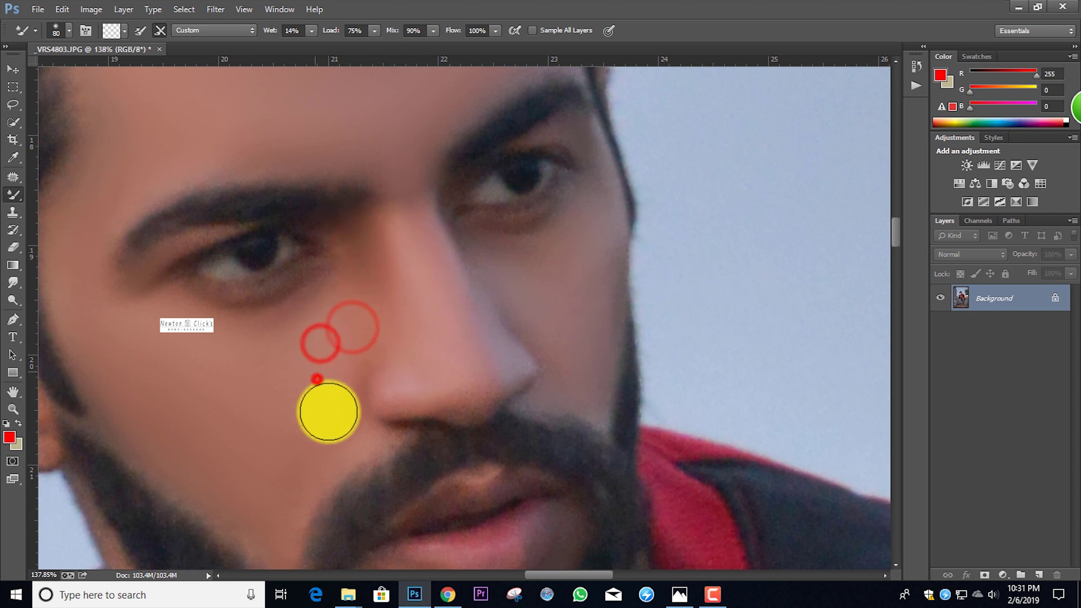
Blend the near cheek from beside the nose down to the beard with brush sizes 70 to 90, then check the whole photo.
{"action": "scroll", "coordinate": [314, 280], "scroll_direction": "down", "scroll_amount": 3}
{"action": "mouse_move", "coordinate": [304, 328]}
{"action": "left_mouse_down"}
{"action": "mouse_move", "coordinate": [320, 328]}
{"action": "mouse_move", "coordinate": [295, 329]}
{"action": "mouse_move", "coordinate": [295, 346]}
{"action": "left_mouse_up"}
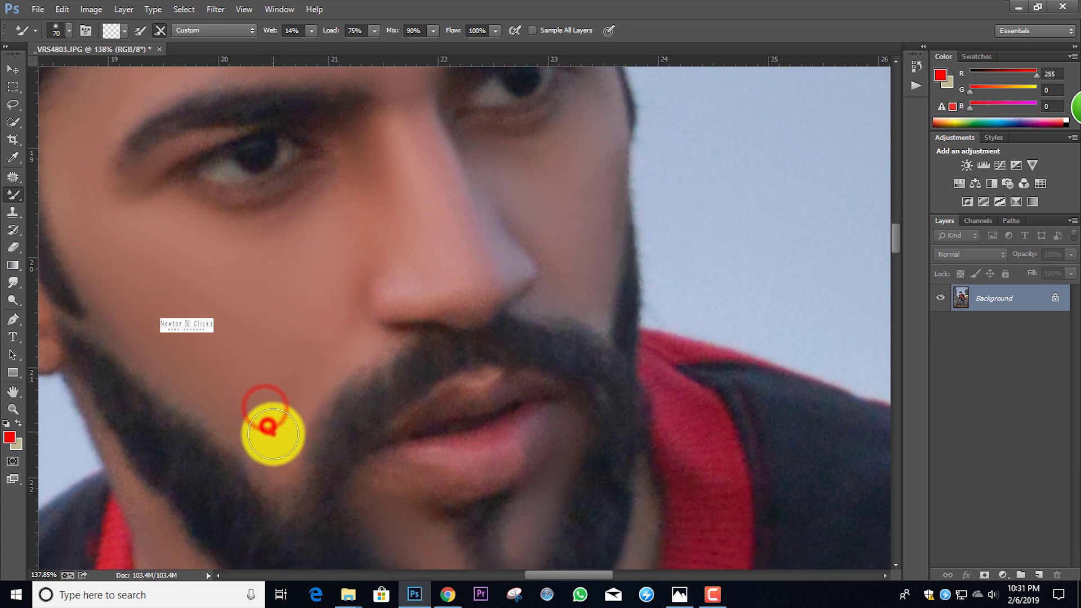
{"action": "left_click", "coordinate": [273, 434]}
{"action": "left_click", "coordinate": [309, 328]}
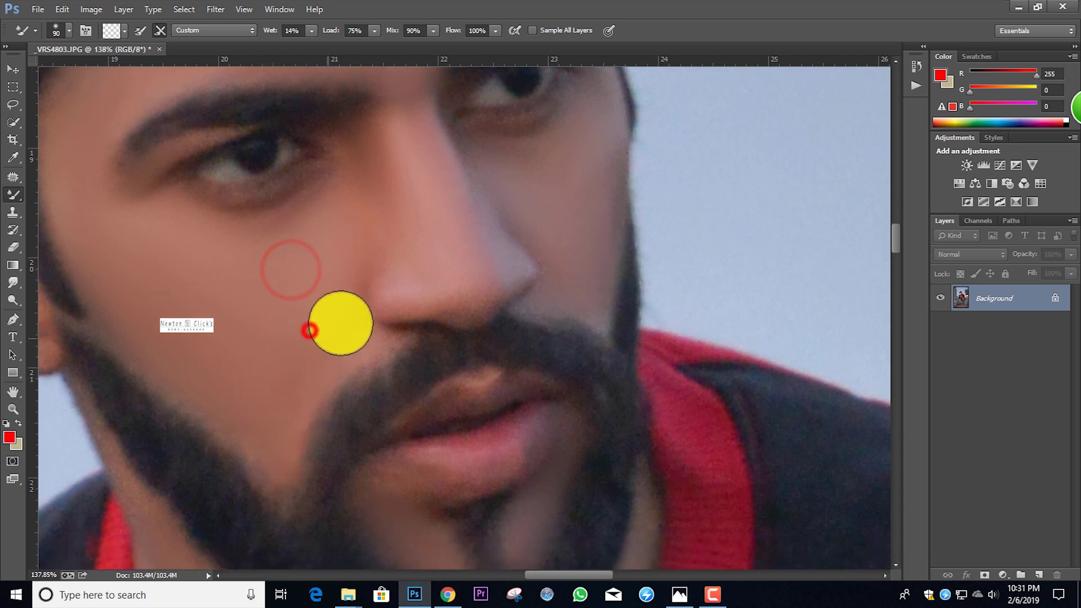
{"action": "scroll", "coordinate": [500, 138], "scroll_direction": "down", "scroll_amount": 5}
{"action": "scroll", "coordinate": [501, 141], "scroll_direction": "down", "scroll_amount": 6}
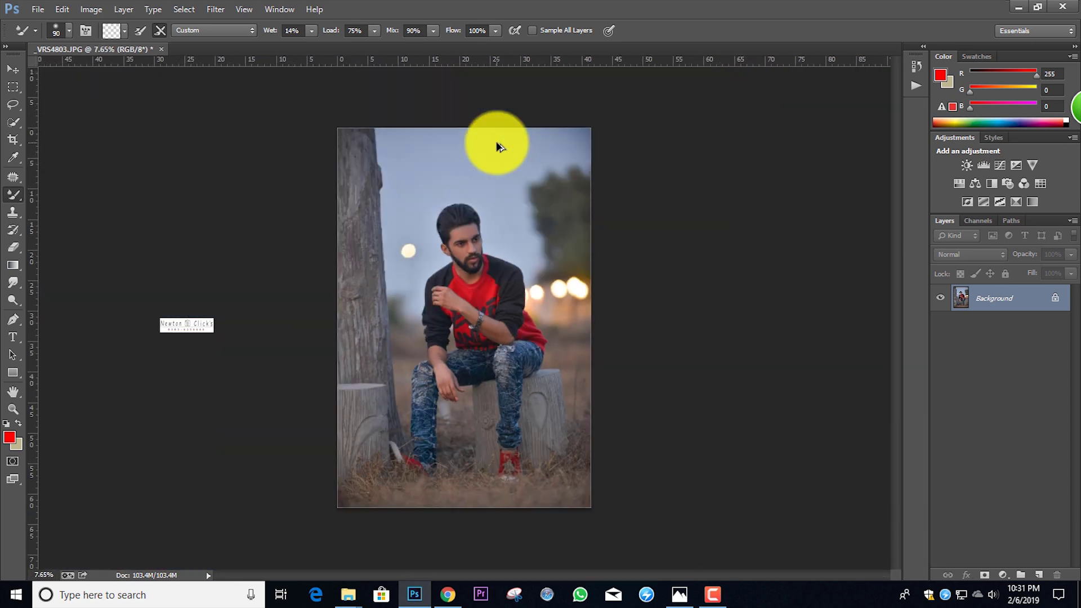
Smooth the skin with the Imagenomic Portraiture filter using the Smoothing: Normal preset.
{"action": "left_click", "coordinate": [197, 10]}
{"action": "mouse_move", "coordinate": [218, 12]}
{"action": "mouse_move", "coordinate": [314, 305]}
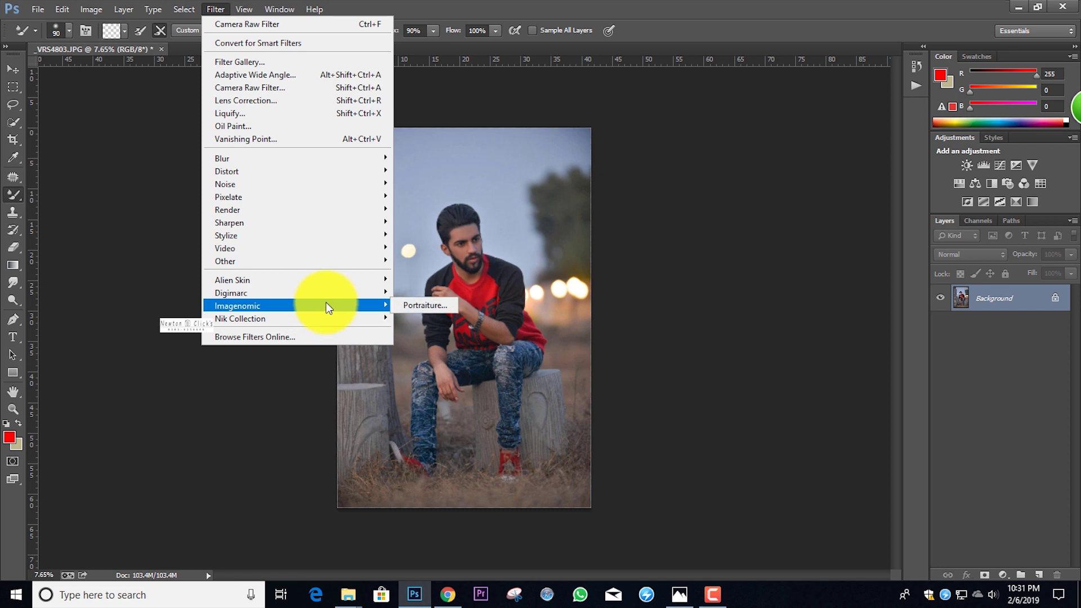
{"action": "left_click", "coordinate": [432, 304]}
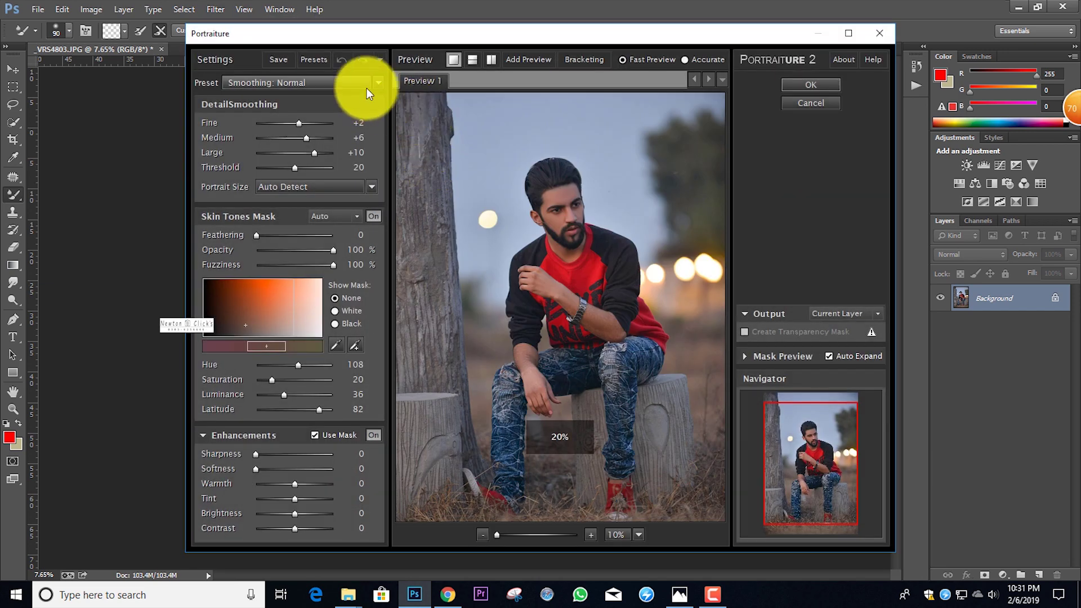
{"action": "left_click", "coordinate": [817, 83]}
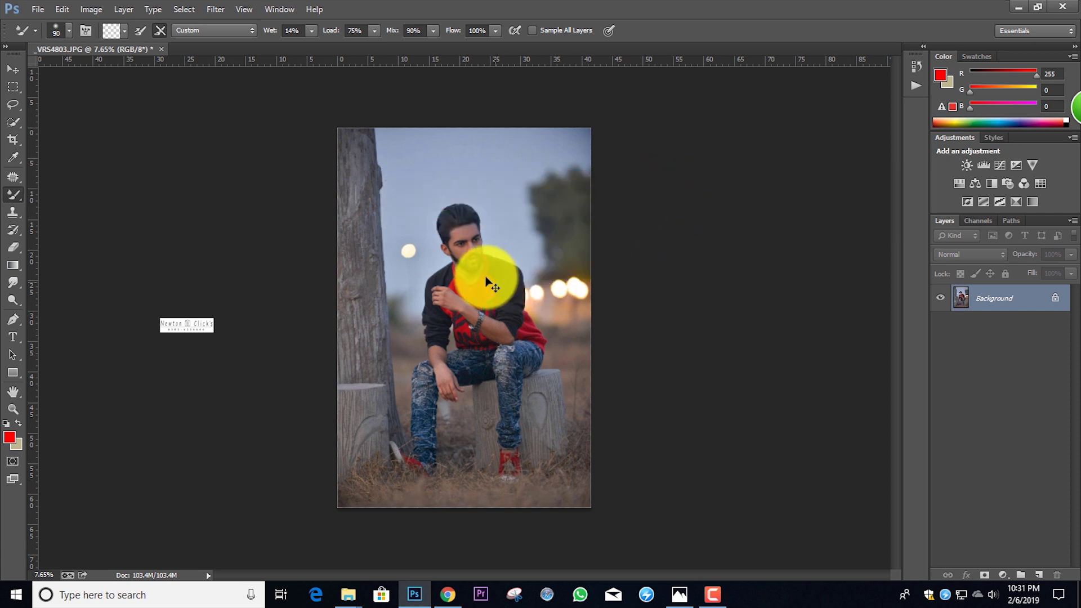
Open the Camera Raw filter's HSL adjustments and raise the Oranges luminance to about +39.
{"action": "scroll", "coordinate": [472, 245], "scroll_direction": "up", "scroll_amount": 5}
{"action": "scroll", "coordinate": [472, 247], "scroll_direction": "down", "scroll_amount": 6}
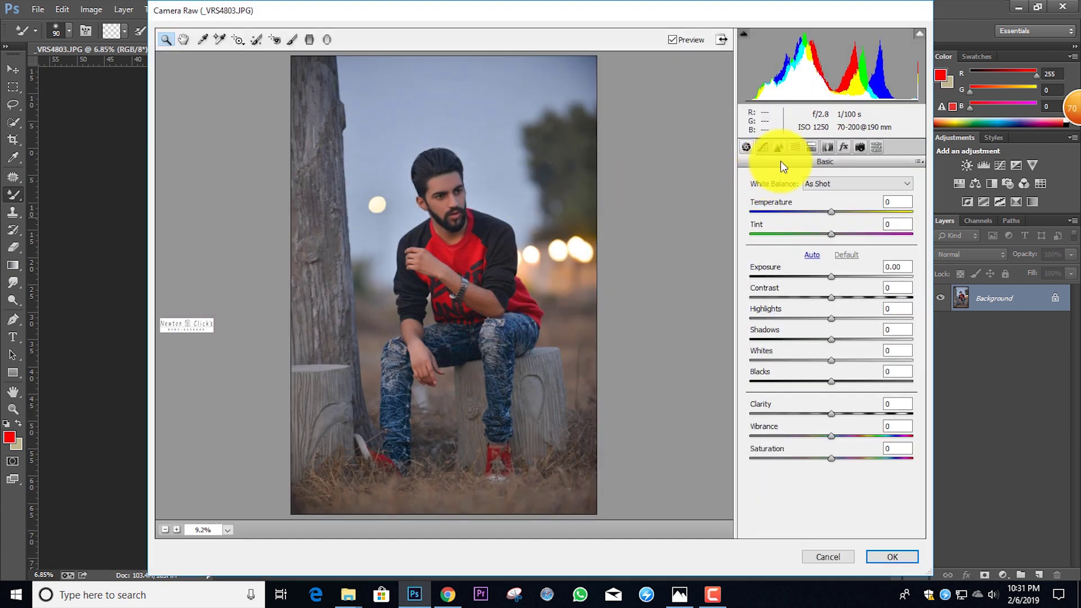
{"action": "left_click", "coordinate": [793, 148]}
{"action": "left_click", "coordinate": [815, 195]}
{"action": "left_click_drag", "start_coordinate": [831, 265], "coordinate": [862, 265]}
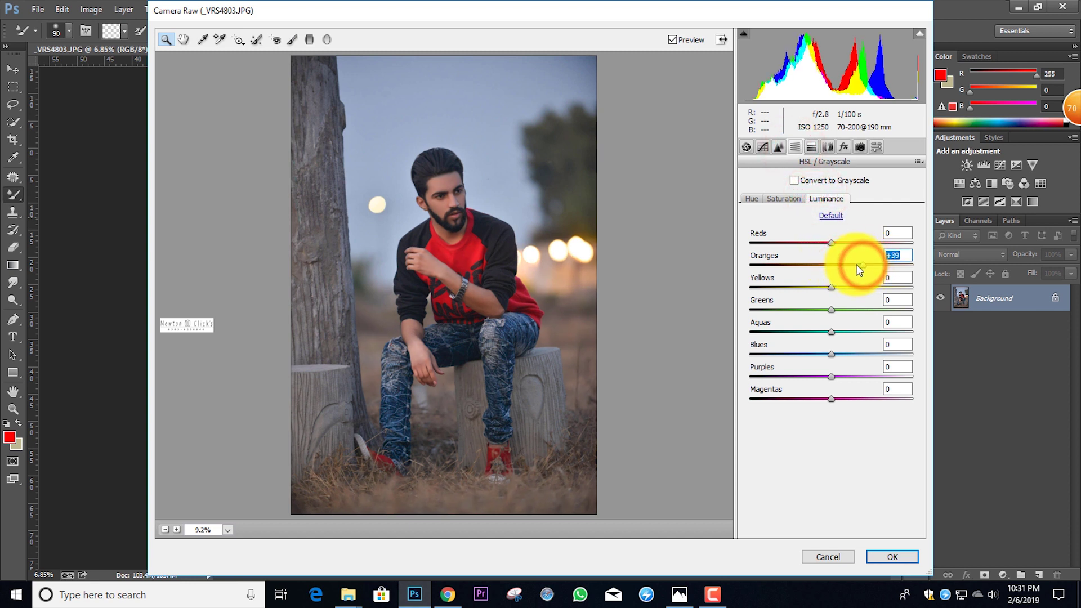
Set HSL saturation to Reds +28, Oranges -7, Yellows +100, Aquas +42, Blues +43, Purples +21 and Magentas +32.
{"action": "left_click", "coordinate": [788, 198]}
{"action": "left_click", "coordinate": [822, 263]}
{"action": "left_click_drag", "start_coordinate": [822, 263], "coordinate": [854, 243]}
{"action": "left_click_drag", "start_coordinate": [836, 288], "coordinate": [913, 286]}
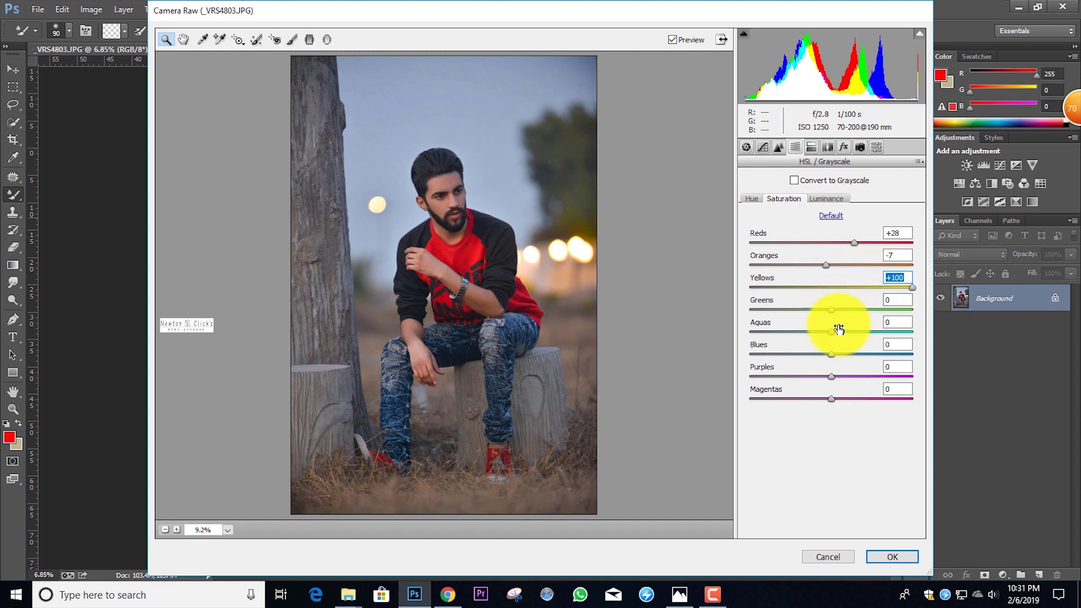
{"action": "left_click_drag", "start_coordinate": [832, 353], "coordinate": [866, 331]}
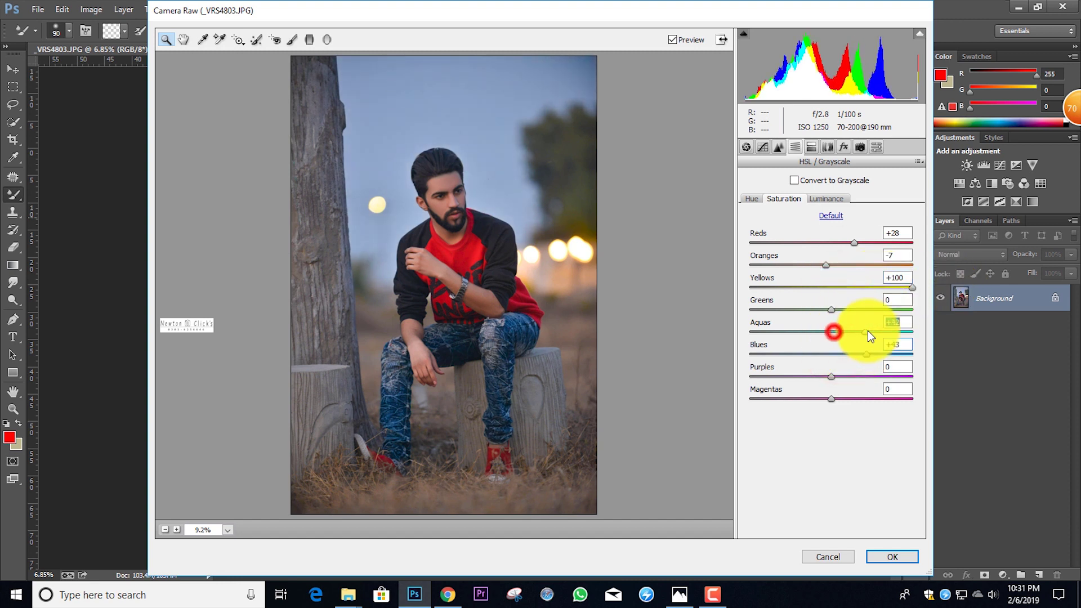
Shift the Blues hue to -40 to turn the sky and jeans teal, and apply the Camera Raw filter.
{"action": "left_click", "coordinate": [752, 199]}
{"action": "left_click", "coordinate": [790, 353]}
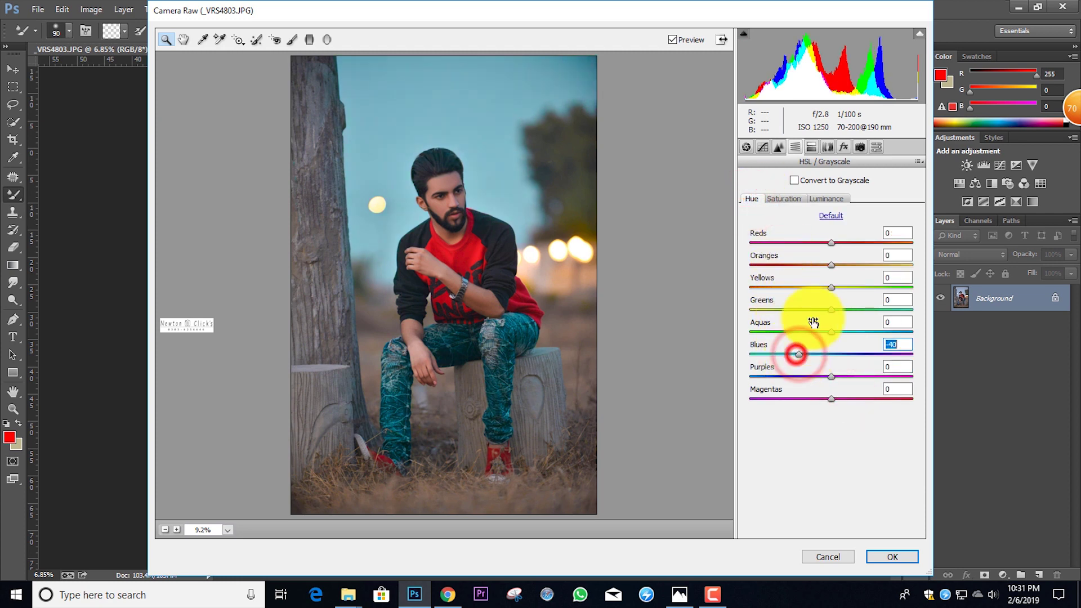
{"action": "left_click", "coordinate": [795, 199]}
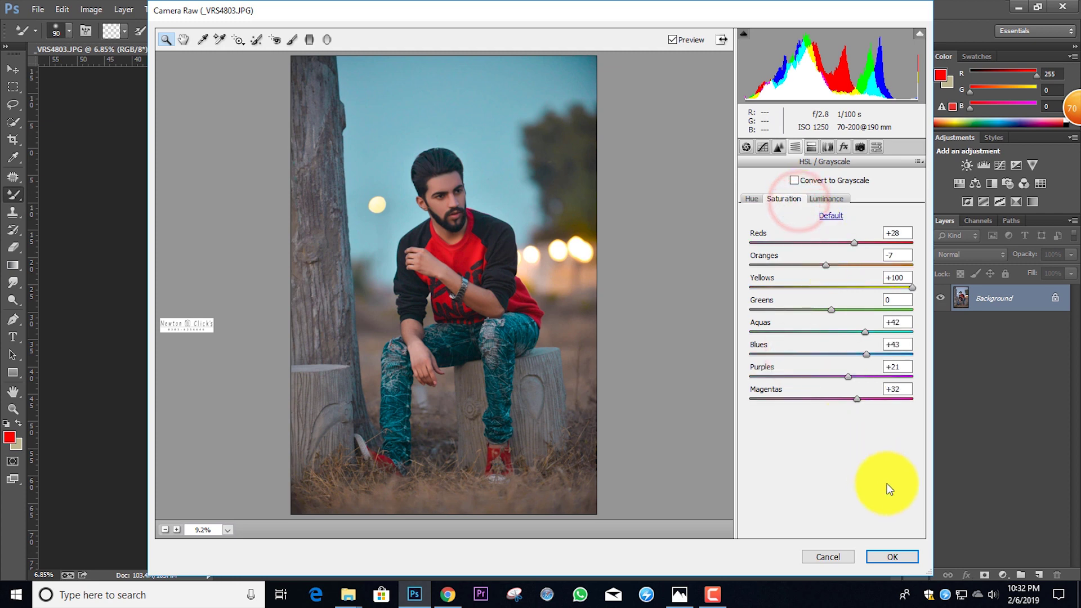
{"action": "left_click", "coordinate": [892, 556]}
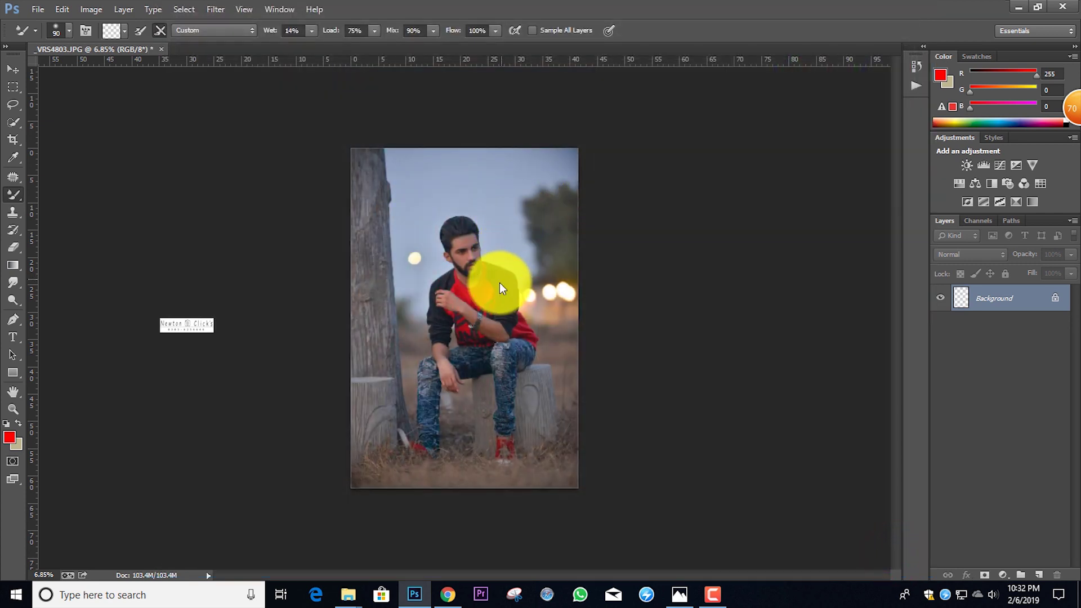
{"action": "scroll", "coordinate": [491, 282], "scroll_direction": "up", "scroll_amount": 3}
{"action": "scroll", "coordinate": [491, 283], "scroll_direction": "down", "scroll_amount": 2}
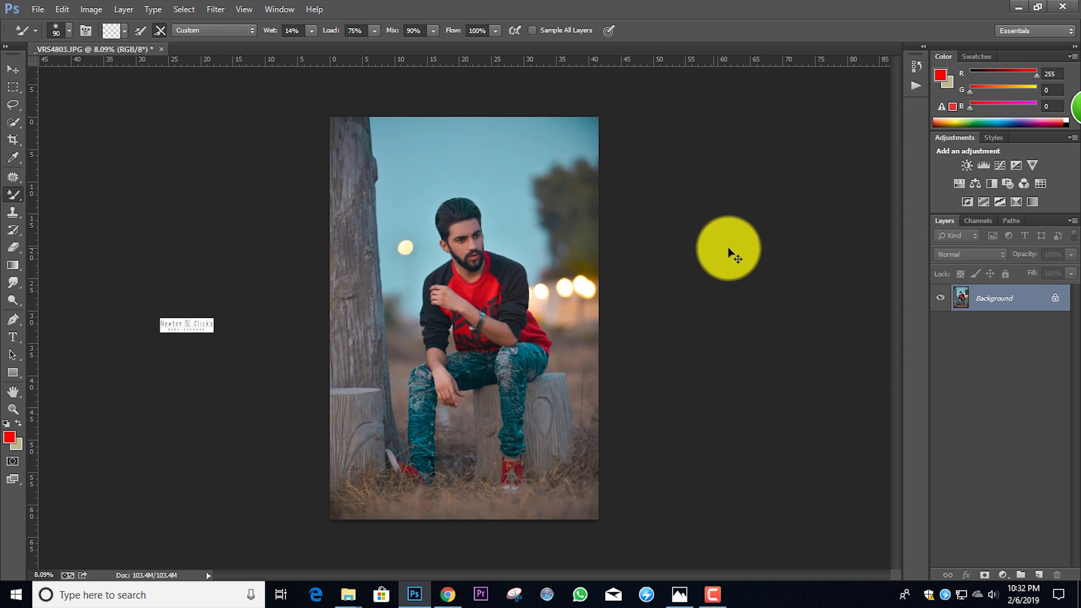
Duplicate the Background layer and make the copy the active layer.
{"action": "key", "text": "ctrl+j"}
{"action": "left_click", "coordinate": [1057, 327]}
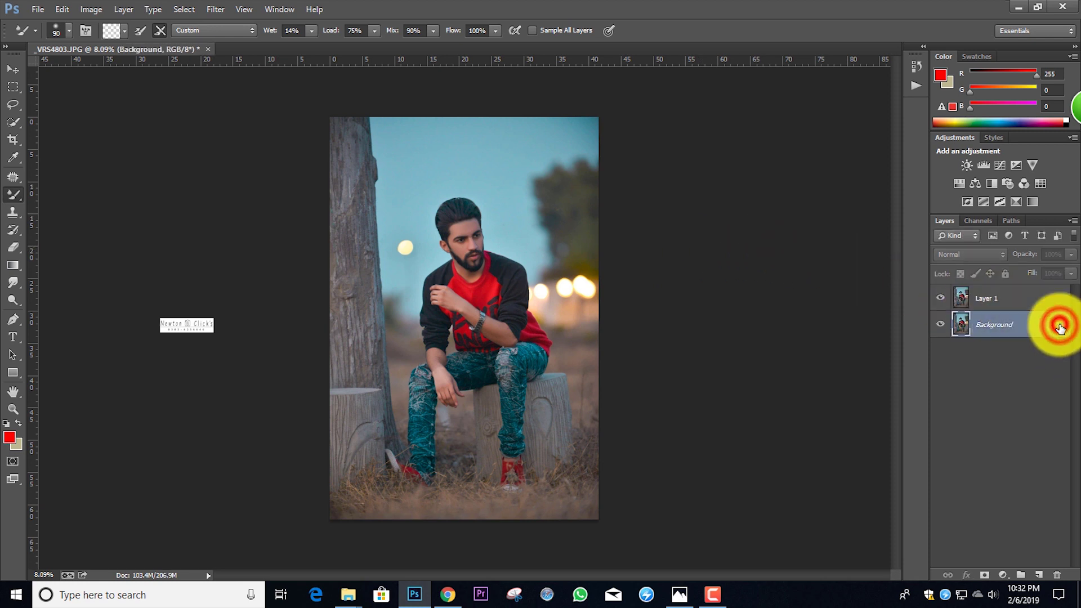
{"action": "left_click", "coordinate": [991, 402]}
{"action": "left_click", "coordinate": [1025, 305]}
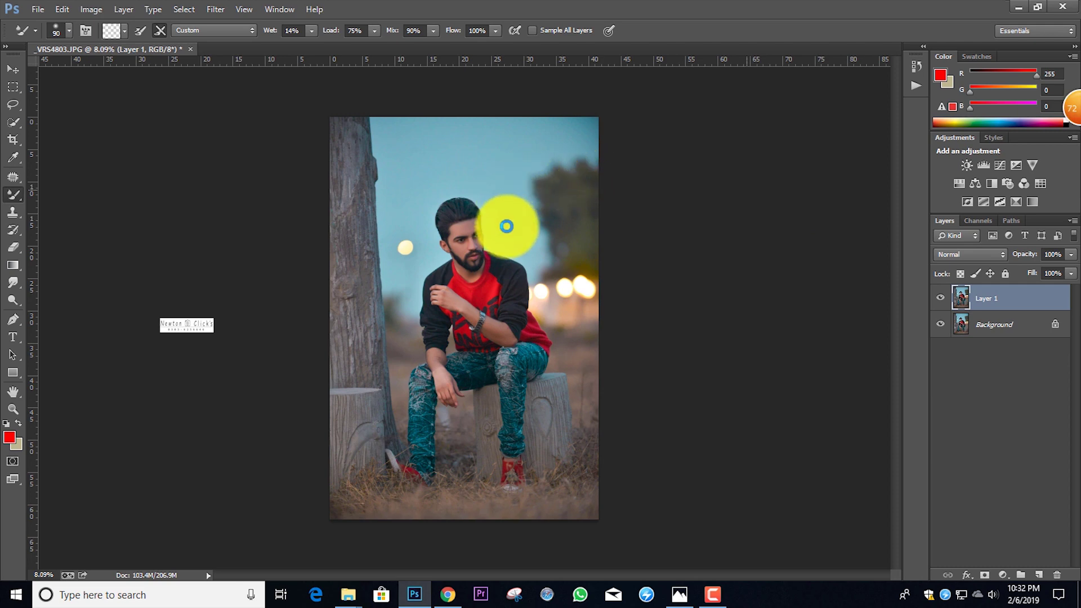
Apply Camera Raw to Layer 1 with the Oranges saturation raised strongly and the Yellows saturation at -14.
{"action": "key", "text": "shift+ctrl+a"}
{"action": "left_click", "coordinate": [795, 147]}
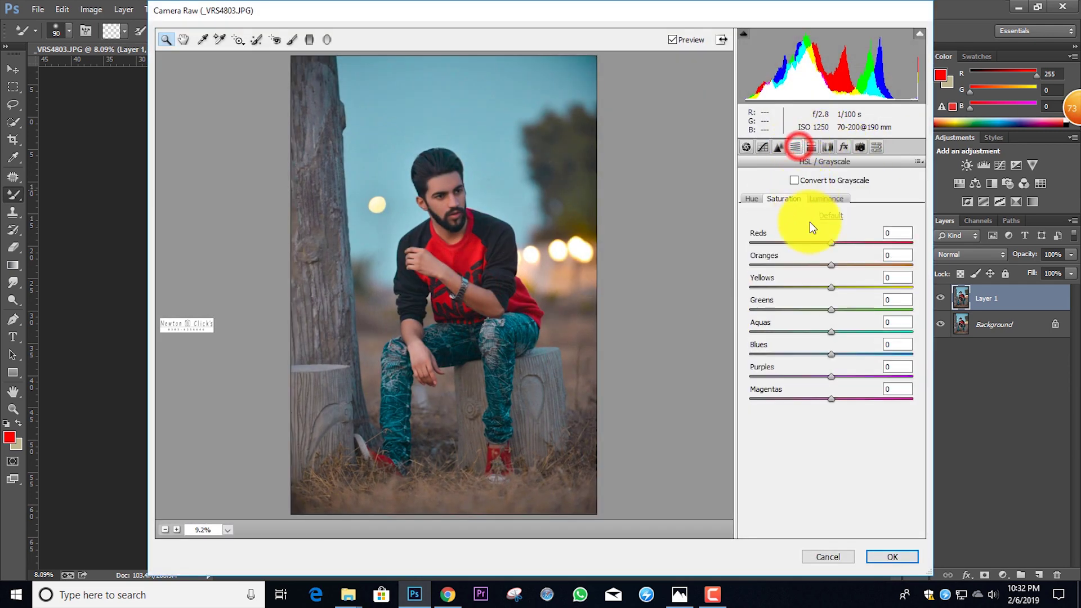
{"action": "left_click_drag", "start_coordinate": [837, 285], "coordinate": [880, 260]}
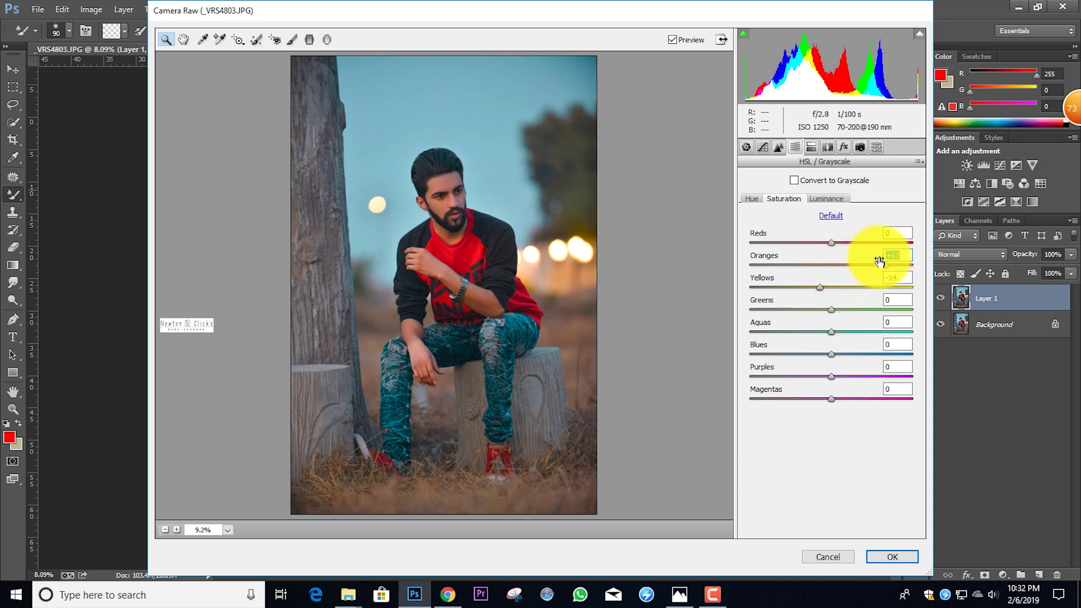
{"action": "left_click_drag", "start_coordinate": [888, 261], "coordinate": [902, 259]}
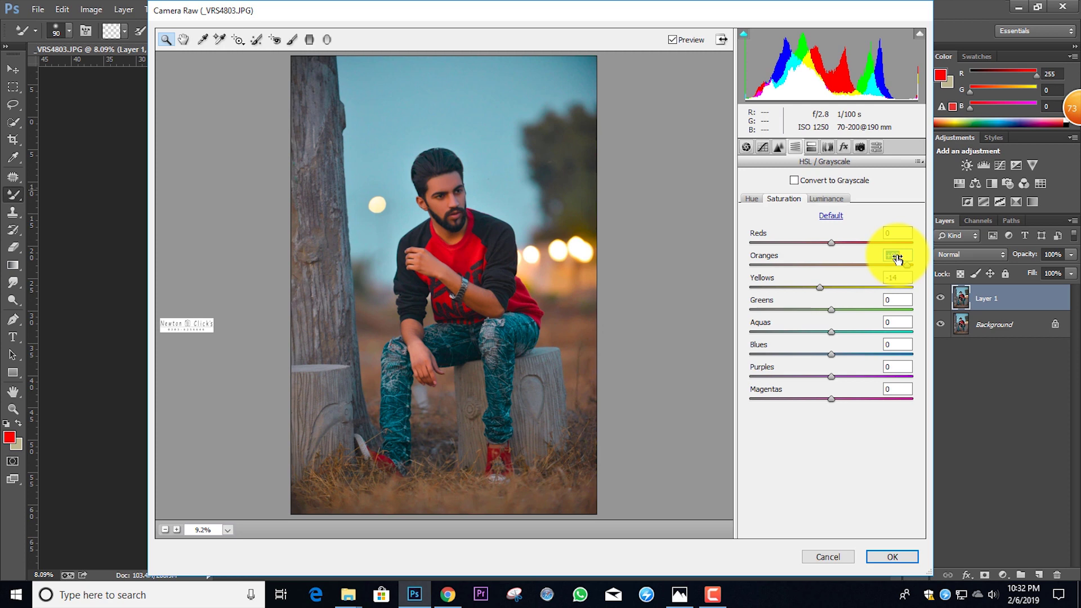
{"action": "left_click", "coordinate": [897, 560]}
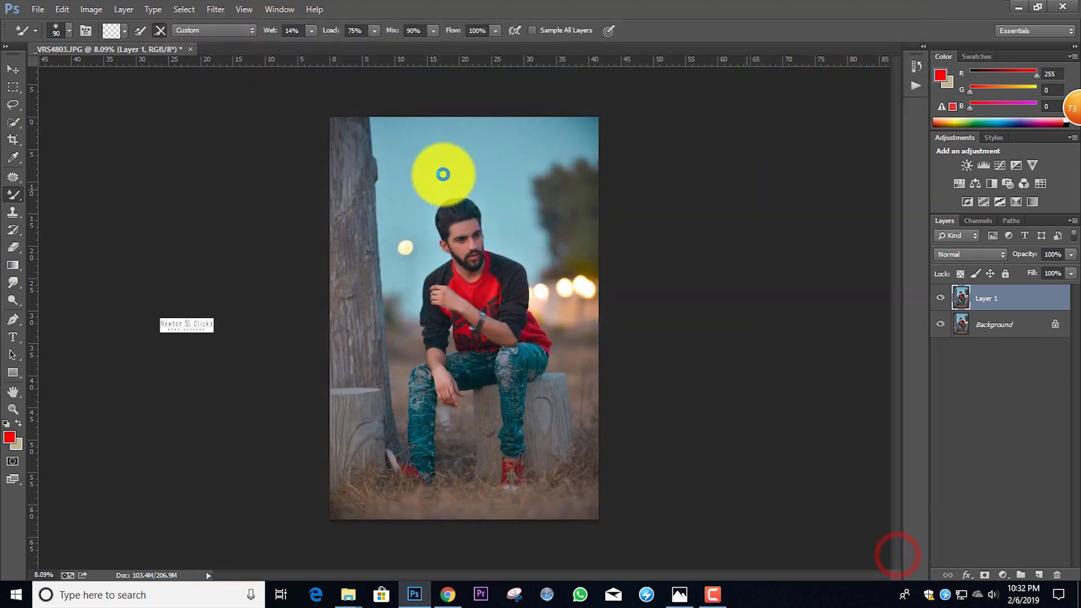
Add a layer mask to Layer 1 and set up the Brush tool at size 500 for painting on it.
{"action": "scroll", "coordinate": [476, 197], "scroll_direction": "up", "scroll_amount": 6}
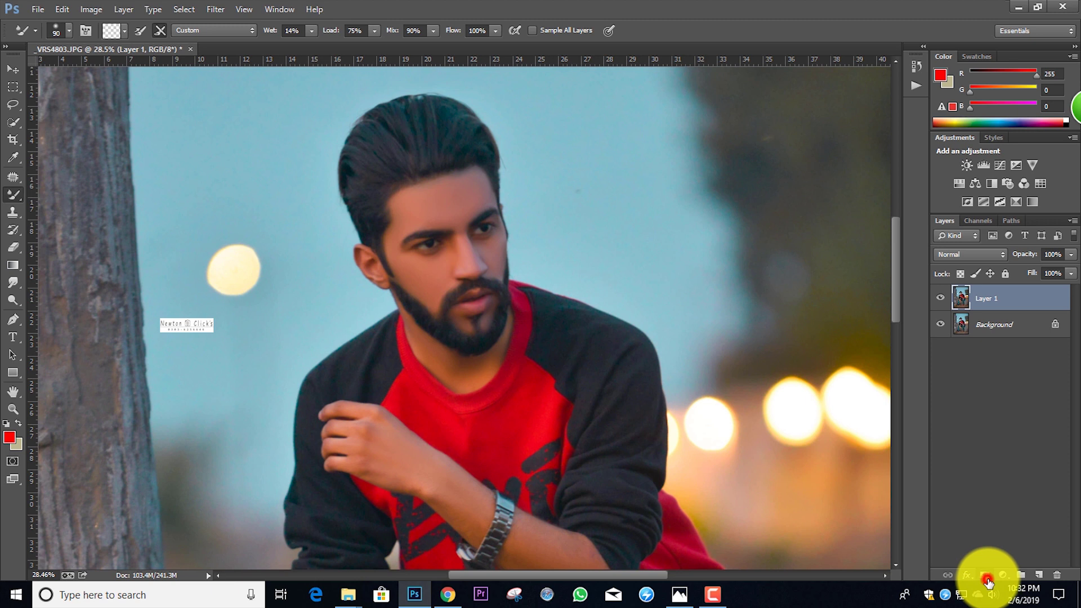
{"action": "left_click", "coordinate": [985, 577]}
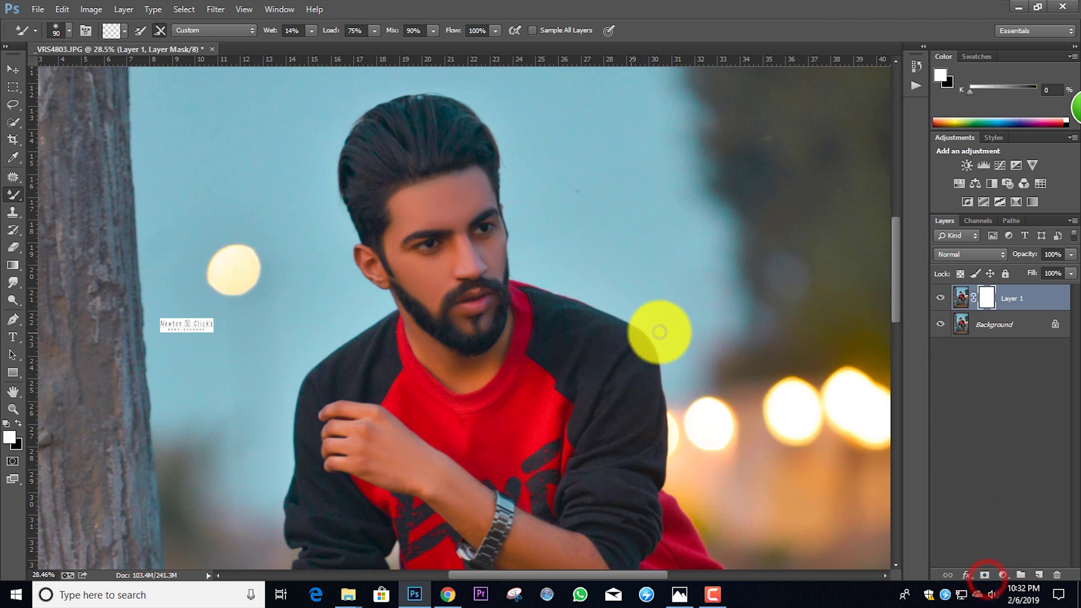
{"action": "left_click", "coordinate": [13, 287]}
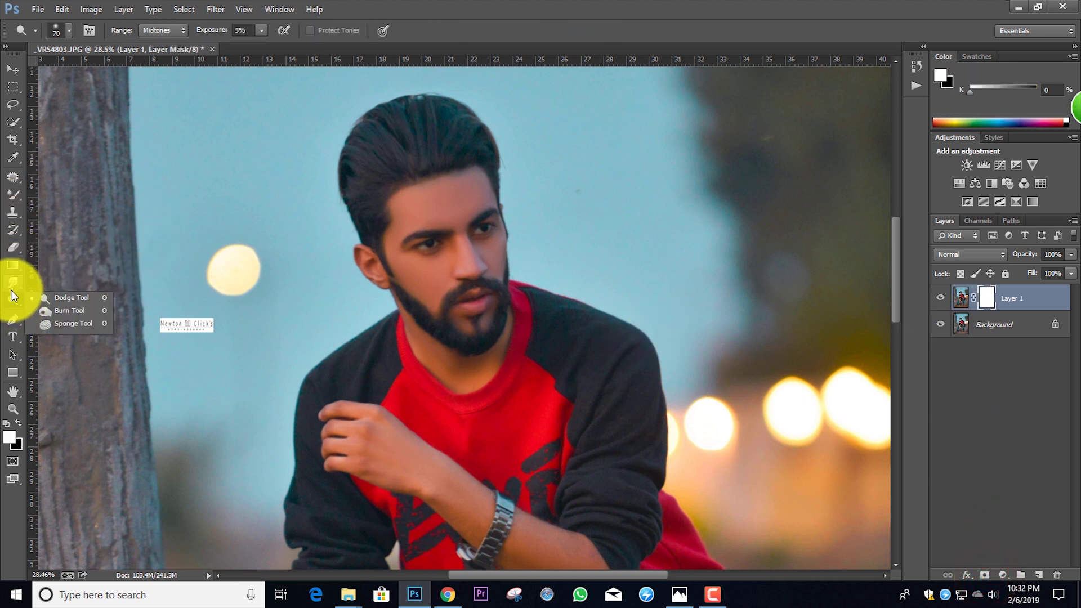
{"action": "left_click", "coordinate": [15, 196]}
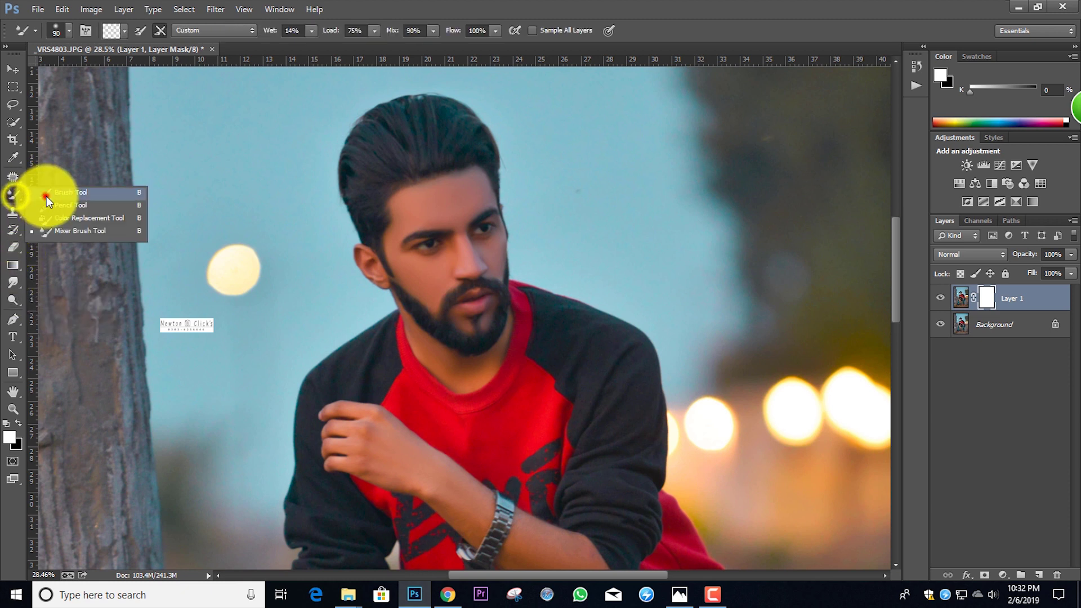
{"action": "left_click", "coordinate": [46, 196]}
{"action": "key", "text": "bracketright"}
{"action": "key", "text": "bracketright"}
{"action": "key", "text": "bracketright"}
{"action": "key", "text": "bracketright"}
{"action": "key", "text": "bracketright"}
{"action": "key", "text": "bracketright"}
{"action": "key", "text": "bracketright"}
{"action": "key", "text": "bracketright"}
{"action": "key", "text": "bracketright"}
{"action": "key", "text": "bracketright"}
{"action": "key", "text": "bracketright"}
{"action": "key", "text": "bracketright"}
{"action": "key", "text": "bracketleft"}
Switch the paint colour to black and mask the orange boost off the forehead and hair.
{"action": "left_click", "coordinate": [412, 166]}
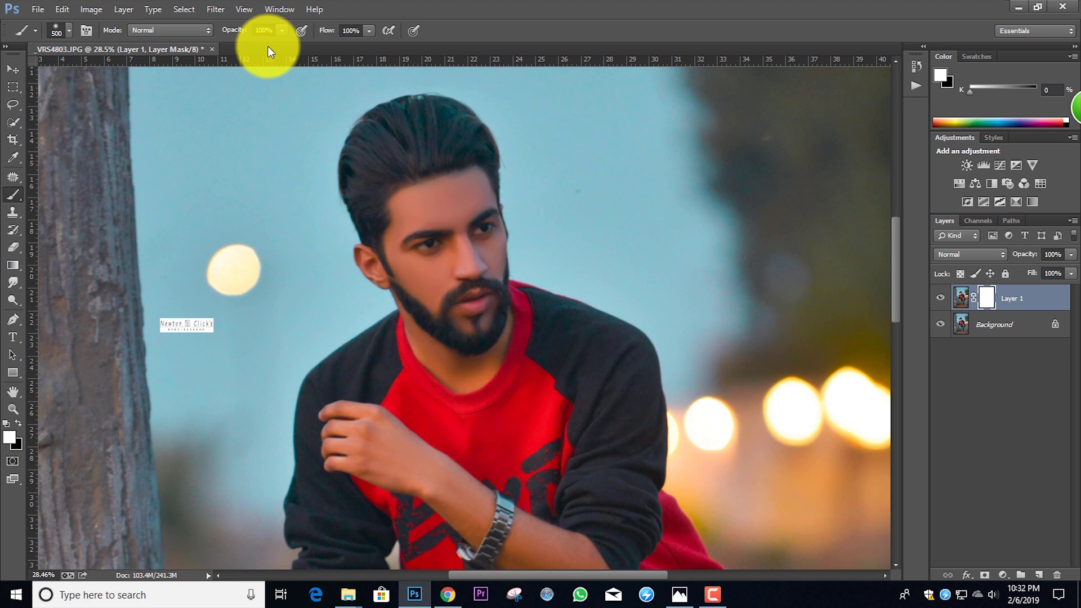
{"action": "left_click", "coordinate": [392, 221]}
{"action": "key", "text": "x"}
{"action": "left_click", "coordinate": [421, 187]}
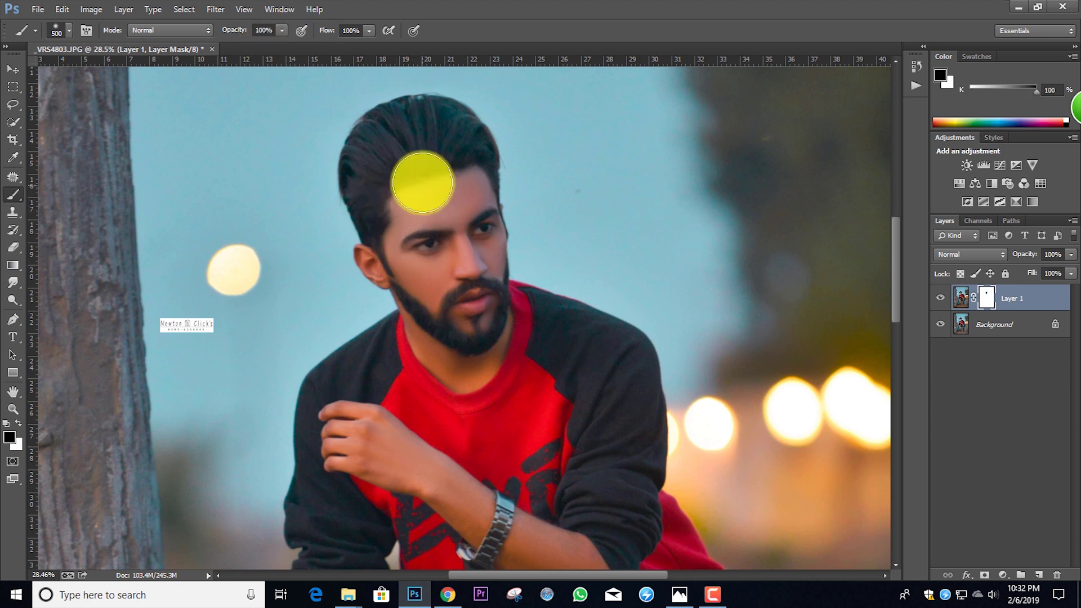
{"action": "left_click", "coordinate": [427, 139]}
Paint black on the mask over the cheeks, ear, eyes and nose with the brush reduced to size 200.
{"action": "key", "text": "bracketleft"}
{"action": "key", "text": "bracketleft"}
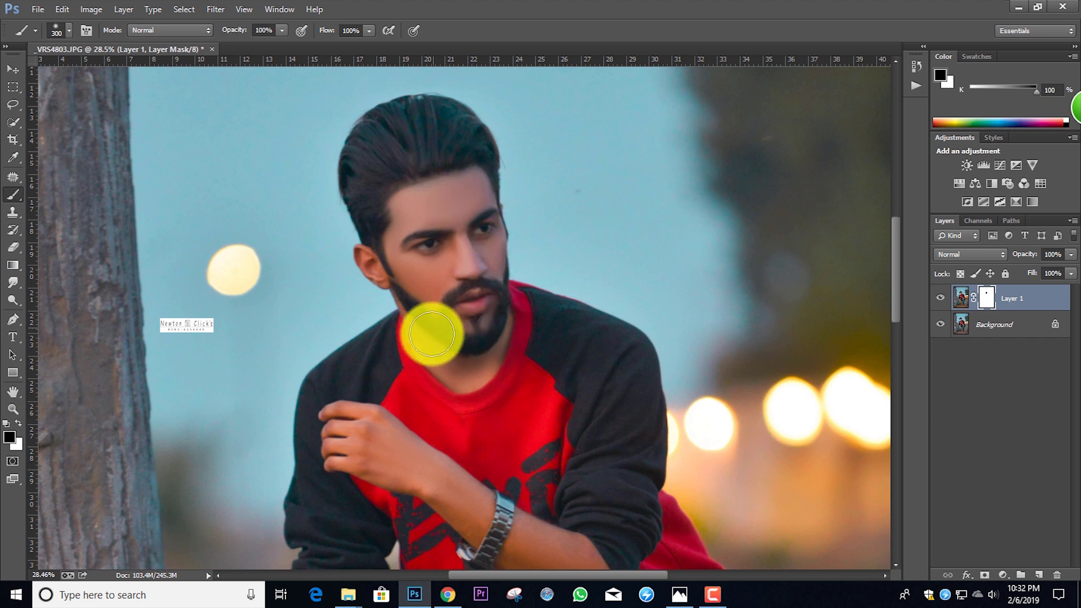
{"action": "key", "text": "bracketleft"}
{"action": "left_click", "coordinate": [386, 236]}
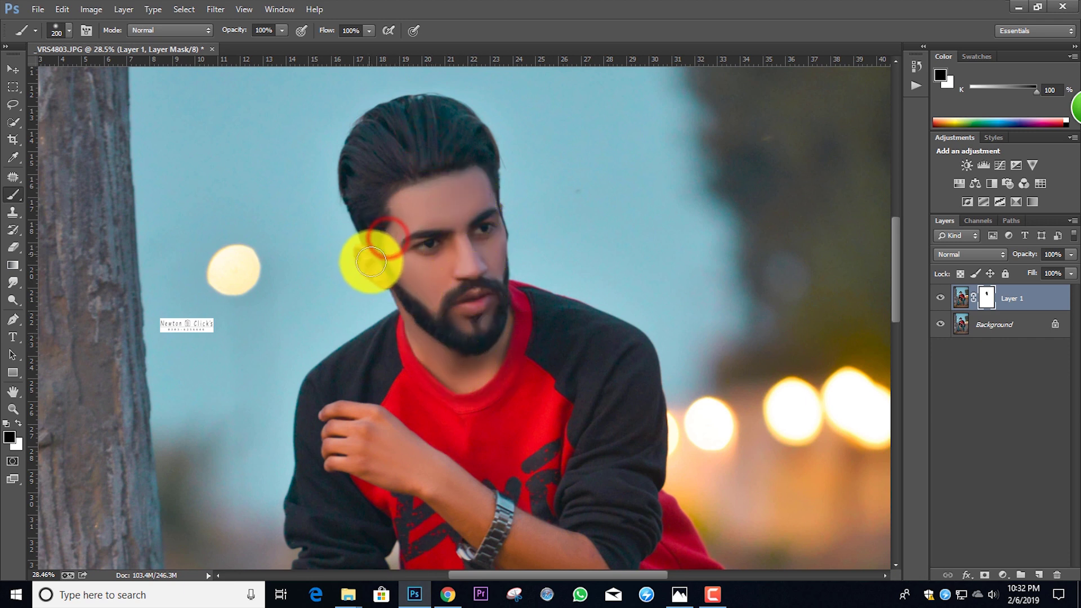
{"action": "left_click", "coordinate": [459, 248]}
{"action": "key", "text": "bracketright"}
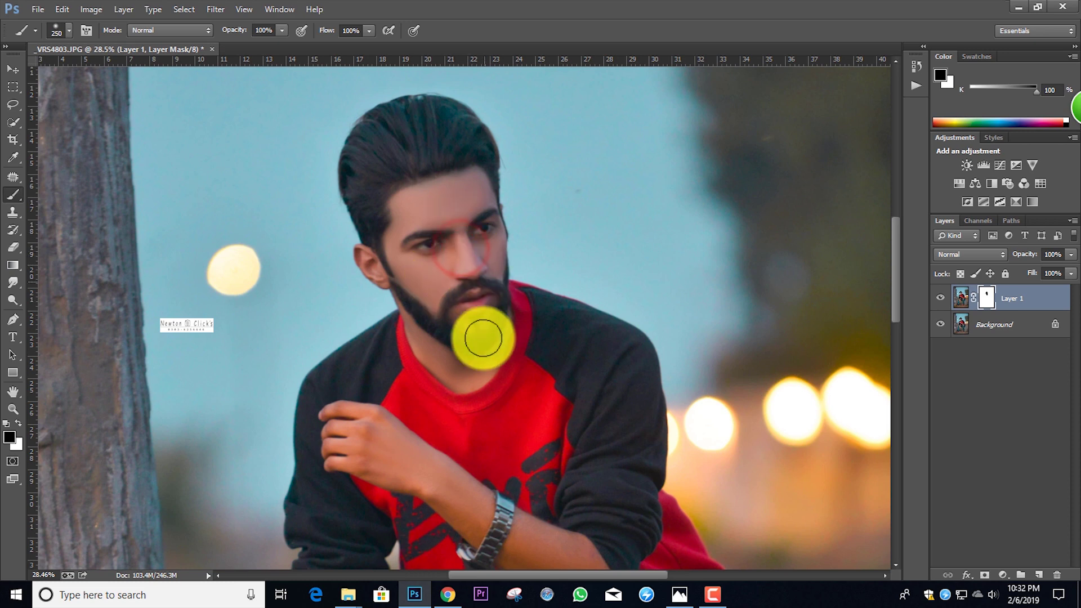
Mask the orange boost off the raised hand and its forearm down to the elbow with brush sizes 200 and 250.
{"action": "scroll", "coordinate": [434, 260], "scroll_direction": "down", "scroll_amount": 5}
{"action": "key", "text": "bracketleft"}
{"action": "left_click", "coordinate": [353, 291]}
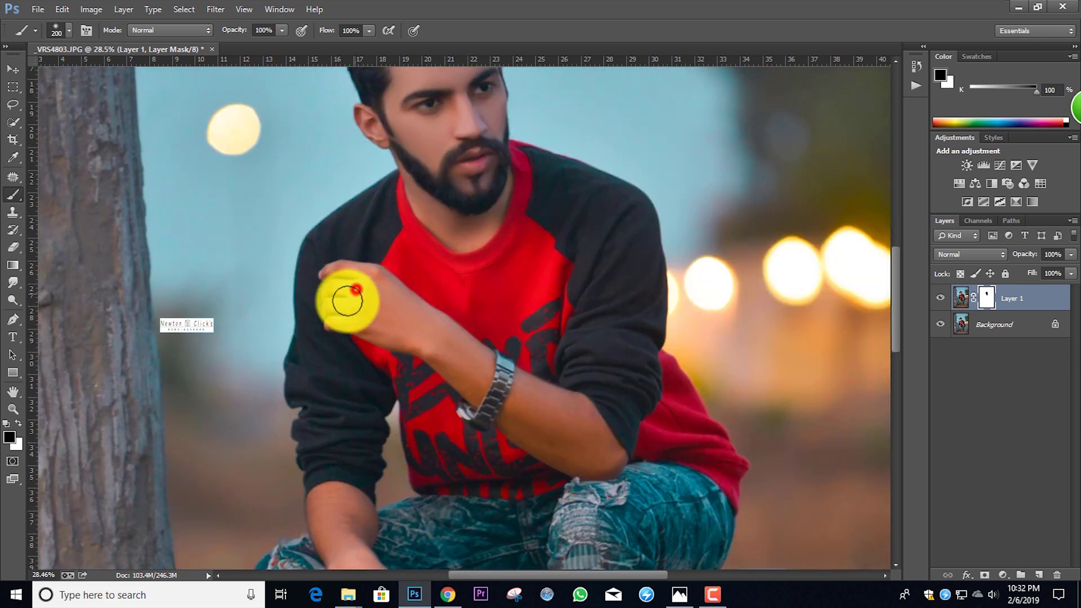
{"action": "key", "text": "bracketright"}
{"action": "left_click", "coordinate": [353, 287]}
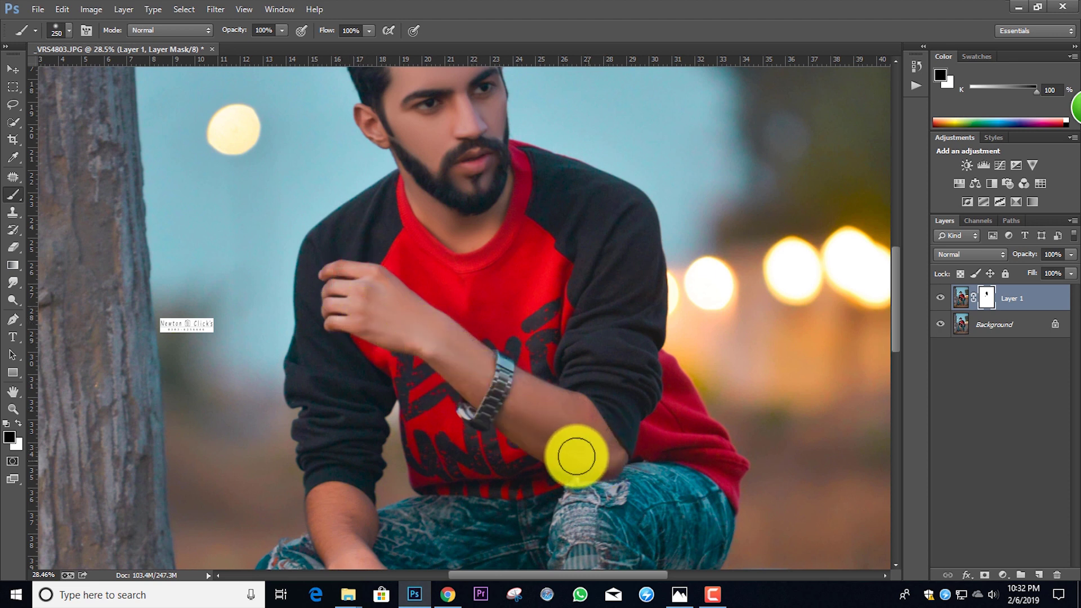
{"action": "scroll", "coordinate": [394, 293], "scroll_direction": "down", "scroll_amount": 1}
{"action": "left_click_drag", "start_coordinate": [372, 240], "coordinate": [345, 217]}
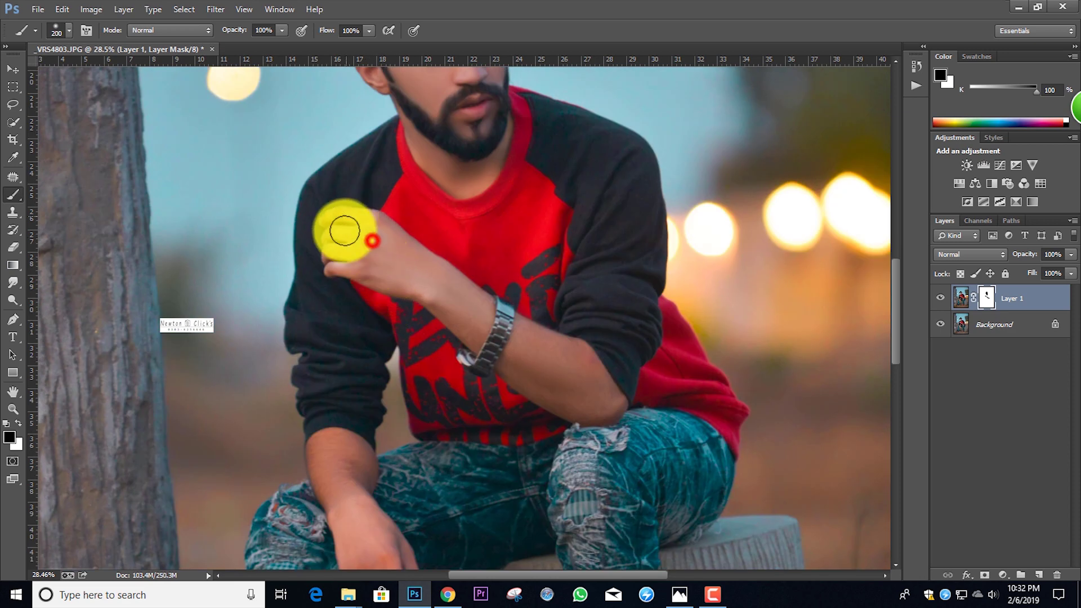
Mask the orange boost off the lowered forearm, hand and fingers, using brush sizes 200 and 150.
{"action": "scroll", "coordinate": [359, 309], "scroll_direction": "down", "scroll_amount": 3}
{"action": "key", "text": "["}
{"action": "mouse_move", "coordinate": [348, 348]}
{"action": "left_mouse_down"}
{"action": "mouse_move", "coordinate": [358, 348]}
{"action": "mouse_move", "coordinate": [340, 338]}
{"action": "left_mouse_up"}
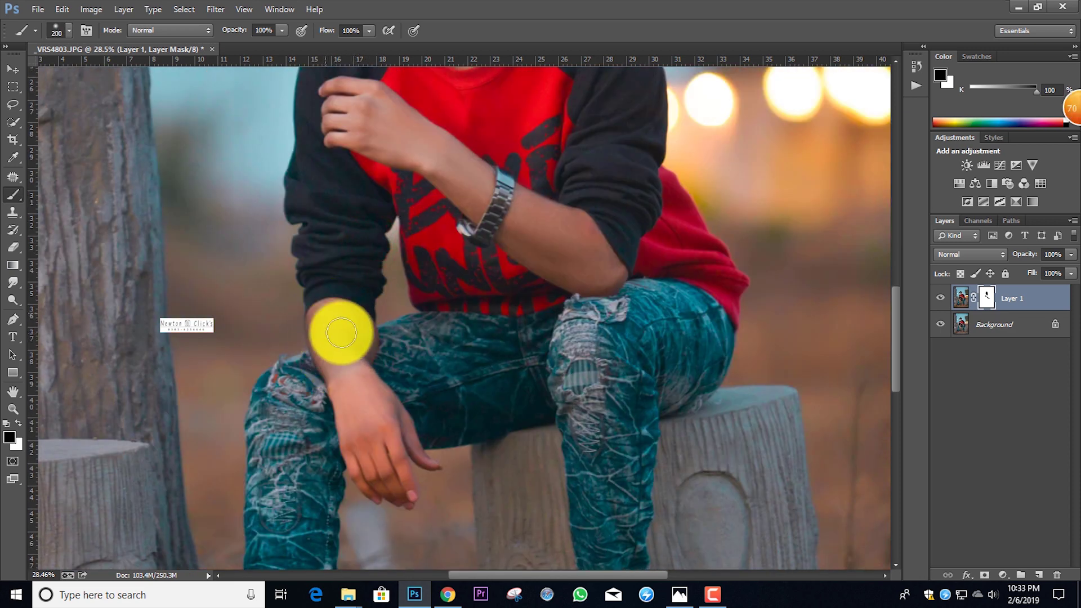
{"action": "scroll", "coordinate": [356, 356], "scroll_direction": "down", "scroll_amount": 1}
{"action": "scroll", "coordinate": [356, 356], "scroll_direction": "down", "scroll_amount": 1}
{"action": "key", "text": "["}
{"action": "key", "text": "["}
{"action": "left_click_drag", "start_coordinate": [371, 366], "coordinate": [405, 395]}
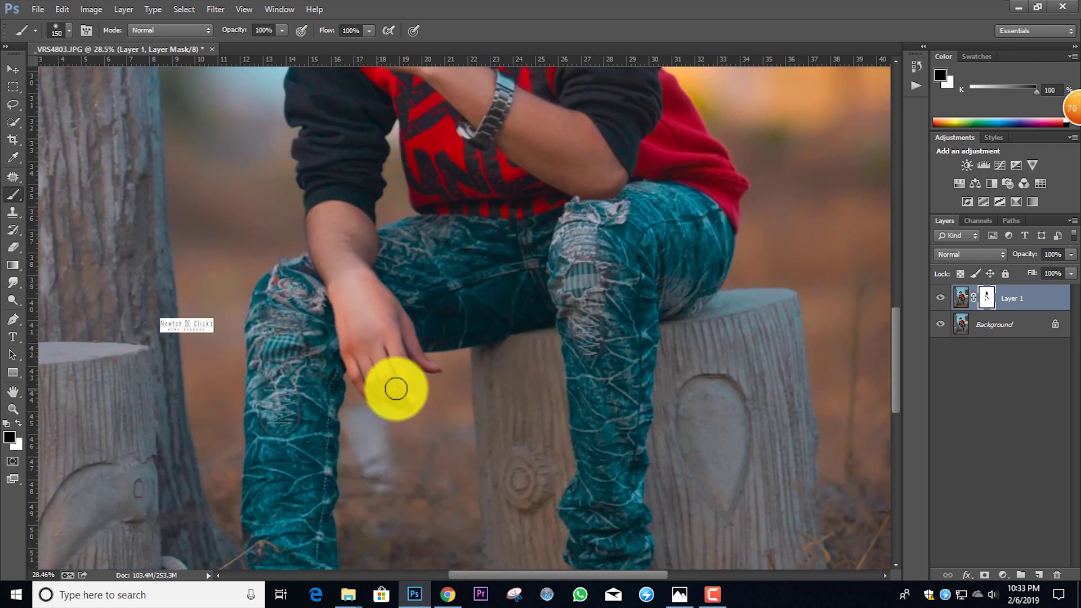
{"action": "mouse_move", "coordinate": [356, 337]}
{"action": "left_mouse_down"}
{"action": "mouse_move", "coordinate": [379, 379]}
{"action": "mouse_move", "coordinate": [375, 339]}
{"action": "mouse_move", "coordinate": [389, 334]}
{"action": "mouse_move", "coordinate": [378, 306]}
{"action": "mouse_move", "coordinate": [345, 233]}
{"action": "mouse_move", "coordinate": [336, 270]}
{"action": "mouse_move", "coordinate": [321, 243]}
{"action": "left_mouse_up"}
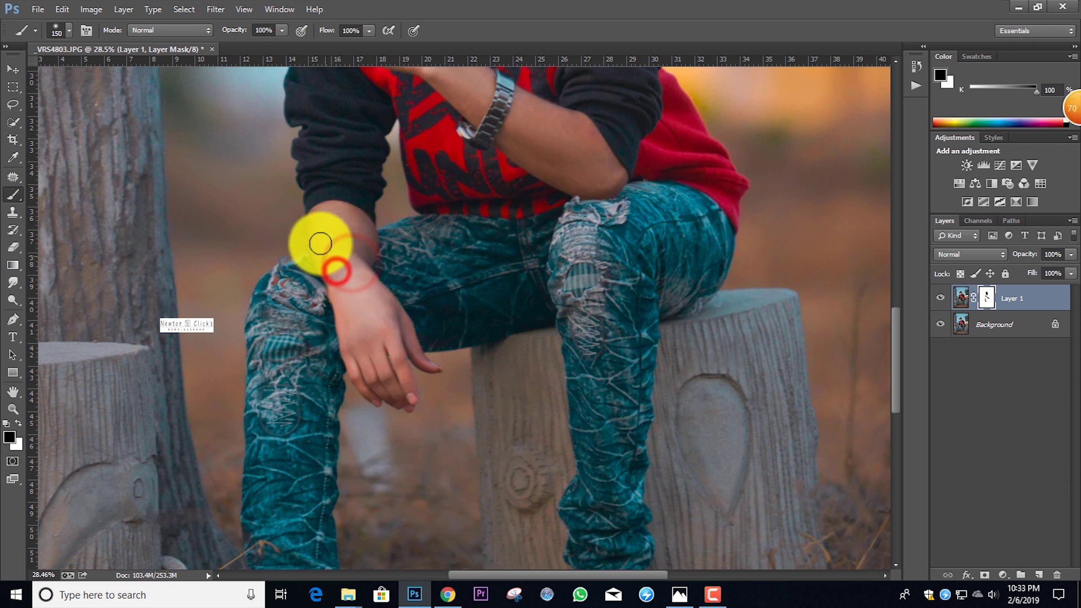
{"action": "scroll", "coordinate": [353, 283], "scroll_direction": "down", "scroll_amount": 2}
{"action": "key", "text": "]"}
{"action": "mouse_move", "coordinate": [366, 316]}
{"action": "left_mouse_down"}
{"action": "mouse_move", "coordinate": [400, 338]}
{"action": "mouse_move", "coordinate": [393, 319]}
{"action": "left_mouse_up"}
Go over the raised hand and forearm once more on the mask with the brush at size 200.
{"action": "scroll", "coordinate": [394, 316], "scroll_direction": "up", "scroll_amount": 7}
{"action": "key", "text": "]"}
{"action": "mouse_move", "coordinate": [394, 174]}
{"action": "left_mouse_down"}
{"action": "mouse_move", "coordinate": [369, 156]}
{"action": "mouse_move", "coordinate": [375, 146]}
{"action": "mouse_move", "coordinate": [338, 162]}
{"action": "mouse_move", "coordinate": [587, 319]}
{"action": "mouse_move", "coordinate": [642, 255]}
{"action": "mouse_move", "coordinate": [606, 286]}
{"action": "mouse_move", "coordinate": [578, 268]}
{"action": "mouse_move", "coordinate": [595, 297]}
{"action": "mouse_move", "coordinate": [540, 267]}
{"action": "mouse_move", "coordinate": [575, 304]}
{"action": "left_mouse_up"}
{"action": "scroll", "coordinate": [612, 305], "scroll_direction": "down", "scroll_amount": 6}
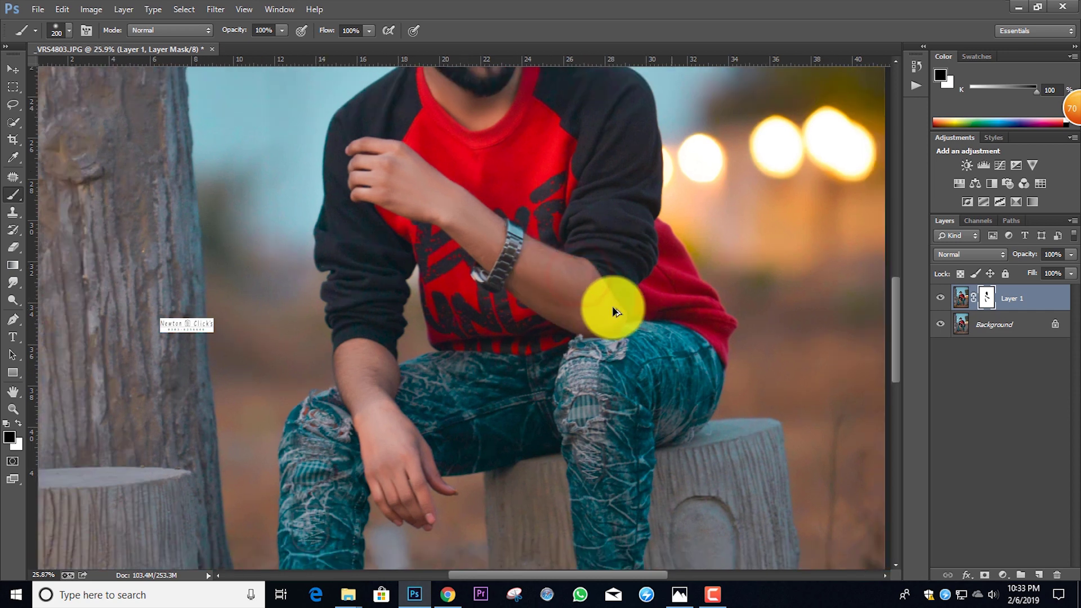
Inspect the masked skin areas up close and check the colours of the whole photo.
{"action": "scroll", "coordinate": [544, 303], "scroll_direction": "up", "scroll_amount": 1}
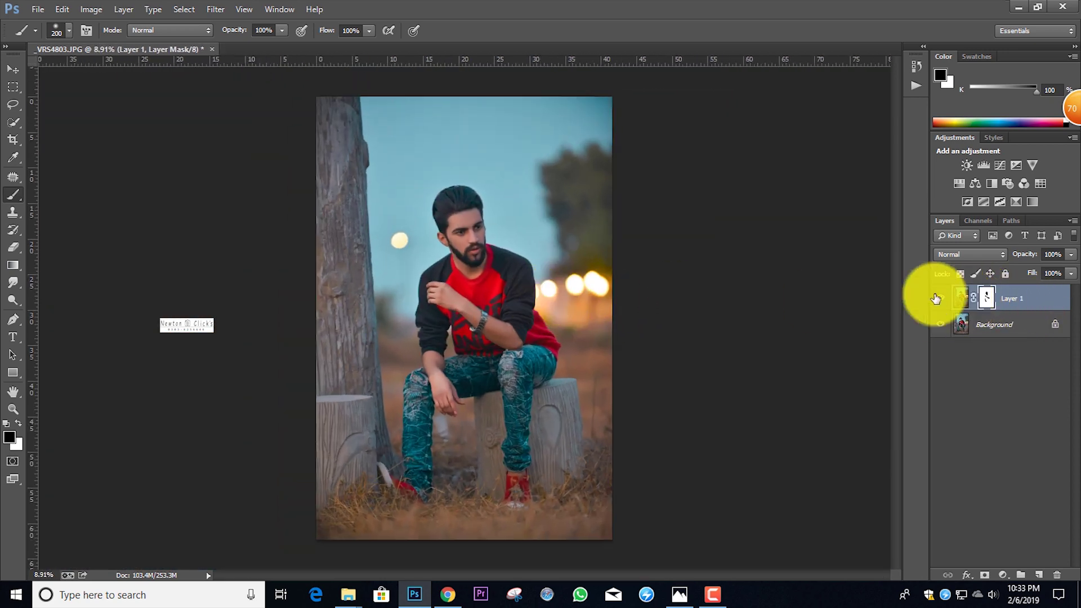
{"action": "scroll", "coordinate": [582, 187], "scroll_direction": "up", "scroll_amount": 4}
{"action": "scroll", "coordinate": [426, 228], "scroll_direction": "up", "scroll_amount": 2}
{"action": "mouse_move", "coordinate": [365, 270]}
{"action": "left_mouse_down"}
{"action": "mouse_move", "coordinate": [332, 231]}
{"action": "mouse_move", "coordinate": [311, 250]}
{"action": "mouse_move", "coordinate": [312, 291]}
{"action": "mouse_move", "coordinate": [273, 279]}
{"action": "mouse_move", "coordinate": [361, 332]}
{"action": "mouse_move", "coordinate": [373, 388]}
{"action": "mouse_move", "coordinate": [401, 361]}
{"action": "mouse_move", "coordinate": [354, 376]}
{"action": "mouse_move", "coordinate": [329, 369]}
{"action": "mouse_move", "coordinate": [393, 366]}
{"action": "mouse_move", "coordinate": [384, 206]}
{"action": "mouse_move", "coordinate": [371, 168]}
{"action": "mouse_move", "coordinate": [318, 117]}
{"action": "mouse_move", "coordinate": [376, 144]}
{"action": "left_mouse_up"}
{"action": "scroll", "coordinate": [434, 234], "scroll_direction": "down", "scroll_amount": 1}
{"action": "scroll", "coordinate": [433, 234], "scroll_direction": "down", "scroll_amount": 5}
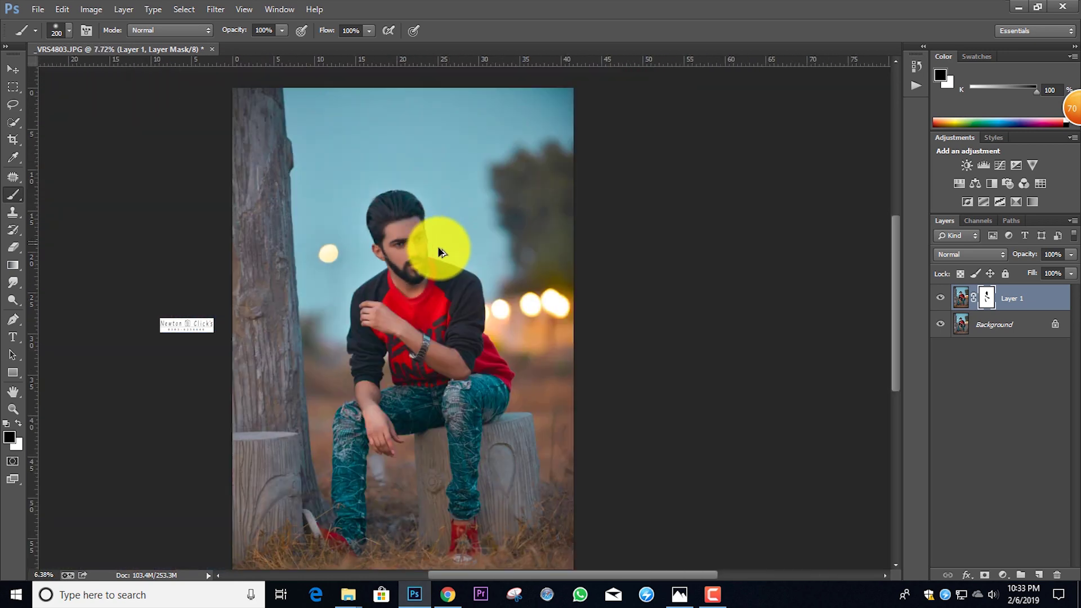
Merge and duplicate the masked photo layer, and set its Camera Raw saturation to Yellows +32, Greens +100 and Aquas +68, also raising Blues.
{"action": "scroll", "coordinate": [490, 294], "scroll_direction": "up", "scroll_amount": 1}
{"action": "left_click_drag", "start_coordinate": [975, 301], "coordinate": [820, 265]}
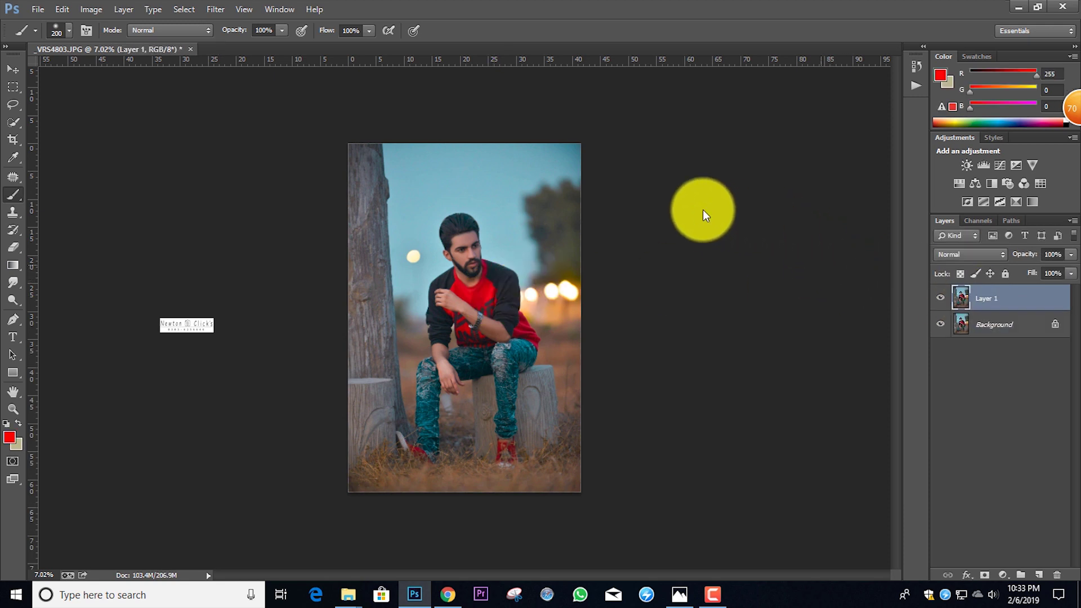
{"action": "key", "text": "ctrl+shift+a"}
{"action": "left_click", "coordinate": [792, 147]}
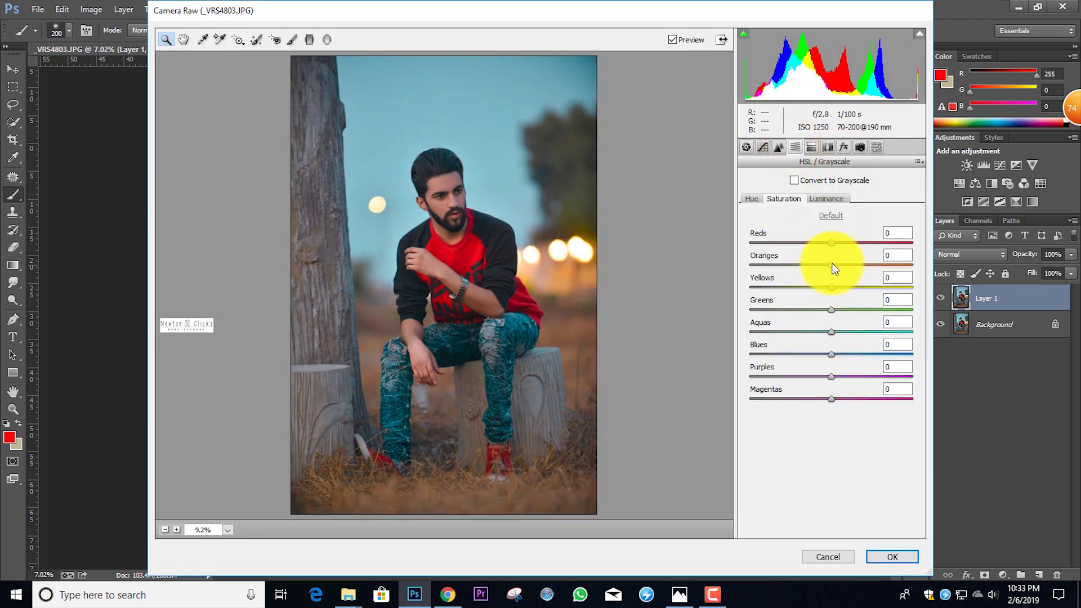
{"action": "left_click_drag", "start_coordinate": [835, 328], "coordinate": [924, 305]}
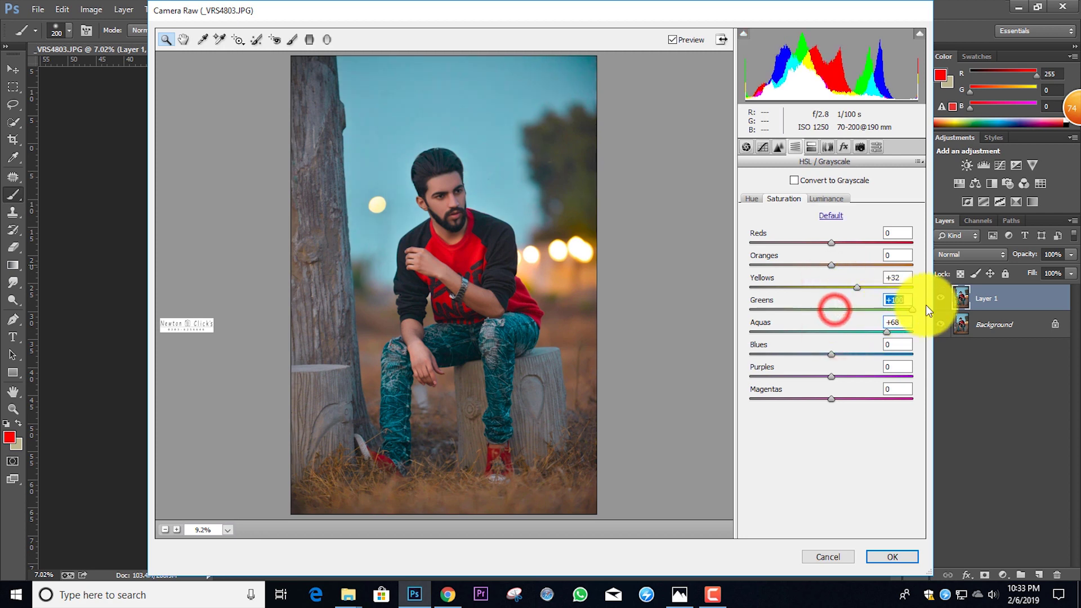
{"action": "left_click_drag", "start_coordinate": [863, 352], "coordinate": [850, 351]}
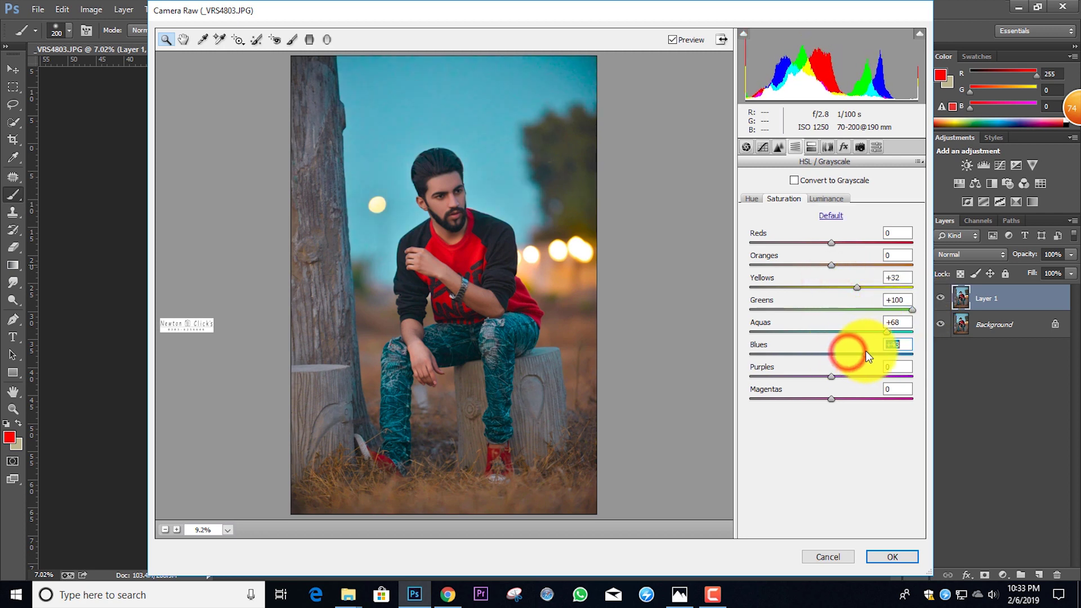
Shift the Blues hue to -36 and apply the Camera Raw adjustments to the layer.
{"action": "left_click", "coordinate": [751, 198]}
{"action": "left_click", "coordinate": [802, 354]}
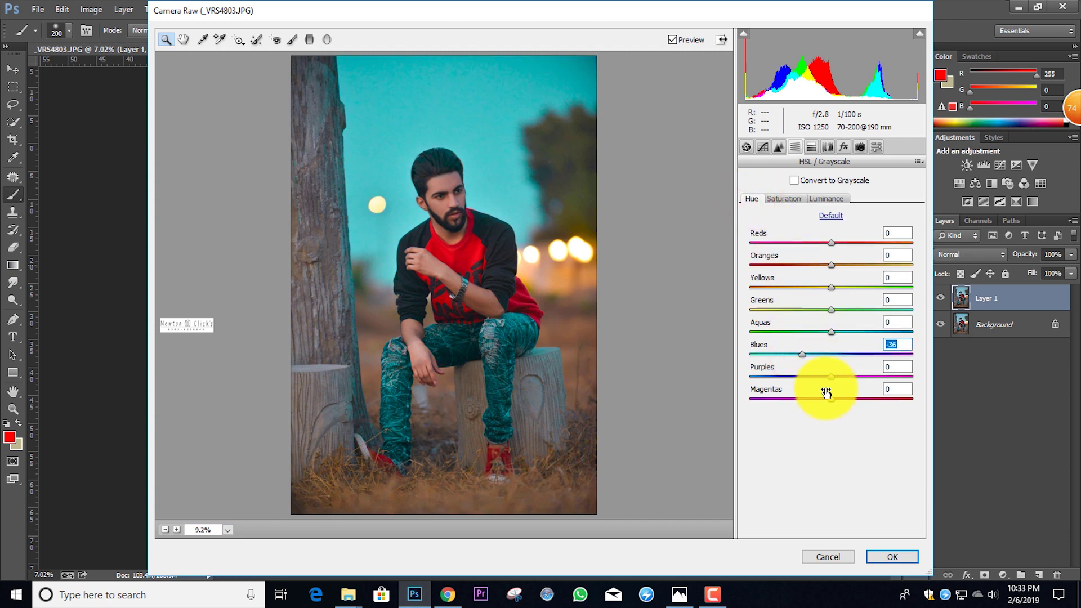
{"action": "left_click", "coordinate": [907, 557]}
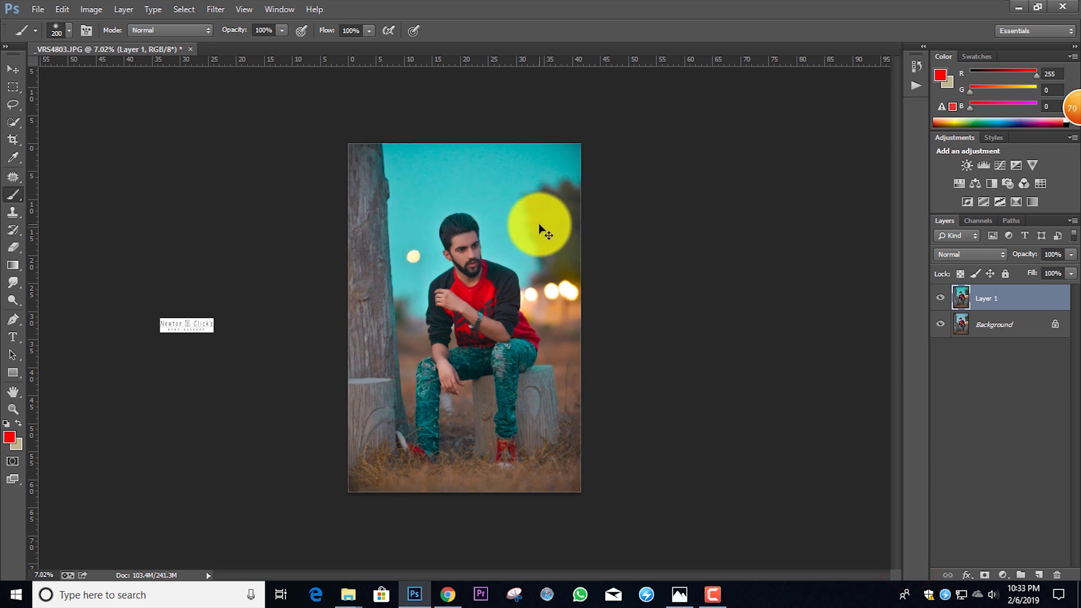
Split-tone the highlights of Layer 1 in Camera Raw with hue 57 and saturation 35.
{"action": "key", "text": "ctrl+shift+a"}
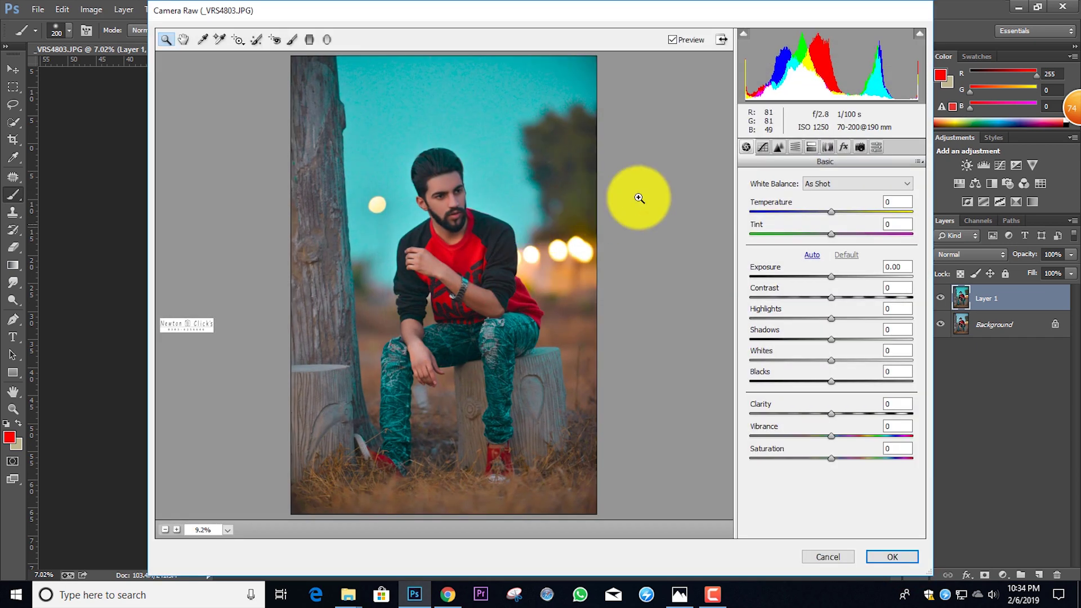
{"action": "left_click", "coordinate": [810, 147]}
{"action": "left_click_drag", "start_coordinate": [752, 223], "coordinate": [756, 184]}
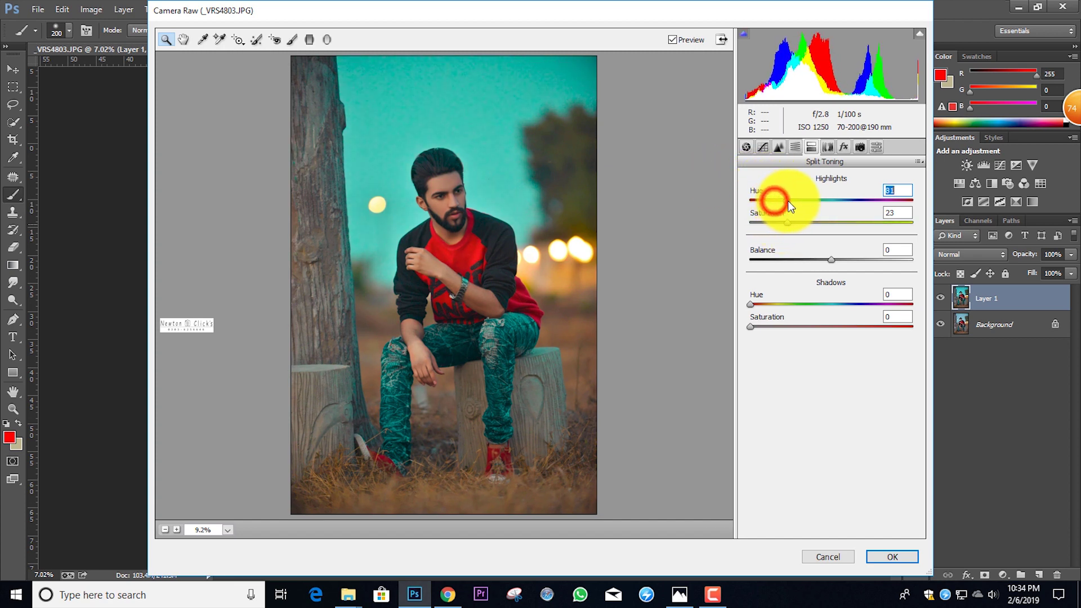
{"action": "left_click_drag", "start_coordinate": [808, 216], "coordinate": [809, 217]}
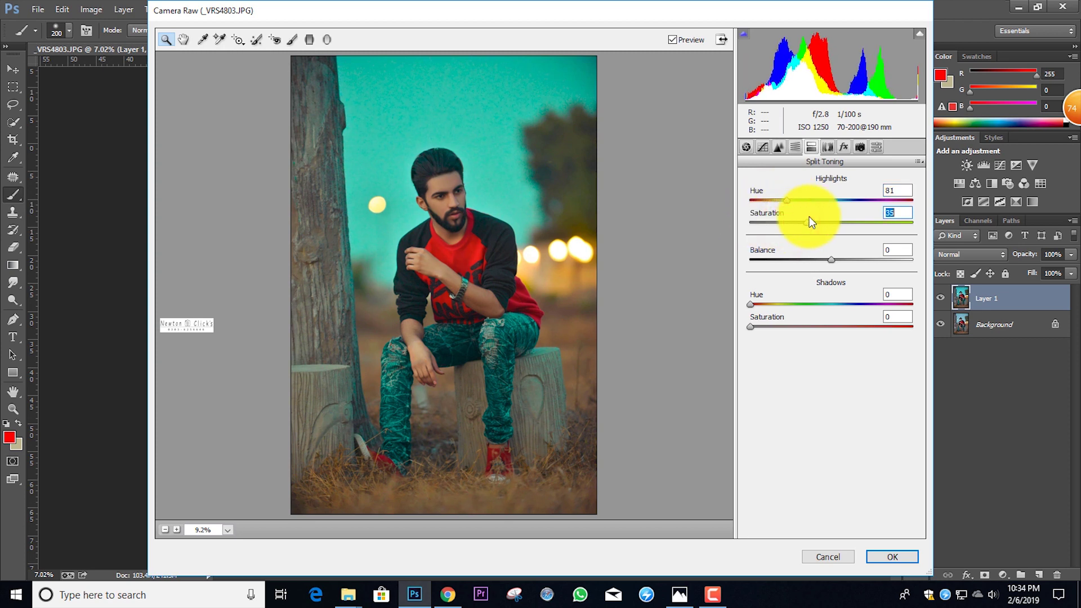
{"action": "mouse_move", "coordinate": [786, 200]}
{"action": "left_mouse_down"}
{"action": "mouse_move", "coordinate": [856, 202]}
{"action": "mouse_move", "coordinate": [767, 221]}
{"action": "mouse_move", "coordinate": [838, 221]}
{"action": "mouse_move", "coordinate": [796, 200]}
{"action": "mouse_move", "coordinate": [745, 199]}
{"action": "mouse_move", "coordinate": [779, 198]}
{"action": "left_mouse_up"}
{"action": "mouse_move", "coordinate": [791, 199]}
{"action": "left_mouse_down"}
{"action": "mouse_move", "coordinate": [762, 199]}
{"action": "mouse_move", "coordinate": [775, 199]}
{"action": "left_mouse_up"}
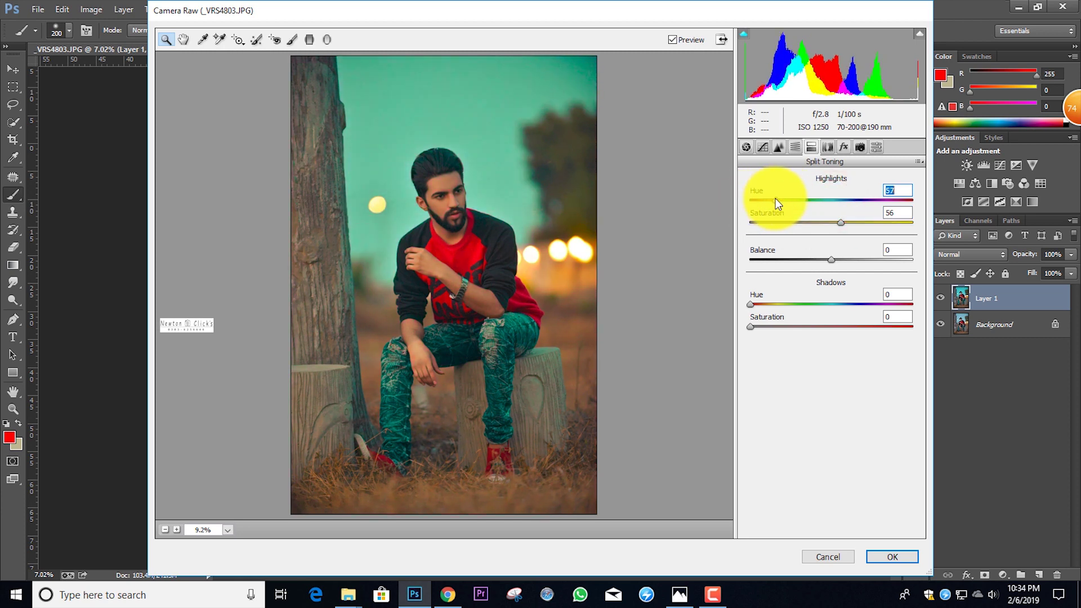
{"action": "left_click_drag", "start_coordinate": [837, 222], "coordinate": [806, 222]}
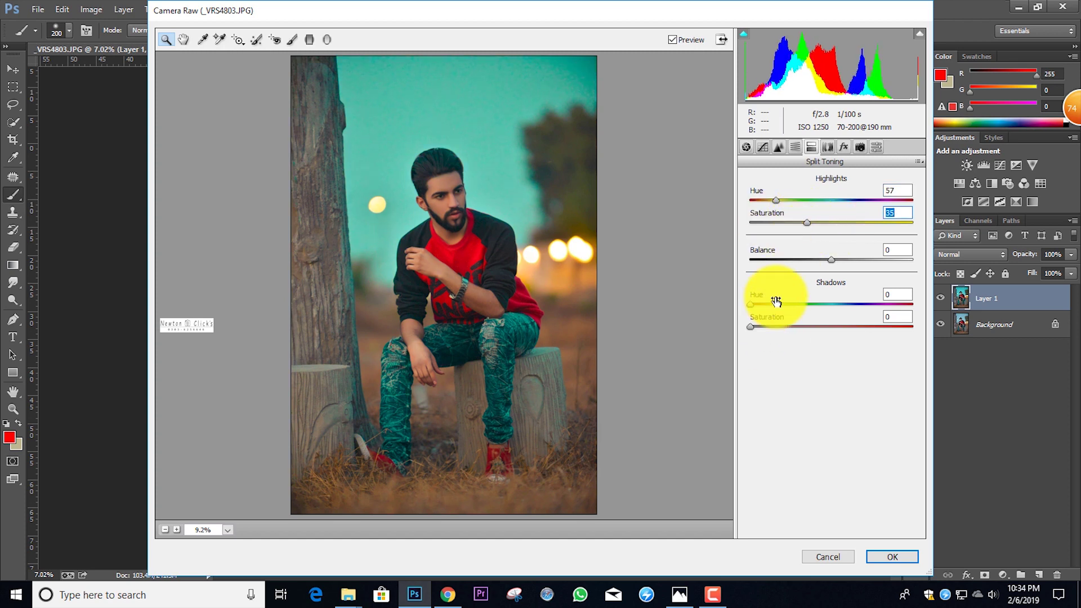
Set the split toning balance to -26 and the shadows to hue 236 and saturation 12, and apply the filter.
{"action": "left_click_drag", "start_coordinate": [831, 259], "coordinate": [809, 259]}
{"action": "left_click_drag", "start_coordinate": [751, 326], "coordinate": [859, 303]}
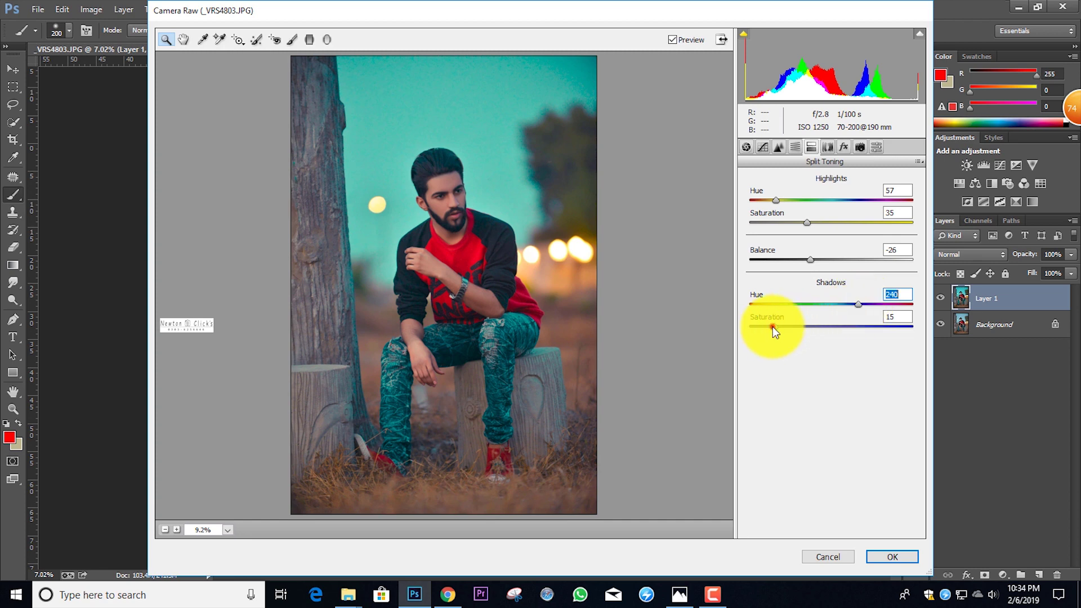
{"action": "left_click_drag", "start_coordinate": [773, 326], "coordinate": [763, 327]}
{"action": "mouse_move", "coordinate": [857, 304]}
{"action": "left_mouse_down"}
{"action": "mouse_move", "coordinate": [749, 301]}
{"action": "mouse_move", "coordinate": [853, 303]}
{"action": "left_mouse_up"}
{"action": "left_click_drag", "start_coordinate": [764, 323], "coordinate": [769, 324]}
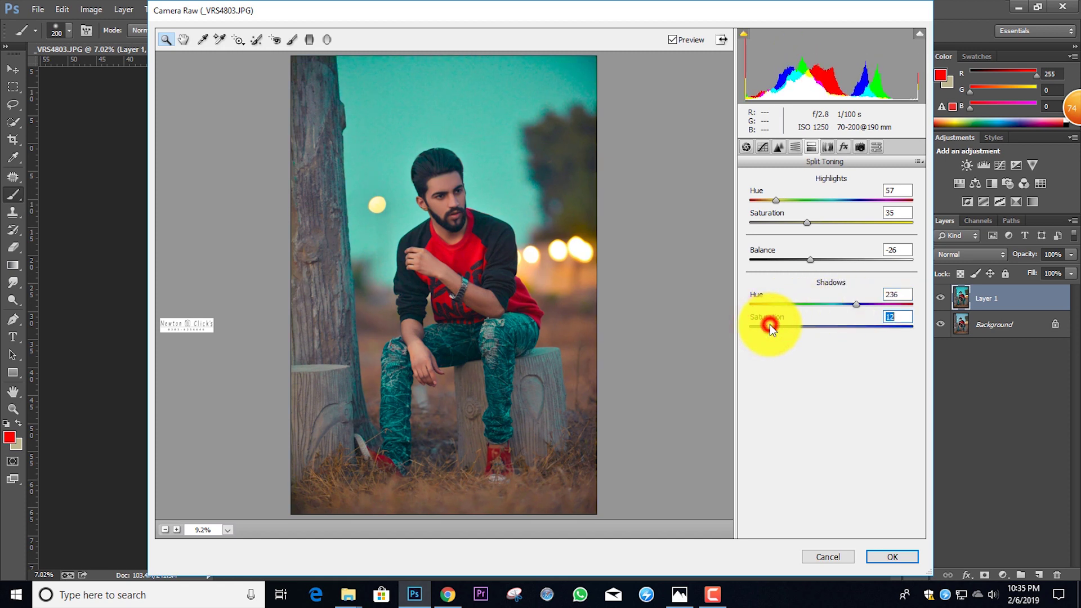
{"action": "left_click", "coordinate": [891, 557]}
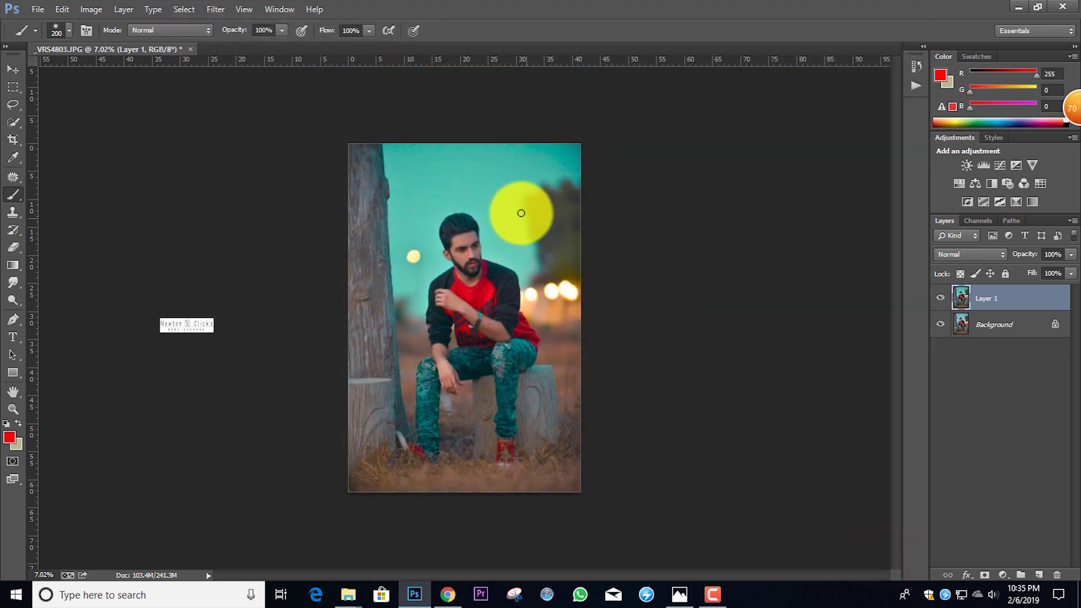
Select the man's hair with the Quick Selection tool.
{"action": "scroll", "coordinate": [463, 210], "scroll_direction": "up", "scroll_amount": 5}
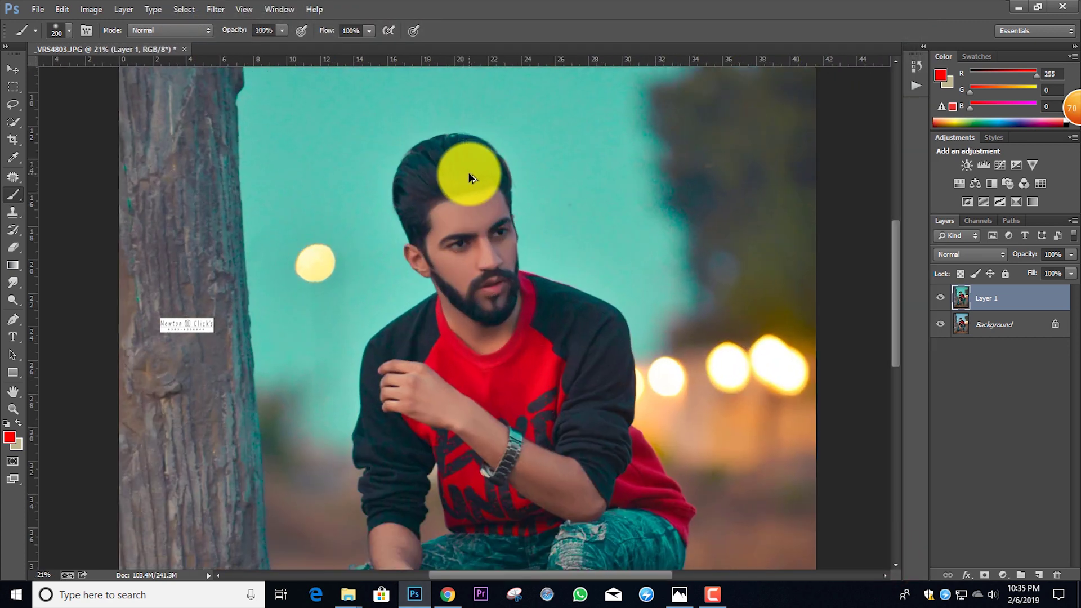
{"action": "left_click", "coordinate": [12, 125]}
{"action": "mouse_move", "coordinate": [397, 221]}
{"action": "left_mouse_down"}
{"action": "mouse_move", "coordinate": [466, 188]}
{"action": "mouse_move", "coordinate": [473, 208]}
{"action": "left_mouse_up"}
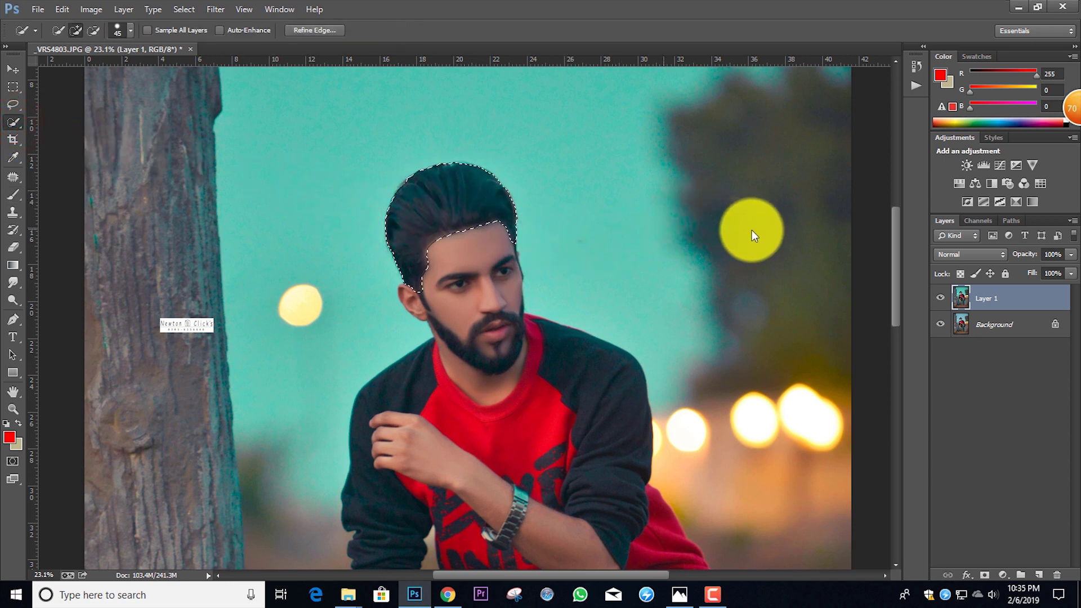
Remove the teal cast from the selected hair in Camera Raw by lowering Blues saturation to -43 and reducing Aquas, and deselect.
{"action": "key", "text": "ctrl+shift+a"}
{"action": "left_click", "coordinate": [794, 147]}
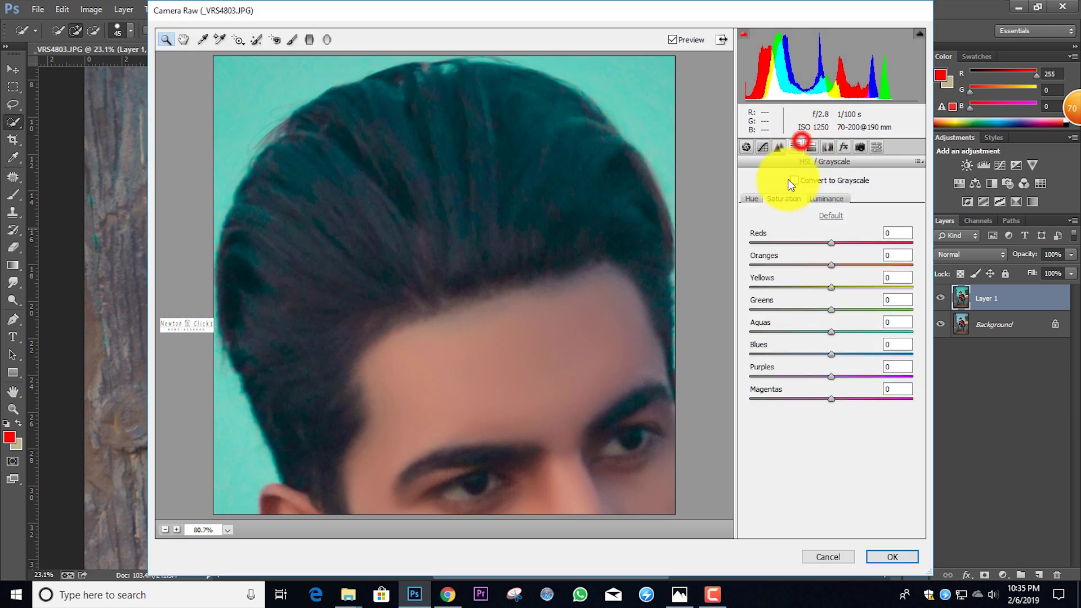
{"action": "left_click", "coordinate": [796, 354]}
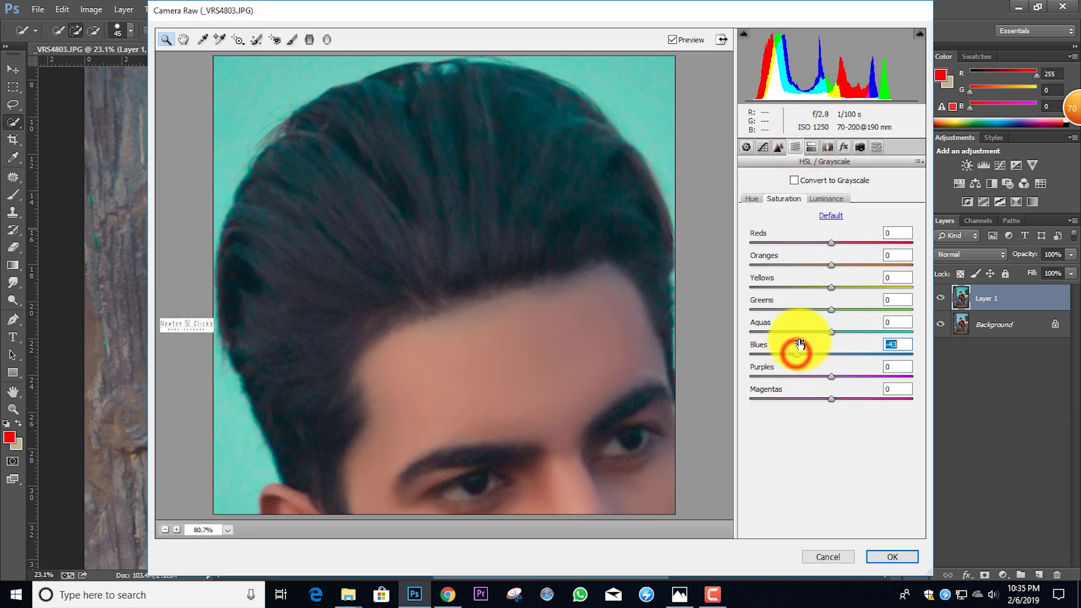
{"action": "left_click", "coordinate": [793, 331]}
{"action": "left_click", "coordinate": [892, 556]}
{"action": "key", "text": "ctrl+d"}
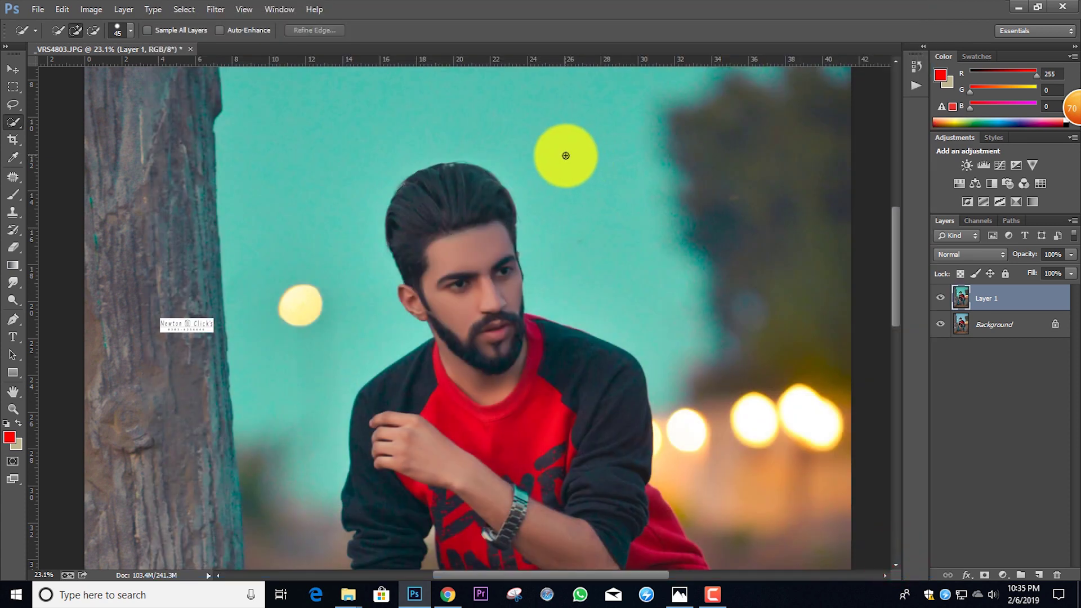
Check the whole photo and merge Layer 1 into the Background.
{"action": "scroll", "coordinate": [565, 159], "scroll_direction": "down", "scroll_amount": 6}
{"action": "scroll", "coordinate": [565, 162], "scroll_direction": "up", "scroll_amount": 3}
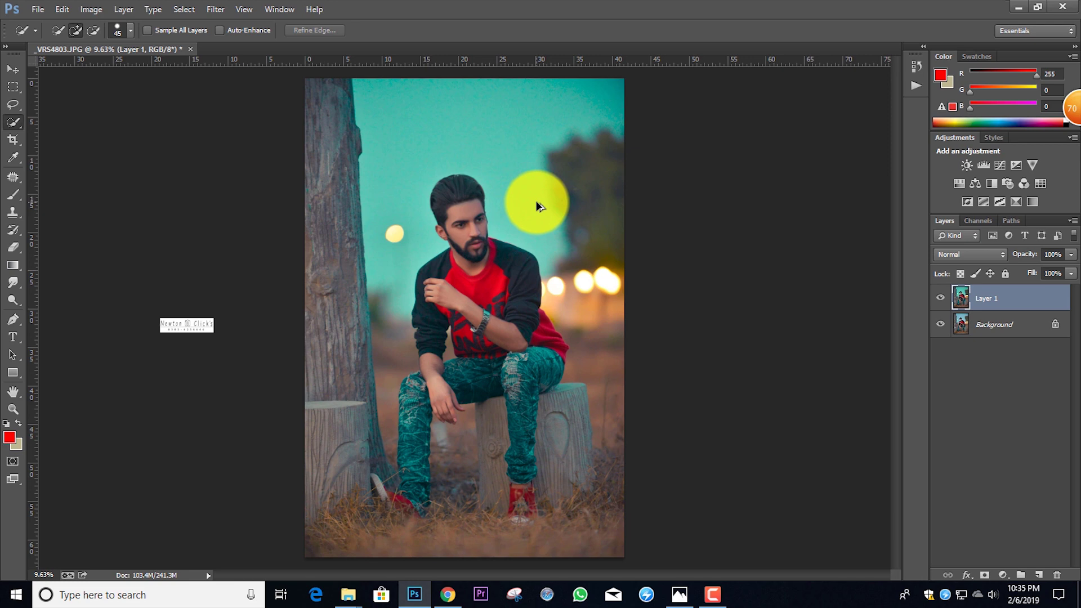
{"action": "key", "text": "ctrl+e"}
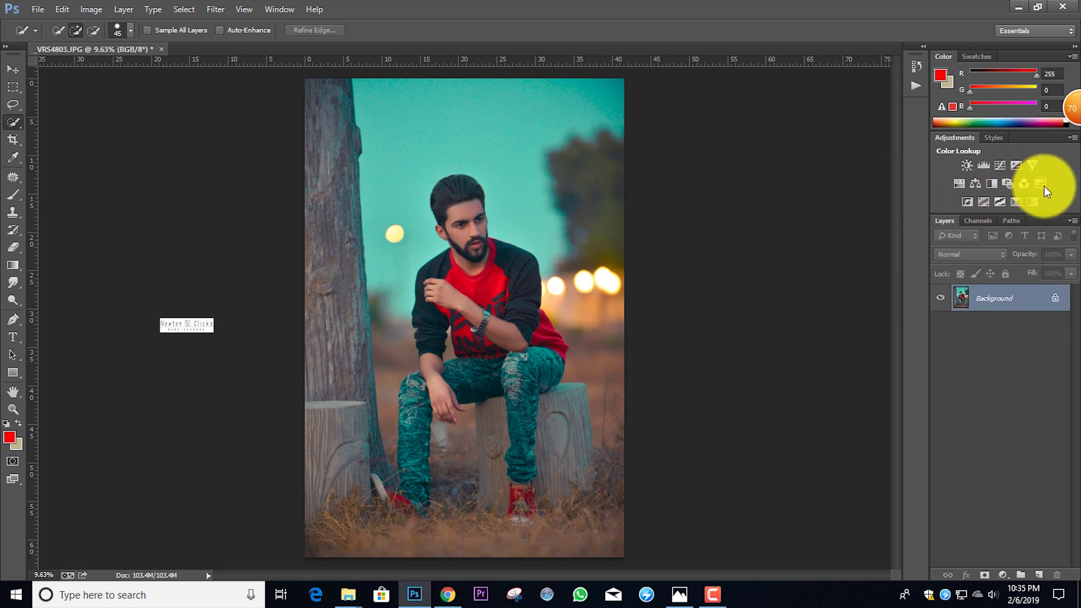
Add a Color Lookup adjustment layer using the FallColors.look 3D LUT.
{"action": "left_click", "coordinate": [1042, 184]}
{"action": "left_click", "coordinate": [795, 126]}
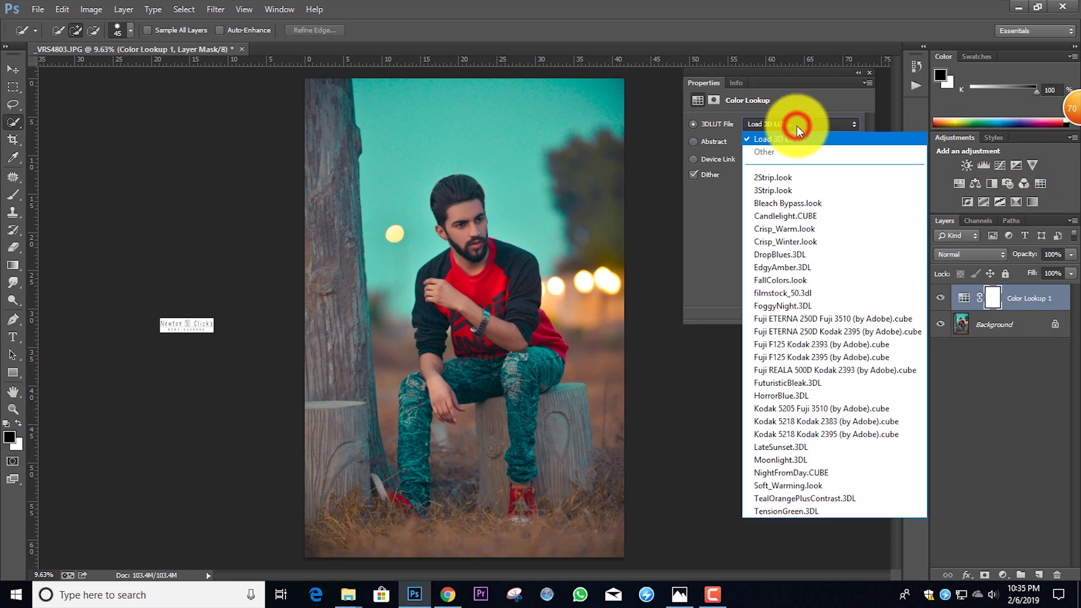
{"action": "left_click", "coordinate": [806, 280]}
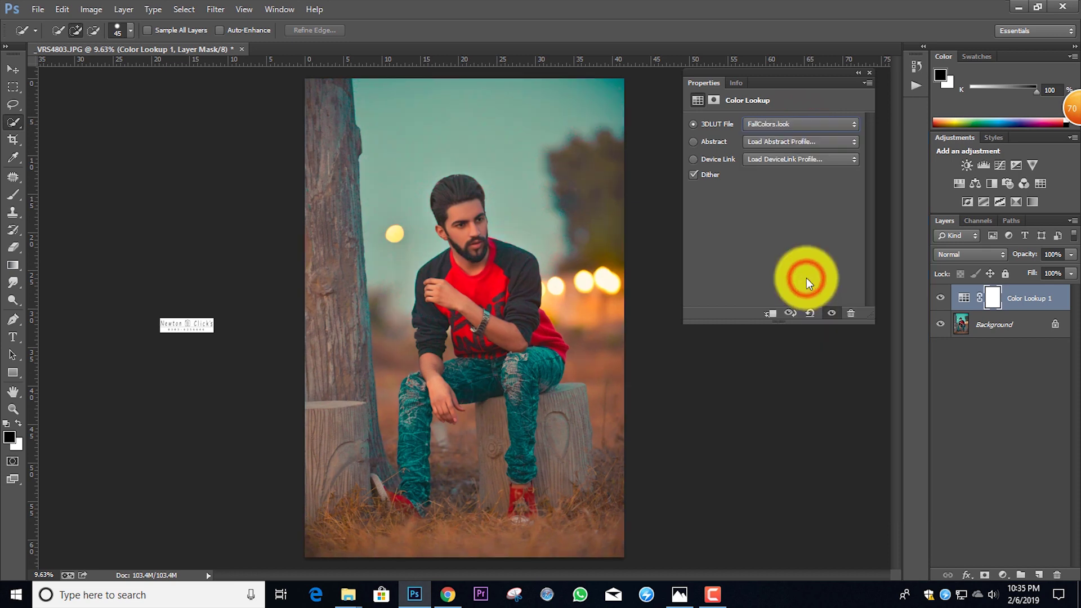
{"action": "left_click", "coordinate": [858, 72]}
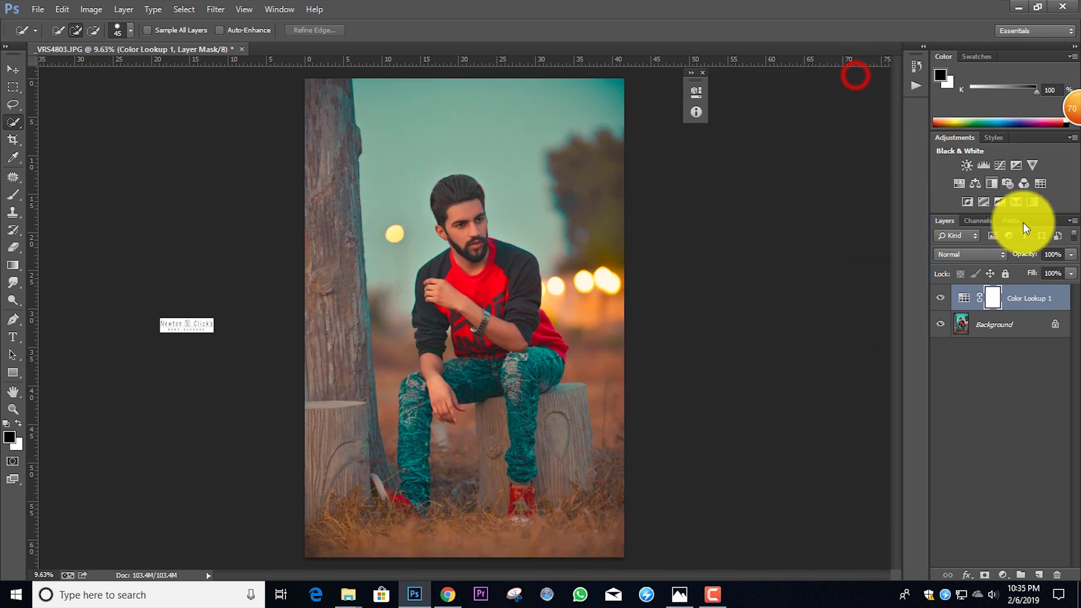
Lower the FallColors lookup layer's opacity to 14% and merge it into the Background.
{"action": "left_click", "coordinate": [1070, 254]}
{"action": "left_click", "coordinate": [1012, 268]}
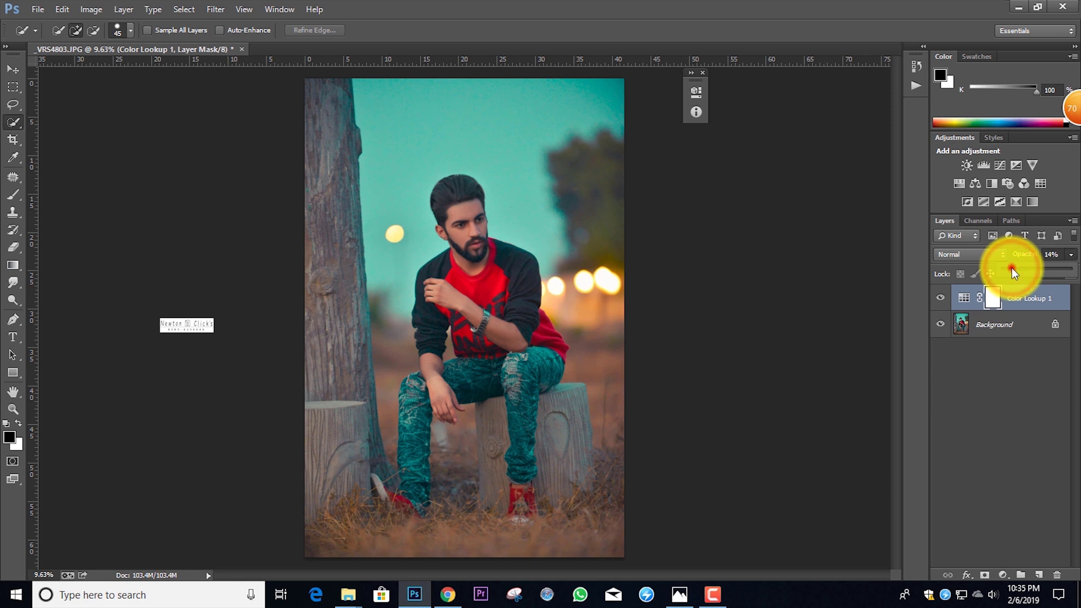
{"action": "left_click", "coordinate": [952, 372]}
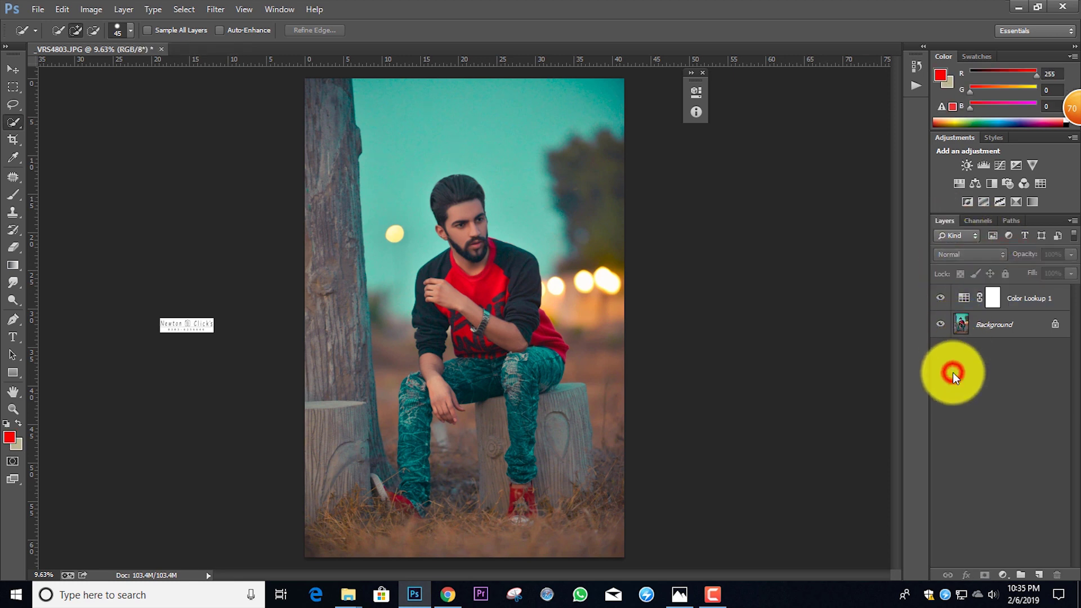
{"action": "key", "text": "ctrl+shift+e"}
Add another Color Lookup adjustment and preview its 3D LUTs one after another from 2Strip.look to FallColors.look.
{"action": "left_click", "coordinate": [1036, 184]}
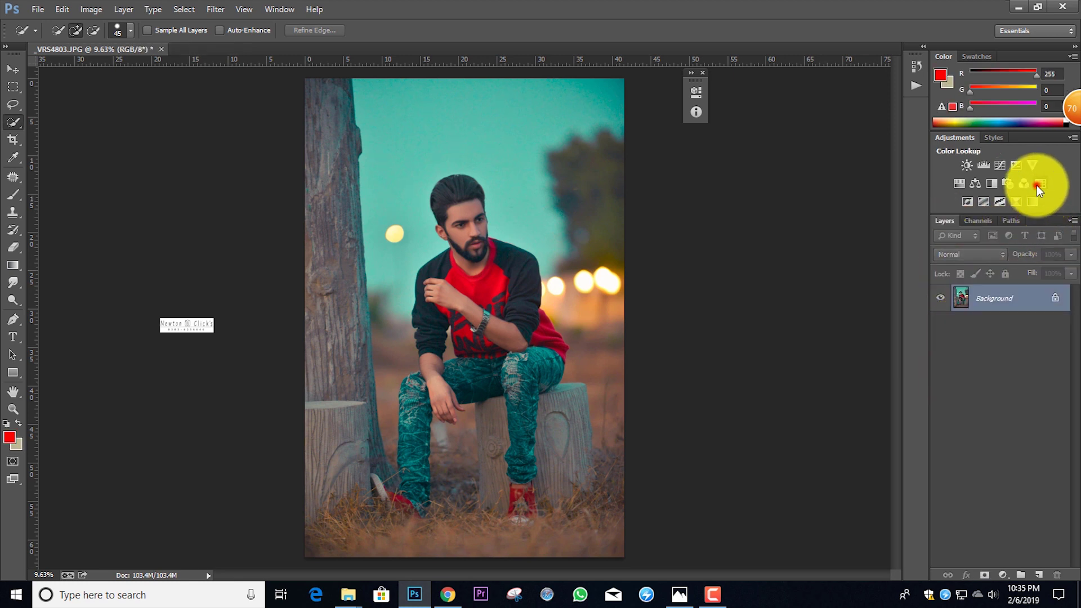
{"action": "left_click_drag", "start_coordinate": [601, 85], "coordinate": [756, 83]}
{"action": "left_click", "coordinate": [745, 130]}
{"action": "key", "text": "Down"}
{"action": "key", "text": "Down"}
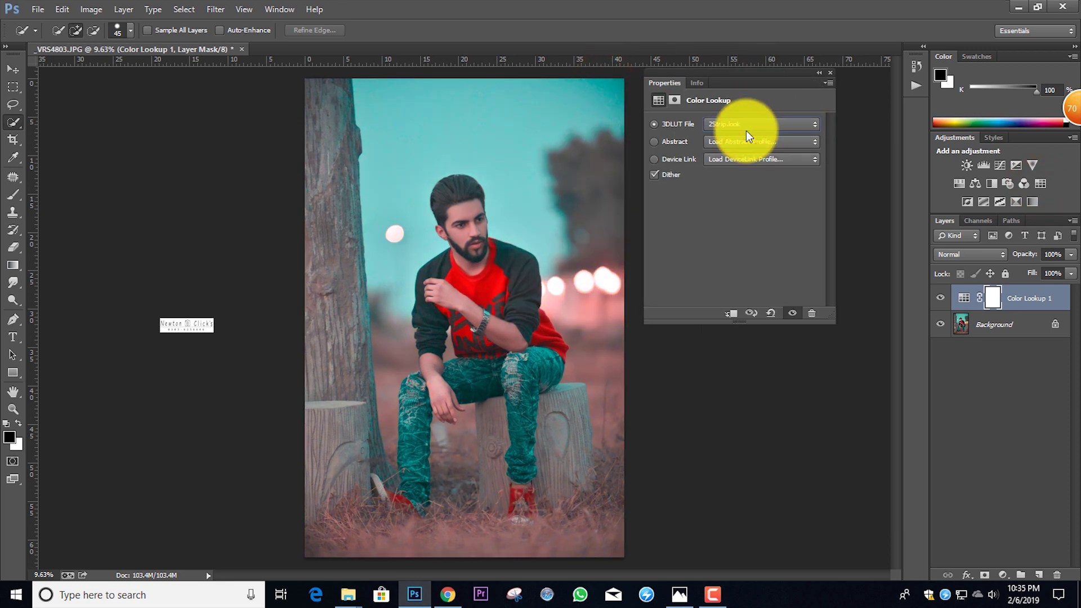
{"action": "key", "text": "Up"}
{"action": "key", "text": "Down"}
{"action": "key", "text": "Down"}
{"action": "key", "text": "Down"}
{"action": "key", "text": "Down"}
{"action": "key", "text": "Down"}
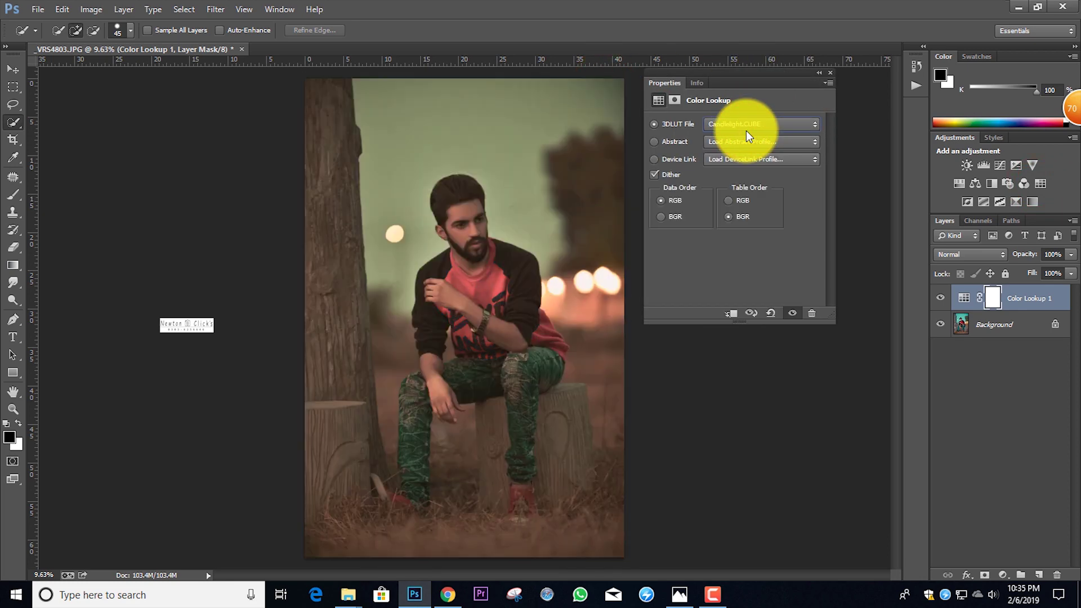
{"action": "key", "text": "Down"}
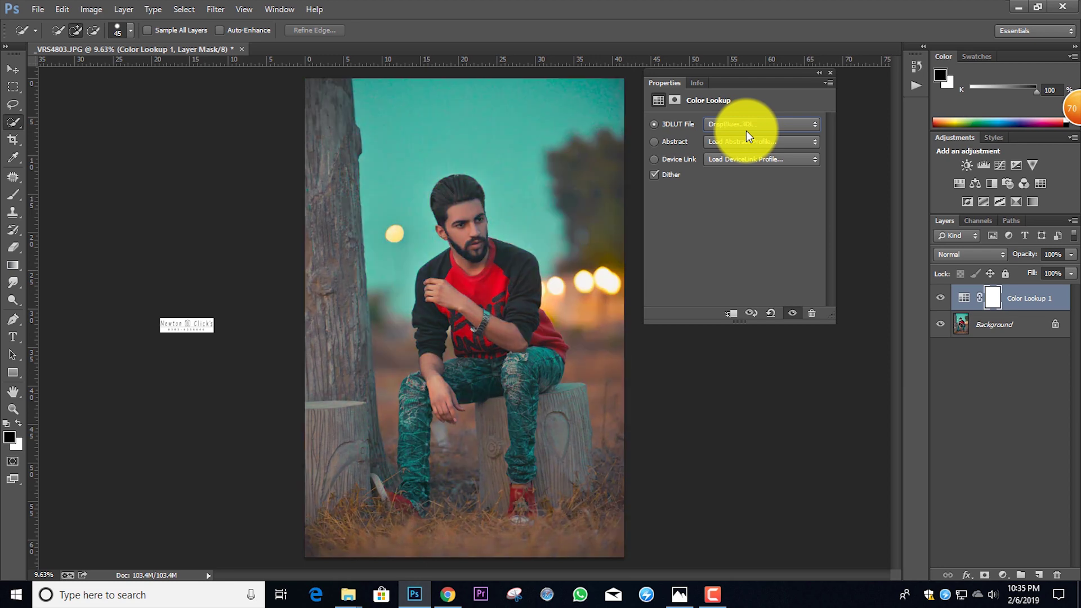
{"action": "key", "text": "Down"}
{"action": "key", "text": "Down"}
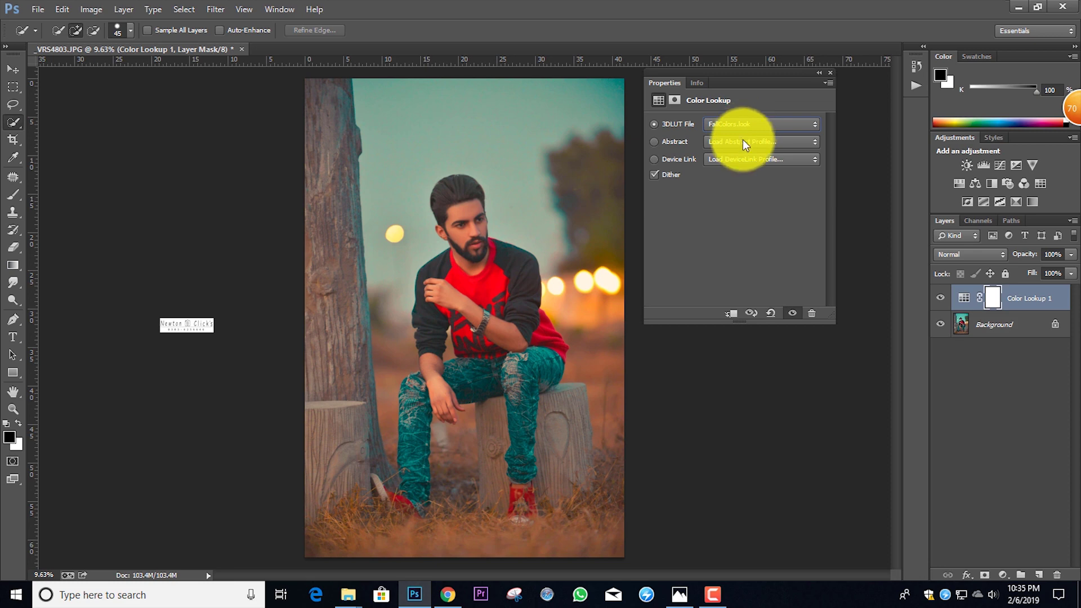
Try TensionGreen.3DL and the LUTs listed before it, ending on LateSunset.3DL for the new lookup layer.
{"action": "left_click", "coordinate": [741, 131]}
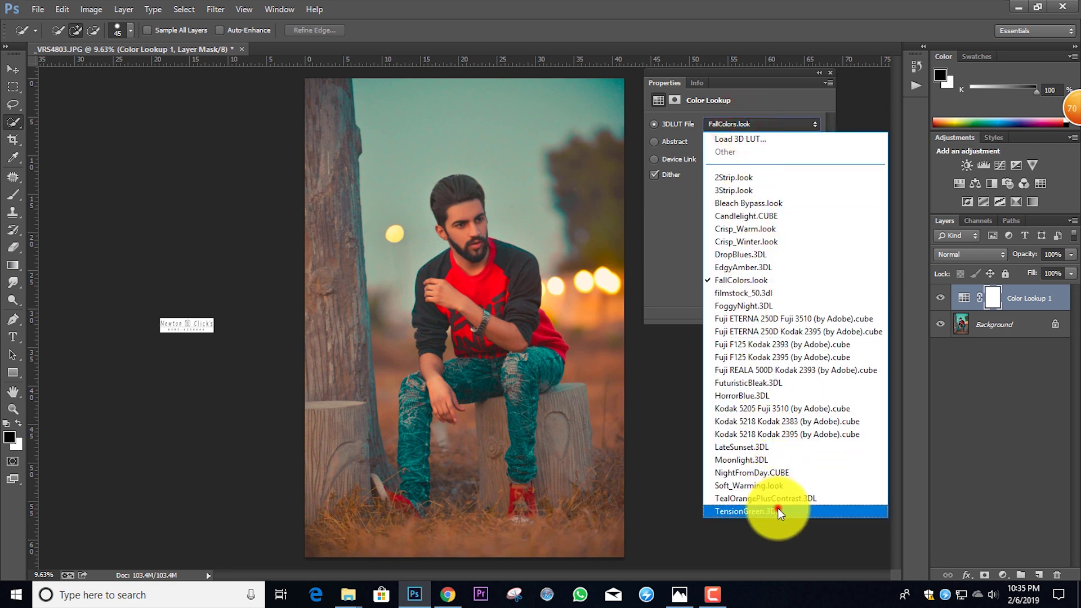
{"action": "left_click", "coordinate": [778, 508]}
{"action": "key", "text": "Up"}
{"action": "key", "text": "Up"}
{"action": "key", "text": "Up"}
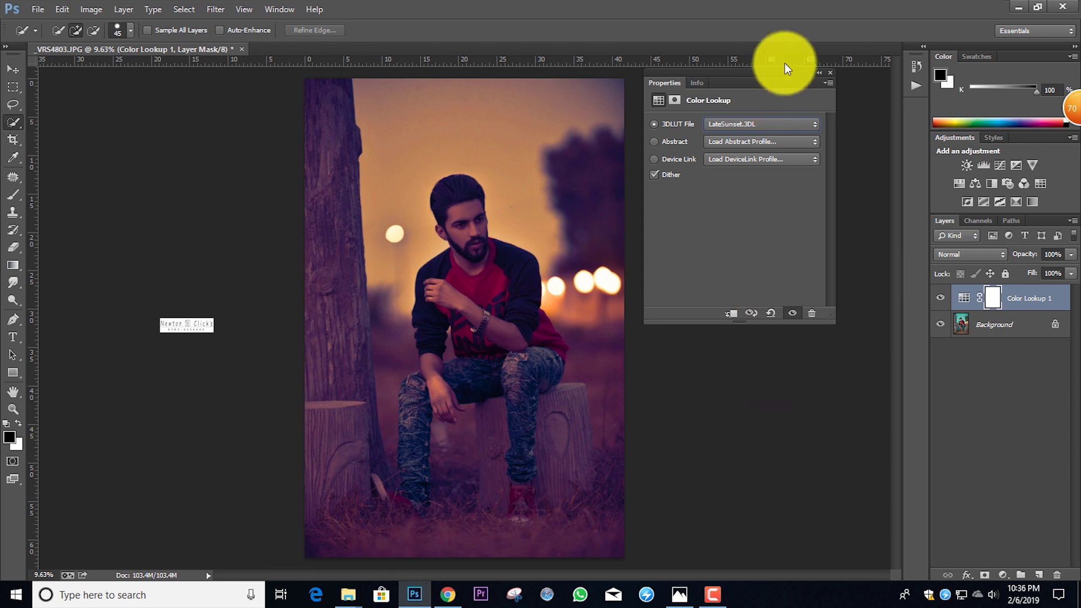
Reduce the LateSunset lookup layer's opacity to 21%.
{"action": "left_click", "coordinate": [815, 73]}
{"action": "left_click", "coordinate": [1070, 254]}
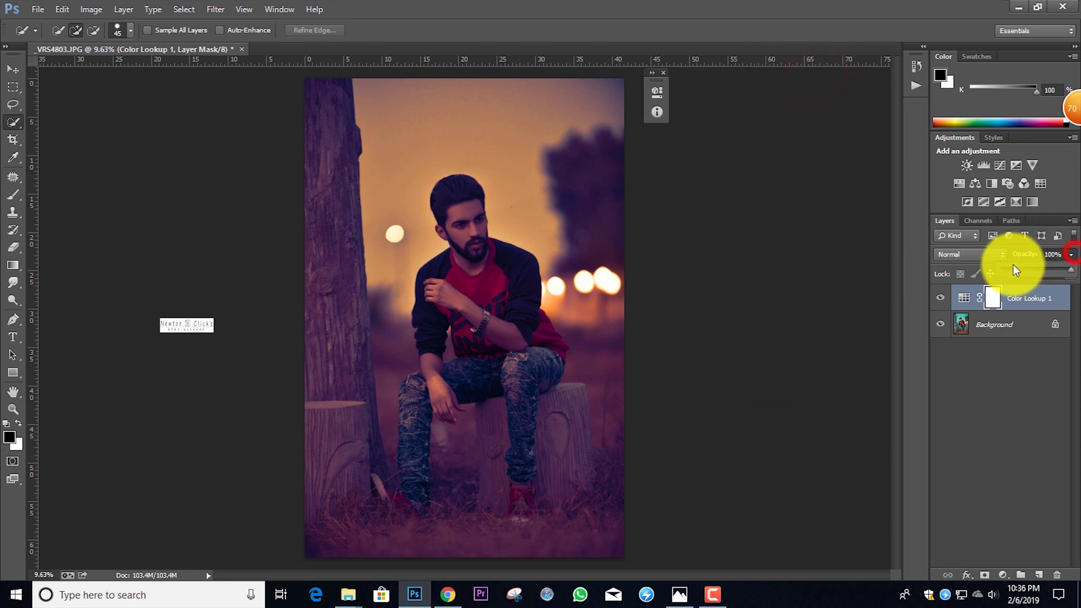
{"action": "mouse_move", "coordinate": [1012, 268]}
{"action": "left_mouse_down"}
{"action": "mouse_move", "coordinate": [998, 265]}
{"action": "mouse_move", "coordinate": [1015, 264]}
{"action": "left_mouse_up"}
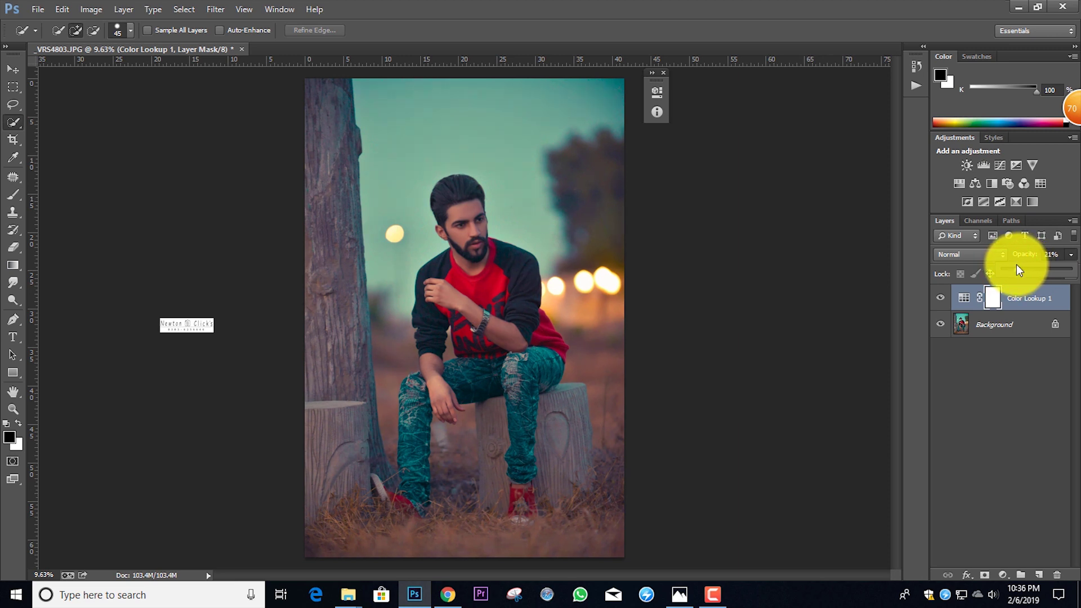
Merge the LateSunset lookup layer into the Background and add a new Color Lookup adjustment using the AnimePalette device link.
{"action": "left_click", "coordinate": [1049, 430]}
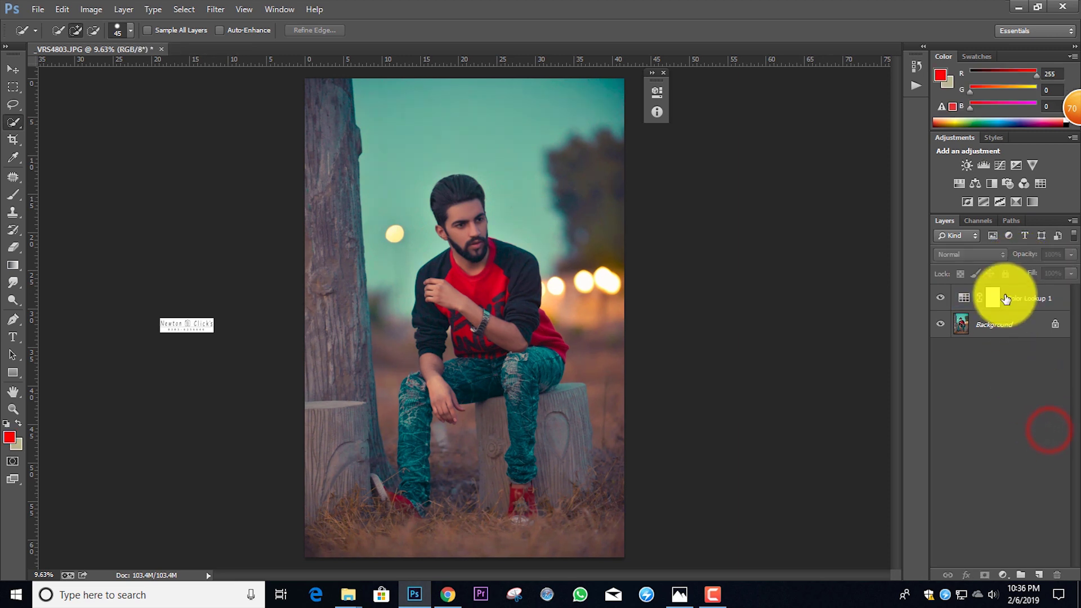
{"action": "key", "text": "ctrl+shift+e"}
{"action": "left_click", "coordinate": [1041, 183]}
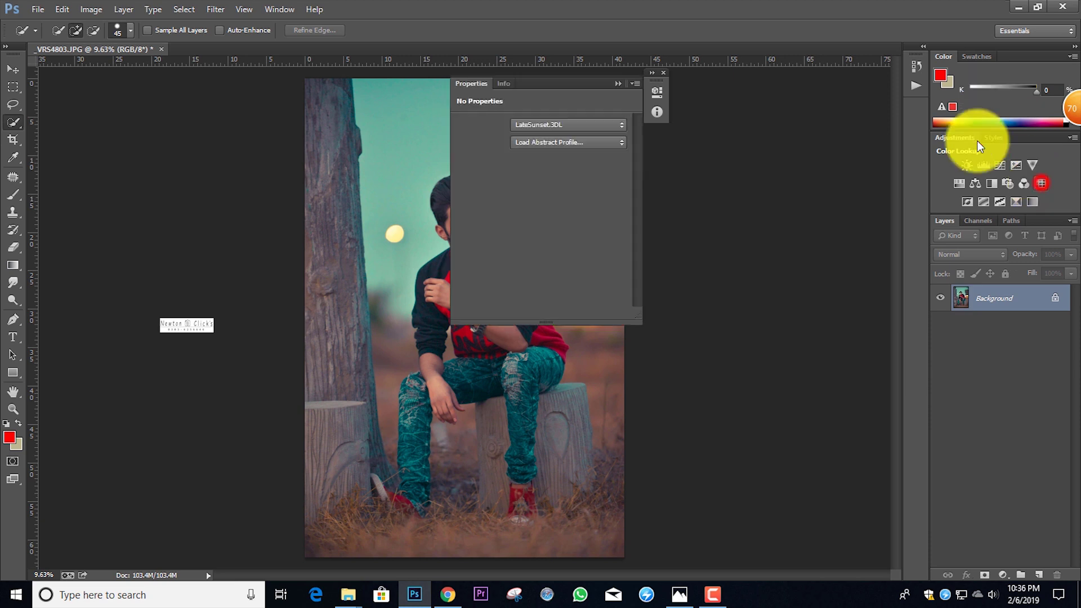
{"action": "left_click_drag", "start_coordinate": [570, 87], "coordinate": [755, 80]}
{"action": "left_click", "coordinate": [752, 154]}
{"action": "left_click", "coordinate": [752, 154]}
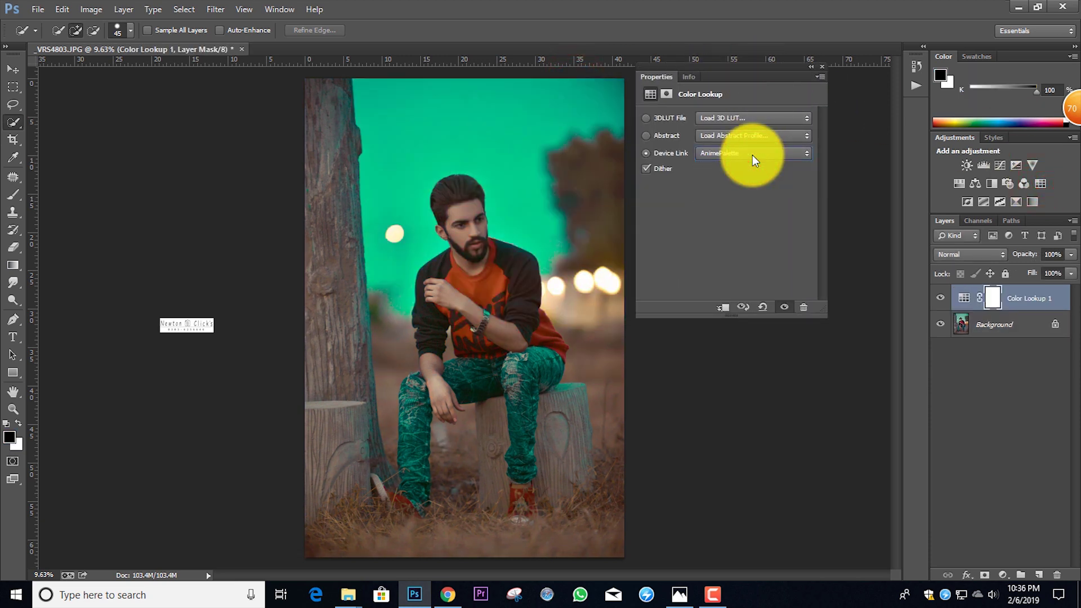
{"action": "key", "text": "Down"}
{"action": "key", "text": "Up"}
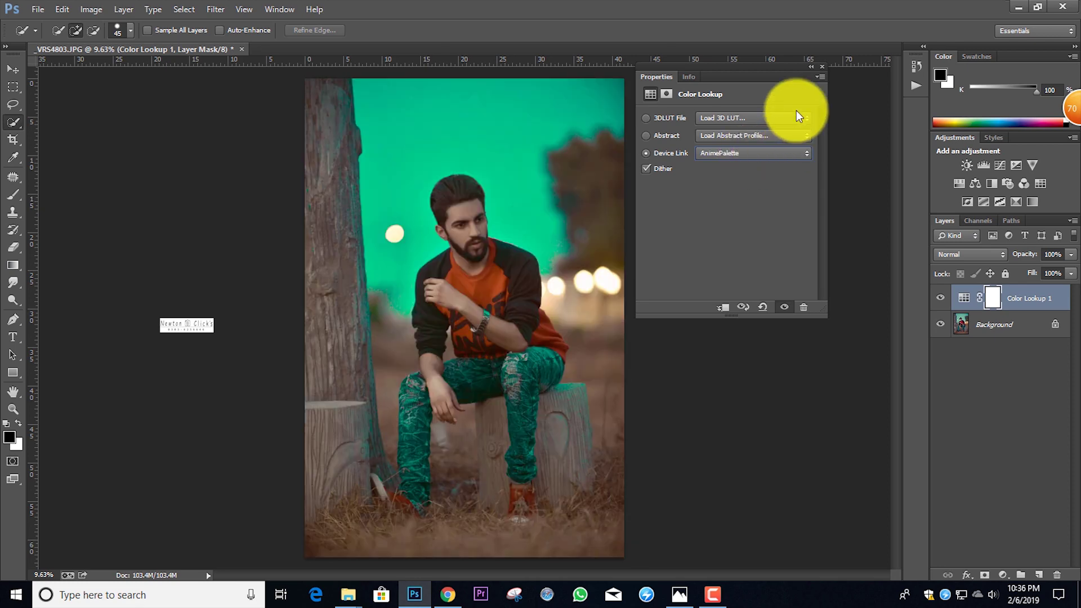
Reduce the AnimePalette lookup layer's opacity to 47% and merge it into the Background.
{"action": "left_click", "coordinate": [810, 67]}
{"action": "left_click", "coordinate": [1070, 254]}
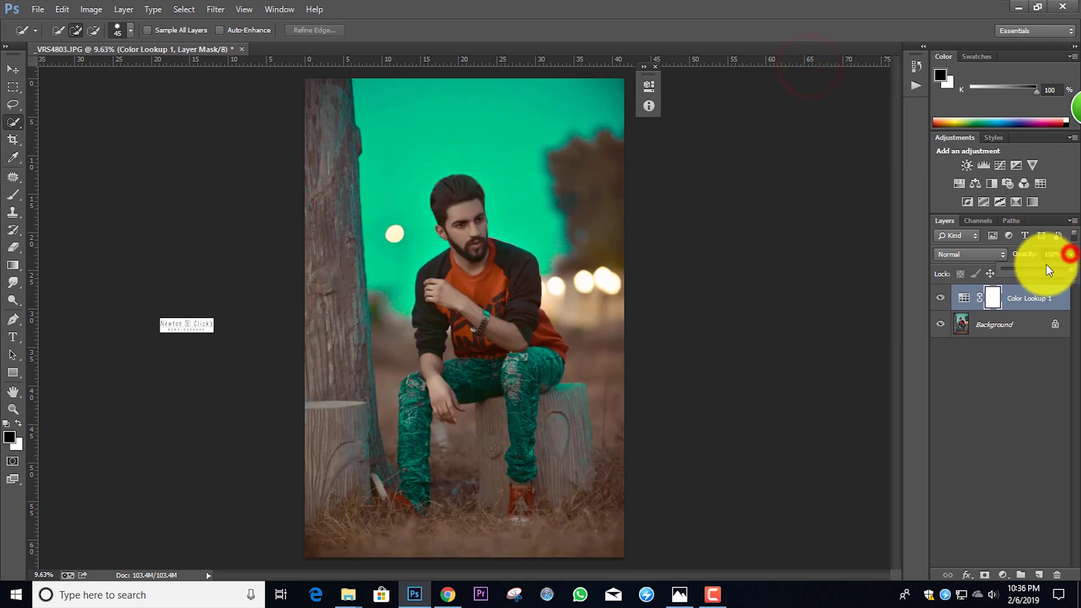
{"action": "left_click_drag", "start_coordinate": [1048, 266], "coordinate": [983, 259]}
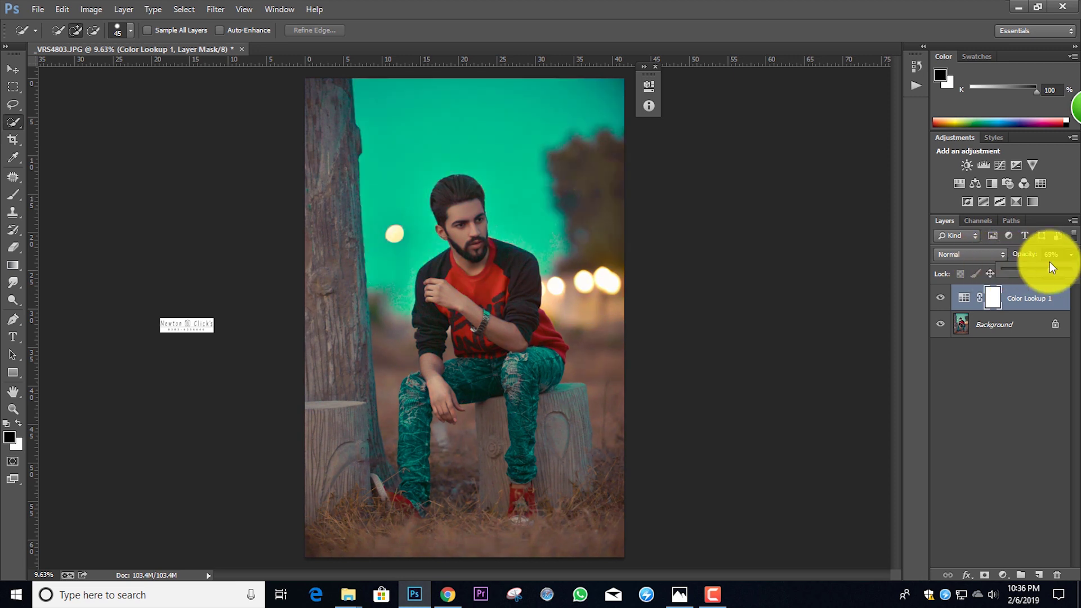
{"action": "left_click_drag", "start_coordinate": [1049, 261], "coordinate": [1015, 261]}
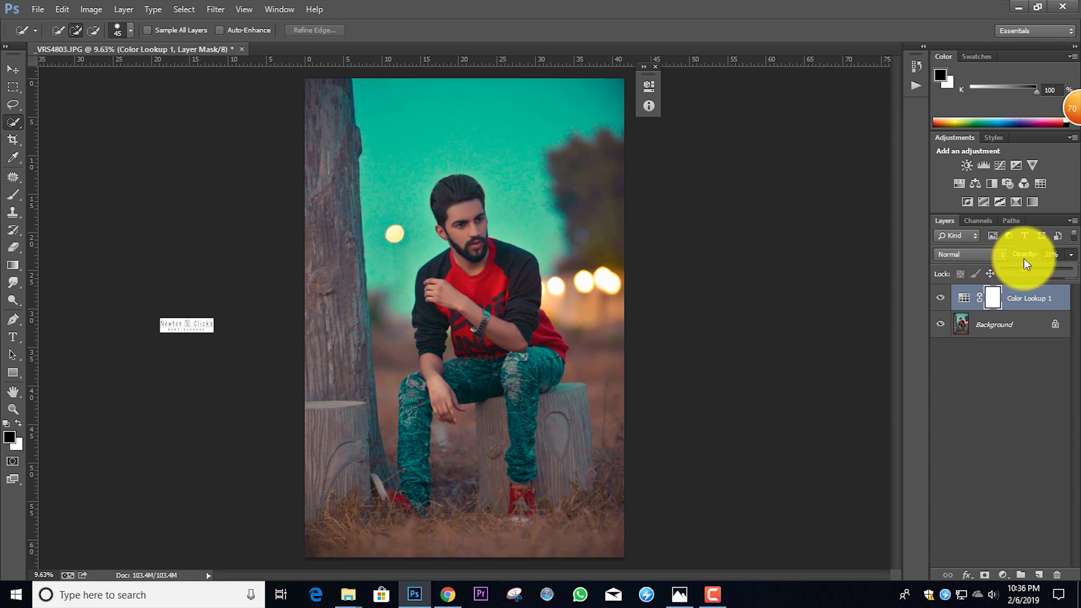
{"action": "left_click_drag", "start_coordinate": [1029, 256], "coordinate": [1034, 255]}
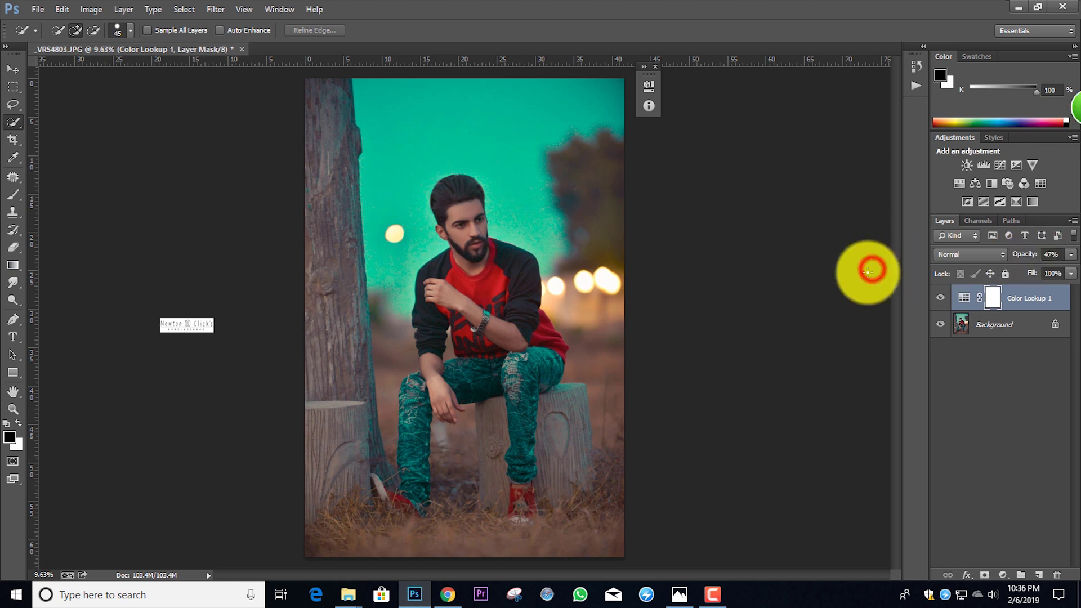
{"action": "key", "text": "ctrl+shift+e"}
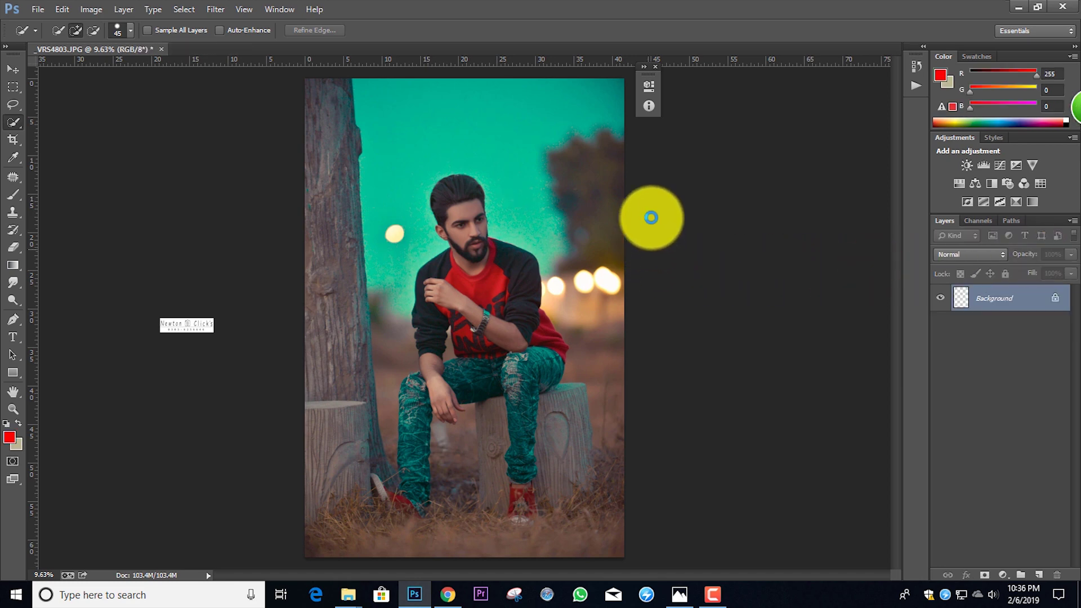
In Camera Raw's basic adjustments, set Highlights to +82, Shadows to +28, Whites to +24 and Blacks to +8.
{"action": "key", "text": "ctrl+shift+a"}
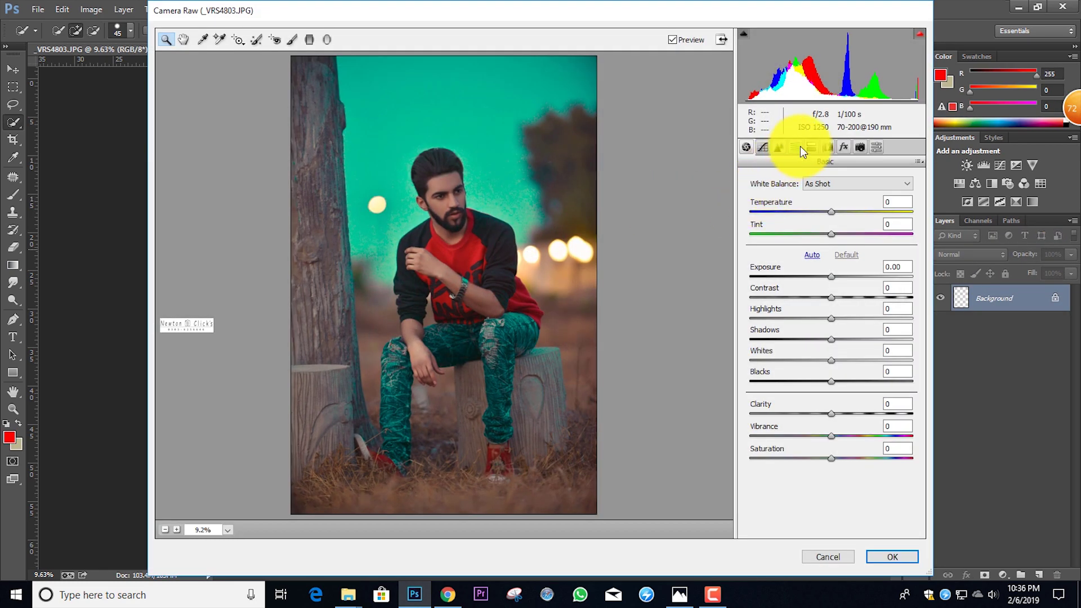
{"action": "left_click", "coordinate": [797, 148]}
{"action": "left_click", "coordinate": [746, 147]}
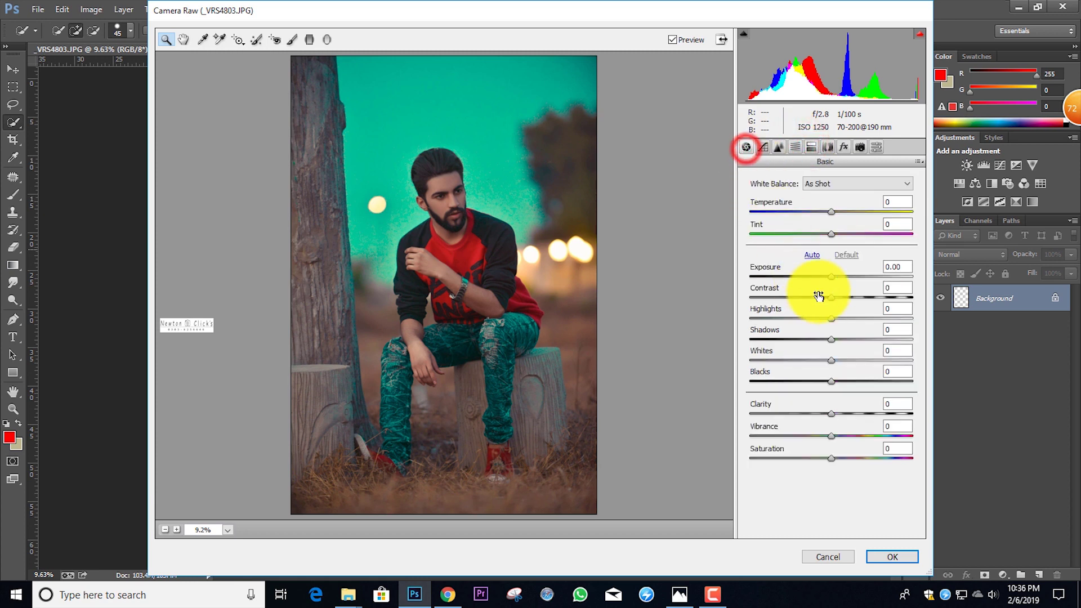
{"action": "left_click_drag", "start_coordinate": [831, 317], "coordinate": [898, 310]}
{"action": "left_click_drag", "start_coordinate": [832, 339], "coordinate": [842, 376]}
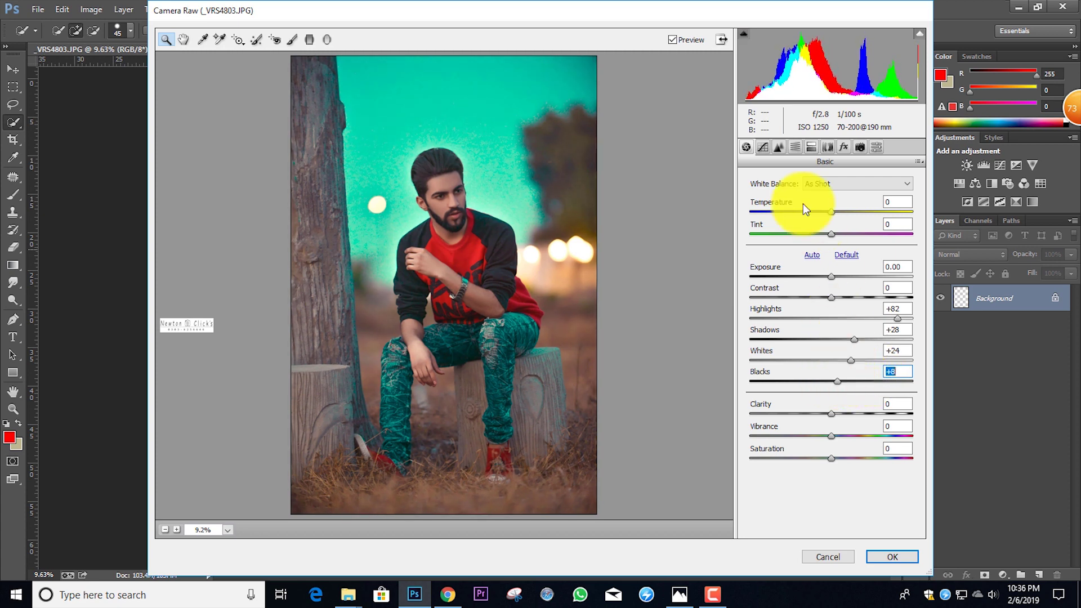
In Camera Calibration, set Blue Primary saturation to +100 and Green and Red Primary saturation to +8, and apply the Camera Raw changes.
{"action": "left_click", "coordinate": [859, 150]}
{"action": "left_click_drag", "start_coordinate": [831, 421], "coordinate": [905, 416]}
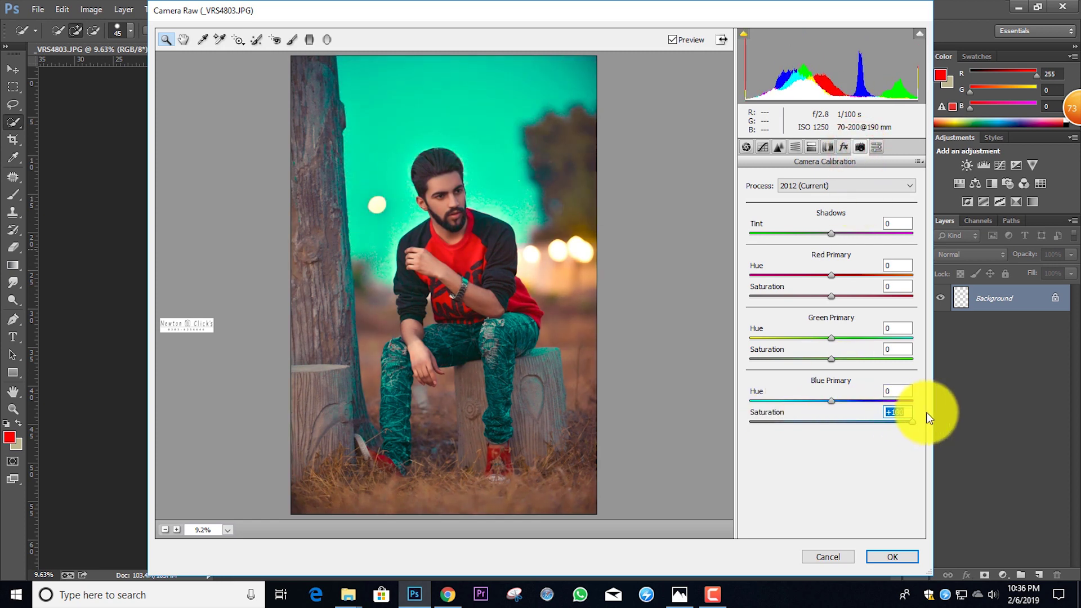
{"action": "mouse_move", "coordinate": [832, 358]}
{"action": "left_mouse_down"}
{"action": "mouse_move", "coordinate": [890, 353]}
{"action": "mouse_move", "coordinate": [812, 353]}
{"action": "mouse_move", "coordinate": [898, 353]}
{"action": "mouse_move", "coordinate": [783, 352]}
{"action": "mouse_move", "coordinate": [840, 356]}
{"action": "left_mouse_up"}
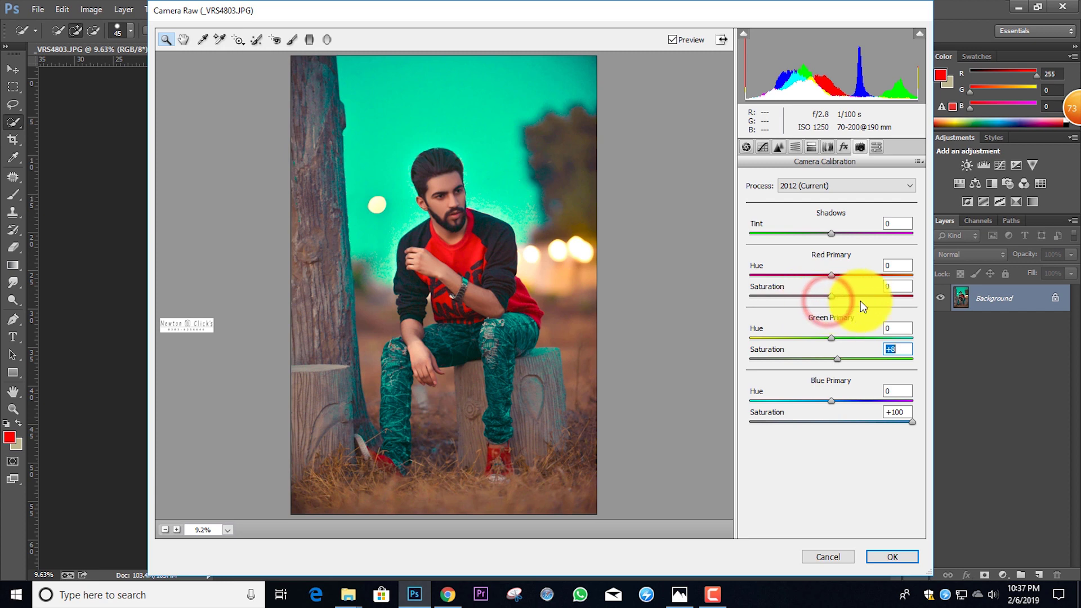
{"action": "mouse_move", "coordinate": [833, 295]}
{"action": "left_mouse_down"}
{"action": "mouse_move", "coordinate": [796, 293]}
{"action": "mouse_move", "coordinate": [837, 293]}
{"action": "left_mouse_up"}
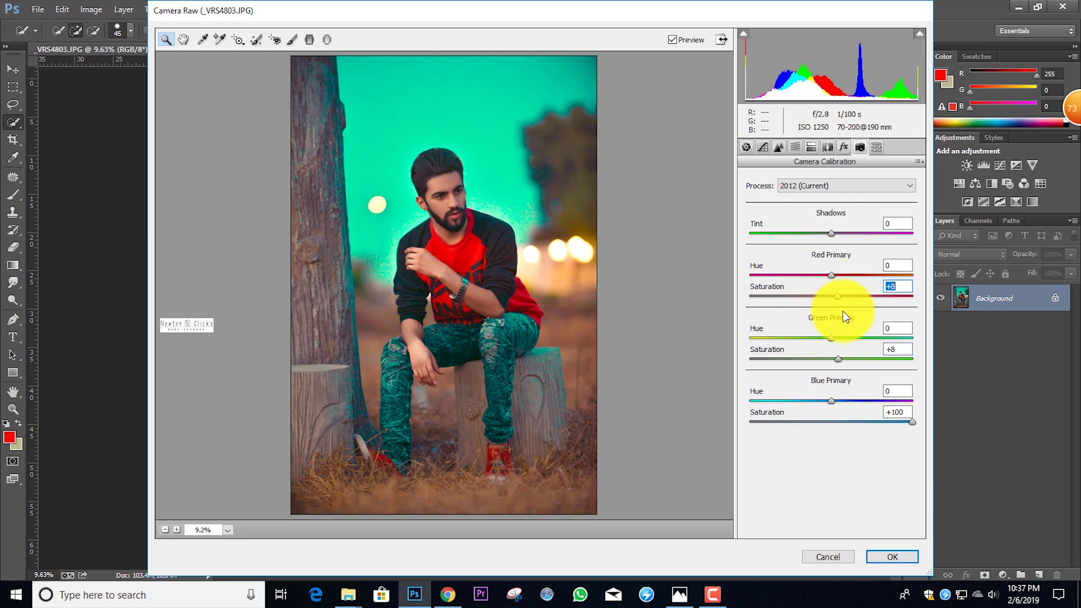
{"action": "left_click", "coordinate": [895, 556]}
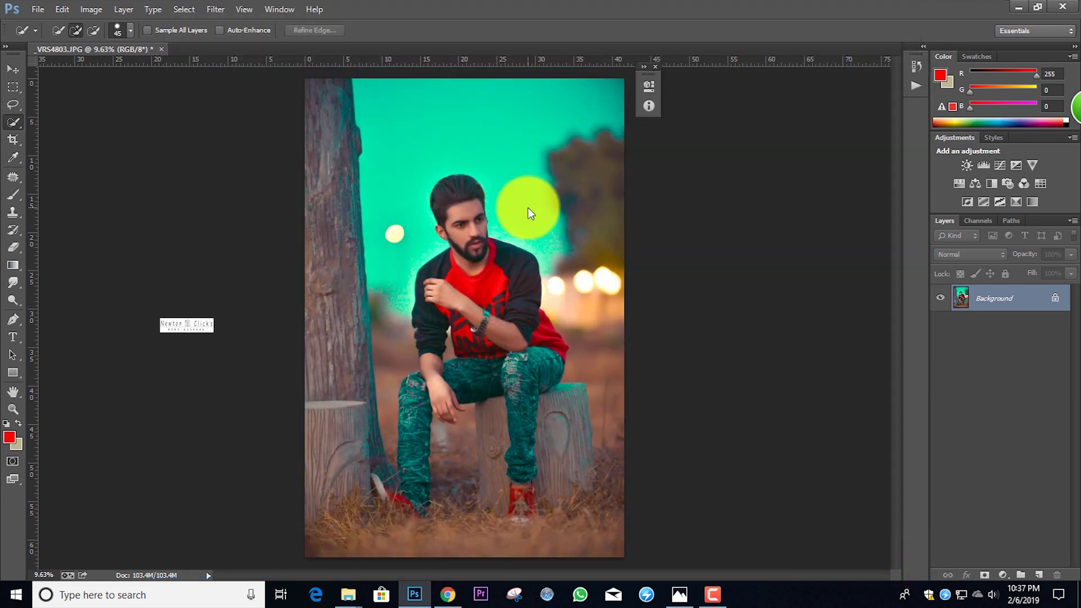
{"action": "scroll", "coordinate": [528, 207], "scroll_direction": "up", "scroll_amount": 5}
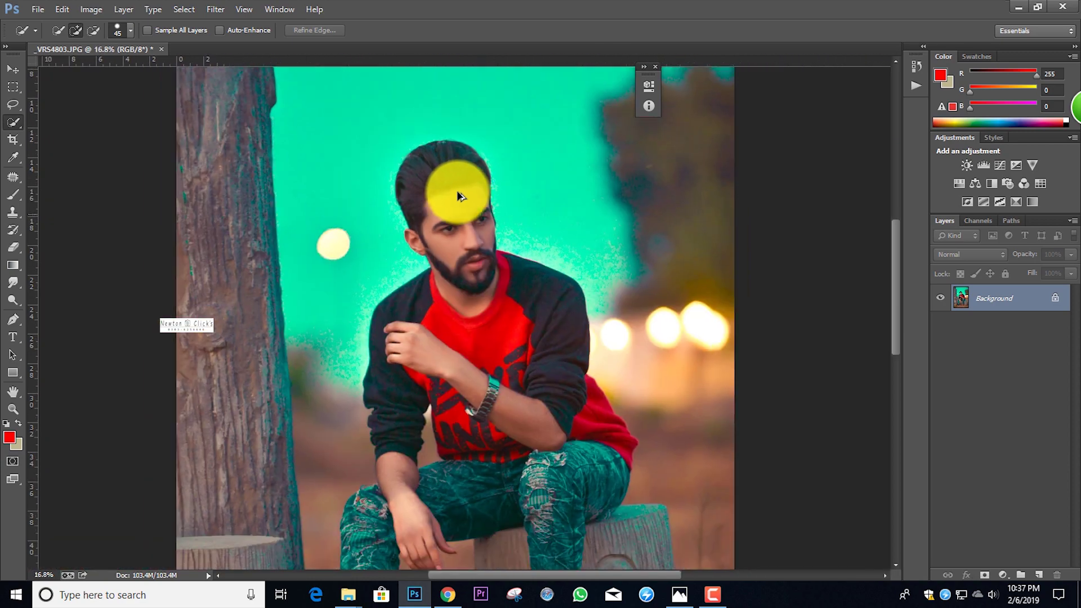
{"action": "scroll", "coordinate": [457, 196], "scroll_direction": "down", "scroll_amount": 5}
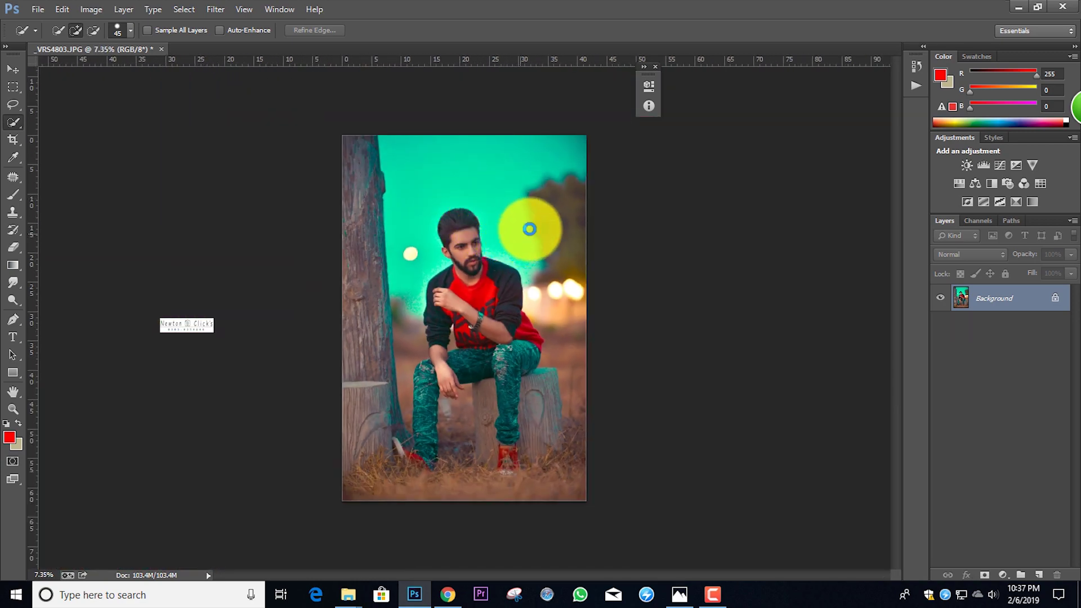
{"action": "key", "text": "ctrl+shift+a"}
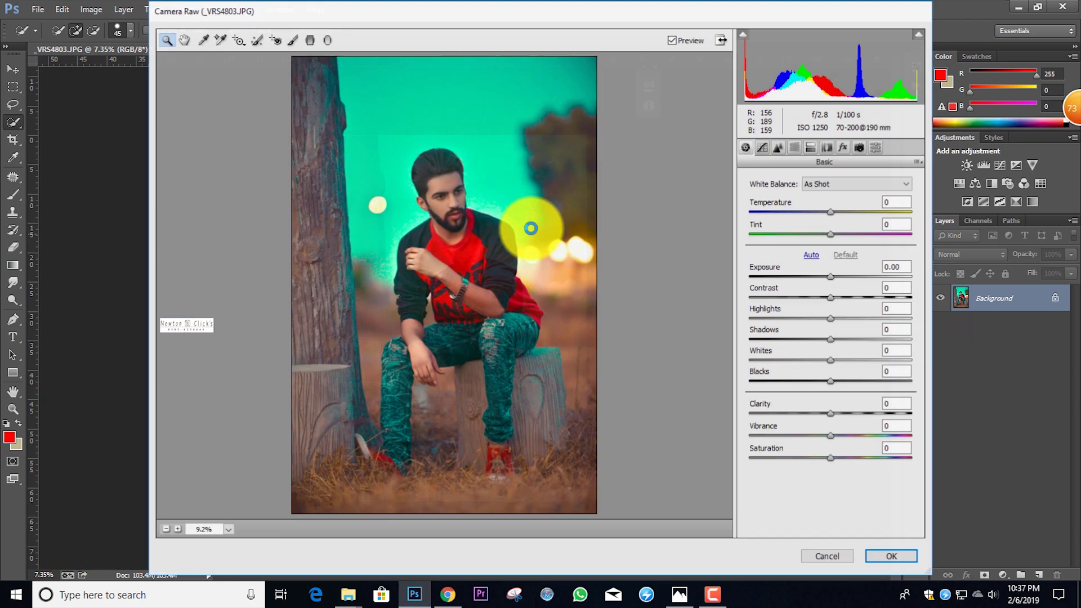
{"action": "left_click", "coordinate": [826, 147]}
{"action": "left_click", "coordinate": [826, 556]}
Place the bokeh image pexels-photo-544917 from the Downloads folder over the upper part of the portrait.
{"action": "left_click", "coordinate": [448, 594]}
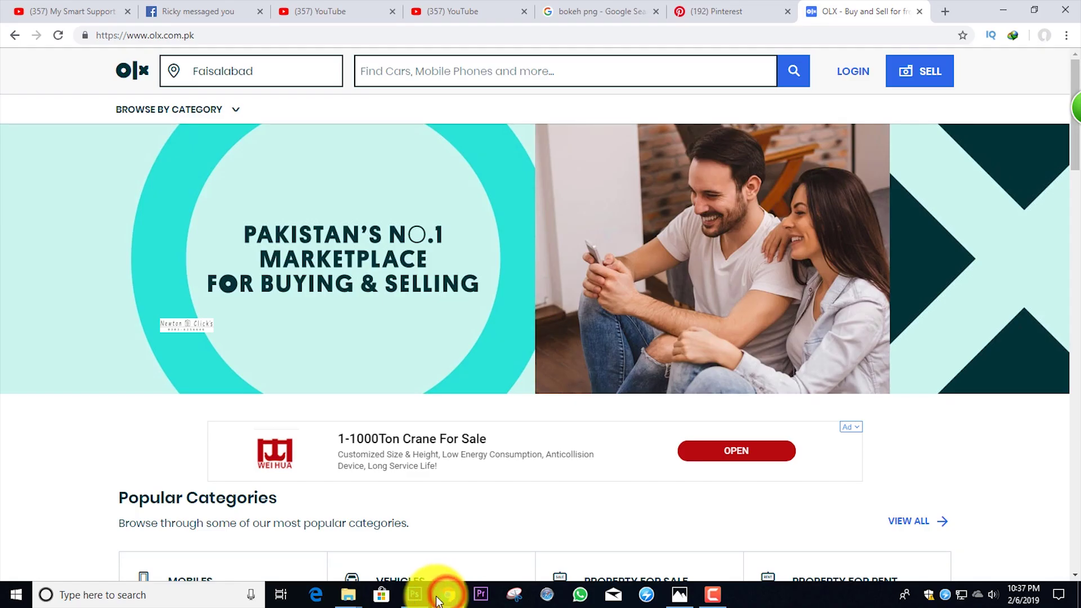
{"action": "mouse_move", "coordinate": [353, 588]}
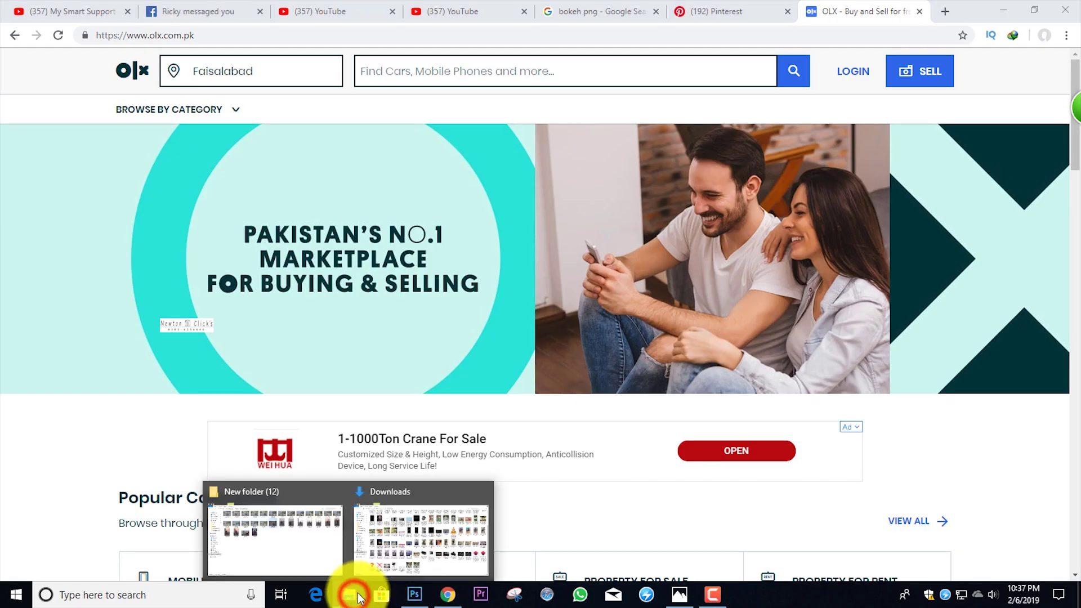
{"action": "left_click", "coordinate": [423, 533]}
{"action": "left_click_drag", "start_coordinate": [684, 407], "coordinate": [633, 96]}
{"action": "left_click_drag", "start_coordinate": [590, 157], "coordinate": [591, 188]}
{"action": "left_click", "coordinate": [678, 31]}
Try Linear Dodge (Add) on the bokeh layer and set its blend mode to Lighter Color.
{"action": "left_click", "coordinate": [953, 252]}
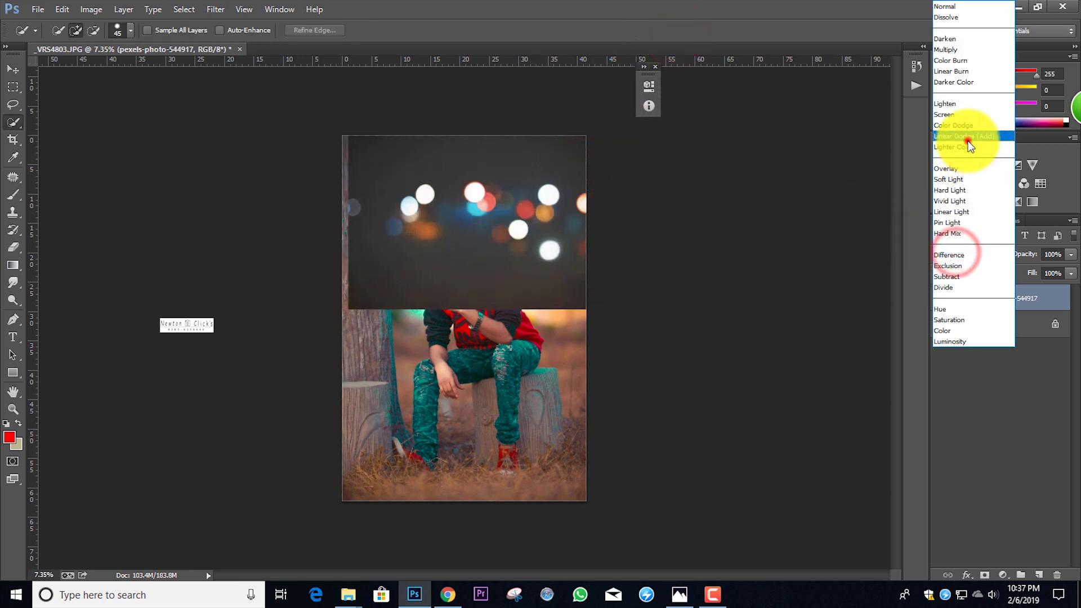
{"action": "left_click", "coordinate": [964, 141]}
{"action": "left_click", "coordinate": [971, 253]}
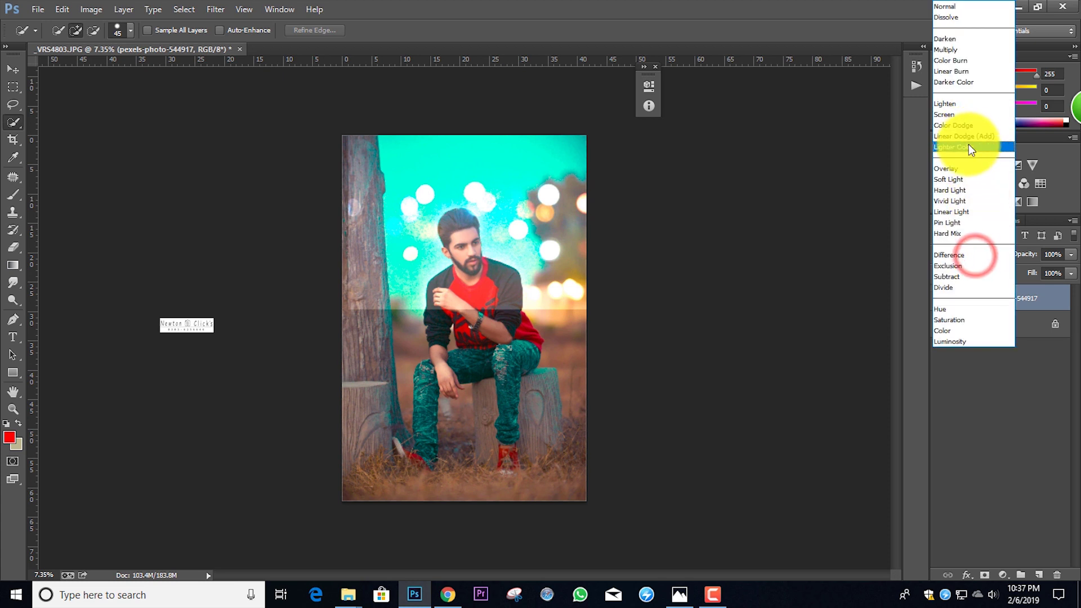
{"action": "left_click", "coordinate": [968, 143]}
Scale the bokeh layer to about 223%, rotate it 5° and shift it over the sky and the background tree.
{"action": "key", "text": "ctrl+t"}
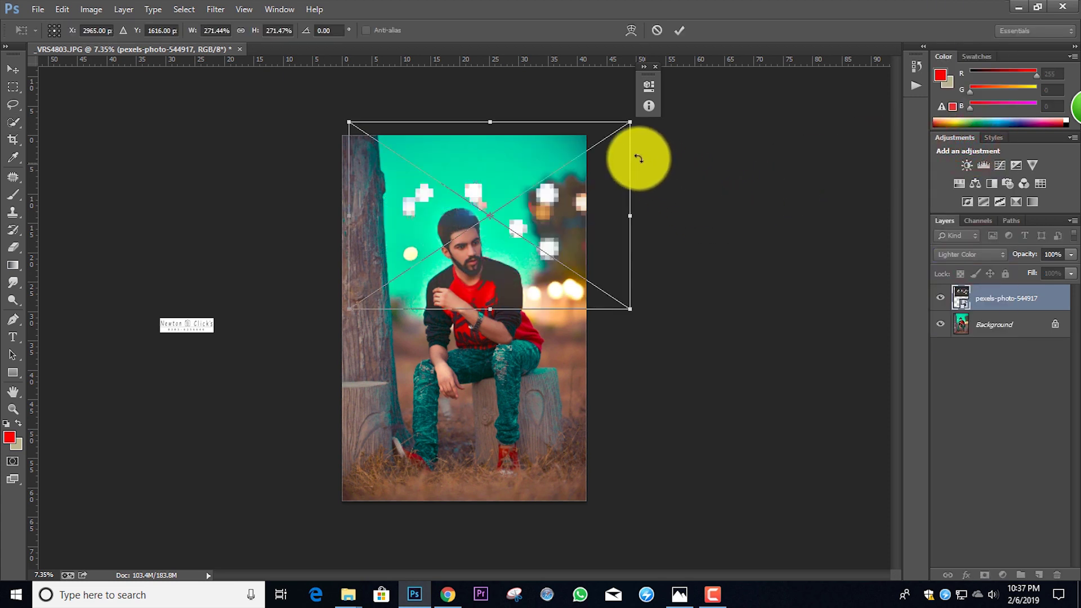
{"action": "left_click_drag", "start_coordinate": [627, 121], "coordinate": [599, 131]}
{"action": "left_click_drag", "start_coordinate": [579, 167], "coordinate": [580, 141]}
{"action": "left_click_drag", "start_coordinate": [690, 170], "coordinate": [734, 301]}
{"action": "left_click_drag", "start_coordinate": [553, 222], "coordinate": [564, 236]}
{"action": "left_click_drag", "start_coordinate": [668, 220], "coordinate": [661, 147]}
{"action": "left_click", "coordinate": [681, 29]}
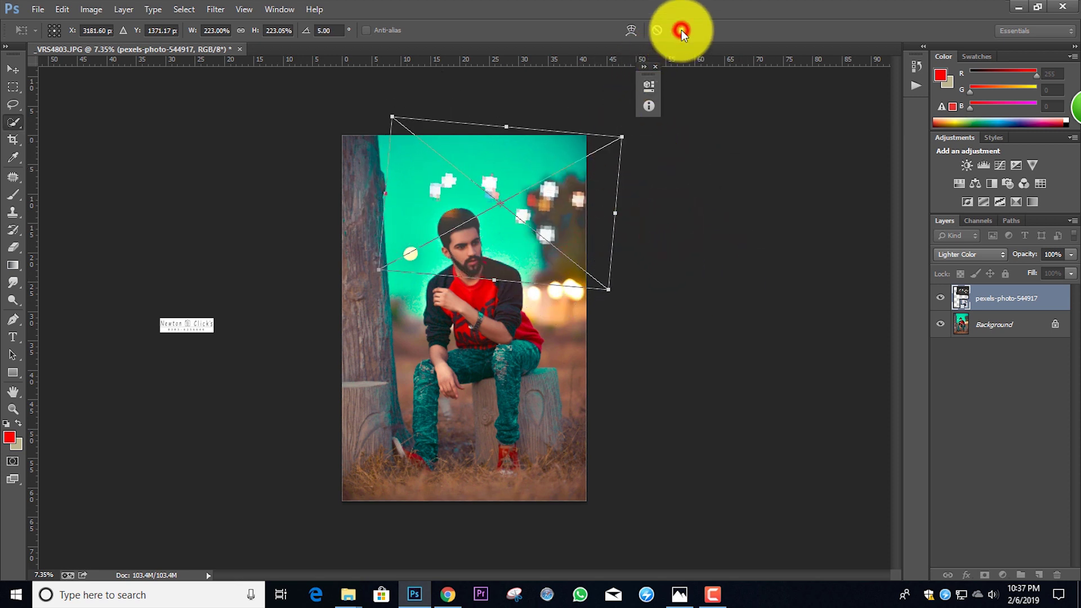
{"action": "key", "text": "w"}
{"action": "scroll", "coordinate": [682, 216], "scroll_direction": "up", "scroll_amount": 3}
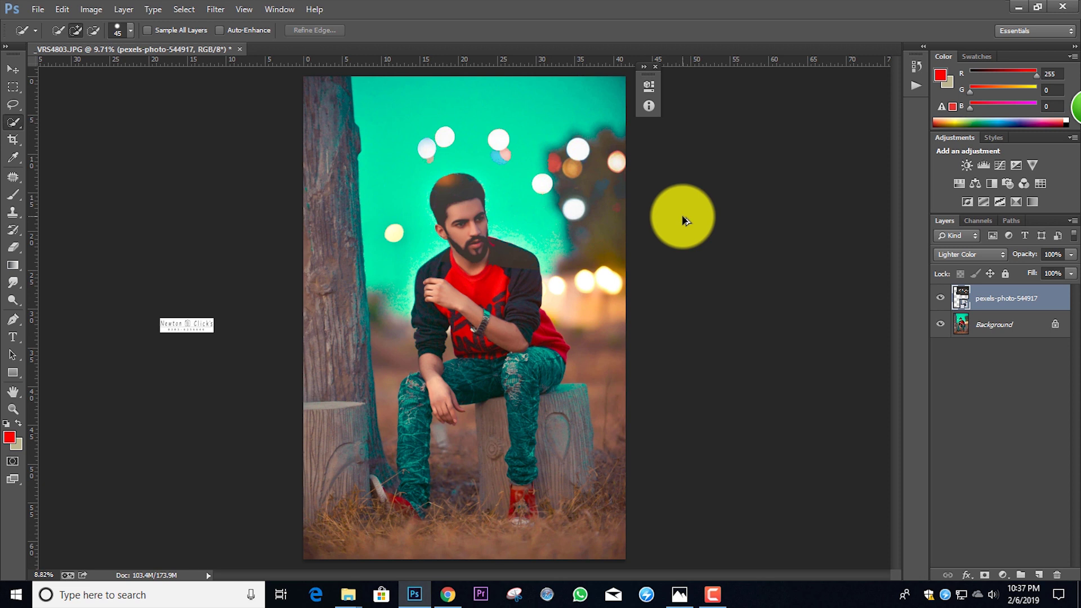
{"action": "scroll", "coordinate": [684, 220], "scroll_direction": "down", "scroll_amount": 1}
{"action": "scroll", "coordinate": [684, 220], "scroll_direction": "down", "scroll_amount": 1}
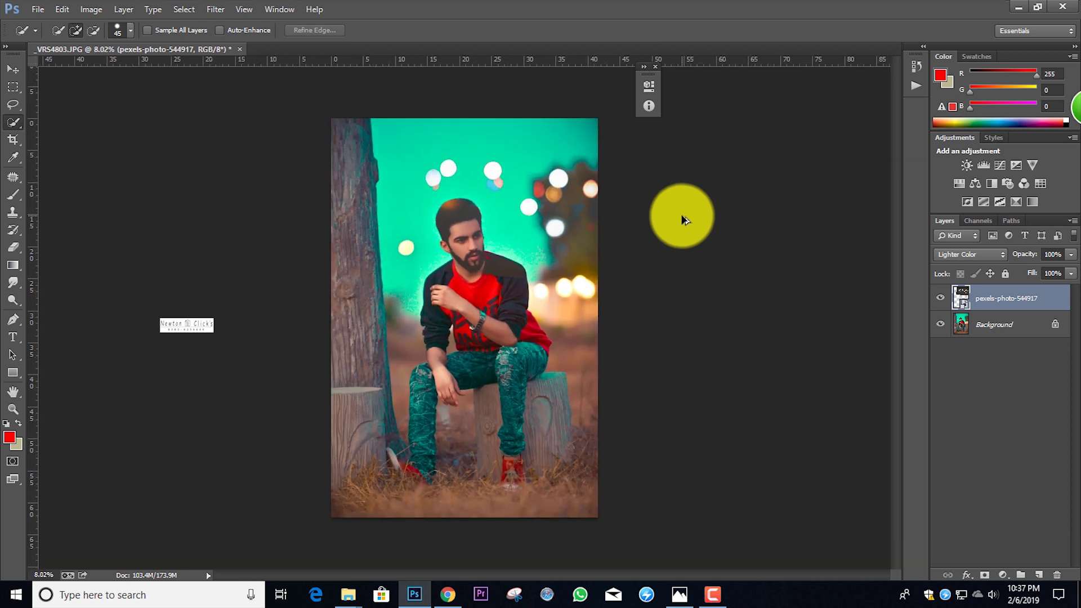
Transform the bokeh layer again to about 241% scale and about -1° rotation, spreading the lights across the sky around the man's head.
{"action": "key", "text": "ctrl+t"}
{"action": "left_click_drag", "start_coordinate": [741, 209], "coordinate": [742, 197]}
{"action": "left_click_drag", "start_coordinate": [633, 281], "coordinate": [643, 286]}
{"action": "left_click_drag", "start_coordinate": [708, 259], "coordinate": [708, 244]}
{"action": "left_click_drag", "start_coordinate": [619, 253], "coordinate": [592, 259]}
{"action": "left_click_drag", "start_coordinate": [671, 244], "coordinate": [668, 254]}
{"action": "left_click_drag", "start_coordinate": [570, 259], "coordinate": [566, 252]}
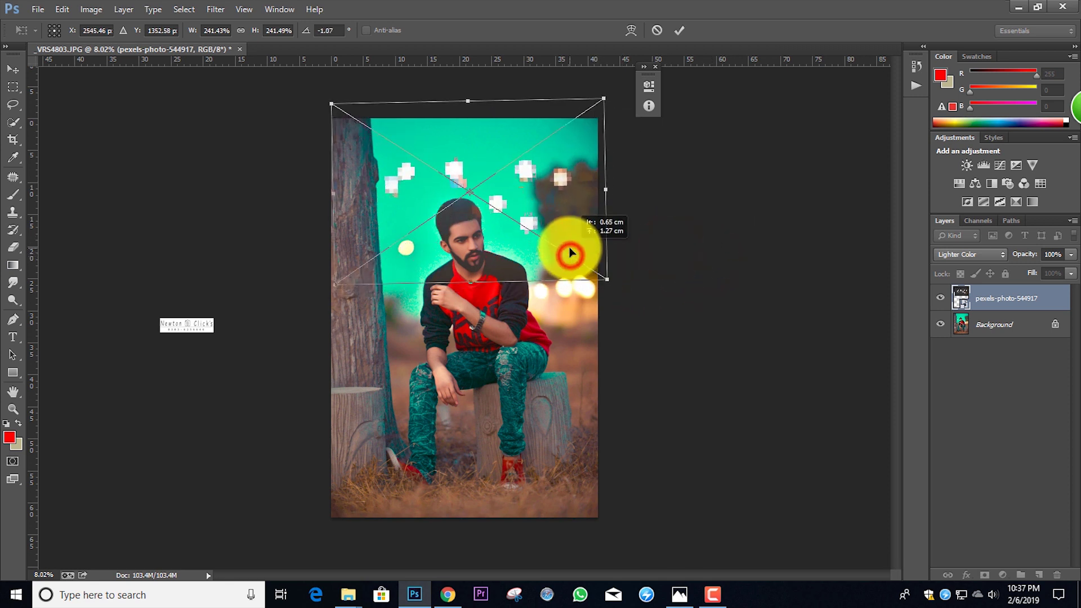
{"action": "left_click", "coordinate": [678, 32]}
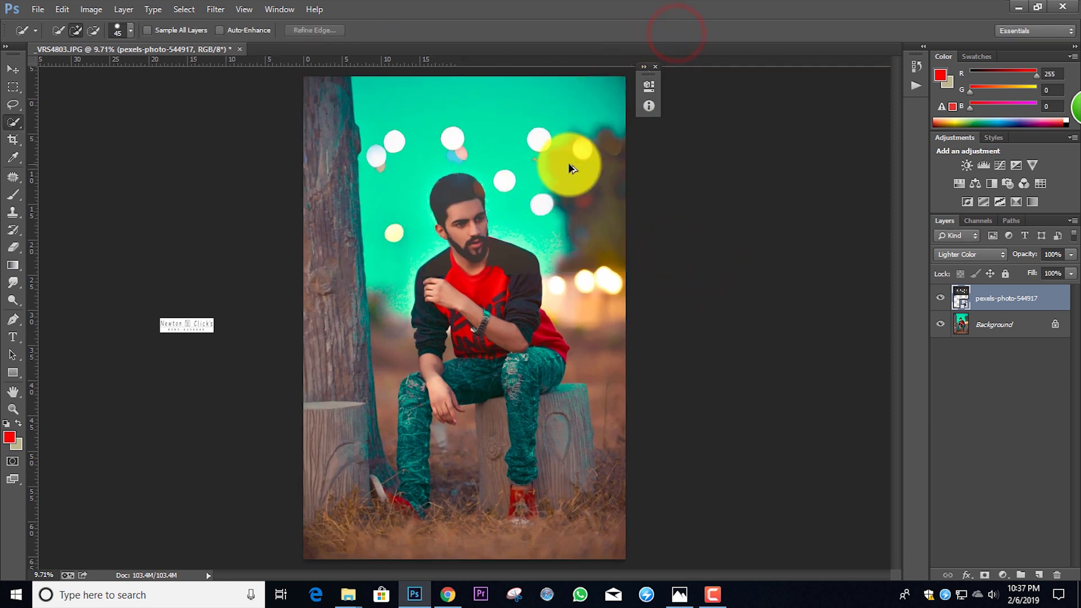
{"action": "scroll", "coordinate": [575, 186], "scroll_direction": "up", "scroll_amount": 1}
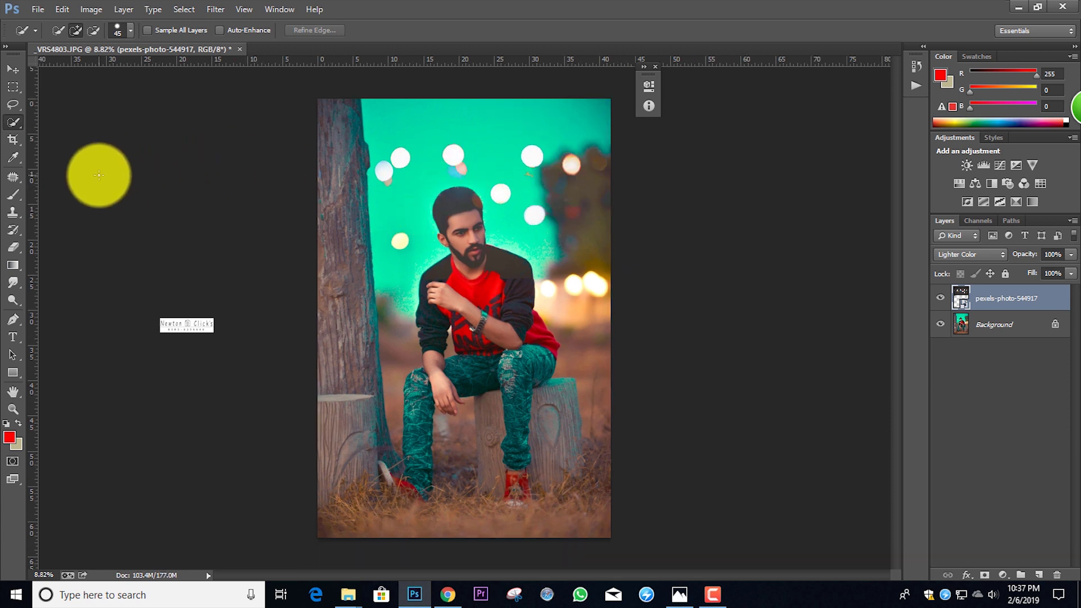
Rasterize the bokeh layer and erase it over the man's shoulders and sweater with a size 700 eraser.
{"action": "left_click", "coordinate": [13, 247]}
{"action": "left_click", "coordinate": [49, 248]}
{"action": "left_click", "coordinate": [483, 326]}
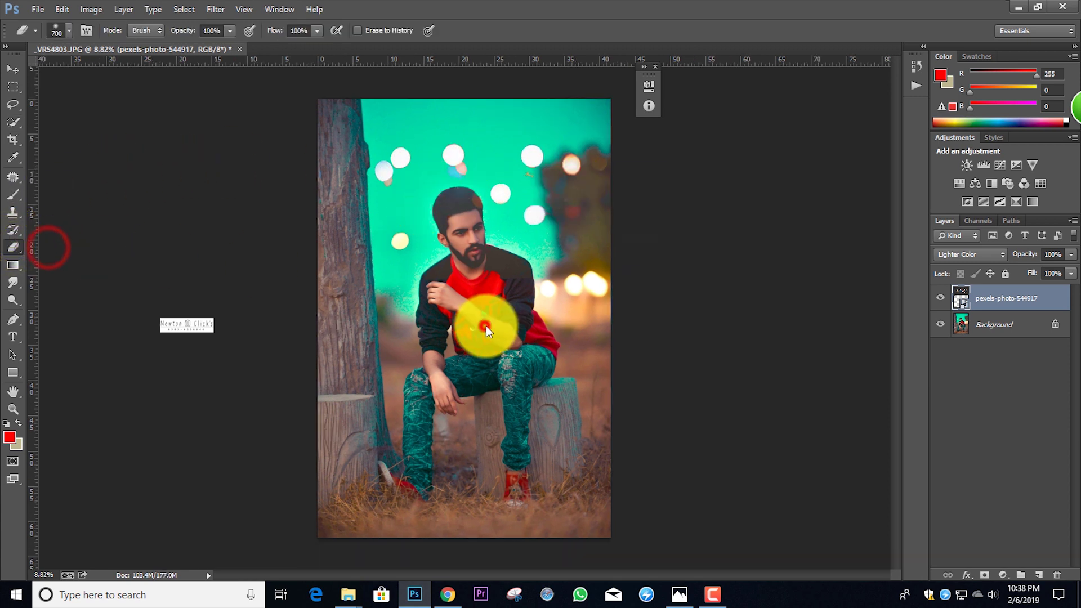
{"action": "left_click", "coordinate": [512, 234]}
{"action": "left_click", "coordinate": [466, 291]}
{"action": "mouse_move", "coordinate": [475, 284]}
{"action": "left_mouse_down"}
{"action": "mouse_move", "coordinate": [476, 270]}
{"action": "mouse_move", "coordinate": [500, 262]}
{"action": "mouse_move", "coordinate": [540, 271]}
{"action": "left_mouse_up"}
Erase the bokeh layer over the man's hair and the coloured spots beside the white lights, reducing the eraser size to 400.
{"action": "key", "text": "["}
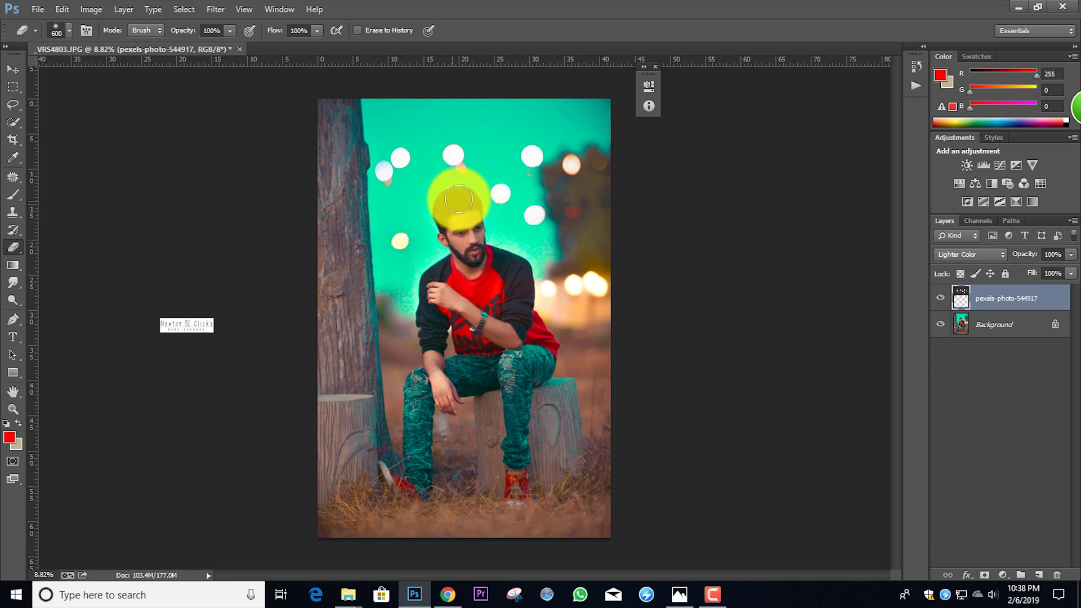
{"action": "key", "text": "["}
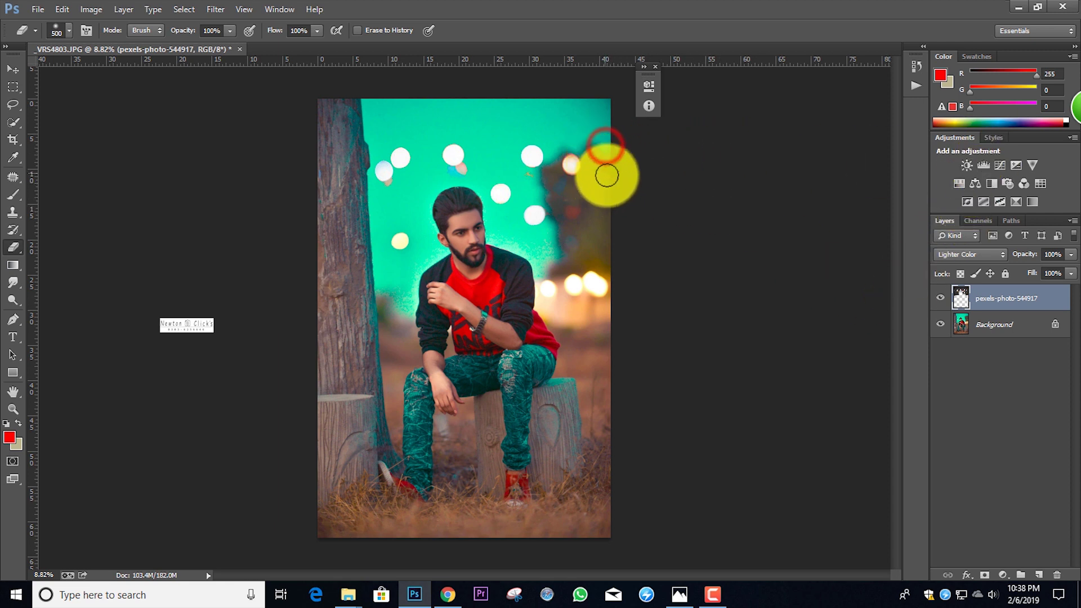
{"action": "key", "text": "bracketleft"}
{"action": "key", "text": "bracketleft"}
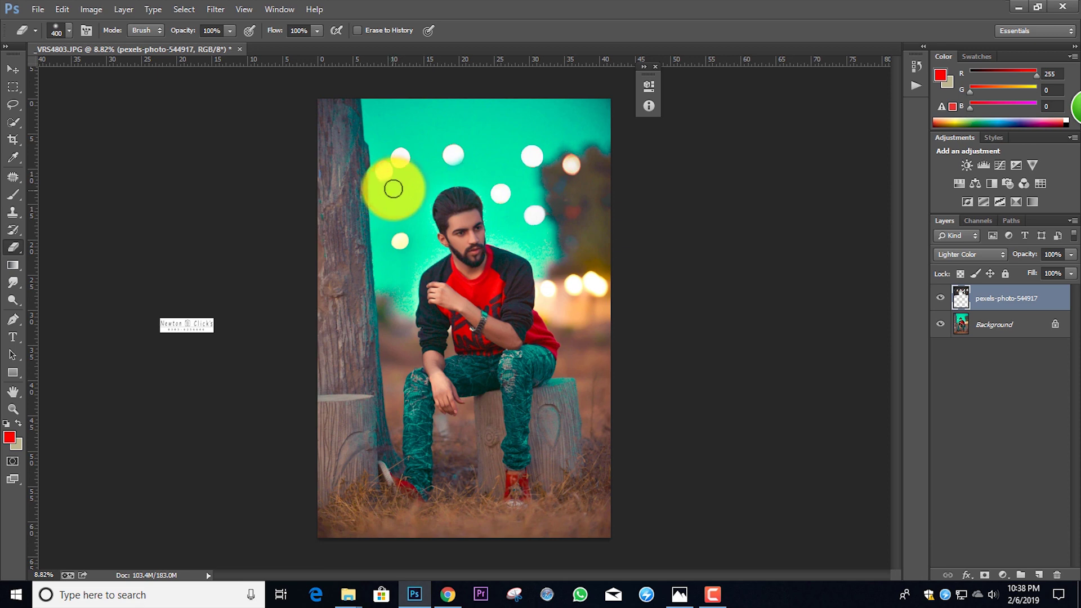
{"action": "scroll", "coordinate": [469, 194], "scroll_direction": "down", "scroll_amount": 2}
{"action": "scroll", "coordinate": [470, 197], "scroll_direction": "up", "scroll_amount": 1}
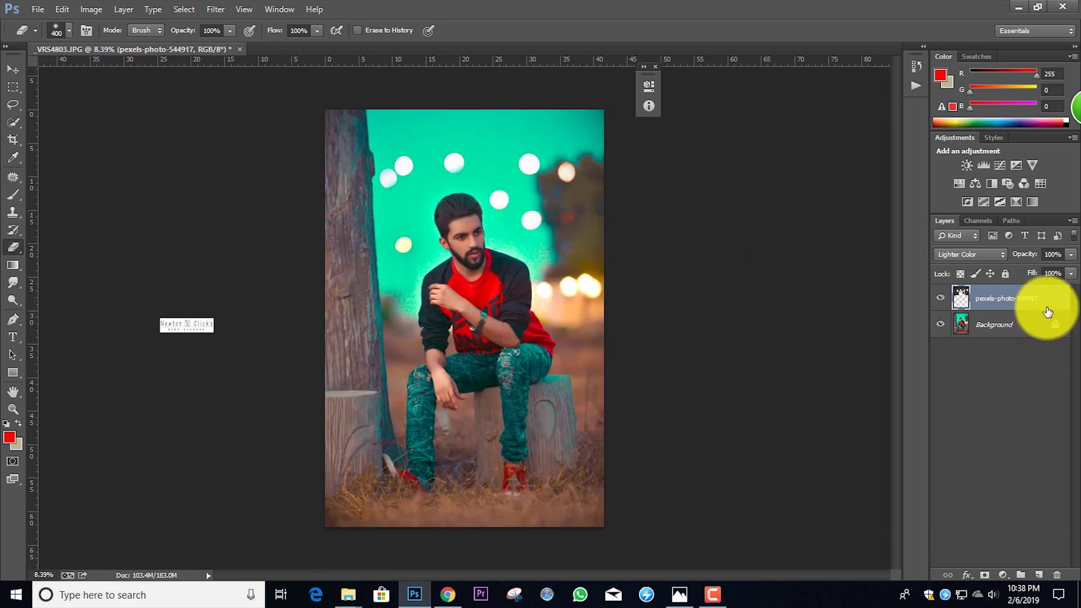
Add a Levels adjustment clipped to the bokeh layer with midtones at 0.87 and the white input at 195.
{"action": "left_click", "coordinate": [983, 165]}
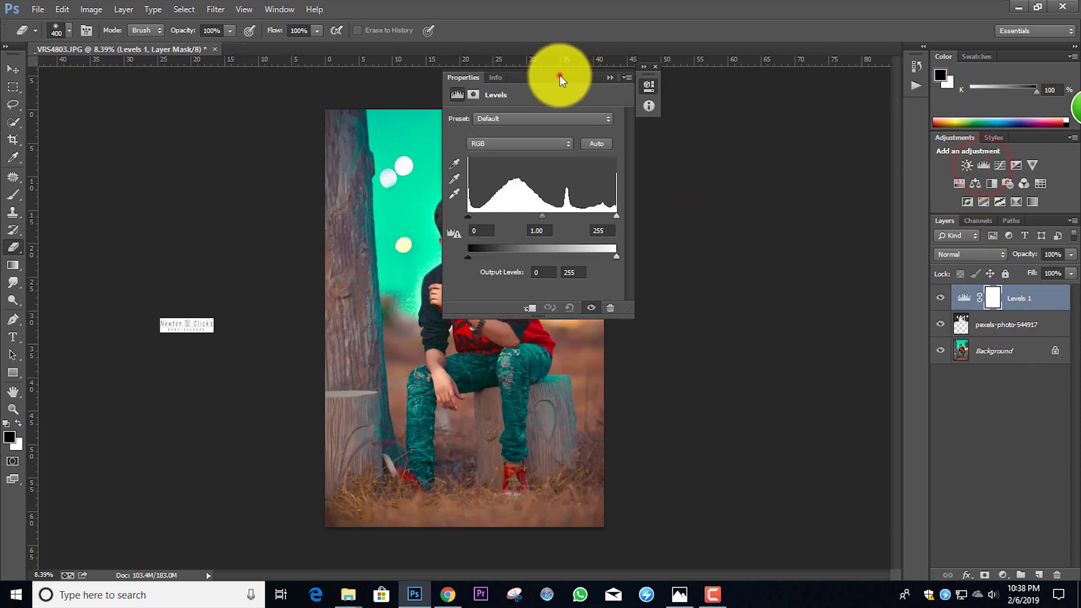
{"action": "left_click_drag", "start_coordinate": [559, 76], "coordinate": [808, 70]}
{"action": "left_click", "coordinate": [779, 303]}
{"action": "left_click_drag", "start_coordinate": [790, 209], "coordinate": [829, 205]}
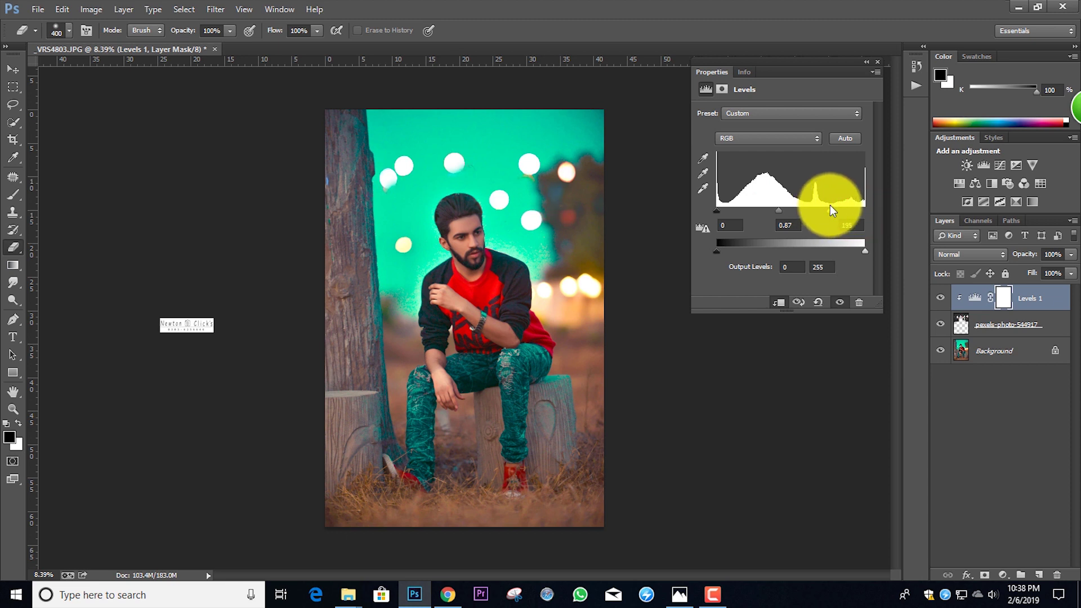
{"action": "mouse_move", "coordinate": [730, 209]}
{"action": "left_mouse_down"}
{"action": "mouse_move", "coordinate": [742, 209]}
{"action": "mouse_move", "coordinate": [715, 208]}
{"action": "left_mouse_up"}
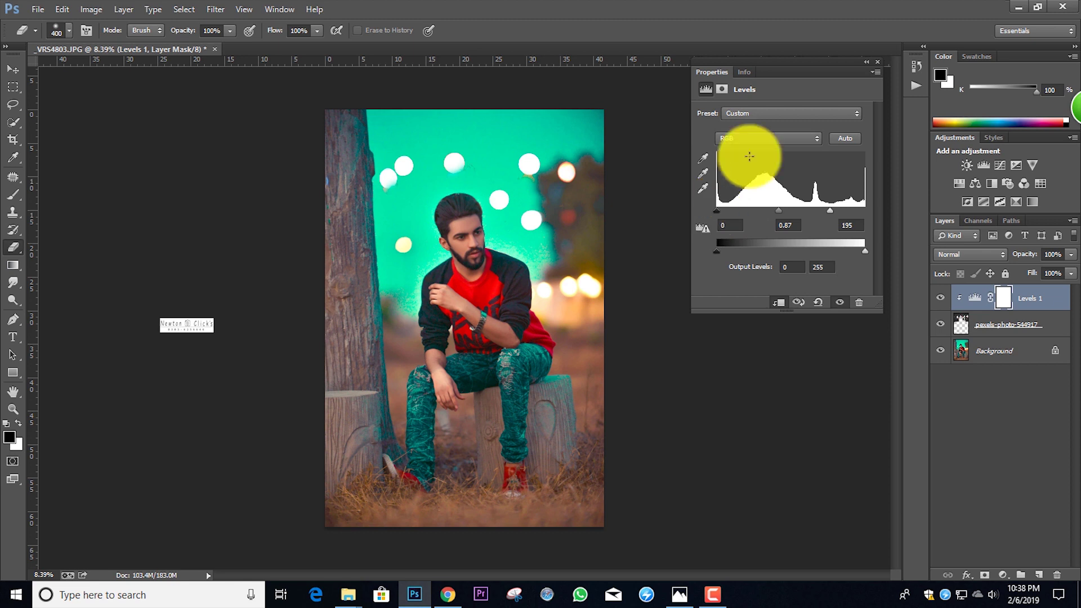
{"action": "left_click", "coordinate": [865, 63]}
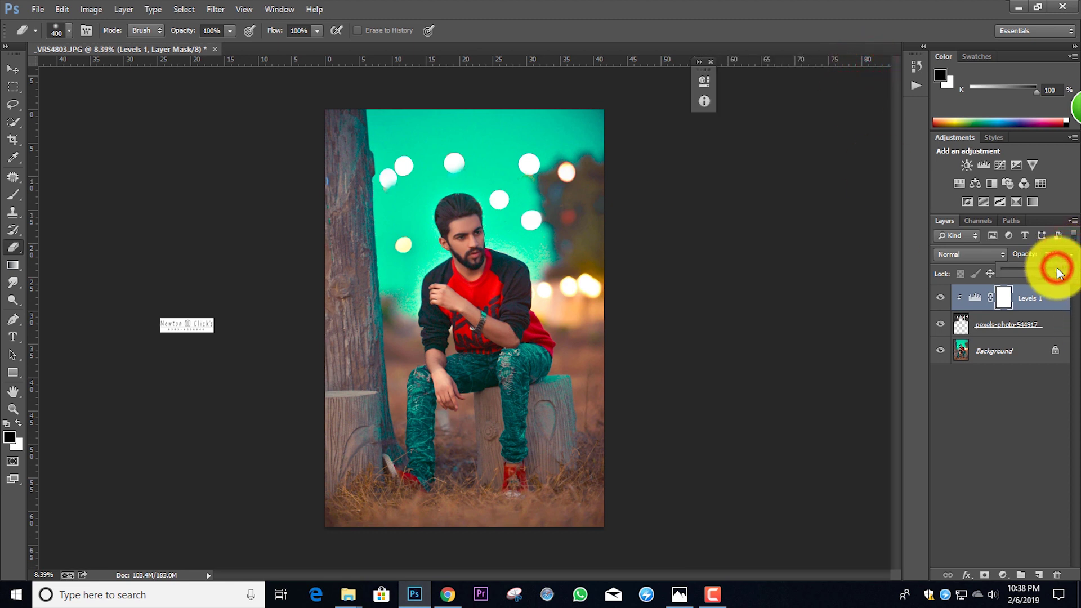
Lower the bokeh layer's opacity to 88% and merge all layers into the background.
{"action": "left_click", "coordinate": [1062, 326]}
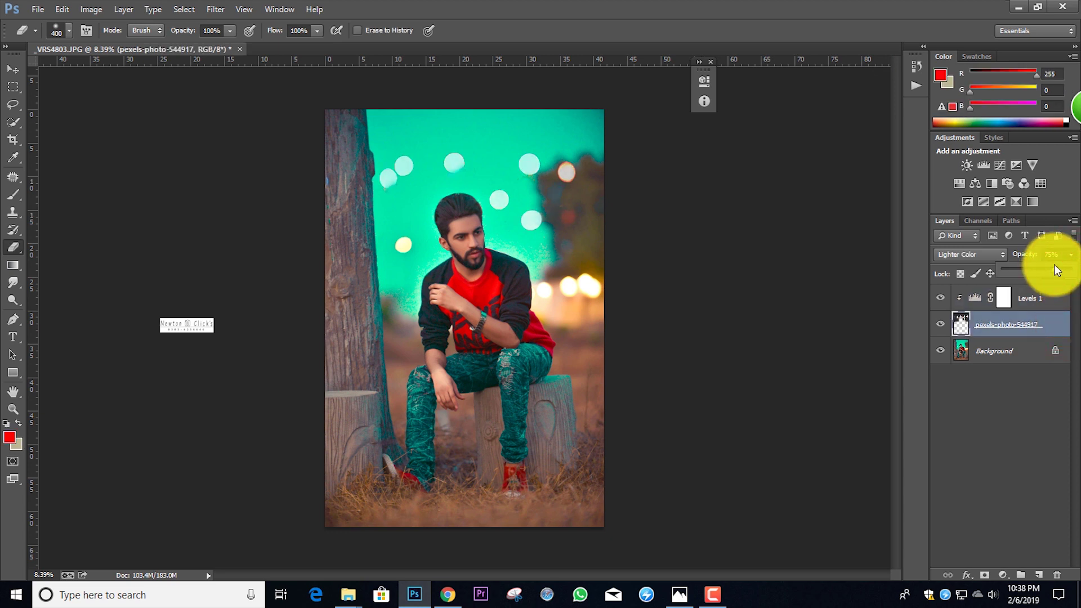
{"action": "left_click_drag", "start_coordinate": [1060, 269], "coordinate": [1063, 270]}
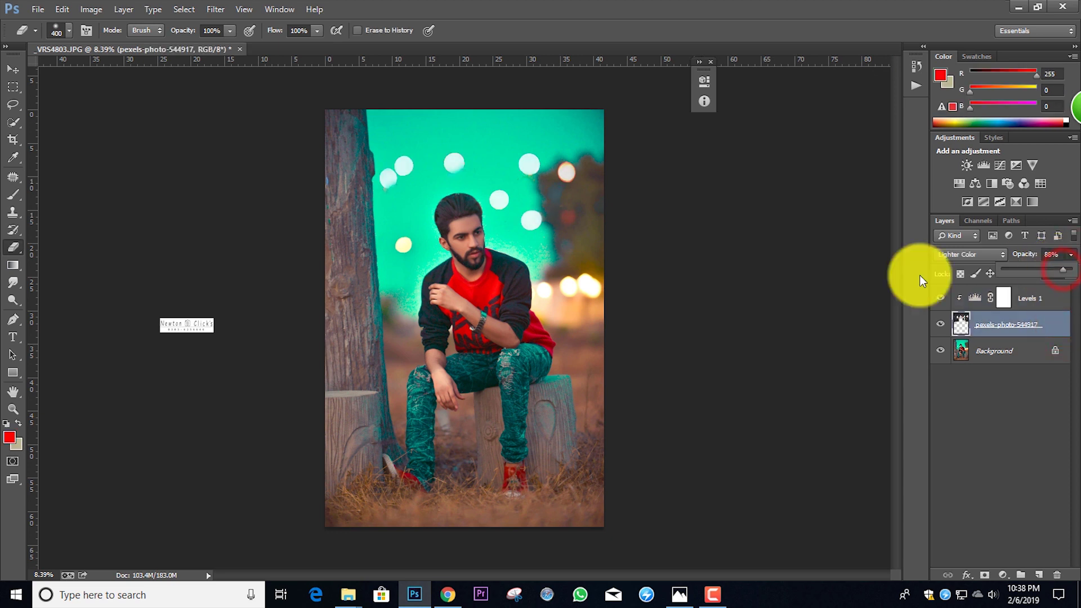
{"action": "key", "text": "ctrl+shift+e"}
{"action": "scroll", "coordinate": [538, 231], "scroll_direction": "down", "scroll_amount": 4}
{"action": "scroll", "coordinate": [505, 310], "scroll_direction": "up", "scroll_amount": 6}
{"action": "scroll", "coordinate": [485, 219], "scroll_direction": "up", "scroll_amount": 3}
{"action": "scroll", "coordinate": [481, 211], "scroll_direction": "down", "scroll_amount": 6}
{"action": "scroll", "coordinate": [488, 243], "scroll_direction": "down", "scroll_amount": 3}
{"action": "scroll", "coordinate": [482, 302], "scroll_direction": "up", "scroll_amount": 2}
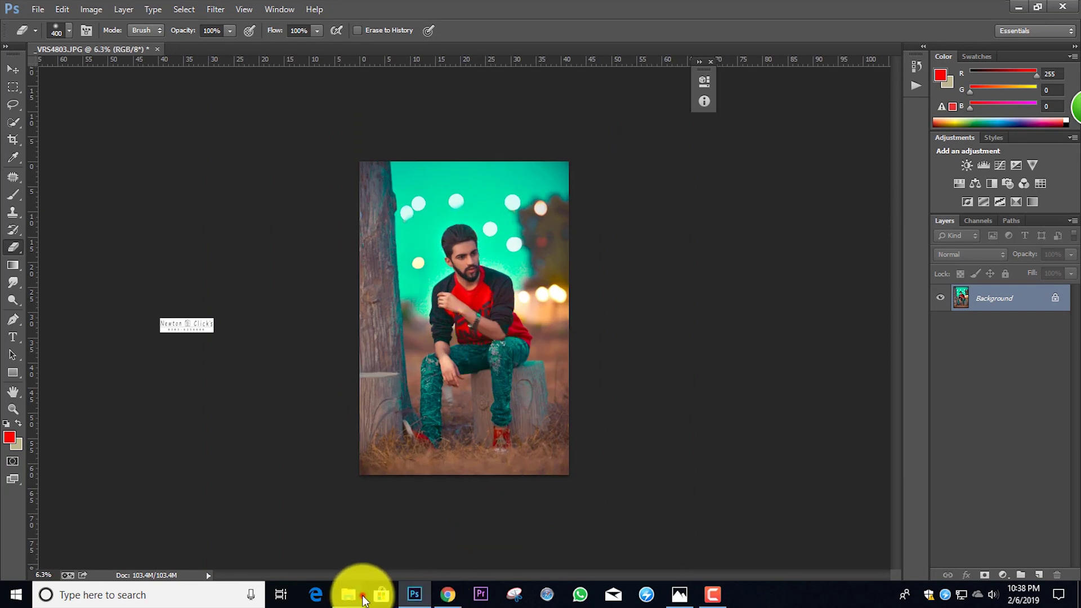
Place the golden sparks image from the Downloads folder, scaled to about 344% with its glow at the photo's right edge.
{"action": "mouse_move", "coordinate": [363, 596]}
{"action": "left_click", "coordinate": [421, 537]}
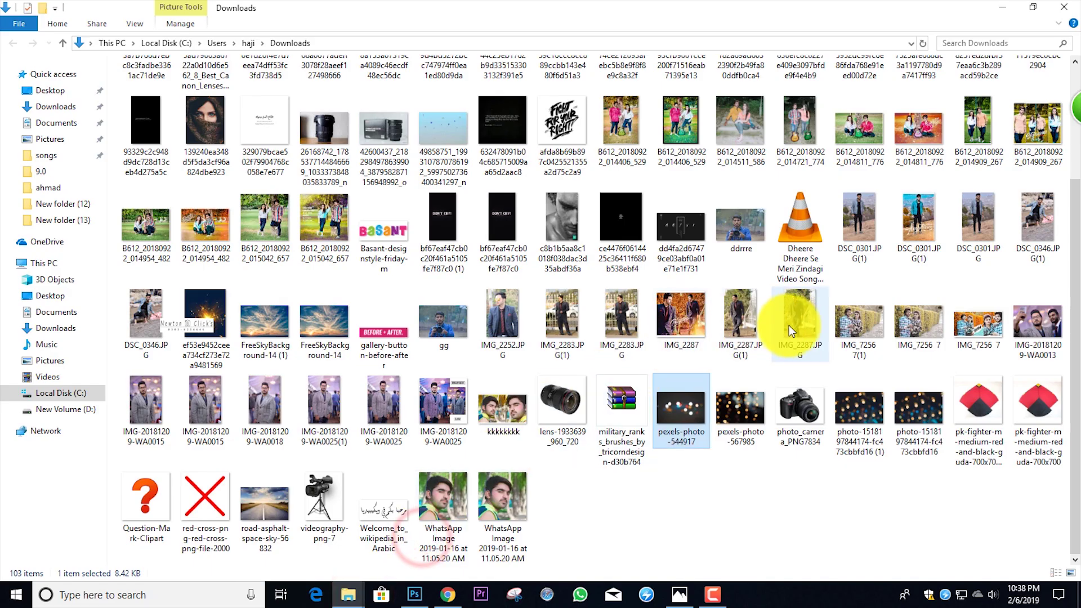
{"action": "scroll", "coordinate": [690, 294], "scroll_direction": "up", "scroll_amount": 3}
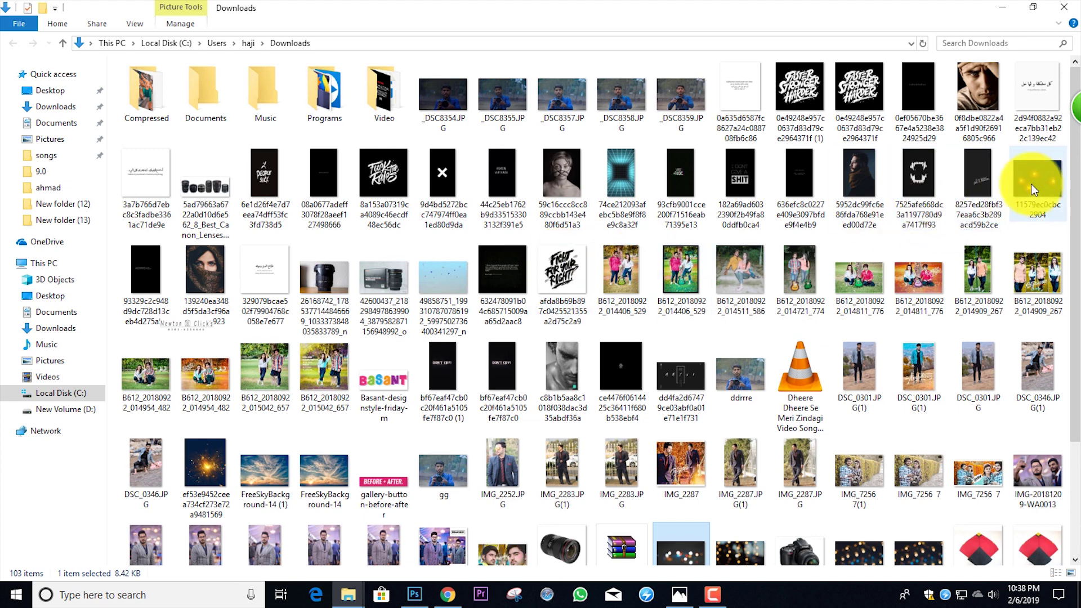
{"action": "scroll", "coordinate": [1038, 177], "scroll_direction": "down", "scroll_amount": 3}
{"action": "left_click_drag", "start_coordinate": [209, 333], "coordinate": [516, 335]}
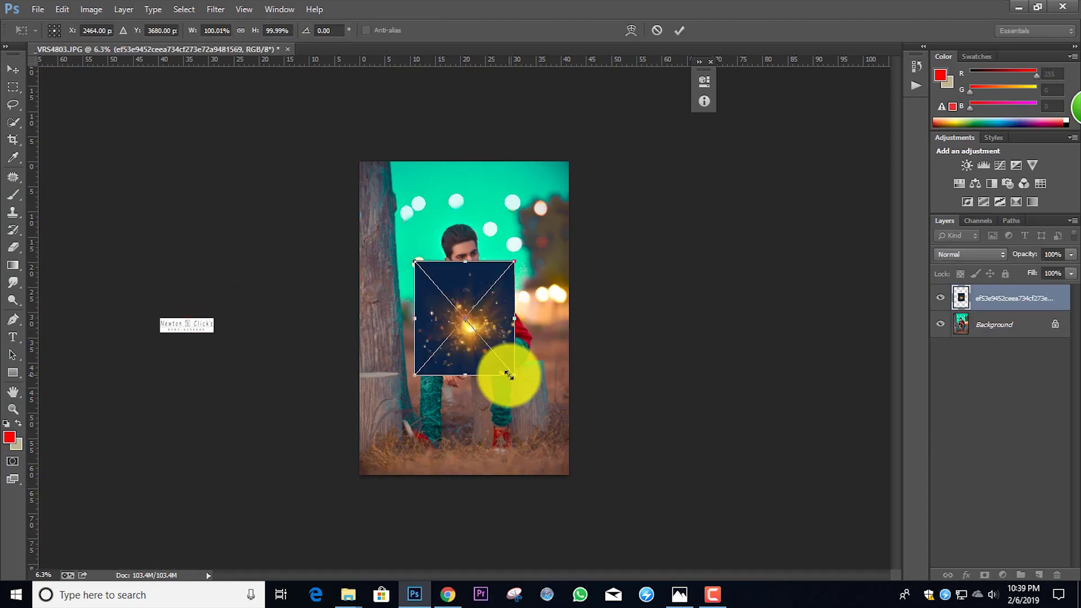
{"action": "left_click_drag", "start_coordinate": [509, 376], "coordinate": [641, 513]}
{"action": "left_click_drag", "start_coordinate": [552, 425], "coordinate": [634, 388]}
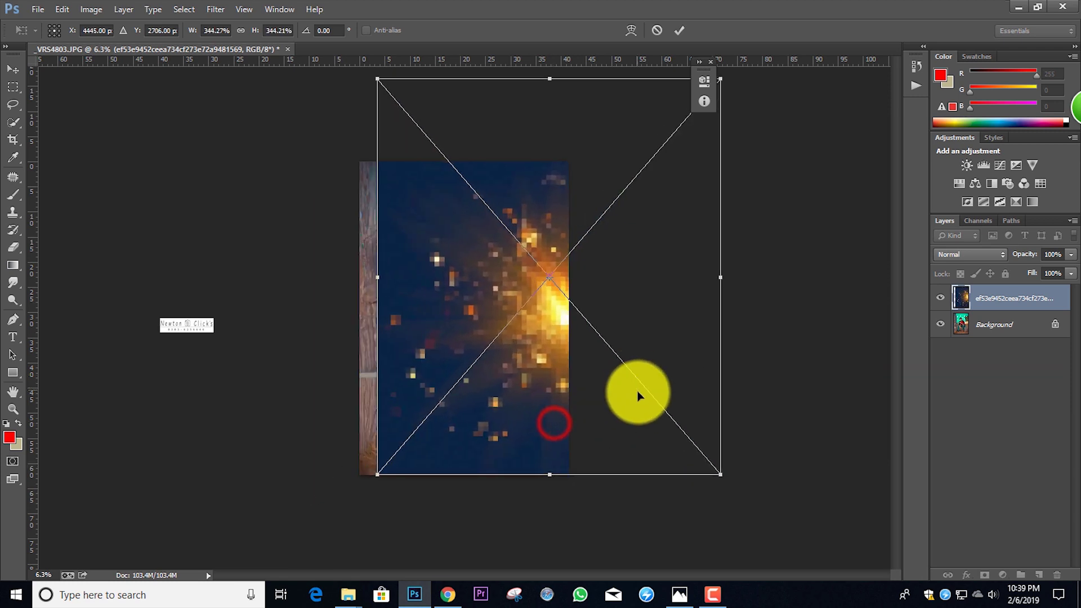
{"action": "left_click", "coordinate": [675, 34]}
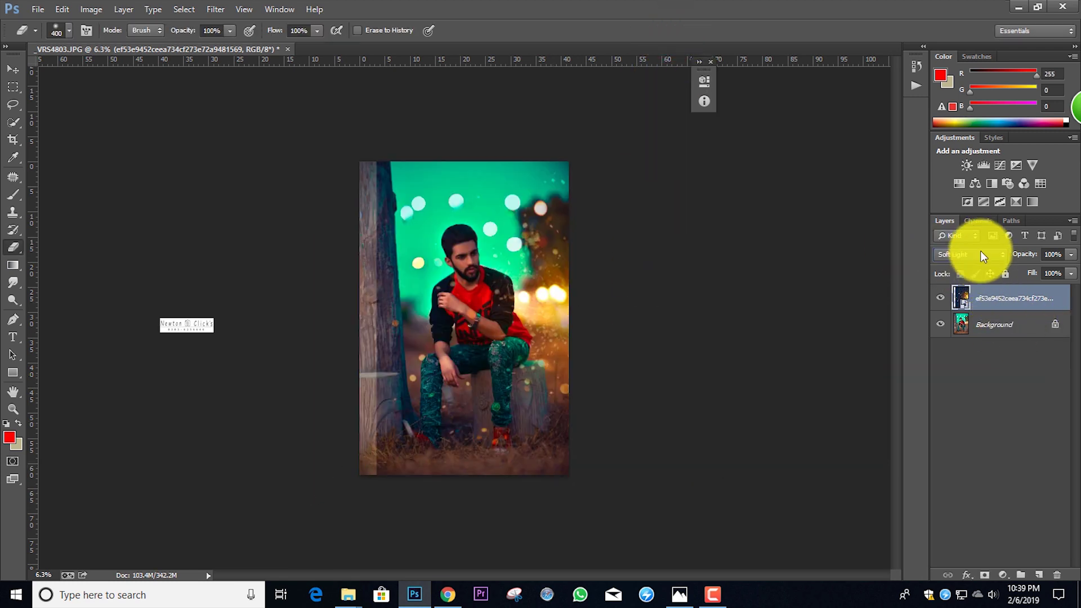
Compare blend modes on the sparks layer and set it to Lighten.
{"action": "left_click", "coordinate": [981, 254]}
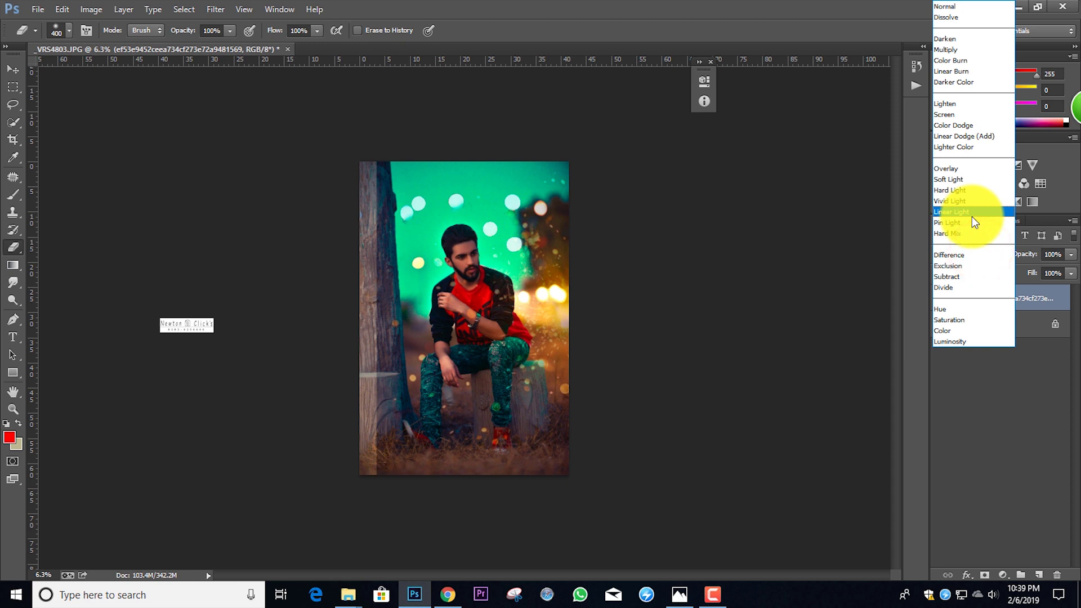
{"action": "left_click", "coordinate": [965, 168]}
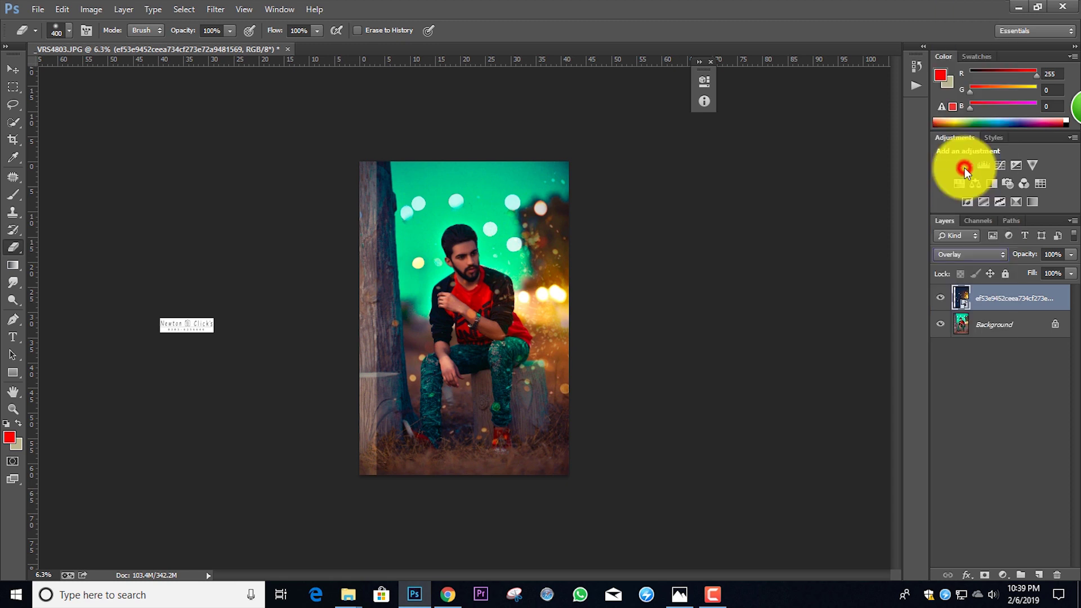
{"action": "key", "text": "Down"}
{"action": "key", "text": "Down"}
{"action": "key", "text": "Down"}
{"action": "key", "text": "Down"}
{"action": "key", "text": "Down"}
{"action": "key", "text": "Down"}
{"action": "key", "text": "Down"}
{"action": "key", "text": "Down"}
{"action": "left_click", "coordinate": [954, 254]}
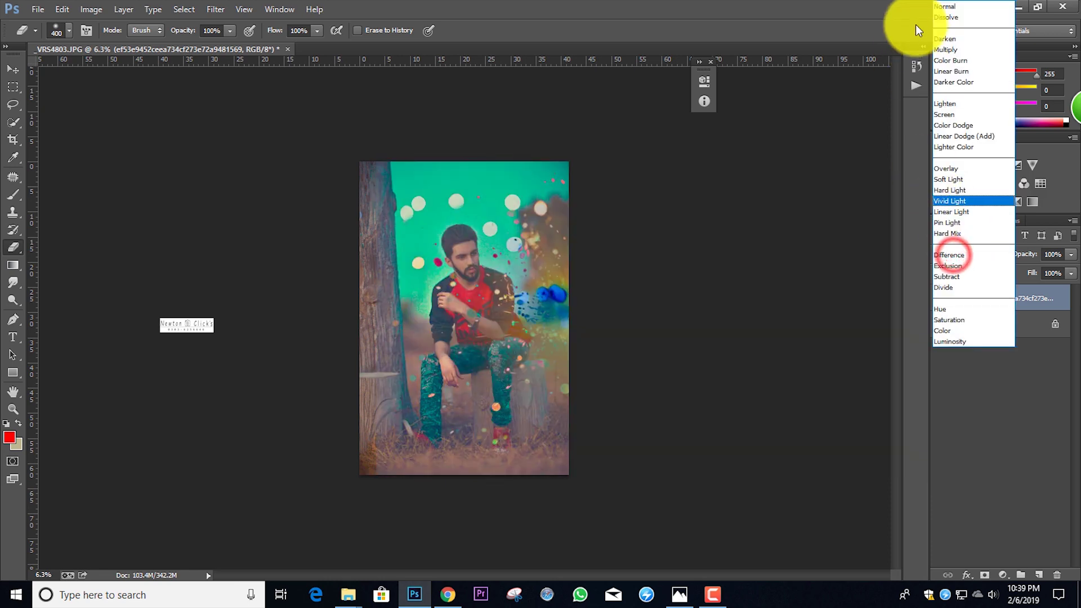
{"action": "left_click", "coordinate": [940, 17]}
{"action": "key", "text": "Down"}
{"action": "key", "text": "Down"}
{"action": "key", "text": "Down"}
{"action": "key", "text": "Down"}
{"action": "key", "text": "Down"}
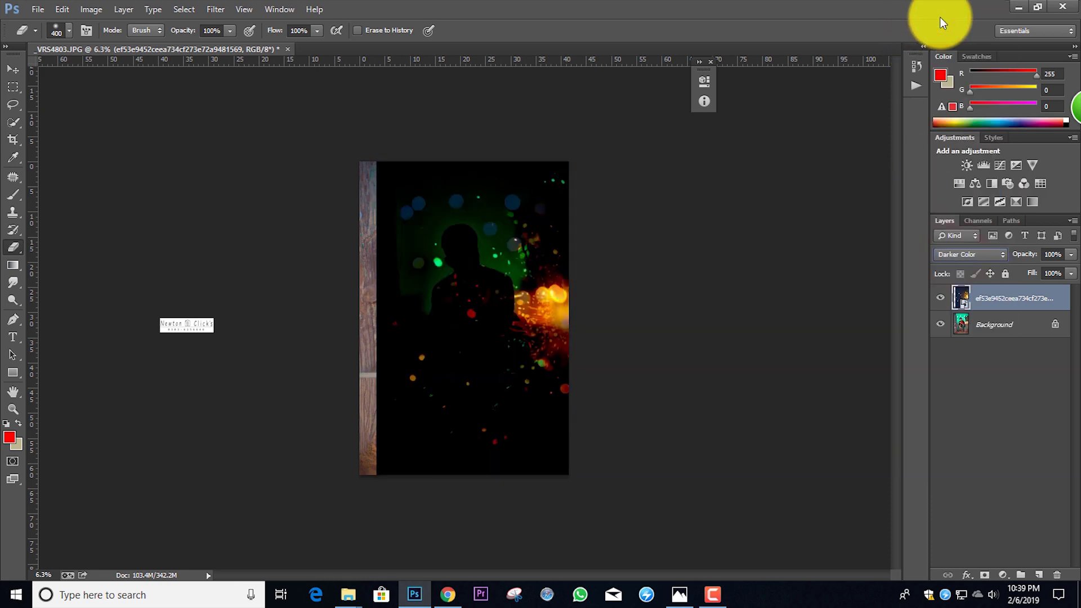
{"action": "key", "text": "Down"}
{"action": "key", "text": "Down"}
{"action": "key", "text": "Up"}
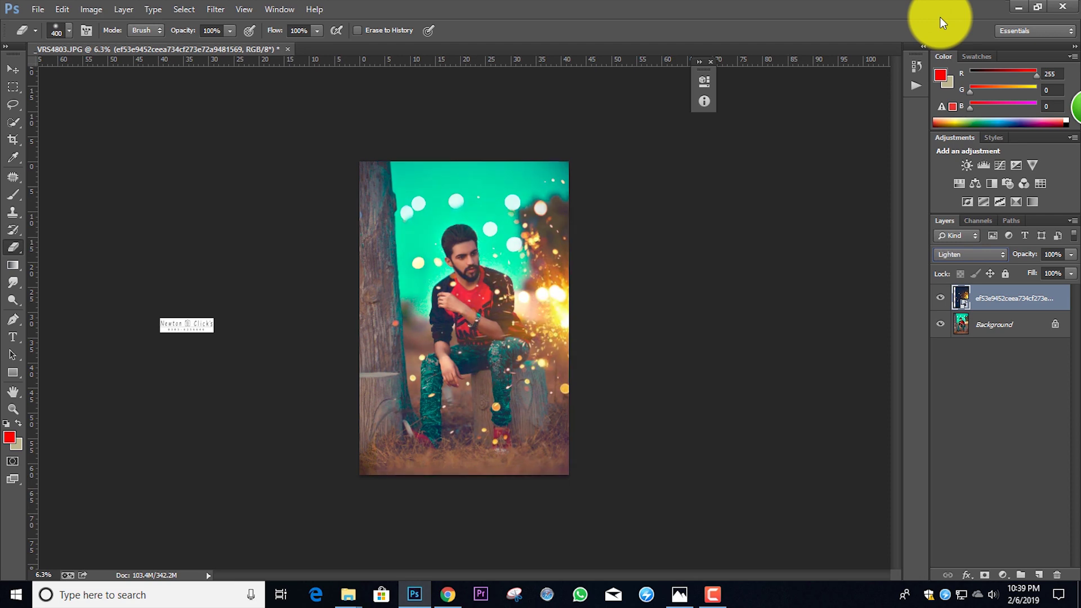
Enlarge the sparks layer to about 539% by 506% and shift its glow to the grass beside the tree trunk.
{"action": "key", "text": "ctrl+t"}
{"action": "key", "text": "ctrl+minus"}
{"action": "key", "text": "ctrl+minus"}
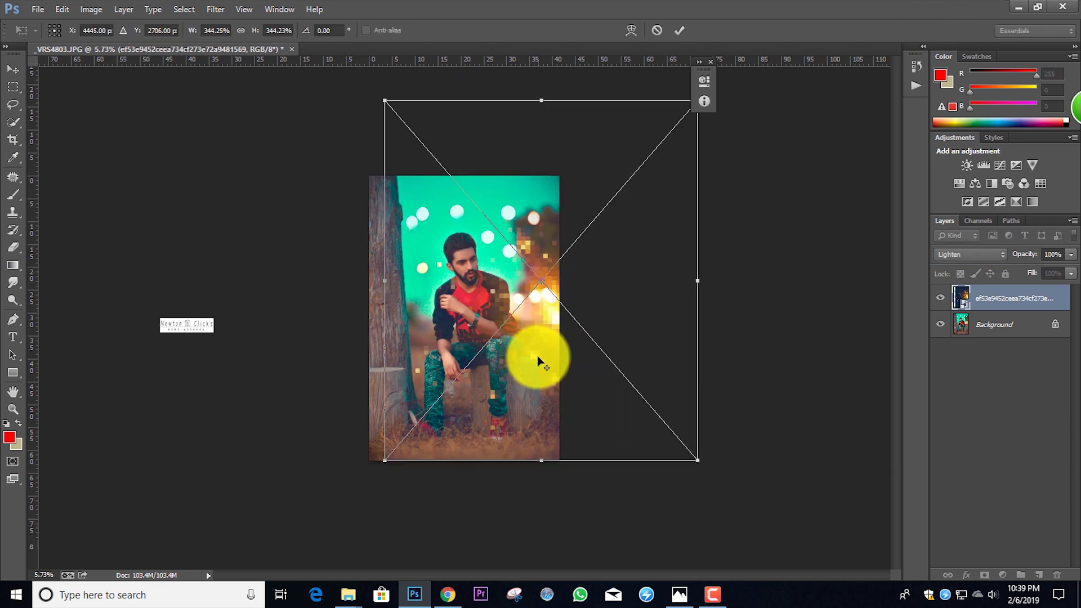
{"action": "left_click_drag", "start_coordinate": [624, 417], "coordinate": [393, 411]}
{"action": "key", "text": "e"}
{"action": "left_click", "coordinate": [679, 30]}
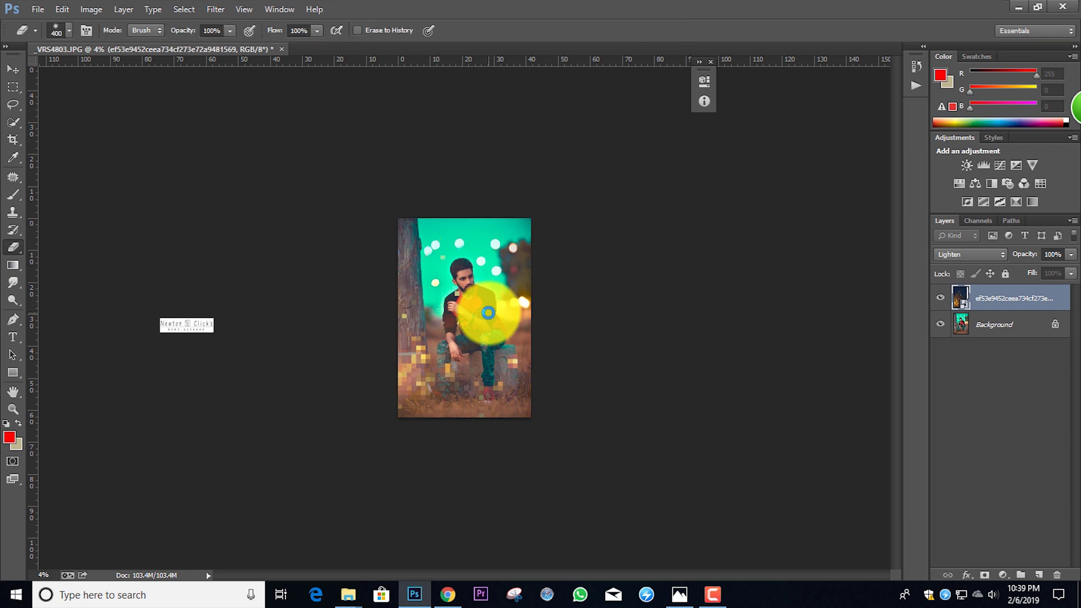
{"action": "key", "text": "ctrl+0"}
{"action": "scroll", "coordinate": [488, 312], "scroll_direction": "up", "scroll_amount": 1}
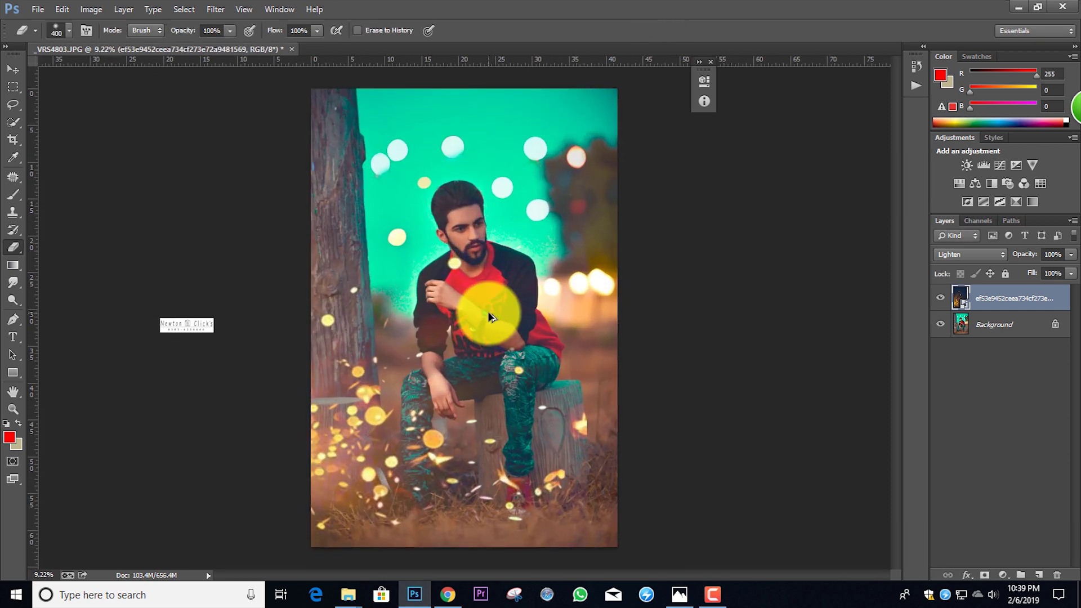
Transform the sparks layer again, shifting it far right so only scattered sparks cover the man and the grass.
{"action": "key", "text": "ctrl+t"}
{"action": "left_click_drag", "start_coordinate": [530, 348], "coordinate": [1064, 297]}
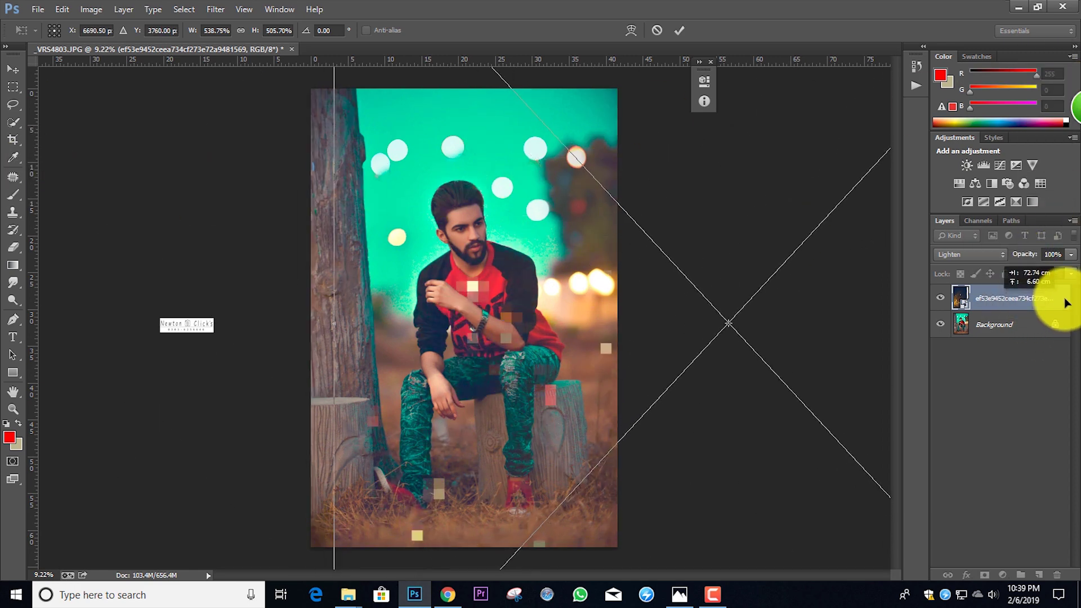
{"action": "key", "text": "e"}
{"action": "left_click", "coordinate": [679, 29]}
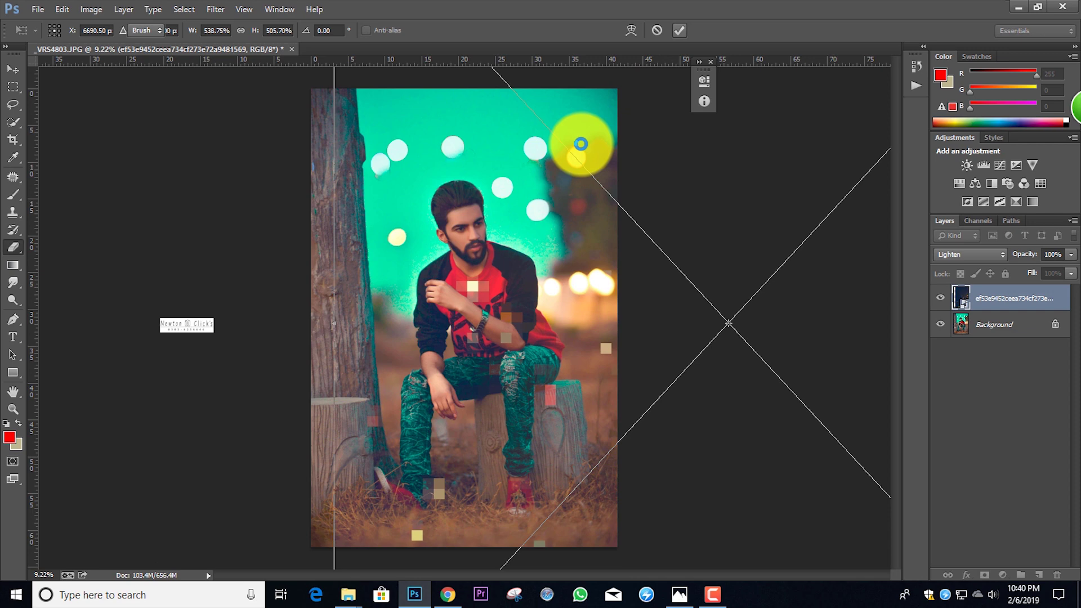
{"action": "scroll", "coordinate": [581, 144], "scroll_direction": "down", "scroll_amount": 5}
{"action": "scroll", "coordinate": [581, 144], "scroll_direction": "up", "scroll_amount": 4}
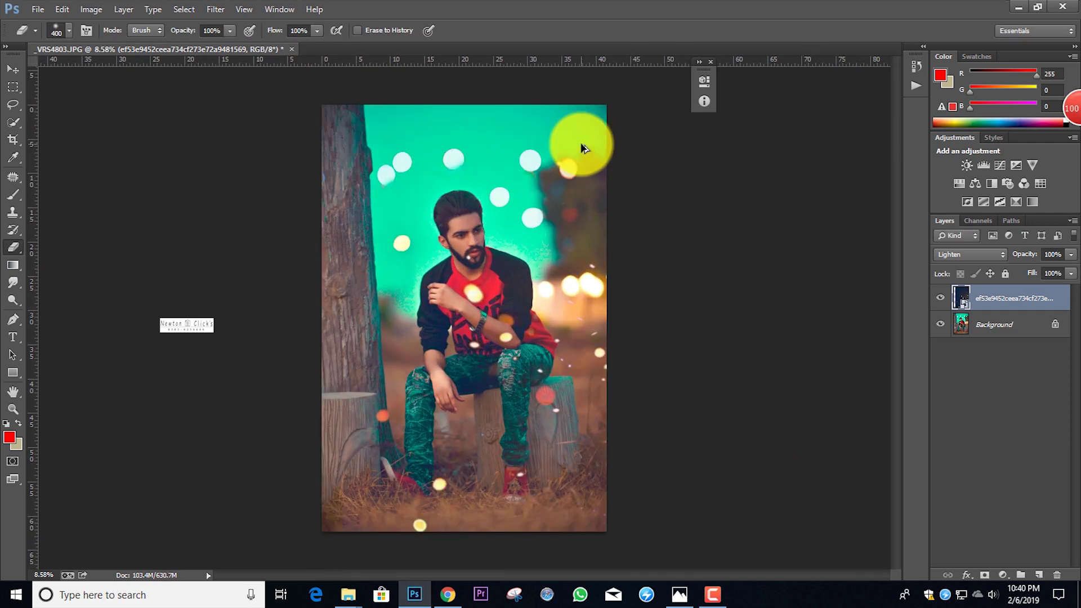
{"action": "scroll", "coordinate": [583, 148], "scroll_direction": "up", "scroll_amount": 2}
{"action": "scroll", "coordinate": [582, 148], "scroll_direction": "down", "scroll_amount": 1}
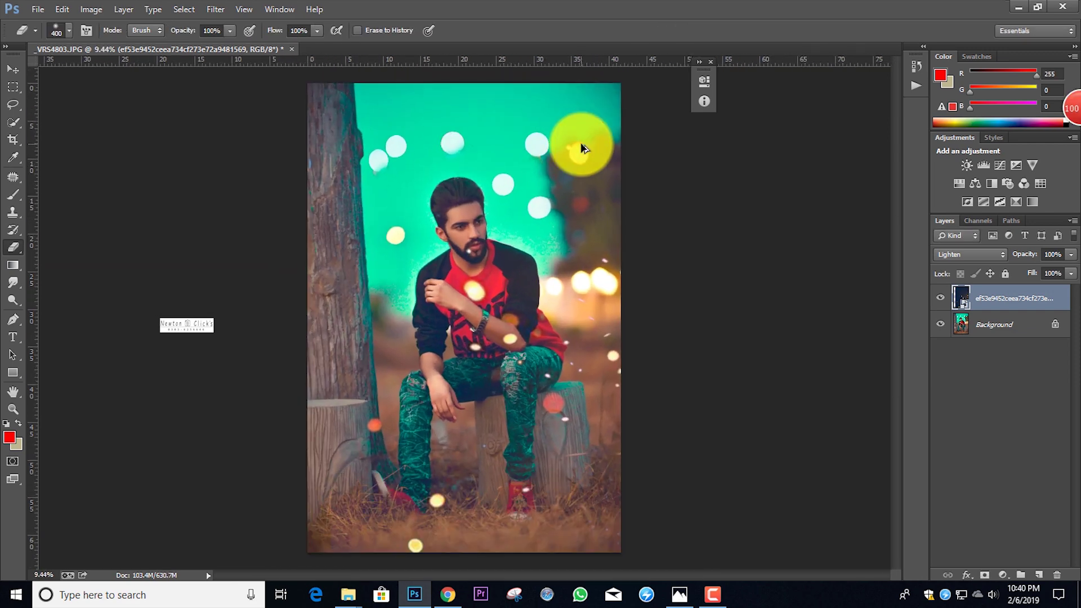
Choose the Eraser tool and rasterize the sparks layer for erasing.
{"action": "right_click", "coordinate": [15, 249]}
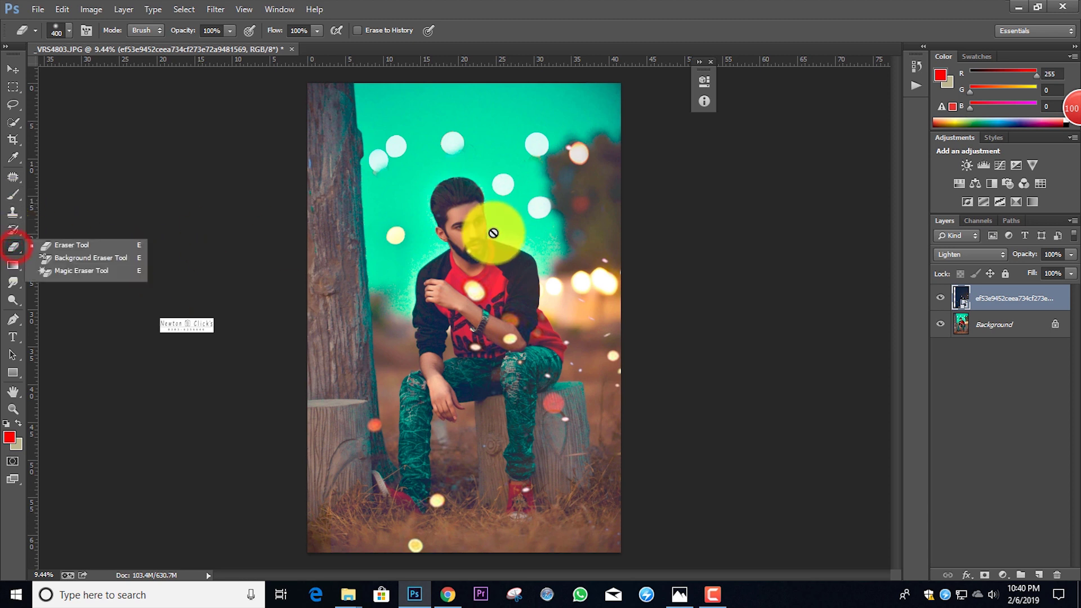
{"action": "left_click", "coordinate": [135, 244]}
{"action": "left_click", "coordinate": [720, 228]}
{"action": "left_click", "coordinate": [510, 233]}
Try erasing the sparks layer over the sky and the man's head with a size 1800 eraser.
{"action": "key", "text": "bracketright"}
{"action": "key", "text": "bracketright"}
{"action": "key", "text": "bracketright"}
{"action": "key", "text": "bracketright"}
{"action": "key", "text": "bracketright"}
{"action": "key", "text": "bracketright"}
{"action": "key", "text": "bracketright"}
{"action": "key", "text": "bracketright"}
{"action": "key", "text": "bracketright"}
{"action": "key", "text": "bracketright"}
{"action": "key", "text": "bracketright"}
{"action": "key", "text": "bracketright"}
{"action": "key", "text": "bracketright"}
{"action": "mouse_move", "coordinate": [453, 120]}
{"action": "left_mouse_down"}
{"action": "mouse_move", "coordinate": [461, 272]}
{"action": "mouse_move", "coordinate": [460, 246]}
{"action": "mouse_move", "coordinate": [466, 265]}
{"action": "mouse_move", "coordinate": [476, 259]}
{"action": "mouse_move", "coordinate": [487, 336]}
{"action": "mouse_move", "coordinate": [475, 228]}
{"action": "mouse_move", "coordinate": [511, 168]}
{"action": "left_mouse_up"}
{"action": "key", "text": "ctrl+alt+z"}
{"action": "left_click", "coordinate": [466, 208]}
{"action": "left_click", "coordinate": [460, 169]}
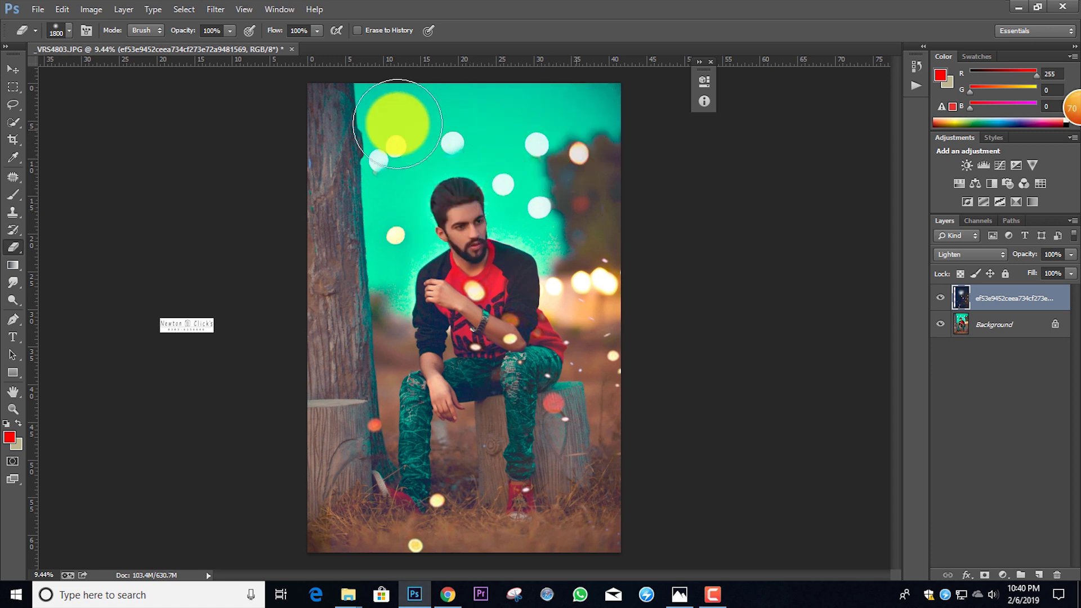
{"action": "key", "text": "ctrl+alt+z"}
{"action": "key", "text": "ctrl+alt+z"}
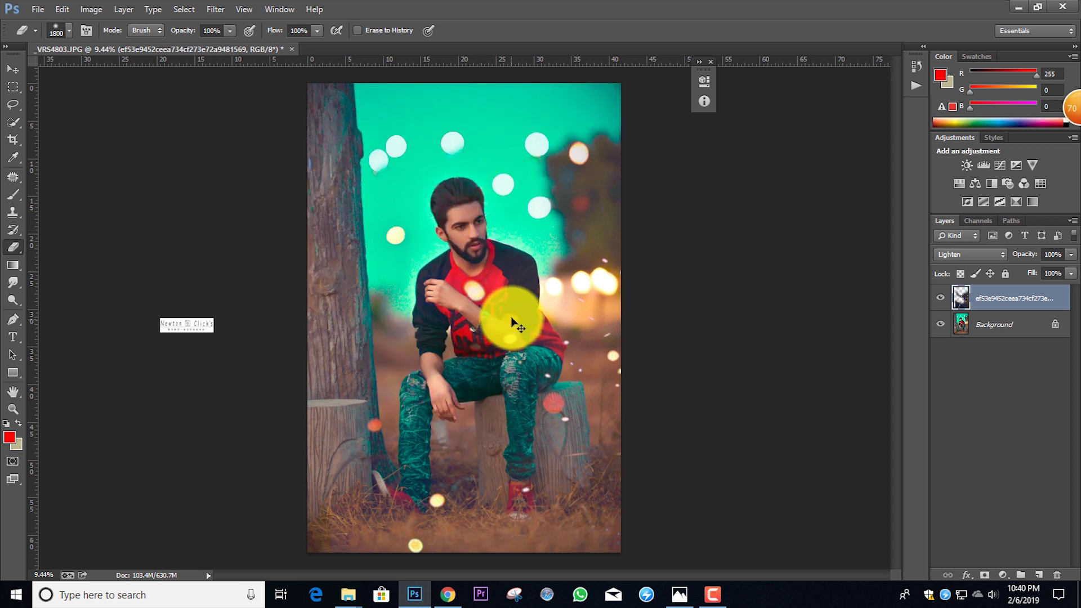
Erase the sparks layer's haze around the man and over the background, reducing the eraser size to 1400 and then 1200.
{"action": "key", "text": "bracketleft"}
{"action": "key", "text": "bracketleft"}
{"action": "key", "text": "bracketleft"}
{"action": "key", "text": "bracketleft"}
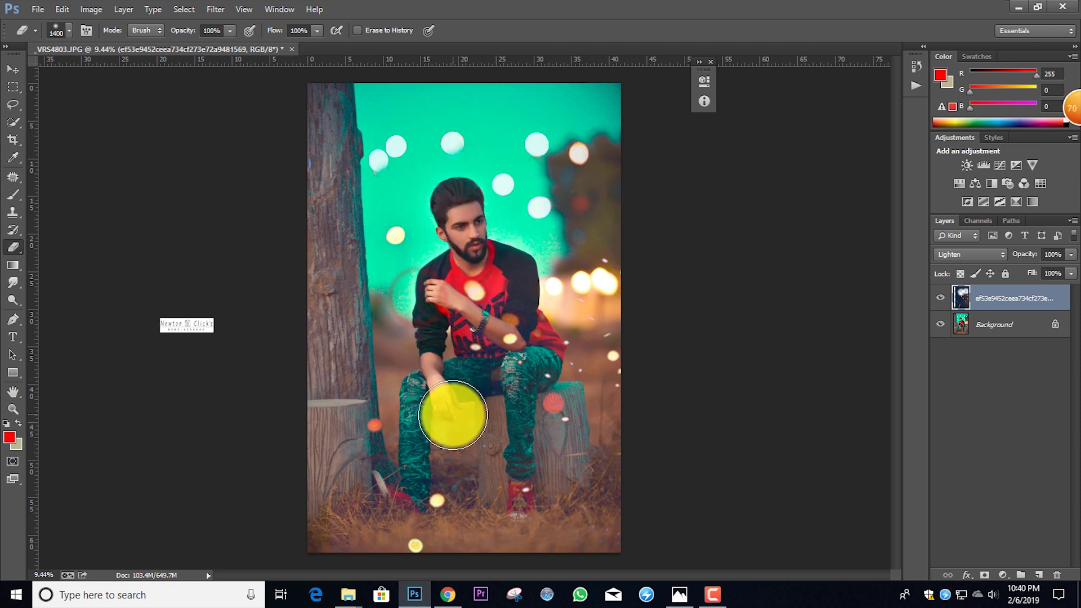
{"action": "key", "text": "bracketleft"}
{"action": "key", "text": "bracketleft"}
{"action": "key", "text": "bracketleft"}
{"action": "key", "text": "bracketleft"}
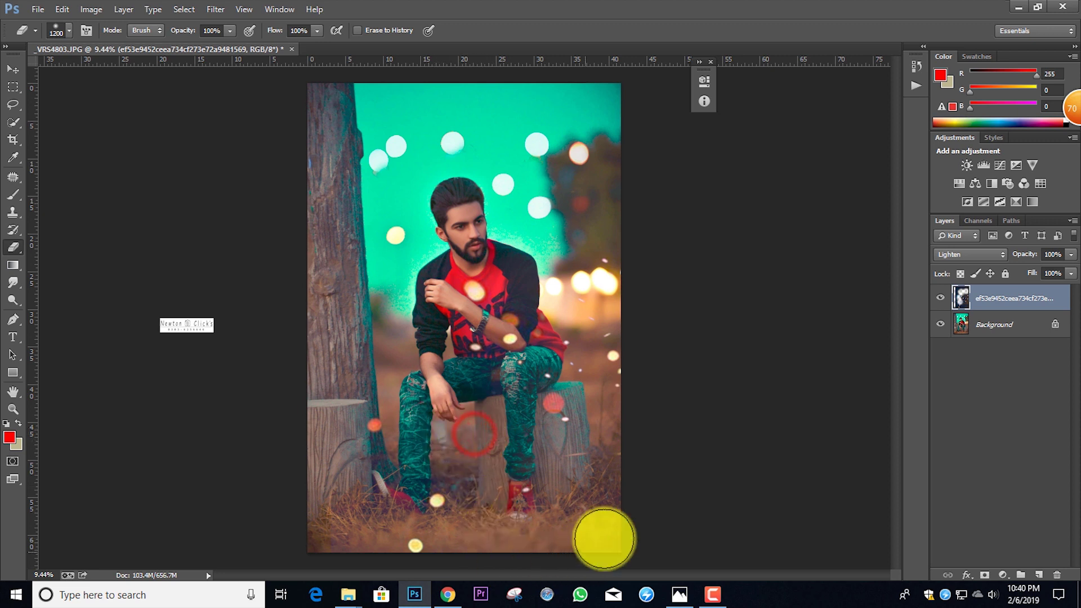
{"action": "left_click", "coordinate": [598, 430]}
{"action": "key", "text": "bracketright"}
{"action": "key", "text": "bracketright"}
{"action": "key", "text": "bracketright"}
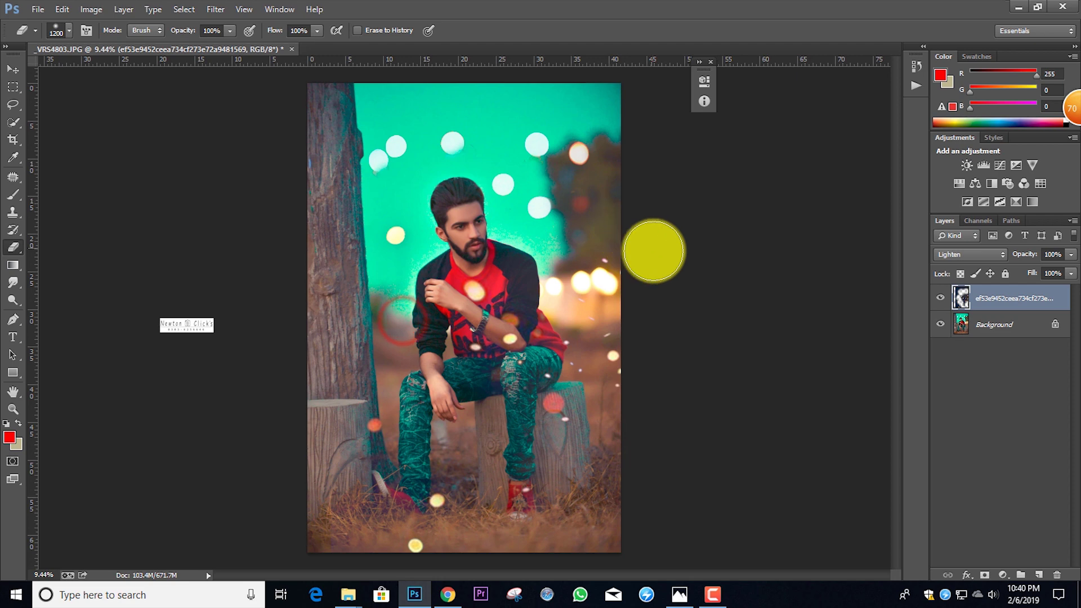
Erase the sparks layer's haze over the tree trunk and merge the layer into the background.
{"action": "key", "text": "ctrl+minus"}
{"action": "scroll", "coordinate": [605, 292], "scroll_direction": "up", "scroll_amount": 5}
{"action": "left_click_drag", "start_coordinate": [384, 317], "coordinate": [338, 306]}
{"action": "scroll", "coordinate": [490, 336], "scroll_direction": "down", "scroll_amount": 2}
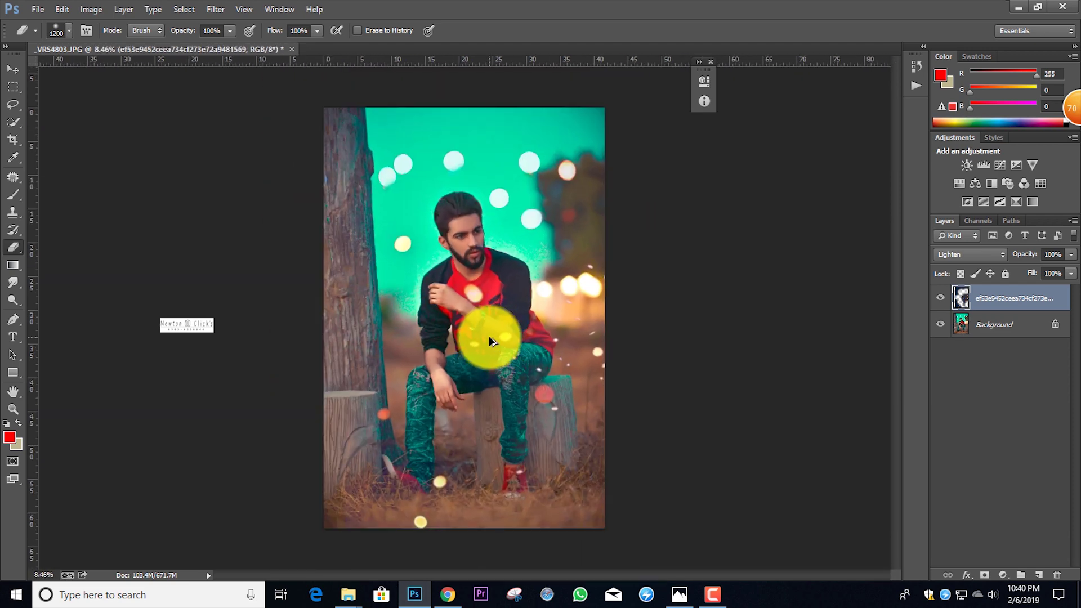
{"action": "key", "text": "ctrl+e"}
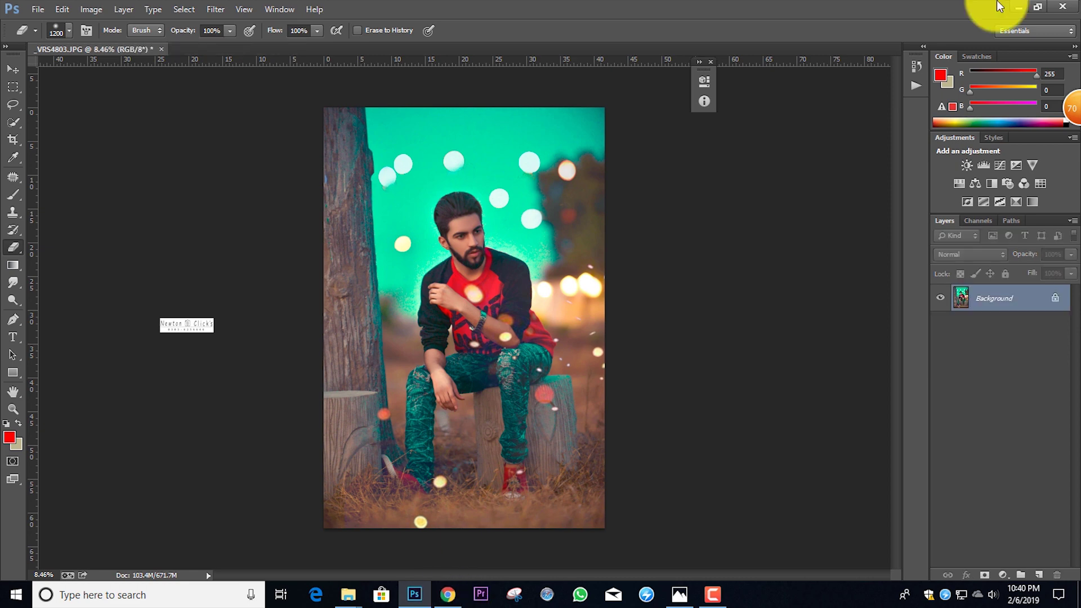
Switch to File Explorer and open the png folder on drive D.
{"action": "left_click", "coordinate": [1018, 7]}
{"action": "left_click", "coordinate": [1012, 5]}
{"action": "left_click", "coordinate": [1007, 6]}
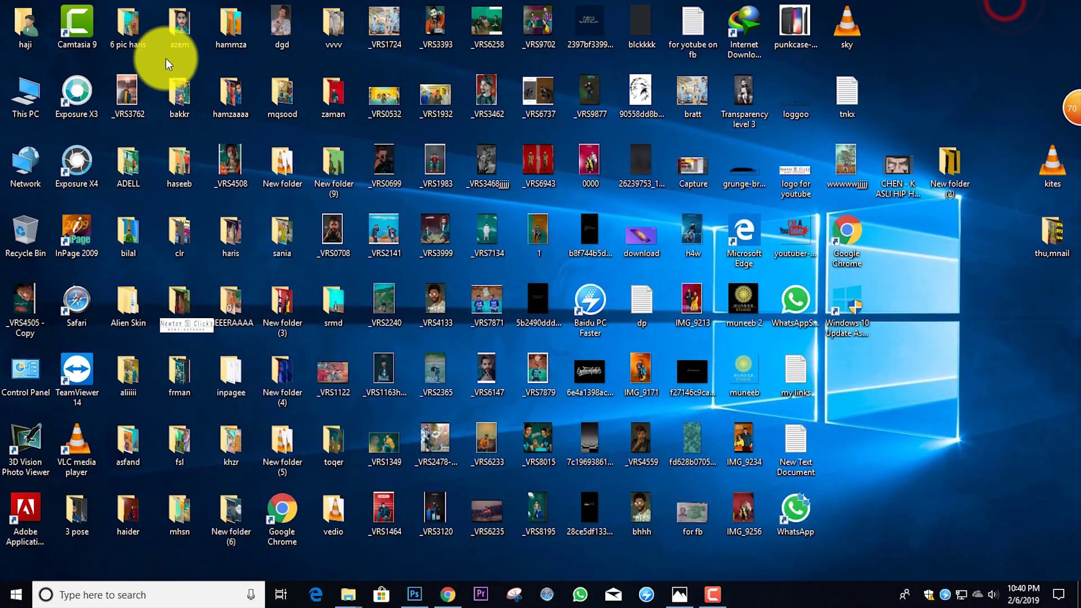
{"action": "double_click", "coordinate": [45, 87]}
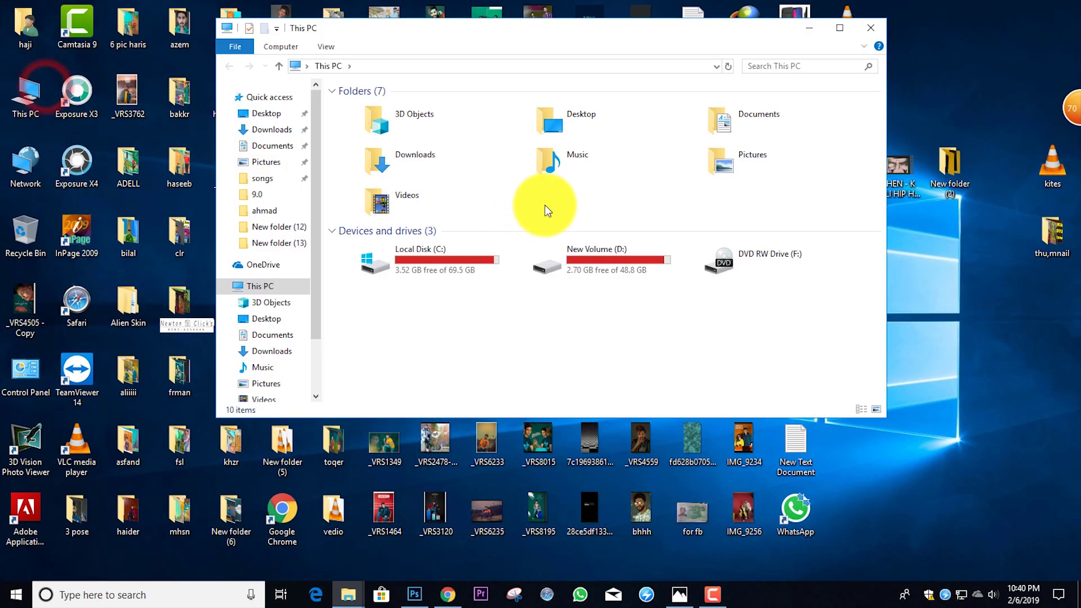
{"action": "left_click", "coordinate": [838, 31]}
{"action": "double_click", "coordinate": [408, 204]}
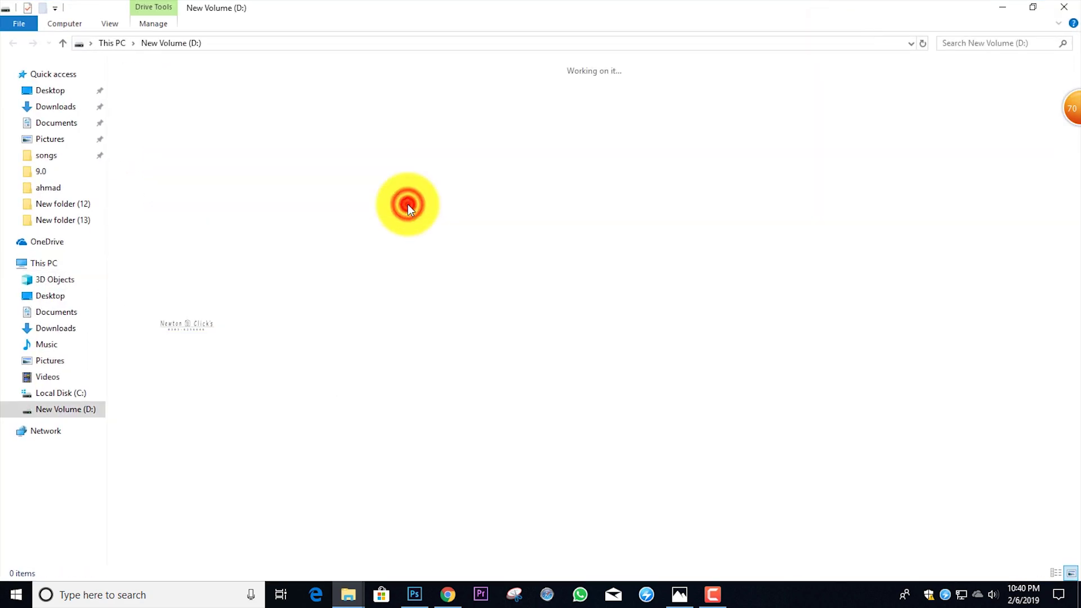
{"action": "double_click", "coordinate": [895, 98]}
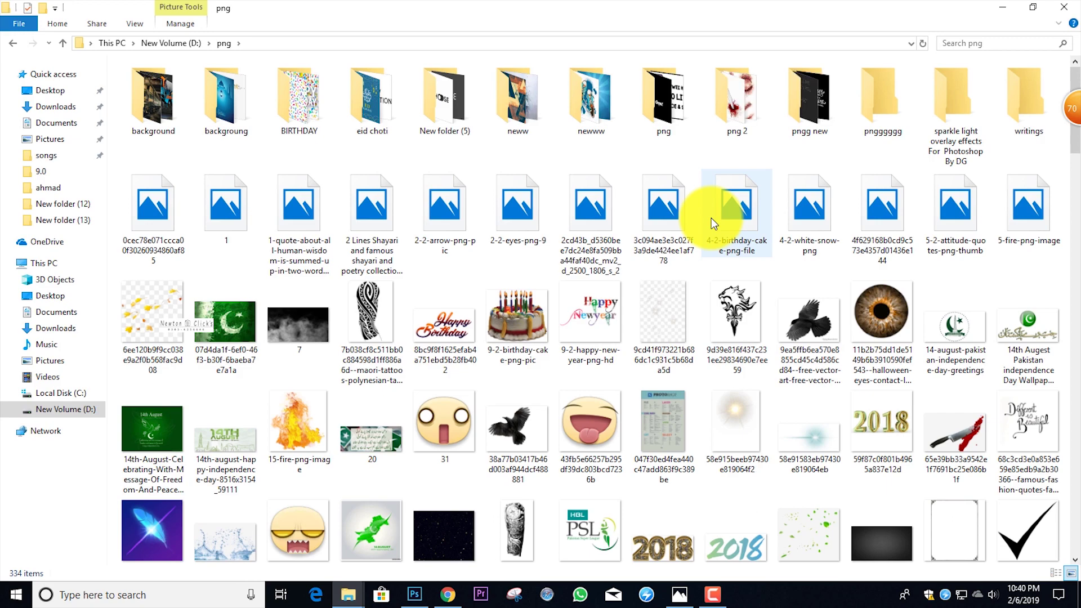
Place the sun image from the png folder into the portrait, enlarged to about 327% over the photo's right edge.
{"action": "scroll", "coordinate": [711, 222], "scroll_direction": "down", "scroll_amount": 15}
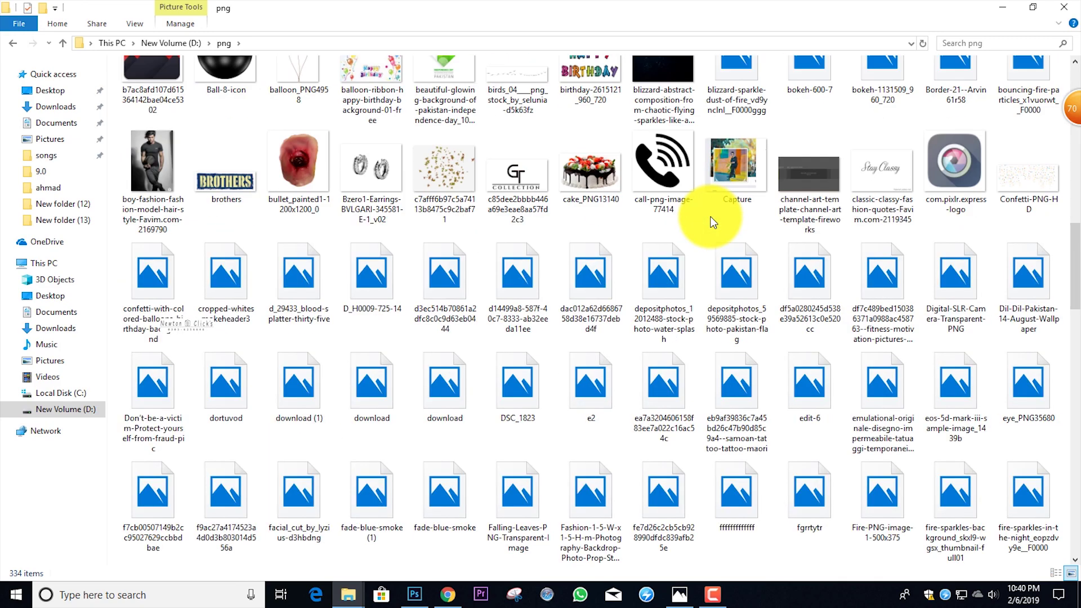
{"action": "scroll", "coordinate": [647, 228], "scroll_direction": "down", "scroll_amount": 10}
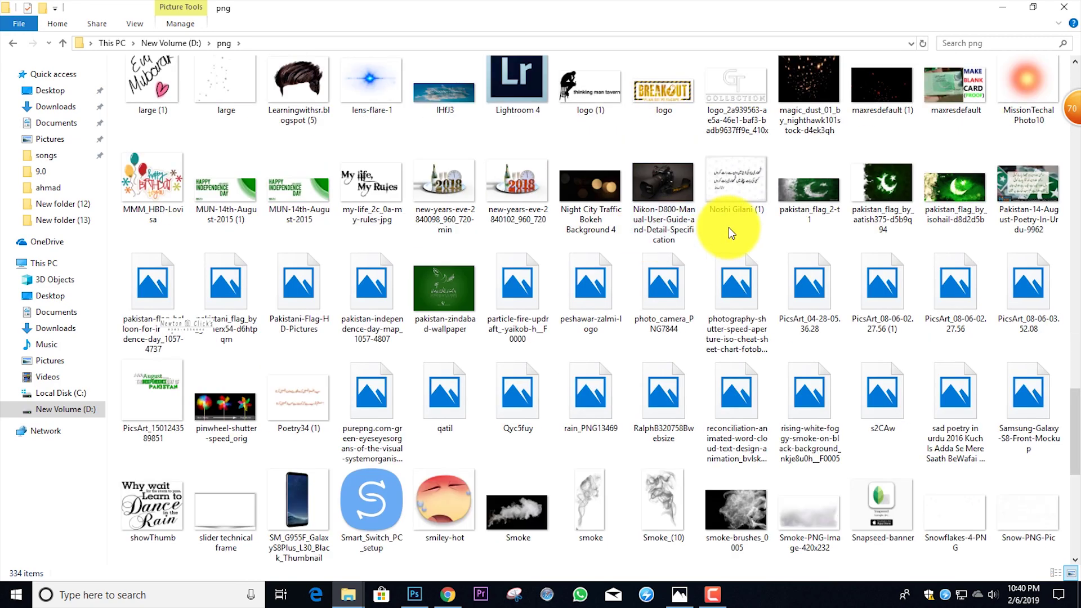
{"action": "scroll", "coordinate": [728, 228], "scroll_direction": "up", "scroll_amount": 3}
{"action": "scroll", "coordinate": [728, 227], "scroll_direction": "down", "scroll_amount": 3}
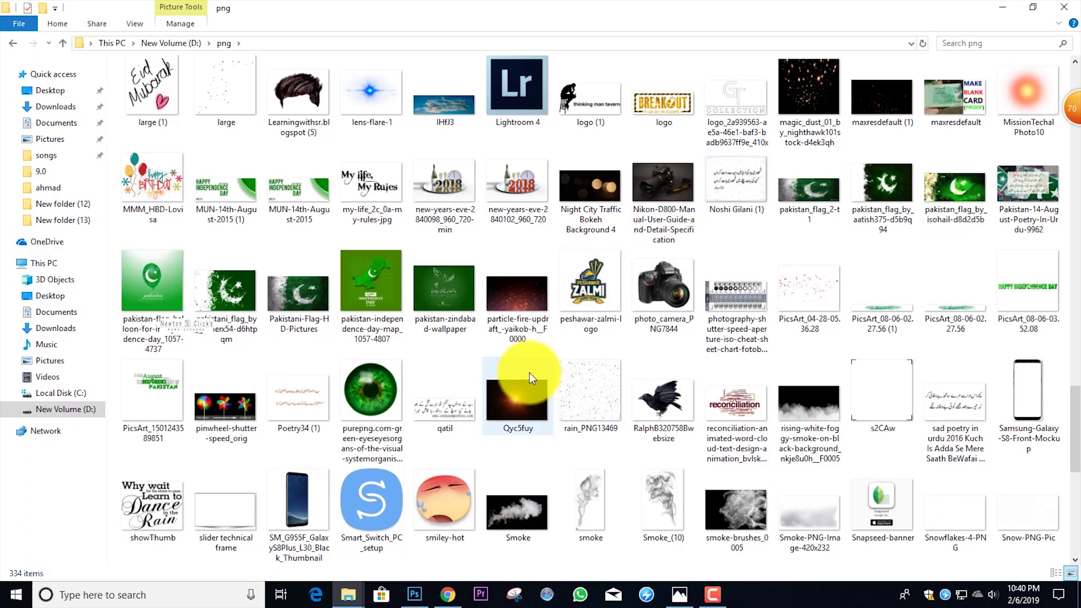
{"action": "scroll", "coordinate": [722, 241], "scroll_direction": "down", "scroll_amount": 6}
{"action": "left_click_drag", "start_coordinate": [372, 298], "coordinate": [592, 368]}
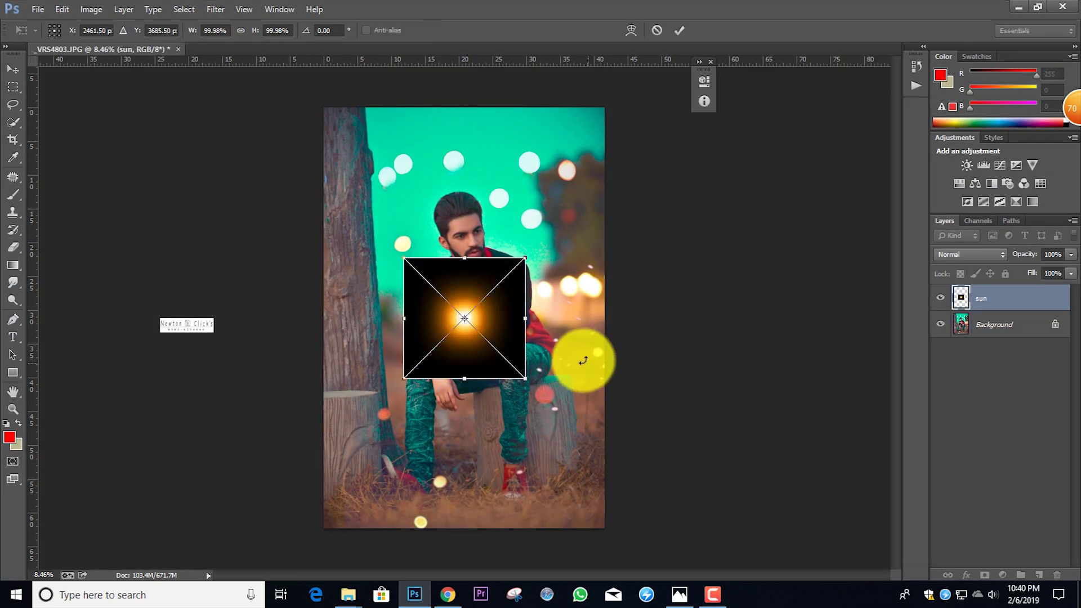
{"action": "mouse_move", "coordinate": [583, 431]}
{"action": "left_mouse_down"}
{"action": "mouse_move", "coordinate": [587, 451]}
{"action": "mouse_move", "coordinate": [739, 488]}
{"action": "left_mouse_up"}
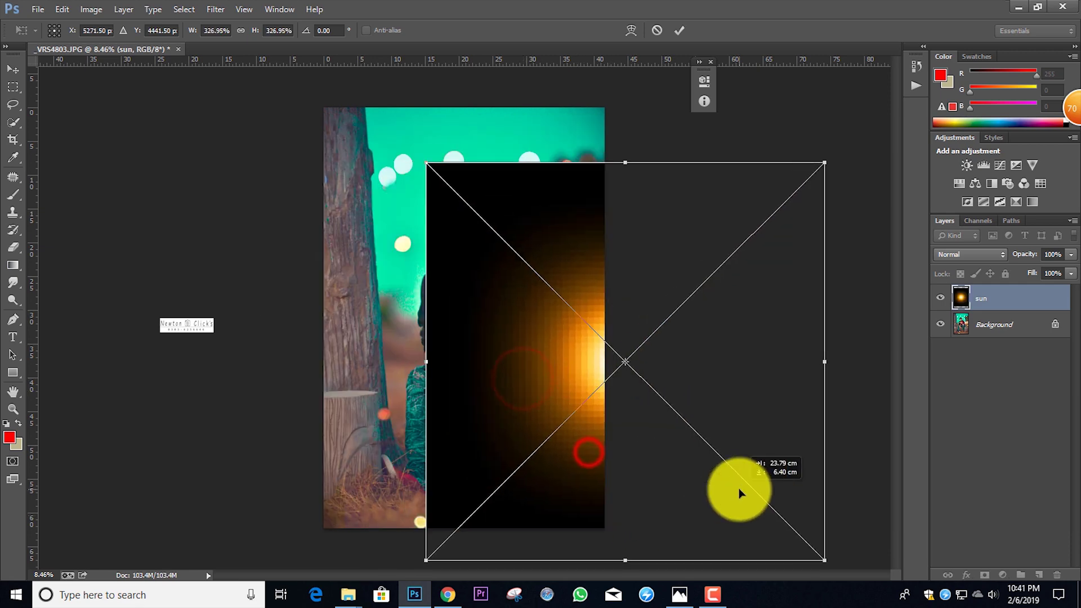
{"action": "left_click", "coordinate": [680, 31]}
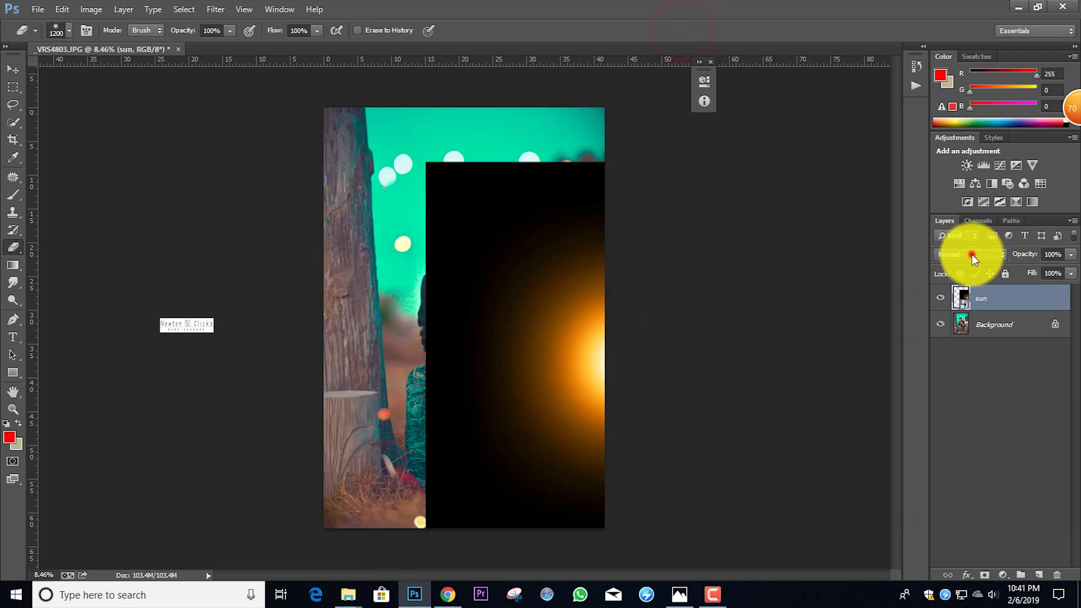
Try Overlay and Soft Light on the sun layer, and settle on the Screen blend mode.
{"action": "left_click", "coordinate": [969, 254]}
{"action": "left_click", "coordinate": [967, 178]}
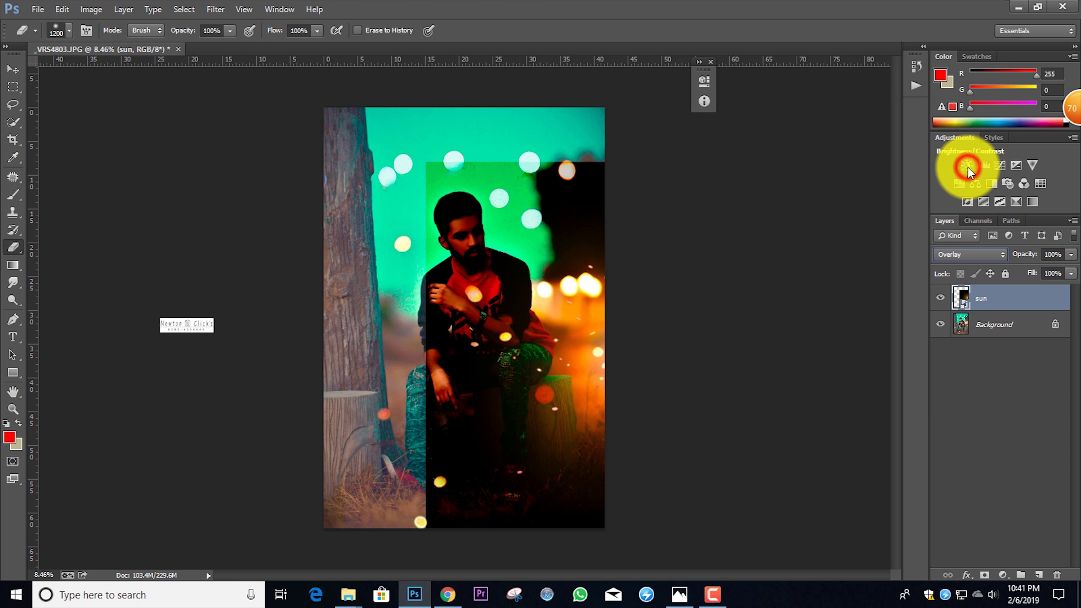
{"action": "left_click", "coordinate": [964, 256]}
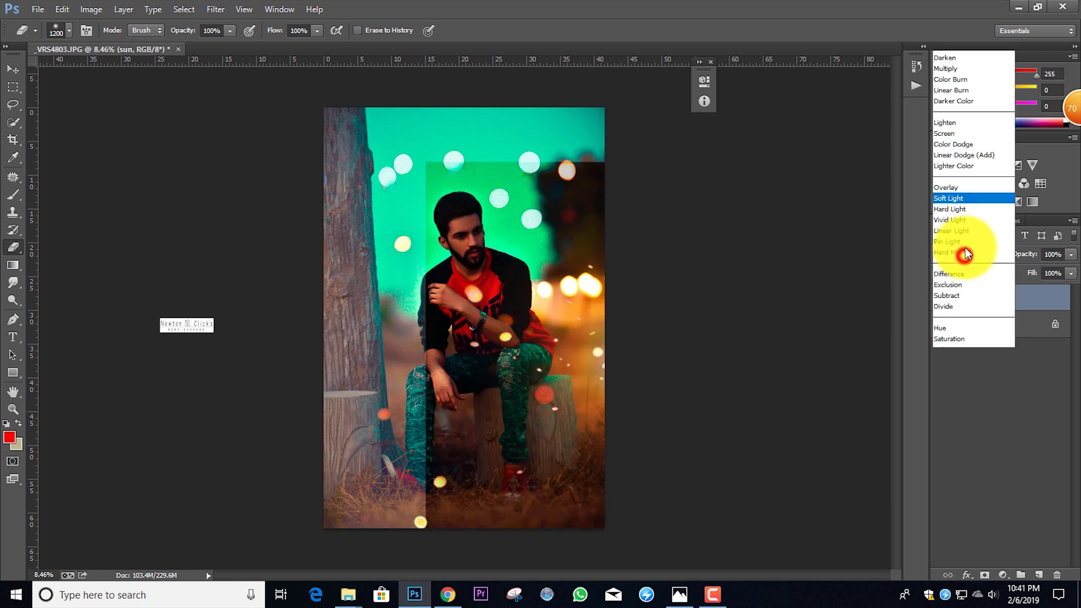
{"action": "left_click", "coordinate": [969, 110]}
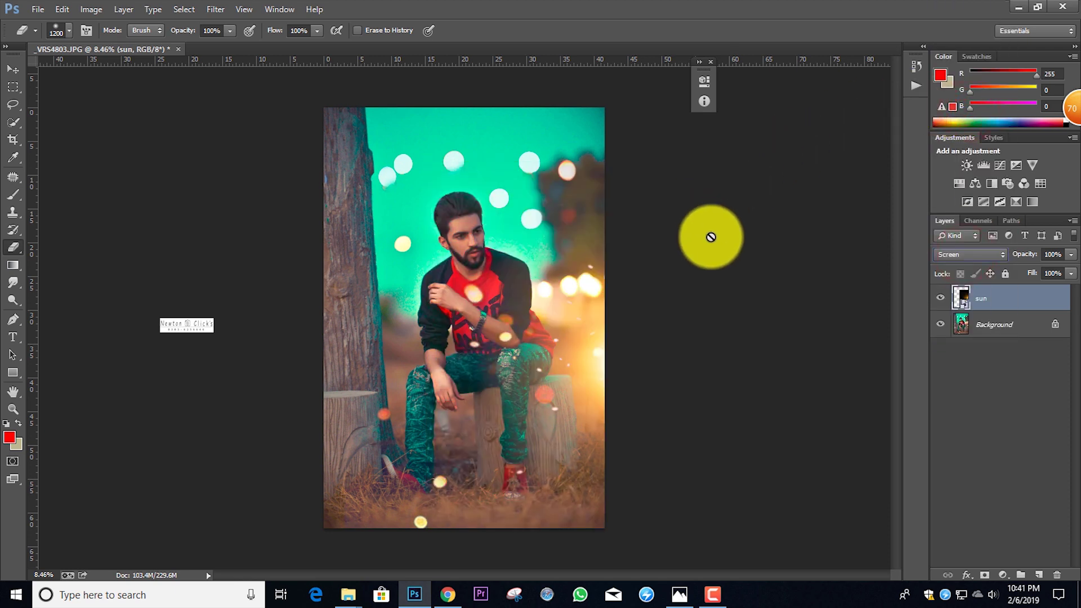
Move the sun layer farther beyond the photo's right edge and merge it into the background.
{"action": "key", "text": "ctrl+t"}
{"action": "left_click_drag", "start_coordinate": [599, 366], "coordinate": [653, 362]}
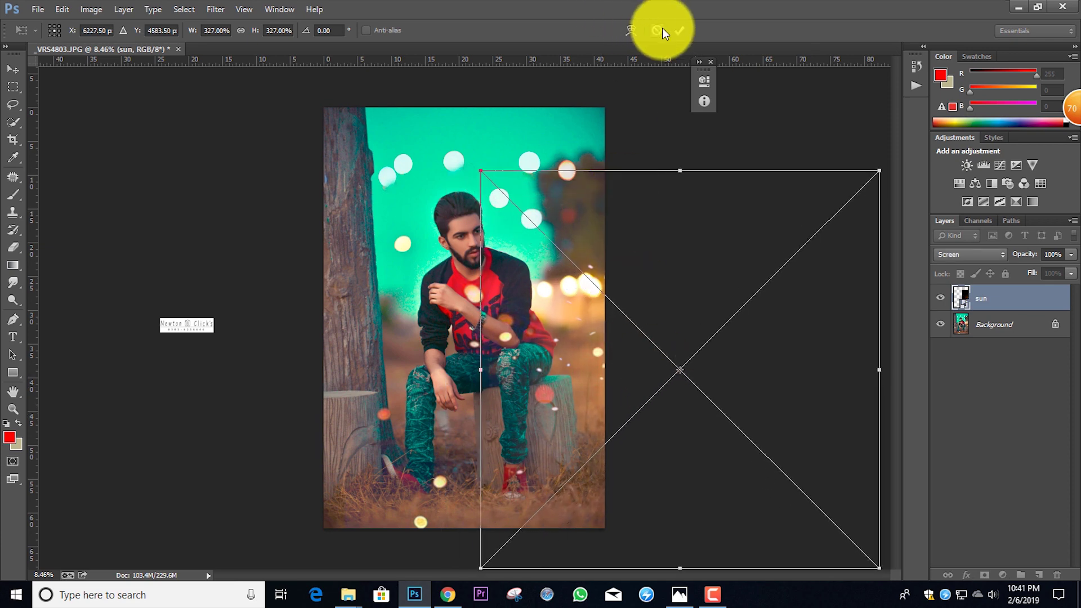
{"action": "left_click", "coordinate": [678, 32]}
{"action": "scroll", "coordinate": [545, 155], "scroll_direction": "down", "scroll_amount": 4}
{"action": "scroll", "coordinate": [507, 253], "scroll_direction": "up", "scroll_amount": 4}
{"action": "scroll", "coordinate": [503, 266], "scroll_direction": "up", "scroll_amount": 2}
{"action": "key", "text": "ctrl+e"}
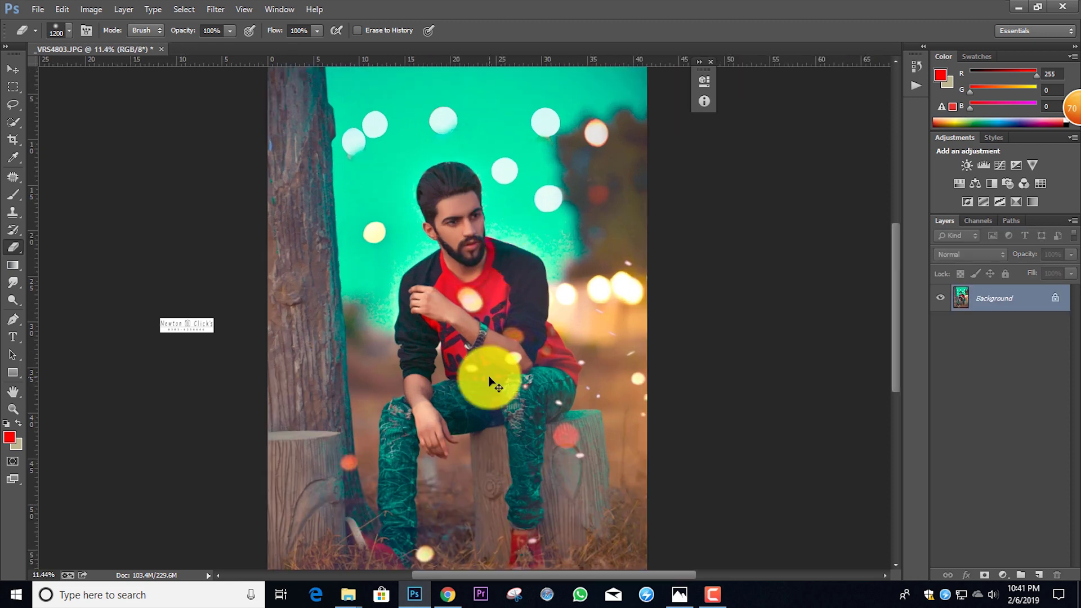
Look through the black lettering and quote images in the Downloads folder for a text overlay.
{"action": "mouse_move", "coordinate": [353, 600]}
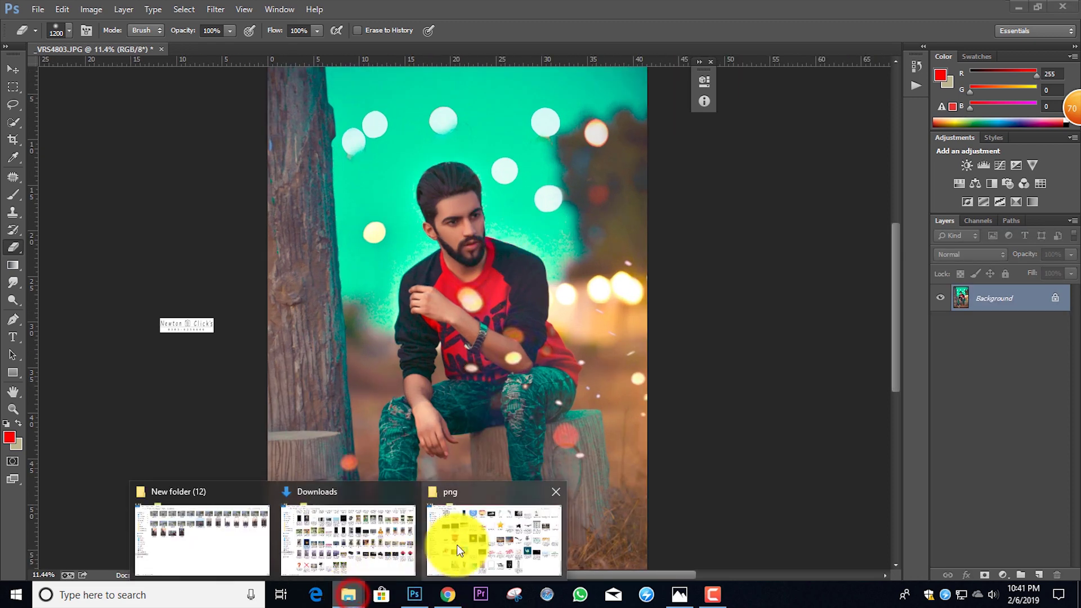
{"action": "left_click", "coordinate": [358, 532]}
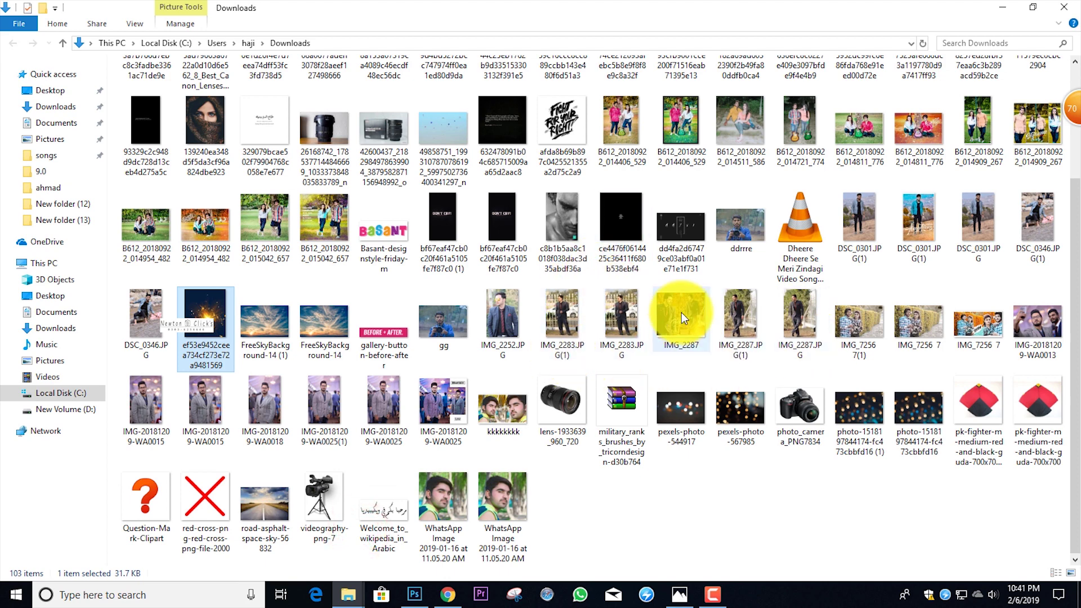
{"action": "double_click", "coordinate": [512, 126]}
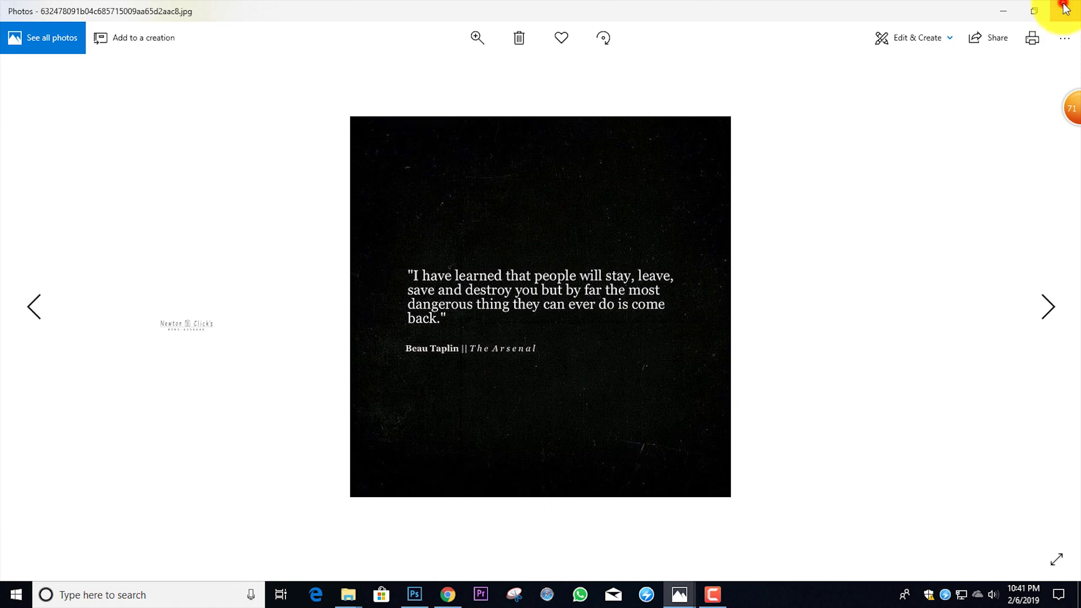
{"action": "left_click", "coordinate": [1065, 9]}
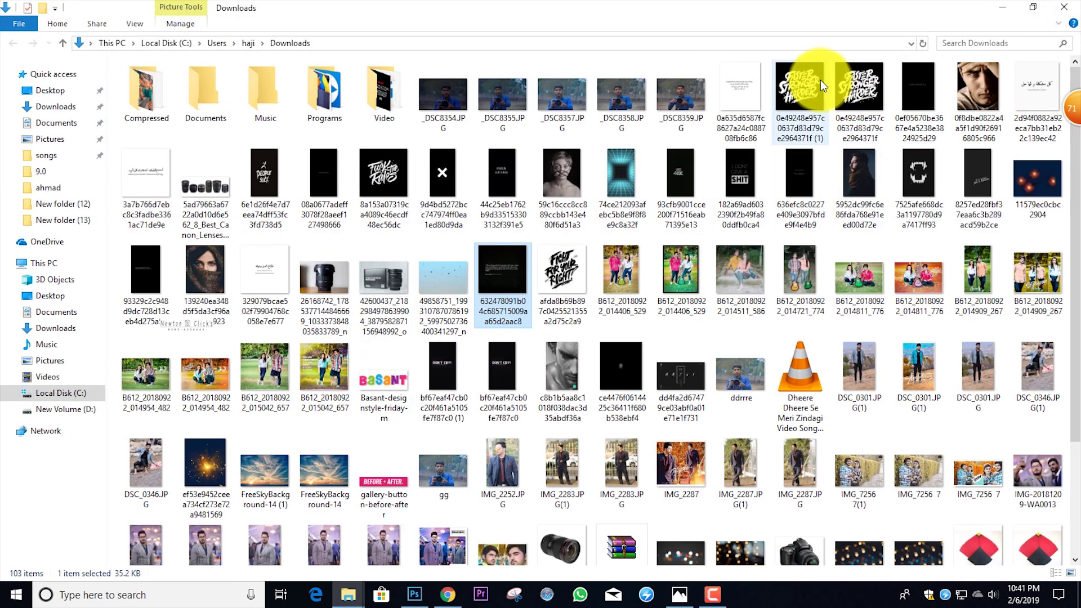
{"action": "double_click", "coordinate": [812, 73]}
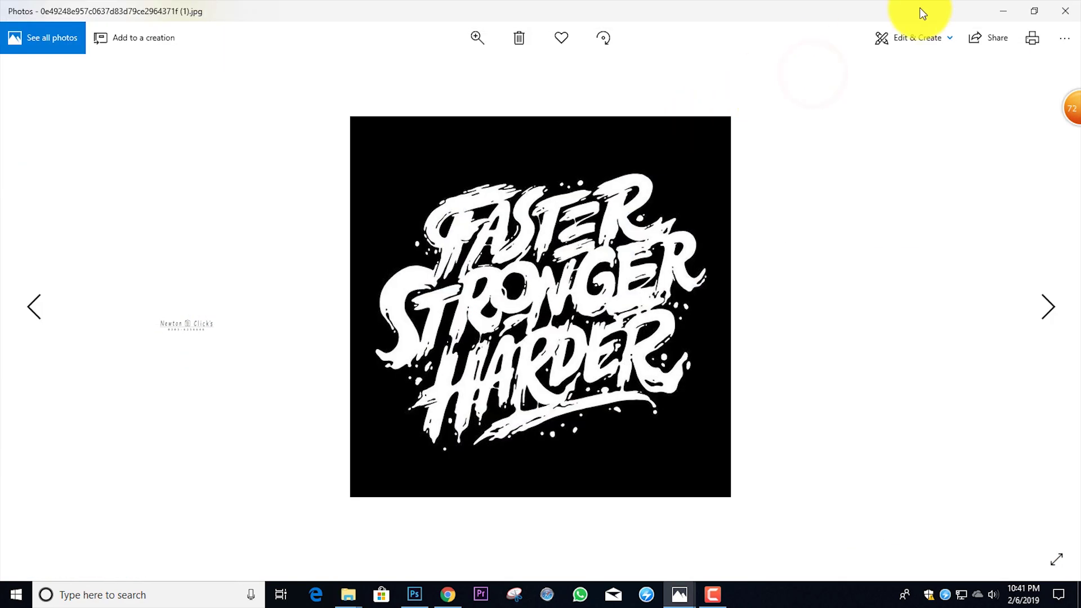
{"action": "left_click", "coordinate": [1072, 6]}
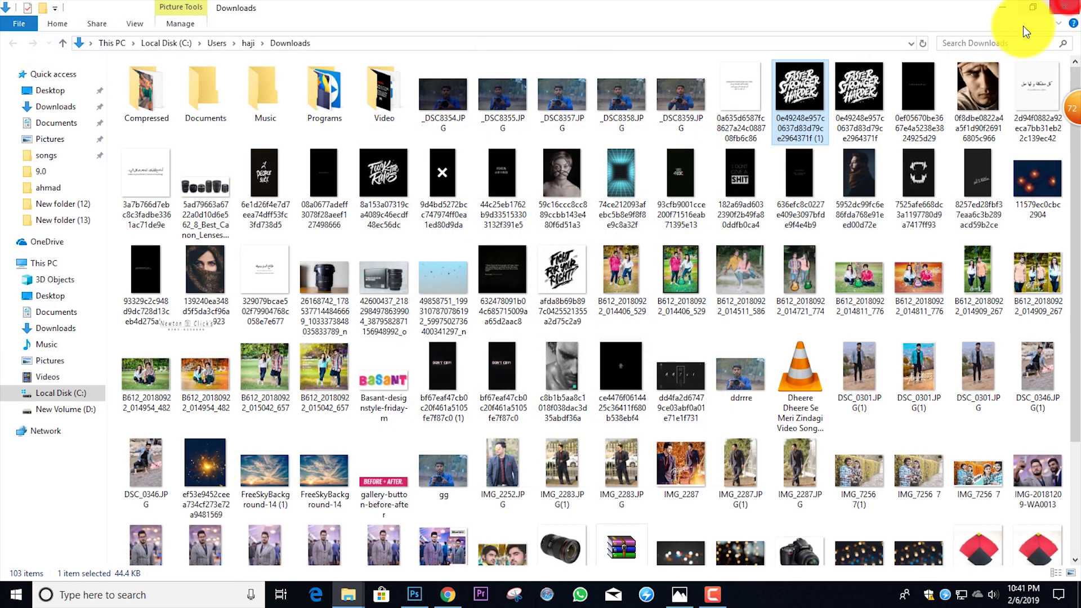
{"action": "left_click", "coordinate": [392, 179]}
{"action": "double_click", "coordinate": [392, 179]}
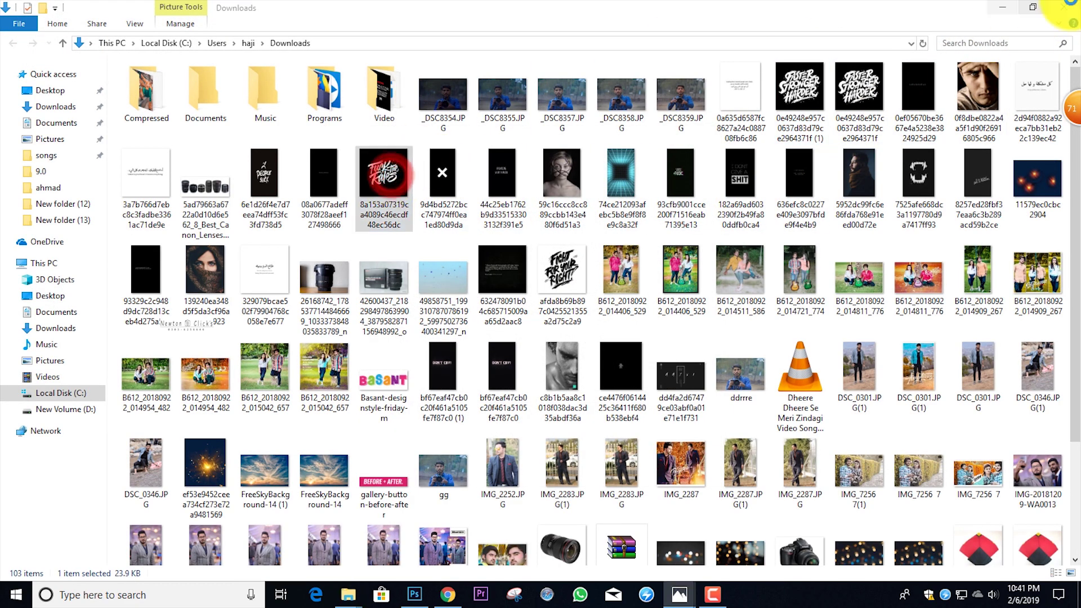
{"action": "left_click", "coordinate": [1071, 6]}
{"action": "scroll", "coordinate": [860, 213], "scroll_direction": "down", "scroll_amount": 3}
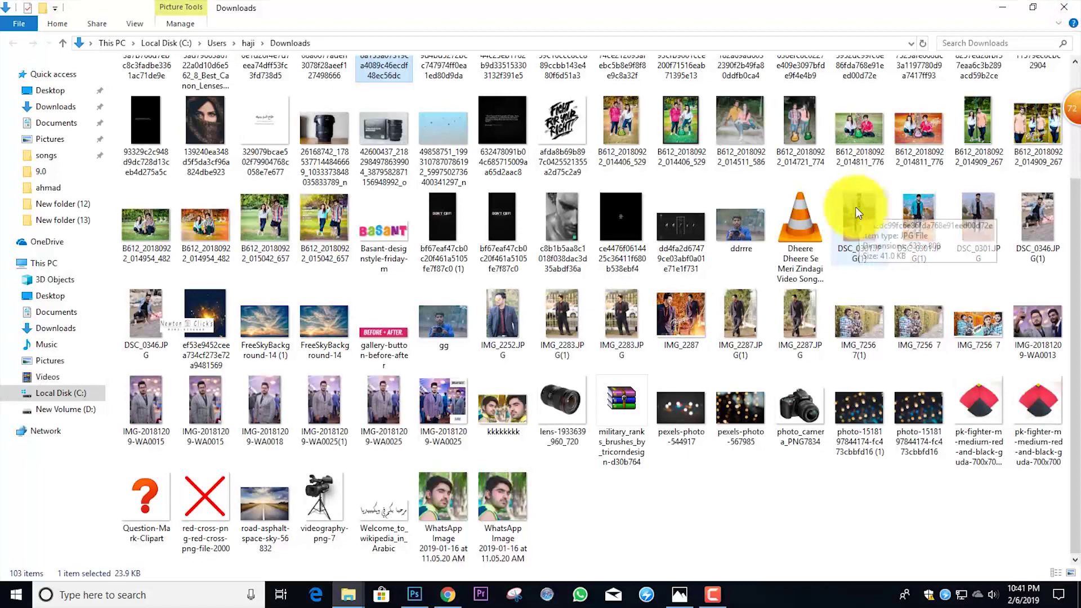
Place the "Faster Stronger Harder" image over the photo's lower left, scaled to 195.74% and rotated -8.37°.
{"action": "mouse_move", "coordinate": [800, 112]}
{"action": "left_mouse_down"}
{"action": "mouse_move", "coordinate": [819, 88]}
{"action": "mouse_move", "coordinate": [469, 434]}
{"action": "mouse_move", "coordinate": [420, 591]}
{"action": "mouse_move", "coordinate": [465, 331]}
{"action": "mouse_move", "coordinate": [489, 380]}
{"action": "mouse_move", "coordinate": [425, 405]}
{"action": "mouse_move", "coordinate": [532, 478]}
{"action": "left_mouse_up"}
{"action": "left_click_drag", "start_coordinate": [618, 438], "coordinate": [619, 405]}
{"action": "left_click_drag", "start_coordinate": [477, 427], "coordinate": [487, 442]}
{"action": "left_click", "coordinate": [681, 30]}
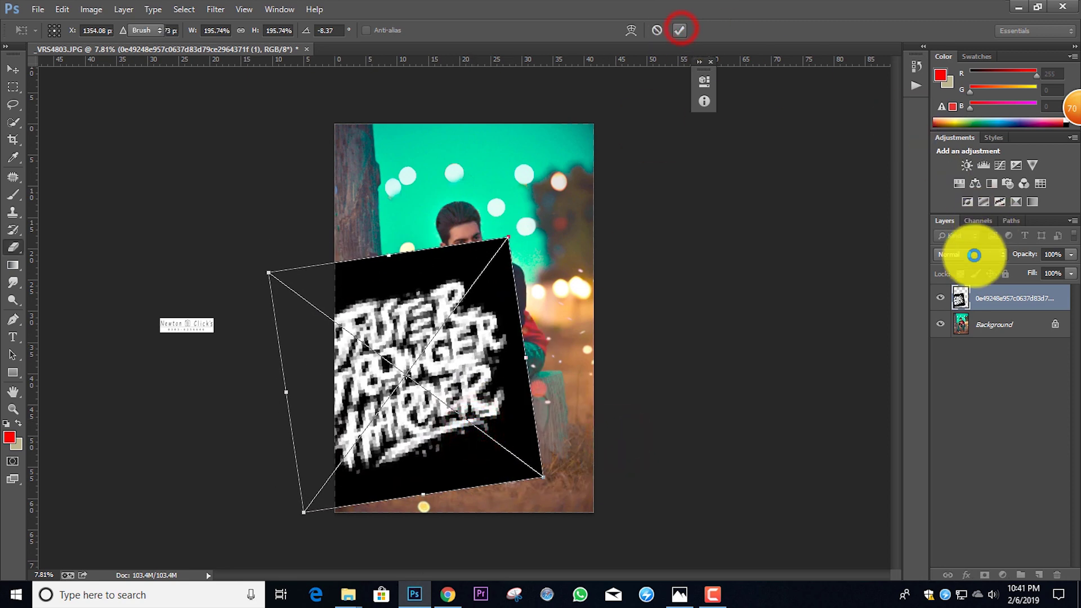
Cycle through blend modes for the "Faster Stronger Harder" layer, including Screen, and set it to Lighten.
{"action": "left_click", "coordinate": [969, 254]}
{"action": "left_click", "coordinate": [963, 18]}
{"action": "key", "text": "Down"}
{"action": "key", "text": "Down"}
{"action": "key", "text": "Down"}
{"action": "key", "text": "Down"}
{"action": "key", "text": "Down"}
{"action": "key", "text": "Down"}
{"action": "key", "text": "Down"}
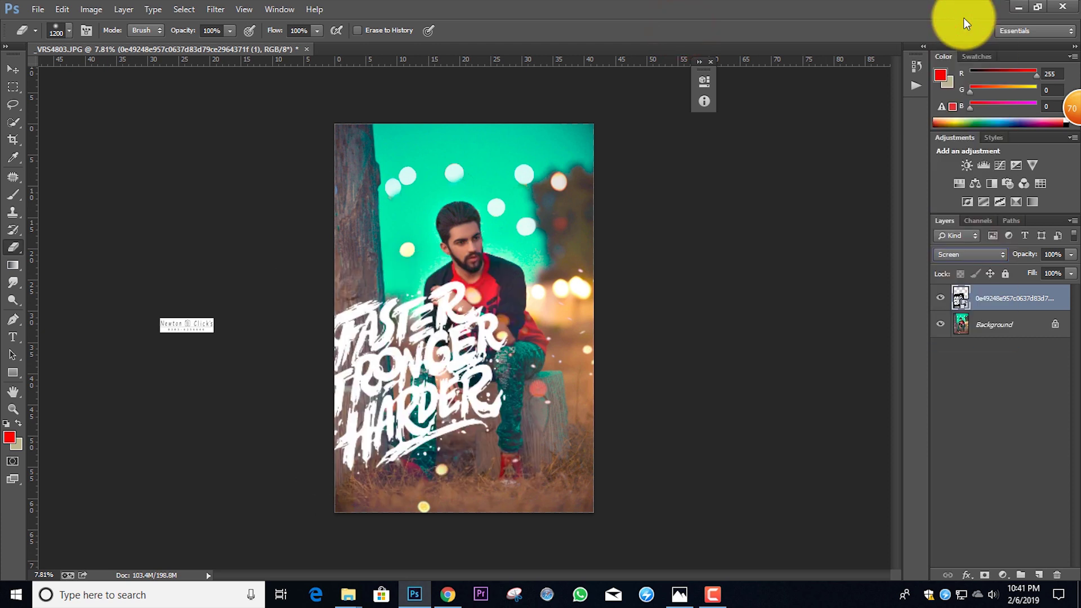
{"action": "key", "text": "Up"}
{"action": "key", "text": "Down"}
{"action": "key", "text": "Up"}
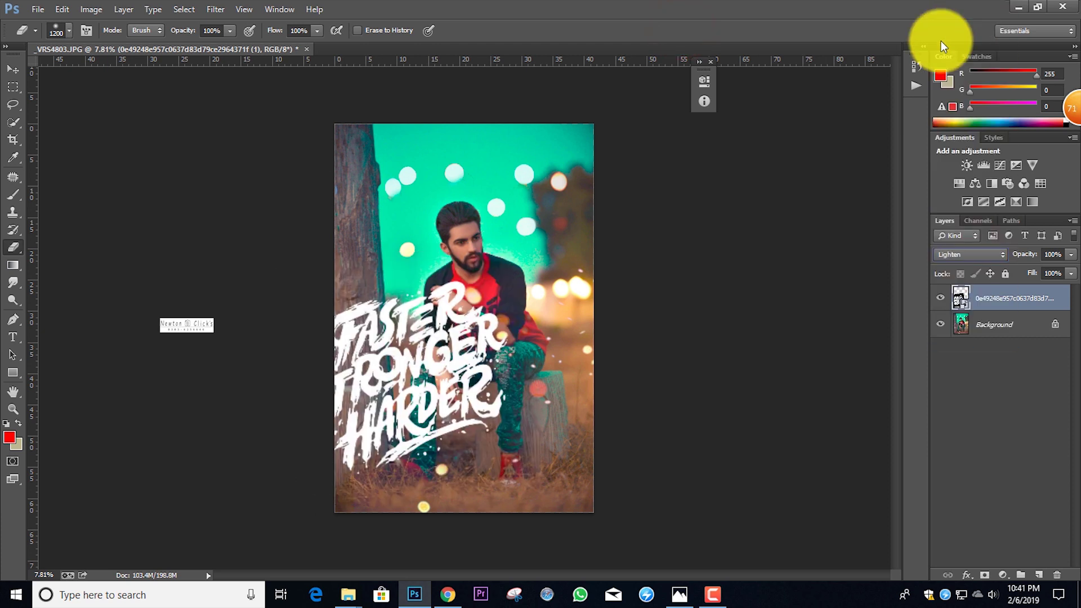
Rasterize the "Faster Stronger Harder" layer and try scaling it to about 55% beside the man's legs.
{"action": "left_click", "coordinate": [538, 383]}
{"action": "left_click", "coordinate": [521, 233]}
{"action": "key", "text": "ctrl+r"}
{"action": "key", "text": "ctrl+t"}
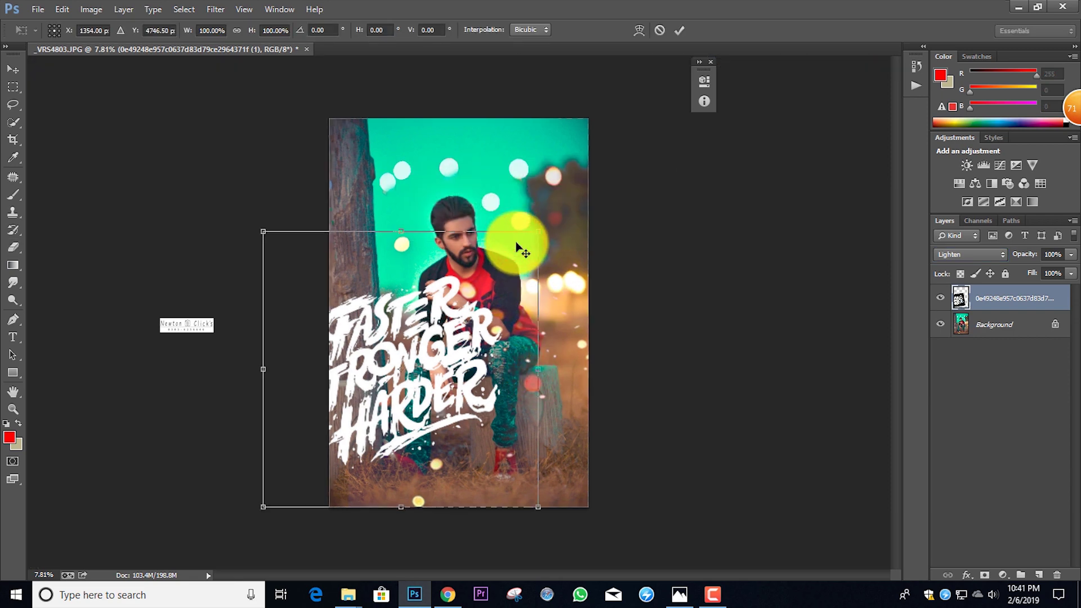
{"action": "left_click_drag", "start_coordinate": [534, 232], "coordinate": [393, 345]}
{"action": "left_click_drag", "start_coordinate": [417, 444], "coordinate": [409, 317]}
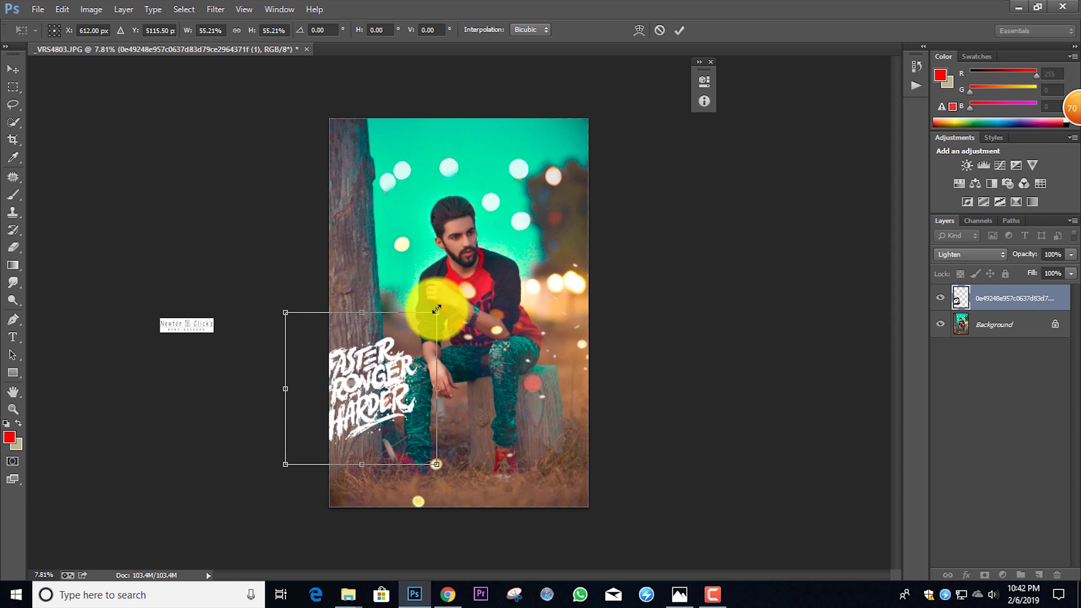
{"action": "left_click", "coordinate": [665, 28]}
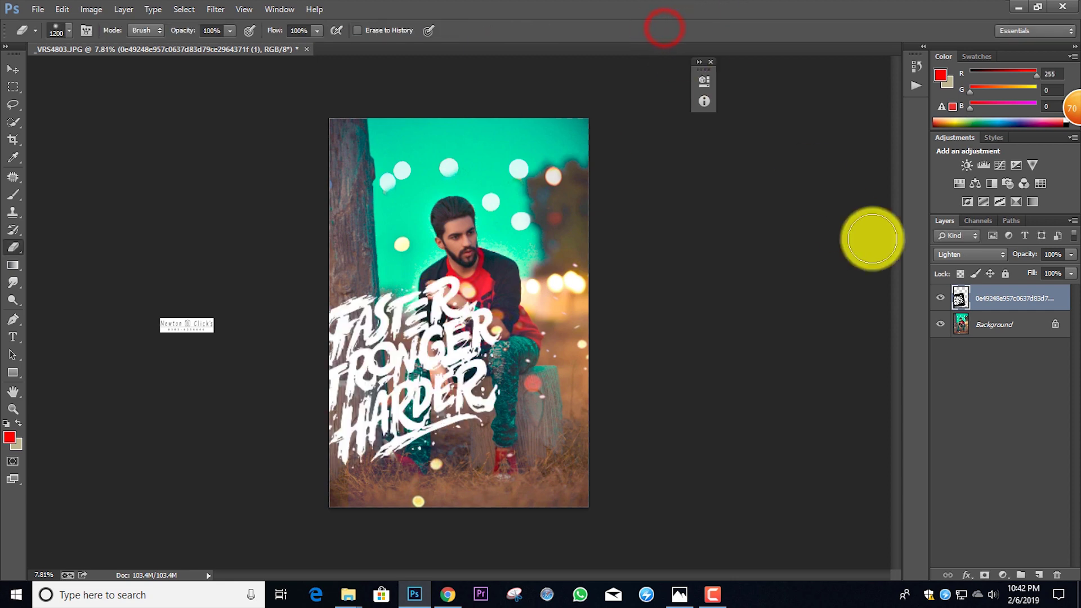
Delete the "Faster Stronger Harder" layer.
{"action": "right_click", "coordinate": [1018, 299]}
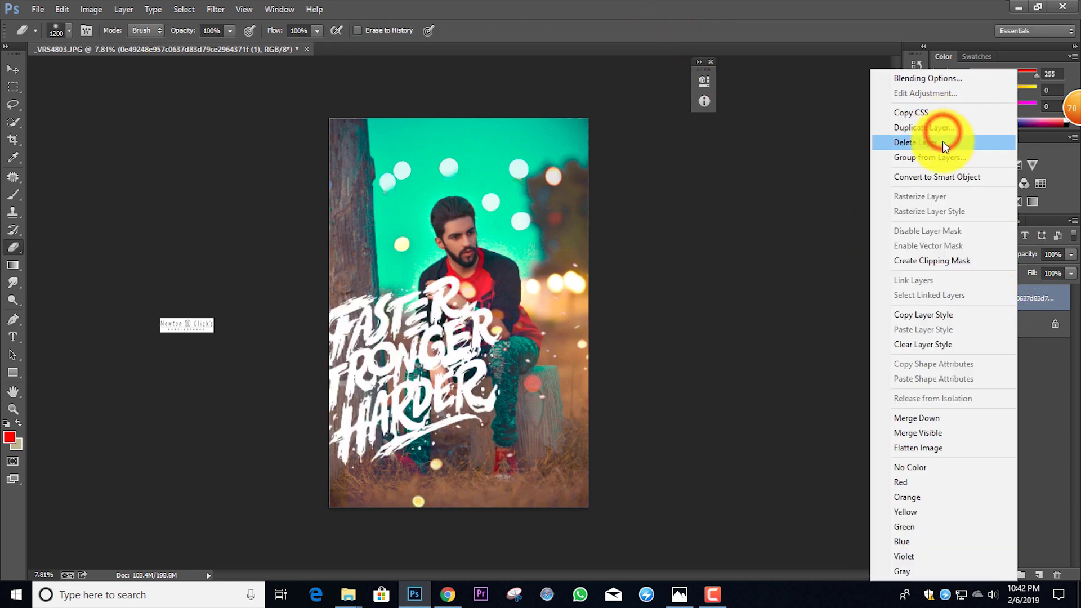
{"action": "left_click", "coordinate": [942, 142]}
{"action": "left_click", "coordinate": [521, 230]}
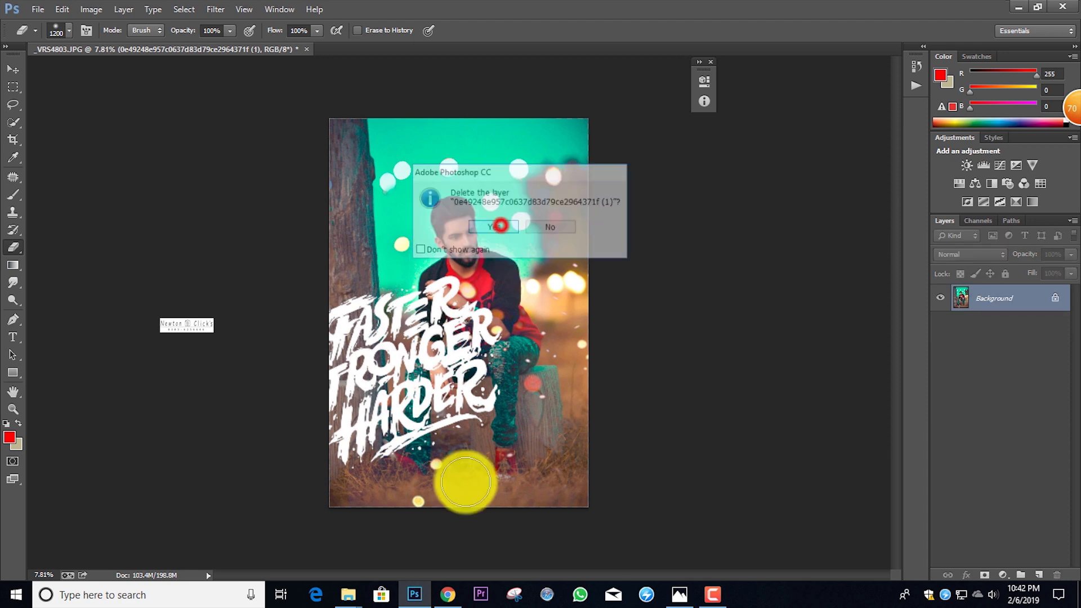
Switch to the Downloads folder in File Explorer and browse its images in the photo viewer for another text overlay.
{"action": "left_click", "coordinate": [348, 595]}
{"action": "left_click", "coordinate": [353, 539]}
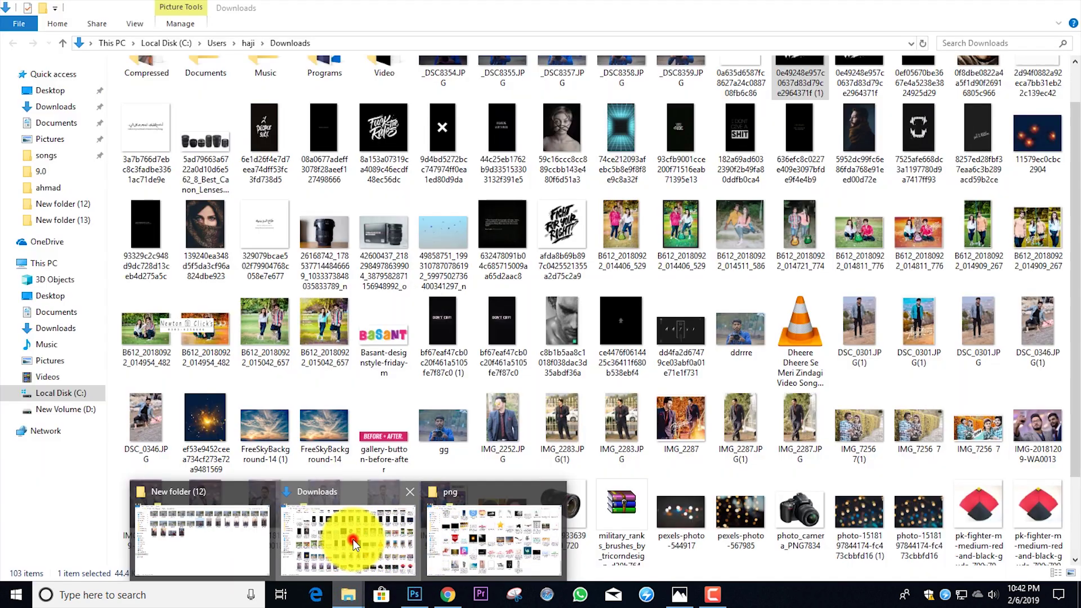
{"action": "double_click", "coordinate": [498, 238]}
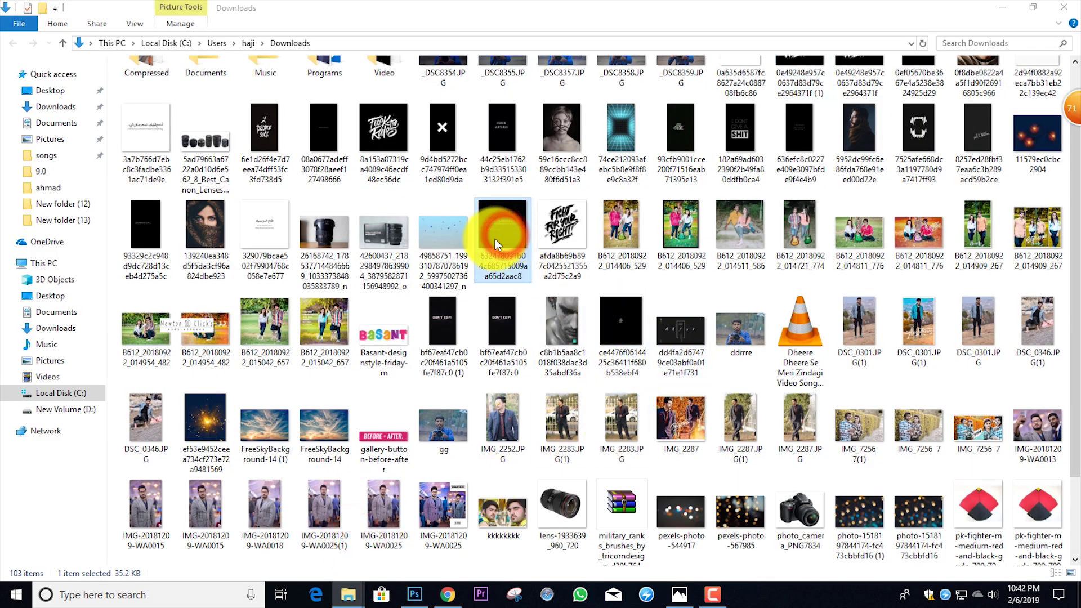
{"action": "key", "text": "Right"}
{"action": "key", "text": "Right"}
{"action": "key", "text": "Right"}
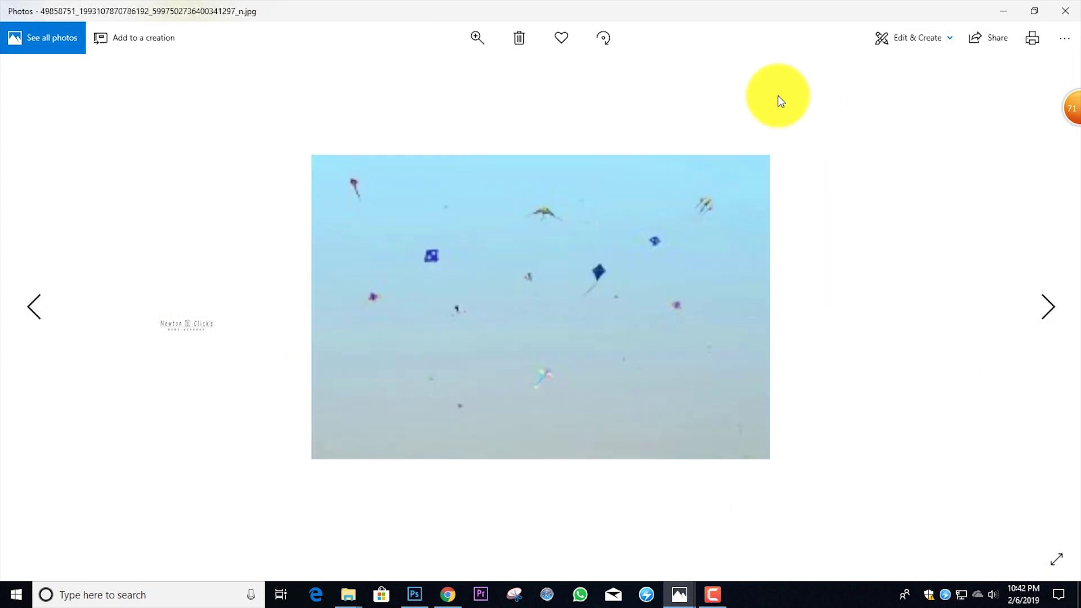
{"action": "key", "text": "Right"}
{"action": "key", "text": "Right"}
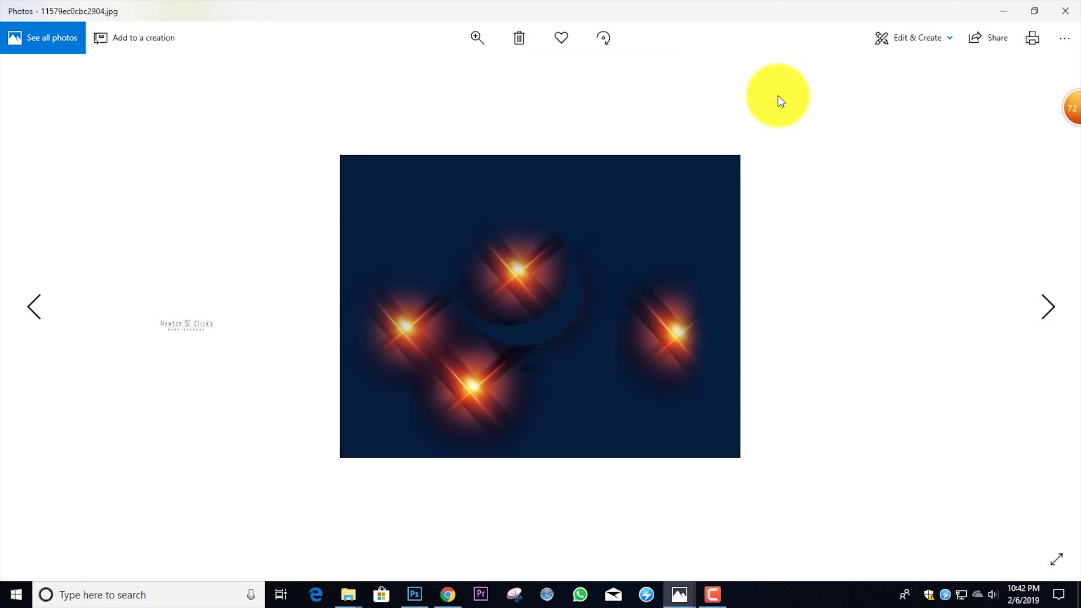
{"action": "key", "text": "Right"}
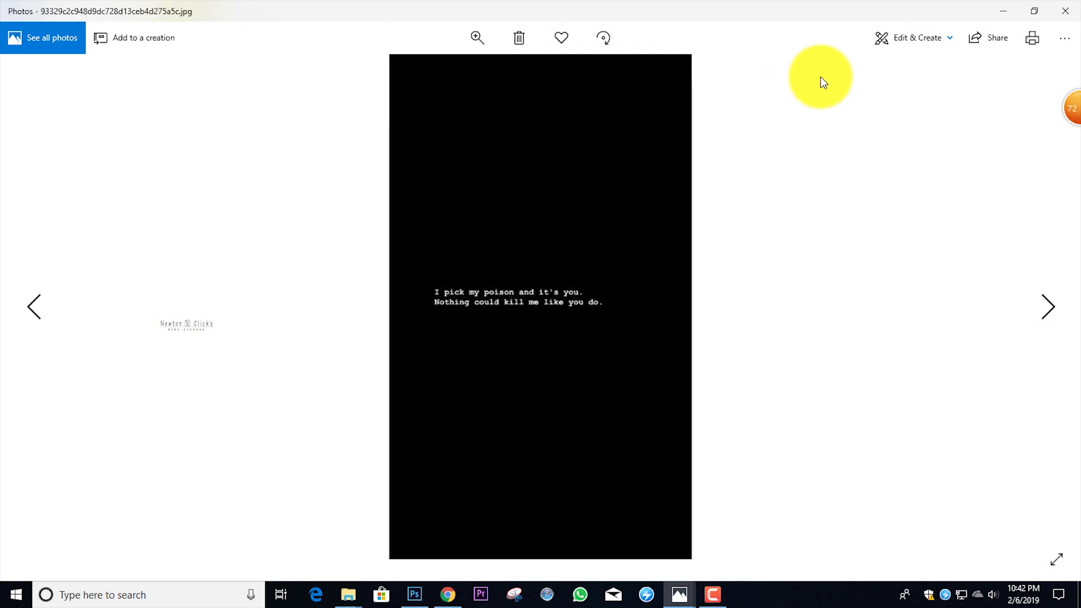
{"action": "left_click", "coordinate": [1046, 4]}
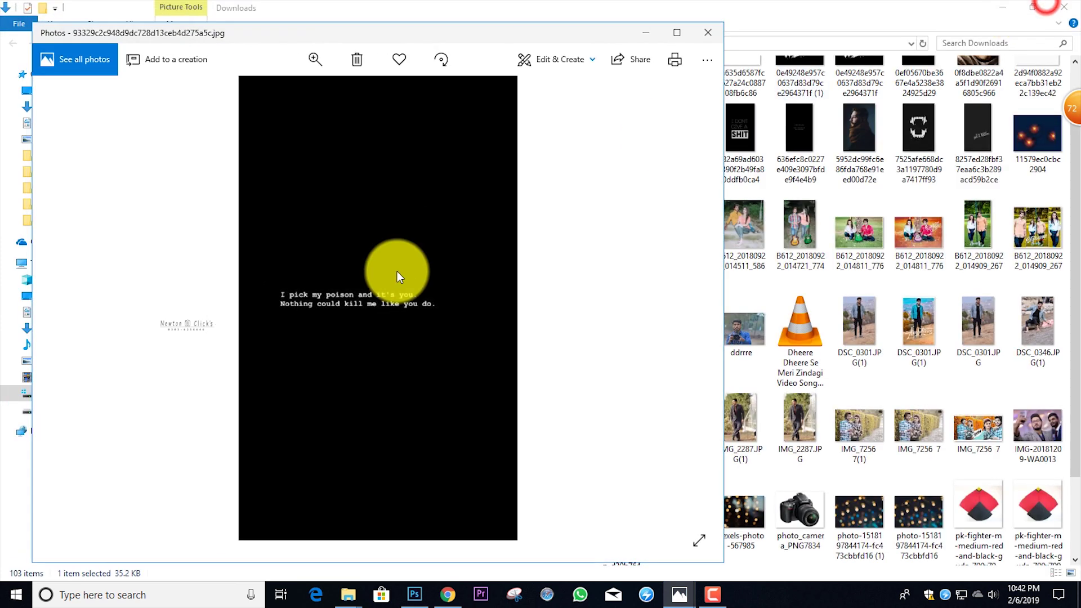
{"action": "left_click", "coordinate": [711, 33]}
Place the "I pick my poison and it's you" image into the Photoshop document over the photo's lower left, scaled to about 205%.
{"action": "left_click", "coordinate": [150, 239]}
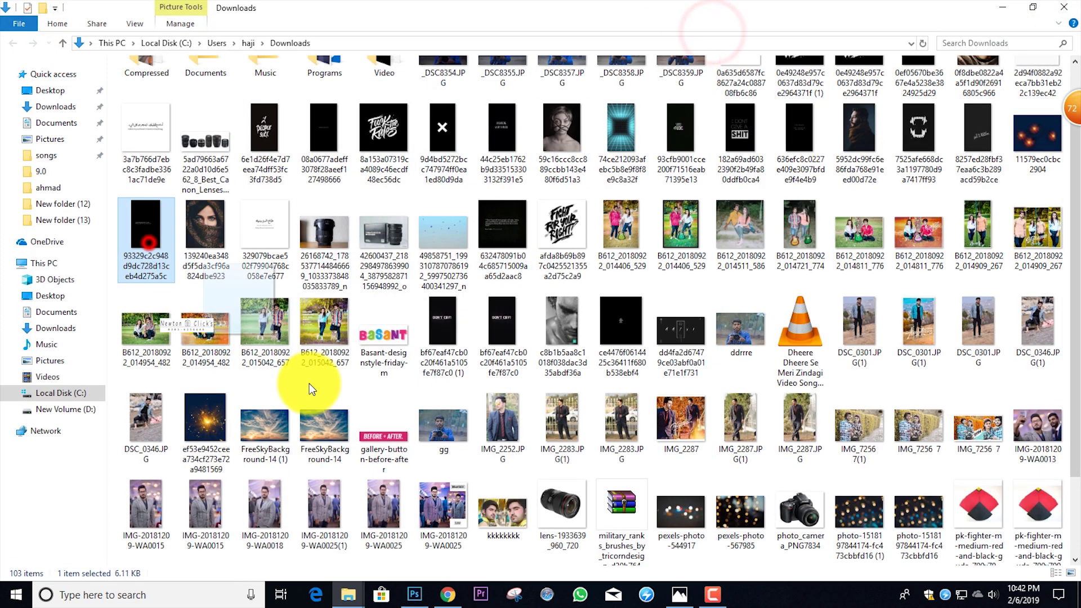
{"action": "left_click", "coordinate": [415, 595]}
{"action": "left_click_drag", "start_coordinate": [425, 607], "coordinate": [396, 415]}
{"action": "left_click_drag", "start_coordinate": [460, 436], "coordinate": [516, 528]}
{"action": "left_click_drag", "start_coordinate": [485, 447], "coordinate": [512, 490]}
{"action": "left_click", "coordinate": [679, 30]}
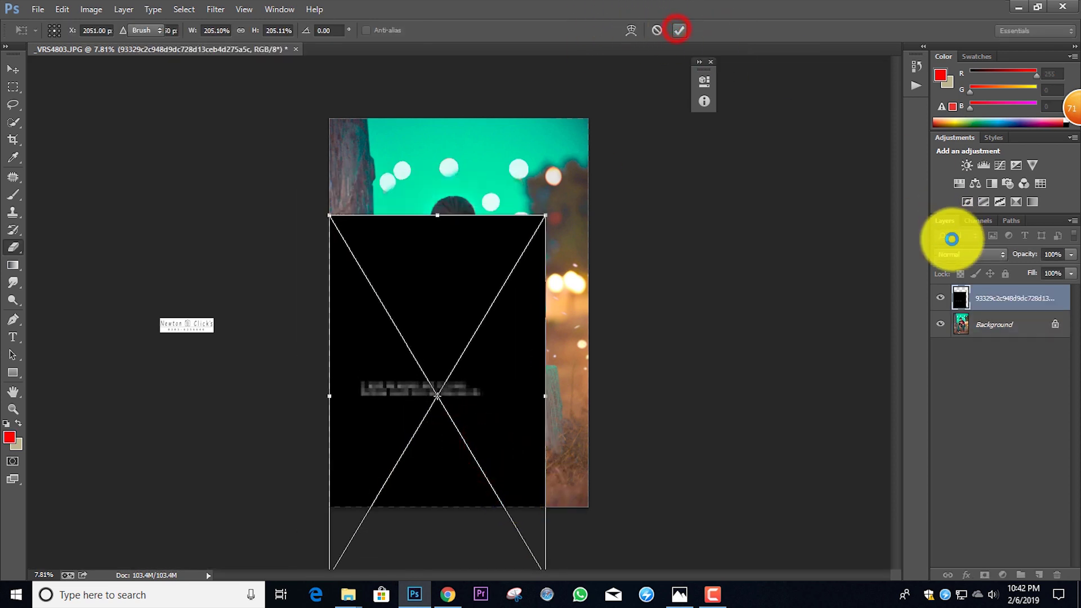
Cycle through blend modes for the "I pick my poison" layer, set it to Screen, and show the rulers.
{"action": "left_click", "coordinate": [963, 253]}
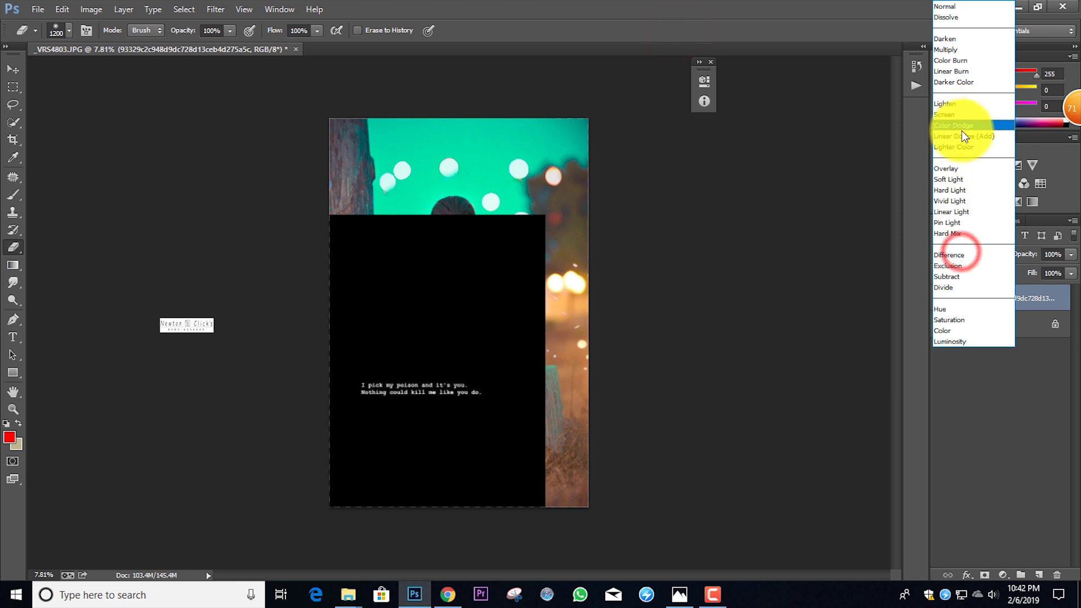
{"action": "left_click", "coordinate": [964, 23]}
{"action": "key", "text": "shift+plus"}
{"action": "key", "text": "shift+plus"}
{"action": "key", "text": "shift+plus"}
{"action": "key", "text": "shift+plus"}
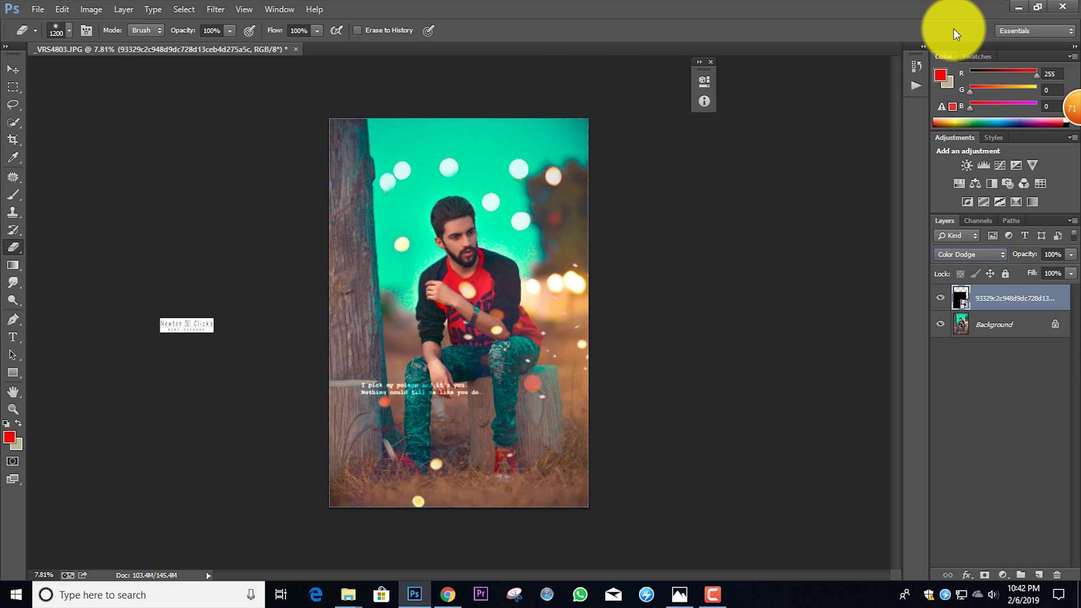
{"action": "key", "text": "ctrl+r"}
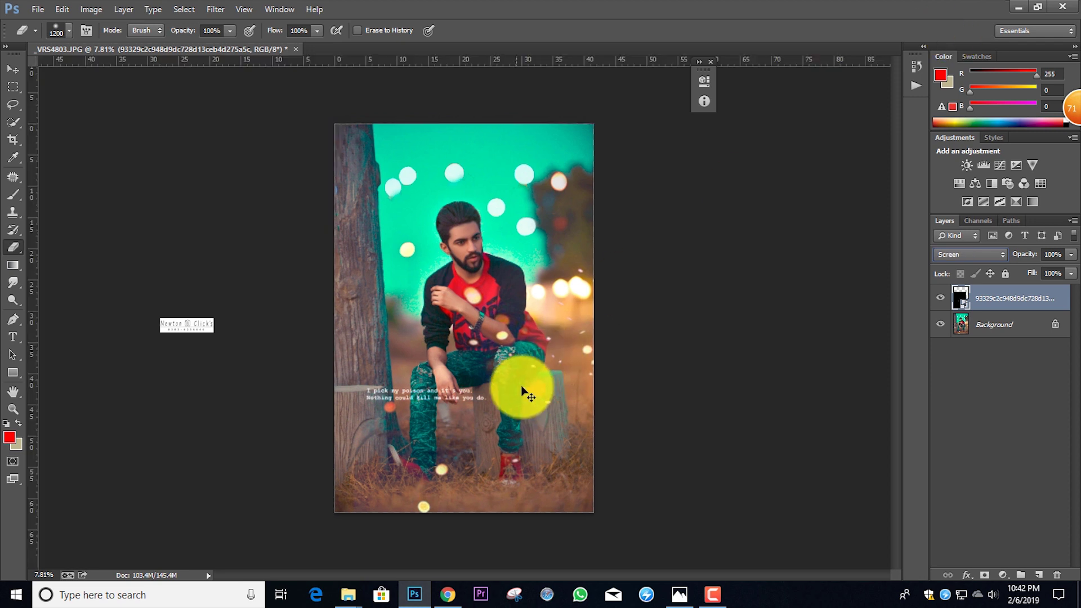
Enlarge the "I pick my poison" layer with Free Transform so its text spans from the tree trunk across the man's legs.
{"action": "key", "text": "ctrl+t"}
{"action": "key", "text": "ctrl+minus"}
{"action": "key", "text": "ctrl+minus"}
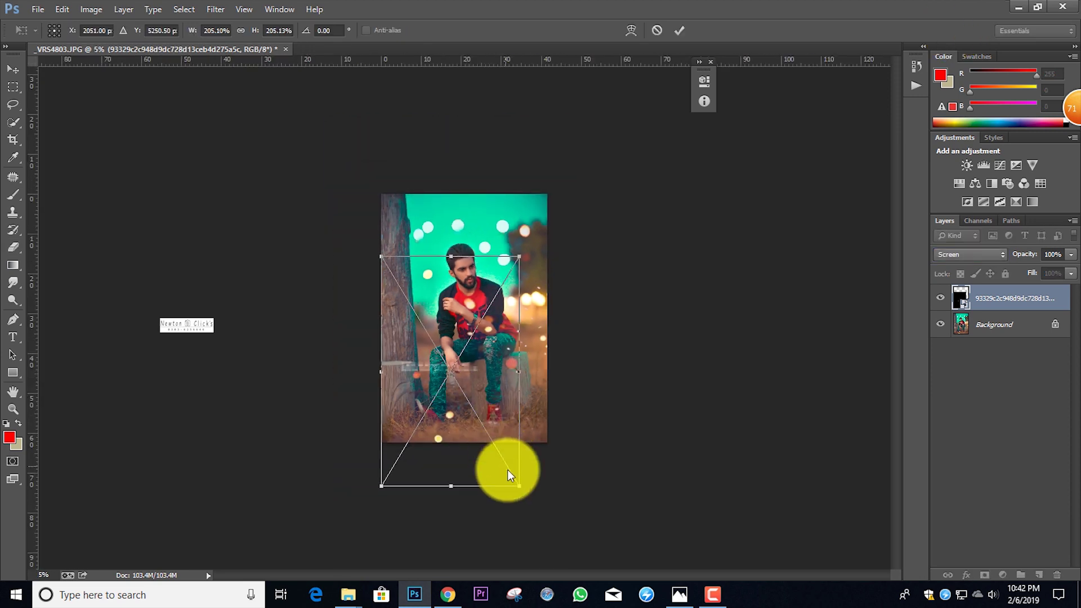
{"action": "mouse_move", "coordinate": [525, 493]}
{"action": "left_mouse_down"}
{"action": "mouse_move", "coordinate": [550, 515]}
{"action": "mouse_move", "coordinate": [507, 501]}
{"action": "left_mouse_up"}
{"action": "left_click", "coordinate": [677, 30]}
{"action": "key", "text": "e"}
{"action": "scroll", "coordinate": [501, 380], "scroll_direction": "up", "scroll_amount": 5}
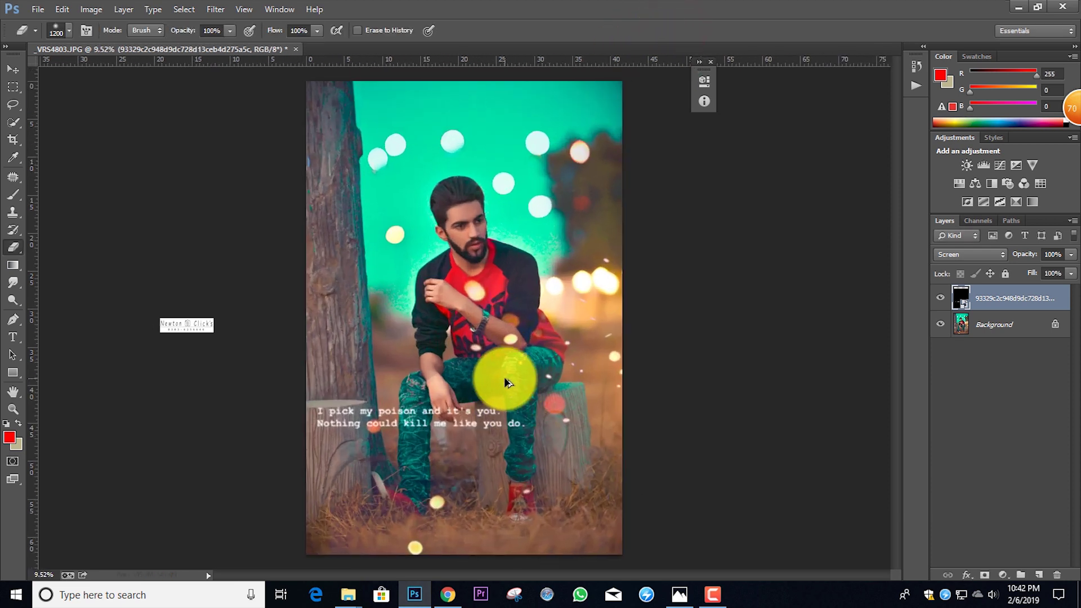
{"action": "scroll", "coordinate": [505, 383], "scroll_direction": "down", "scroll_amount": 1}
Add a Levels adjustment clipped to the "I pick my poison" layer, with black input 79 and white input 197.
{"action": "left_click", "coordinate": [980, 164]}
{"action": "left_click", "coordinate": [585, 303]}
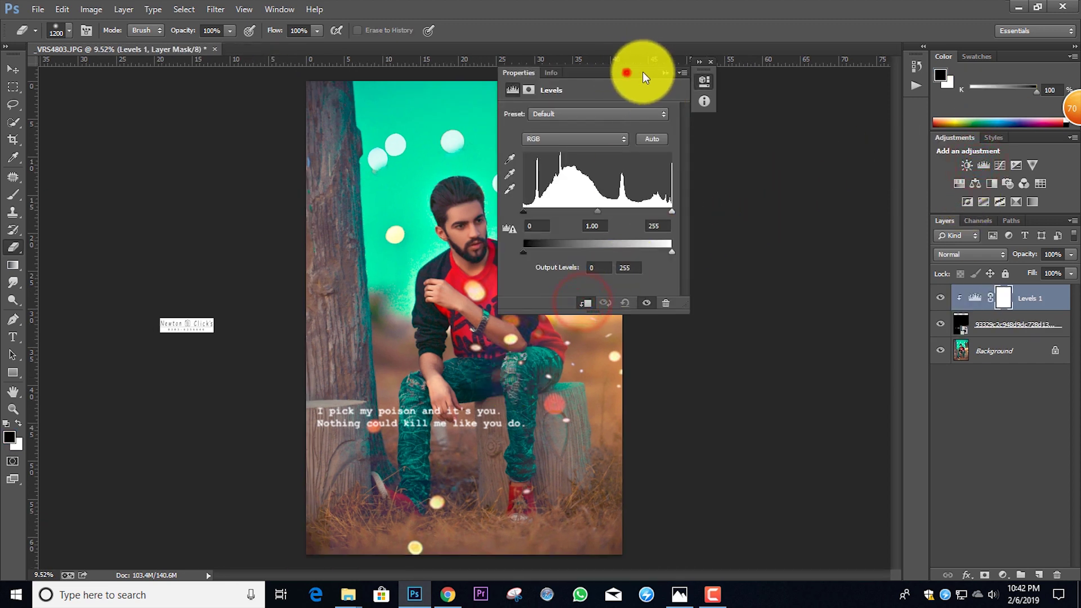
{"action": "left_click_drag", "start_coordinate": [634, 73], "coordinate": [774, 72]}
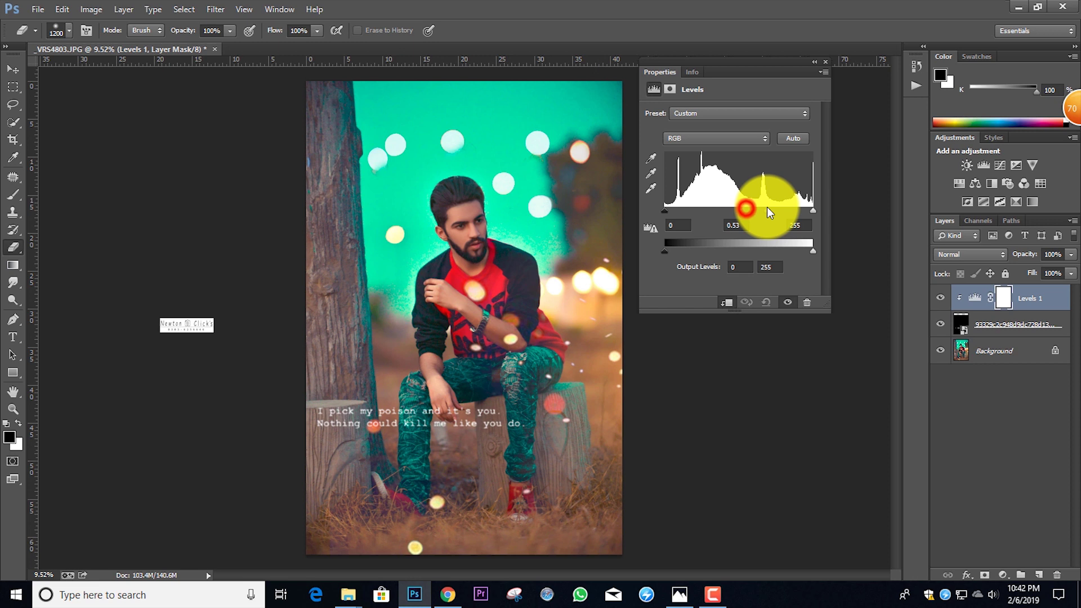
{"action": "left_click_drag", "start_coordinate": [812, 211], "coordinate": [779, 211]}
{"action": "left_click_drag", "start_coordinate": [665, 211], "coordinate": [710, 209]}
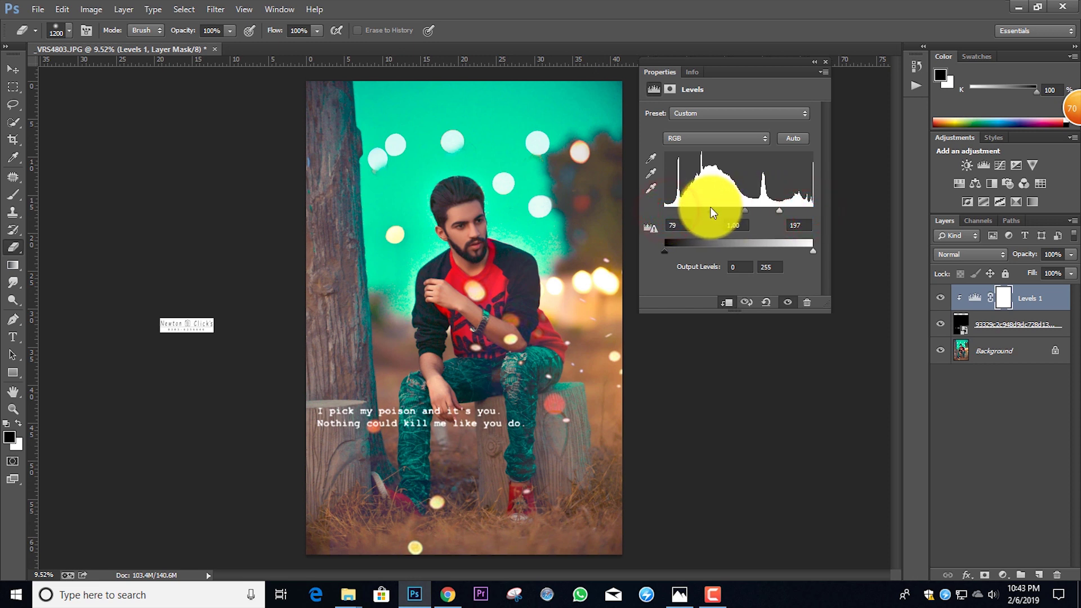
{"action": "left_click", "coordinate": [815, 63]}
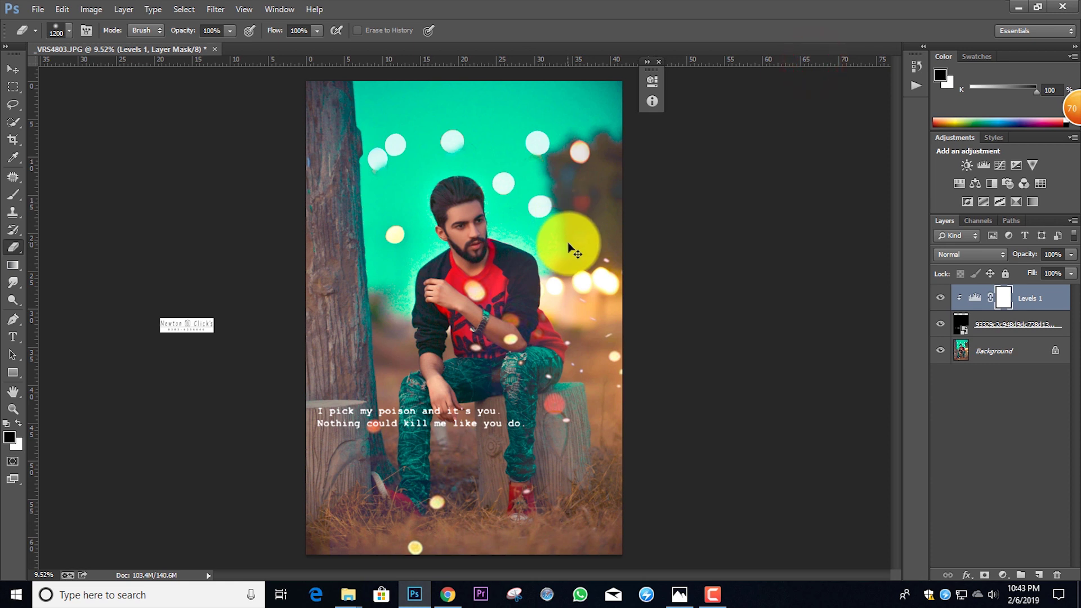
Move the "I pick my poison" text slightly lower over the man's shins with Free Transform.
{"action": "left_click", "coordinate": [573, 249], "text": "ctrl"}
{"action": "left_click", "coordinate": [535, 224]}
{"action": "left_click", "coordinate": [1006, 326]}
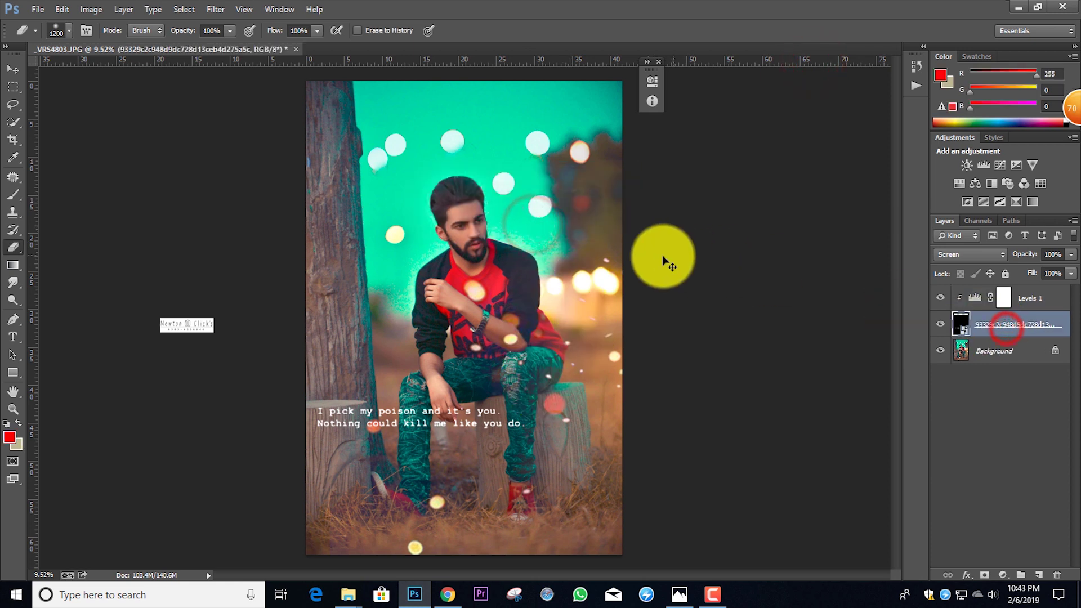
{"action": "key", "text": "ctrl+t"}
{"action": "left_click_drag", "start_coordinate": [505, 417], "coordinate": [505, 444]}
{"action": "left_click", "coordinate": [682, 30]}
Fit the whole photo in view and merge all visible layers into the background.
{"action": "scroll", "coordinate": [574, 167], "scroll_direction": "down", "scroll_amount": 3}
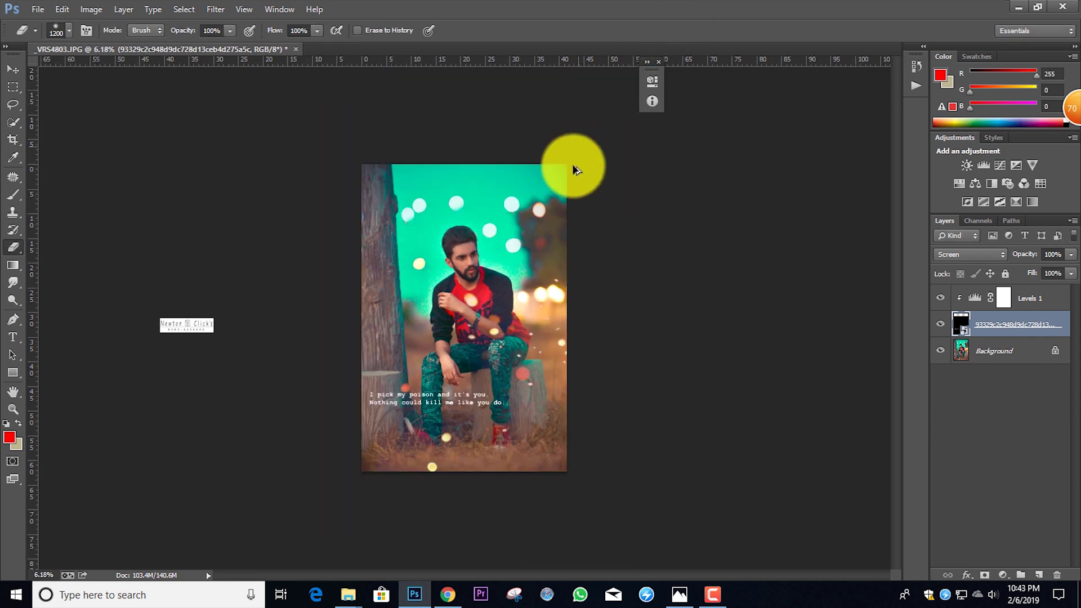
{"action": "key", "text": "ctrl+0"}
{"action": "key", "text": "ctrl+shift+e"}
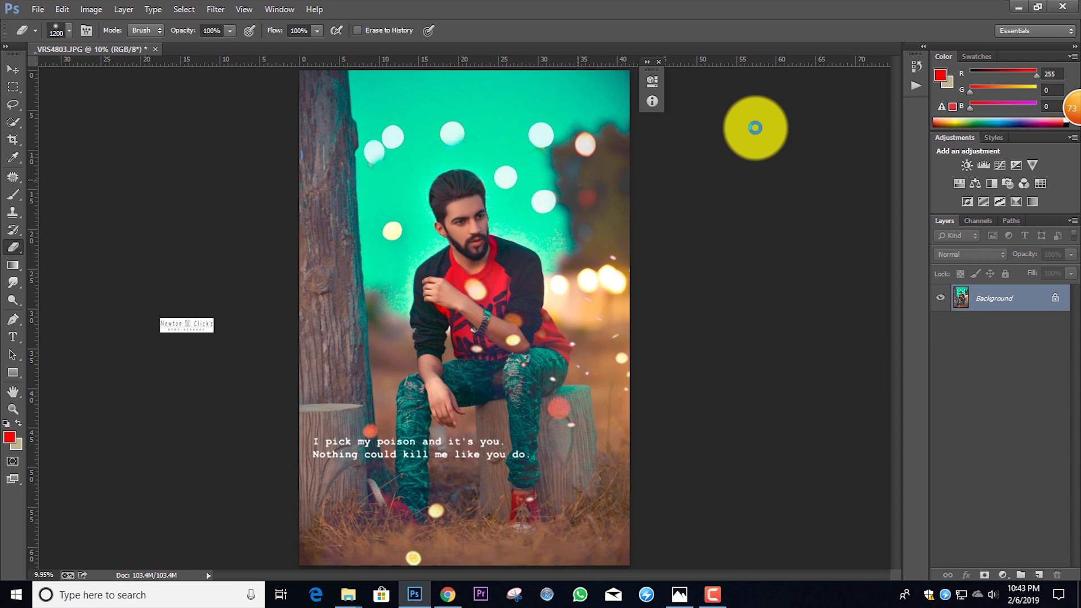
Add a white border around the photo by setting the manual lens correction Scale to 94 in the Camera Raw filter.
{"action": "key", "text": "ctrl+shift+a"}
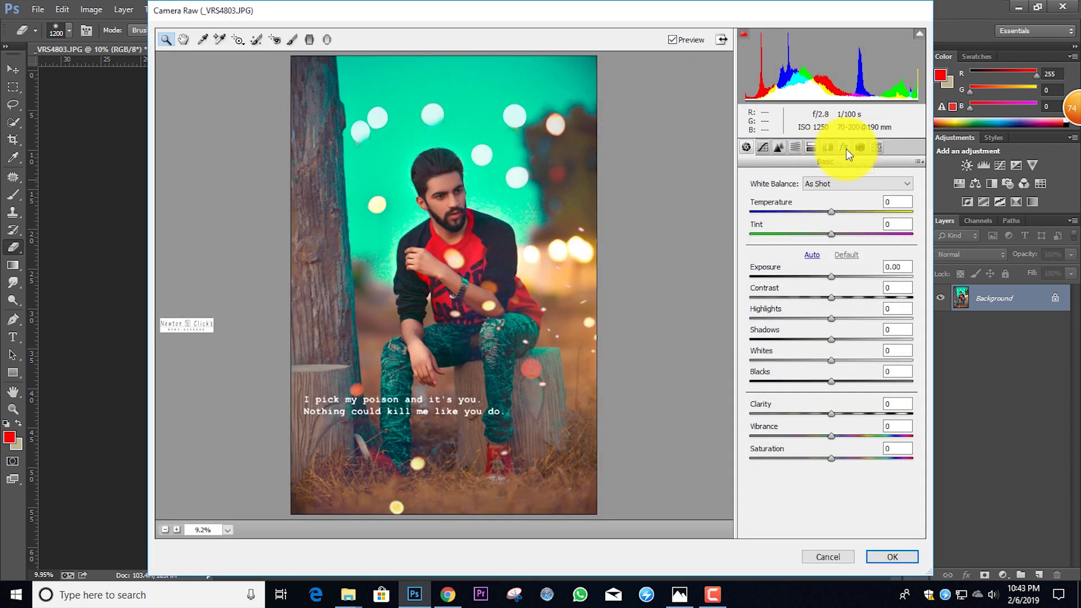
{"action": "left_click", "coordinate": [828, 148]}
{"action": "left_click", "coordinate": [754, 177]}
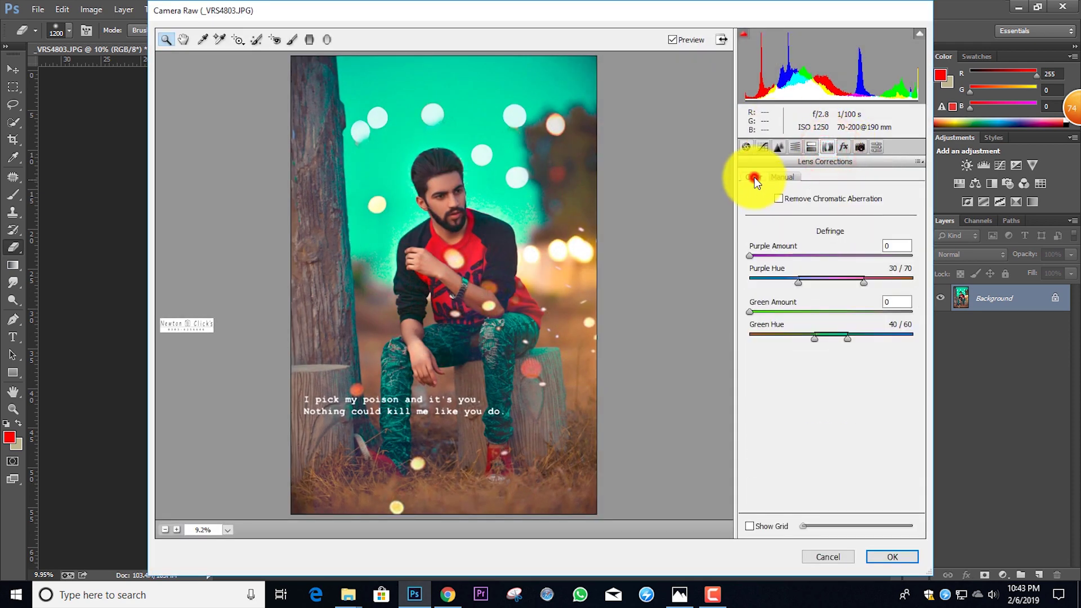
{"action": "left_click", "coordinate": [777, 176]}
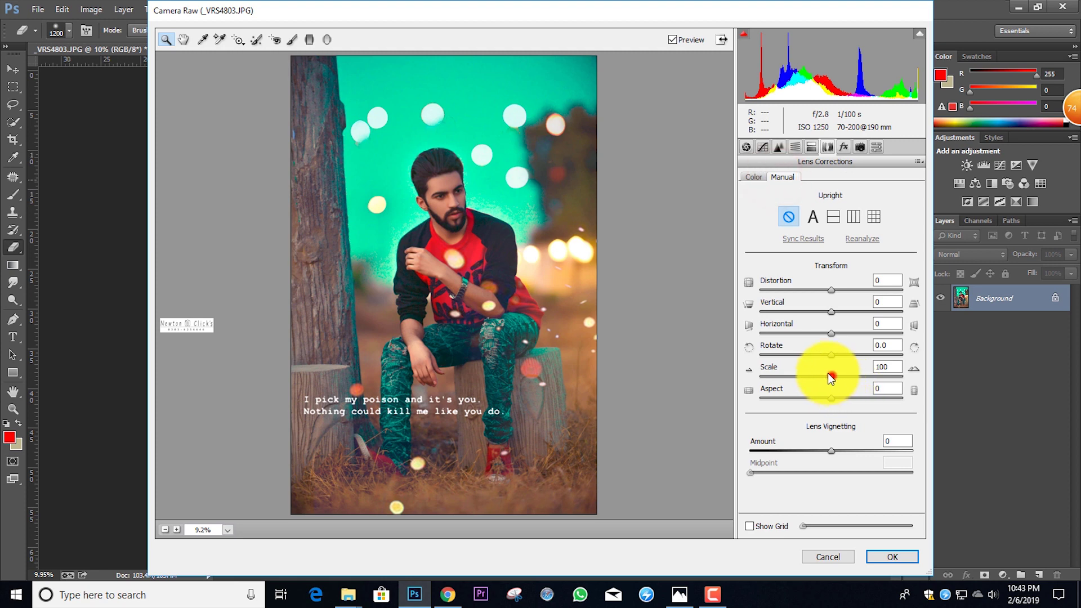
{"action": "left_click_drag", "start_coordinate": [827, 373], "coordinate": [823, 373]}
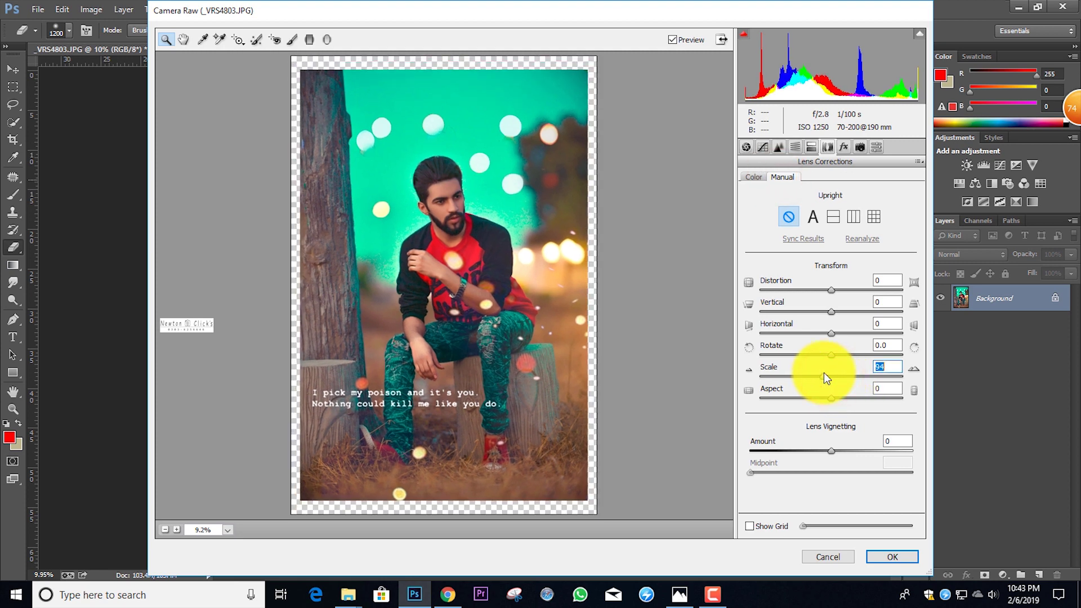
{"action": "left_click", "coordinate": [892, 556]}
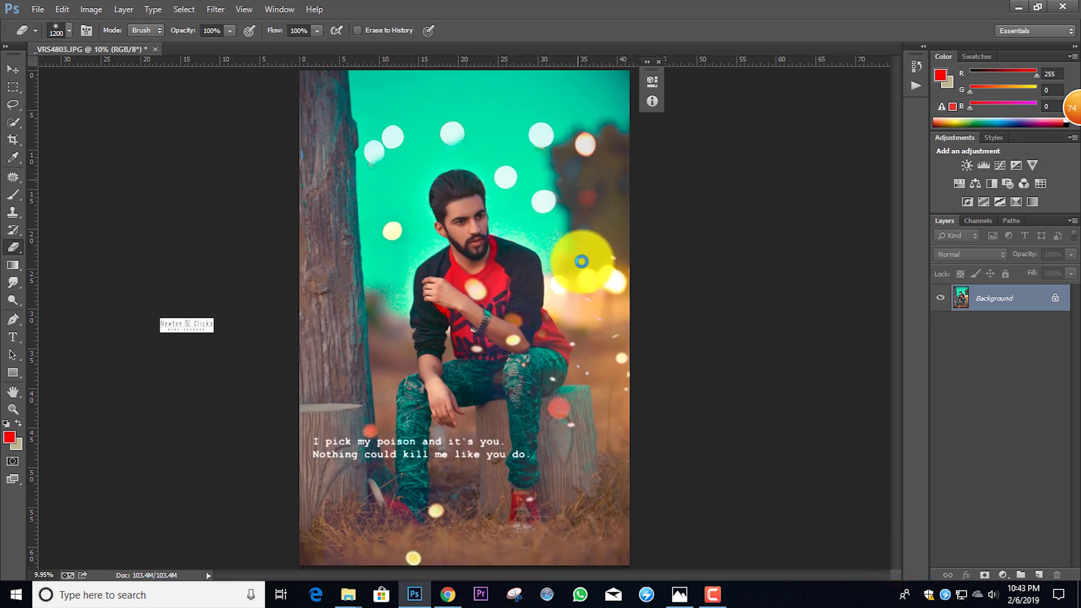
{"action": "scroll", "coordinate": [516, 288], "scroll_direction": "up", "scroll_amount": 5}
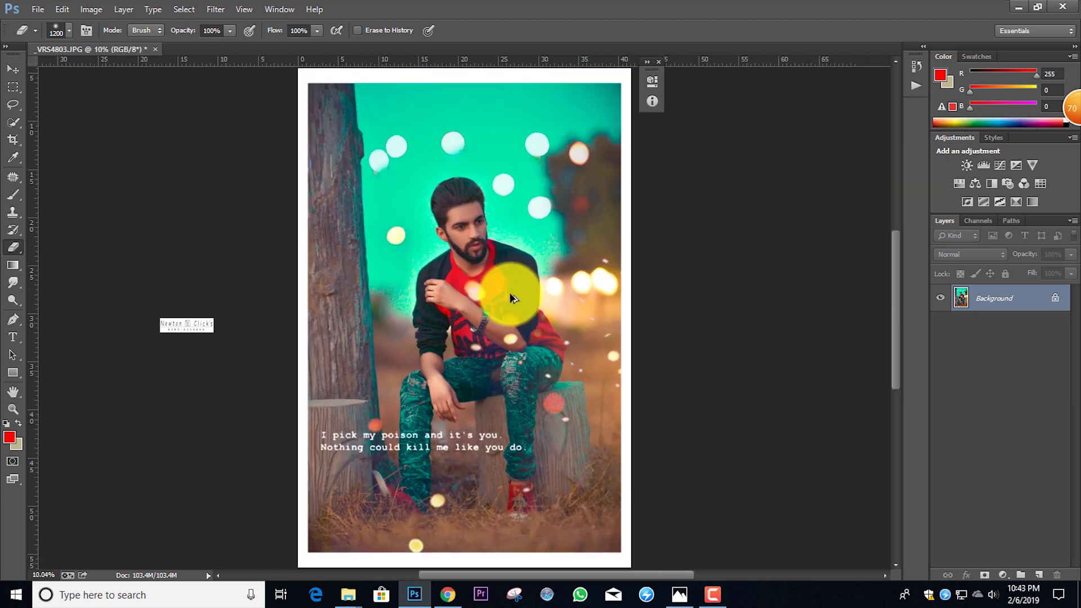
{"action": "scroll", "coordinate": [480, 255], "scroll_direction": "down", "scroll_amount": 3}
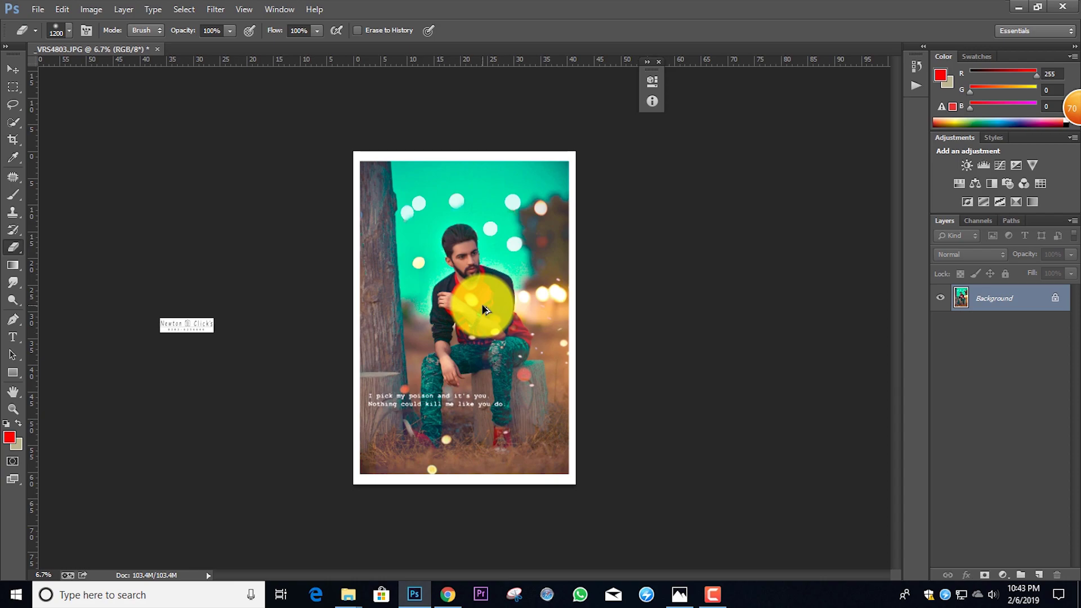